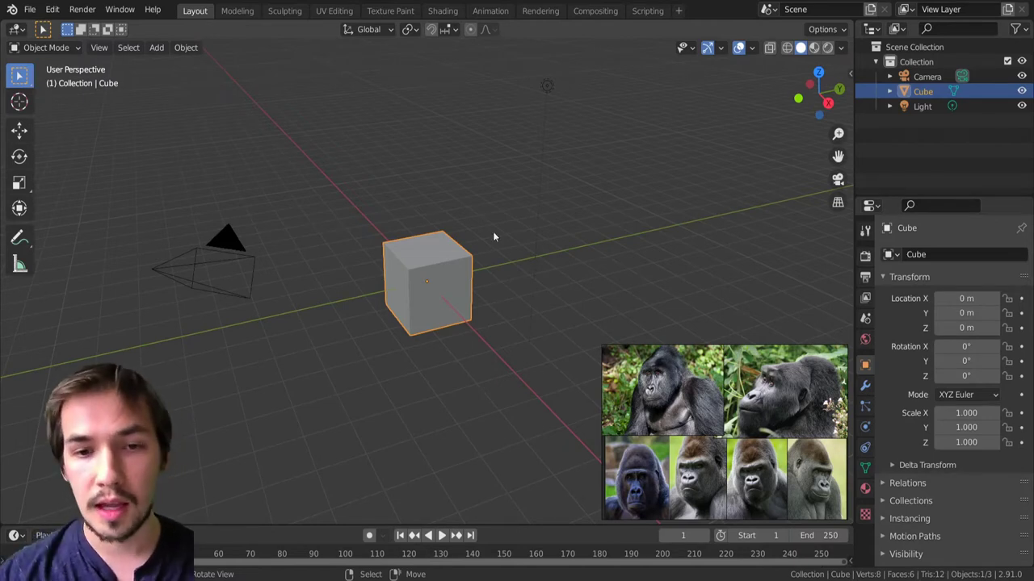
Switch the cube to Sculpt Mode and voxel-remesh it with a finer voxel size.
{"action": "key", "text": "ctrl+Tab"}
{"action": "left_click", "coordinate": [482, 355]}
{"action": "scroll", "coordinate": [490, 321], "scroll_direction": "up", "scroll_amount": 2}
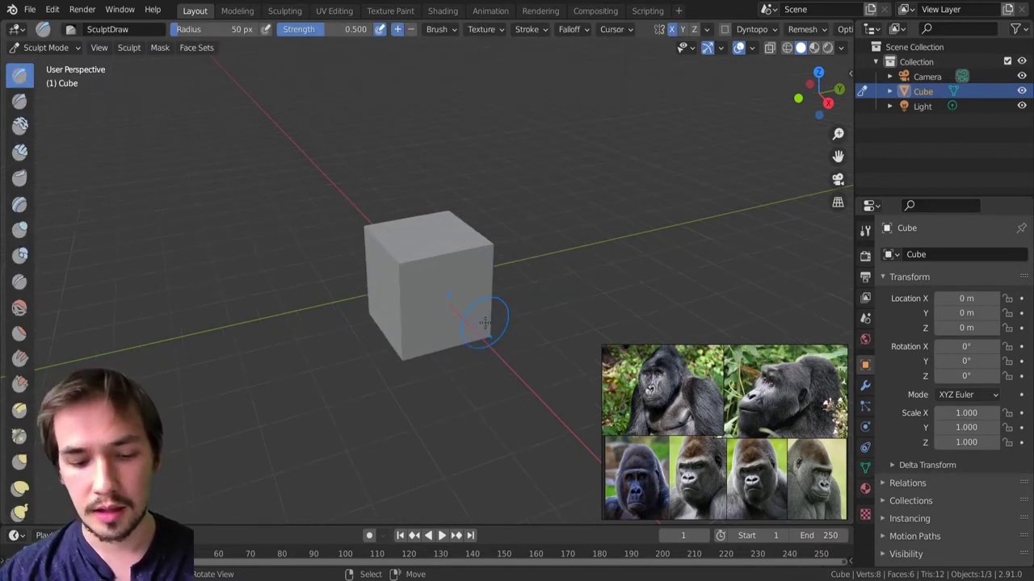
{"action": "key", "text": "shift+r"}
{"action": "left_click", "coordinate": [531, 333]}
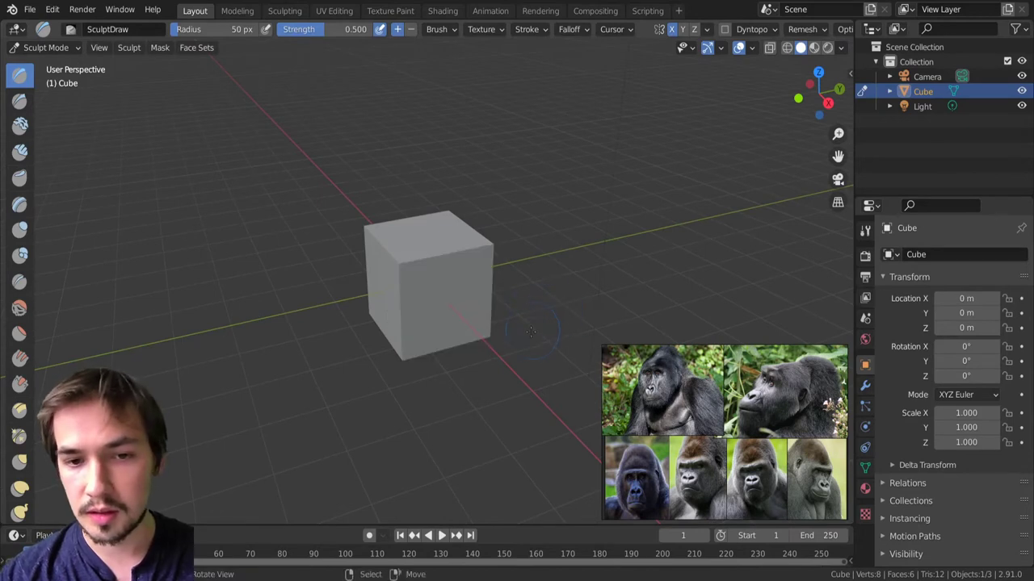
{"action": "middle_click_drag", "start_coordinate": [559, 344], "coordinate": [556, 336]}
{"action": "scroll", "coordinate": [471, 291], "scroll_direction": "up", "scroll_amount": 1}
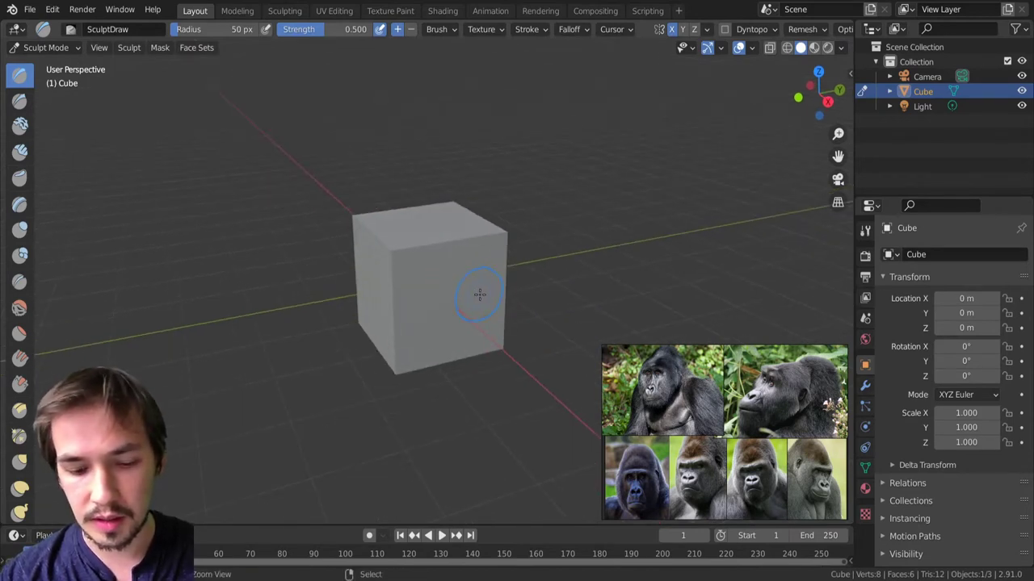
{"action": "key", "text": "ctrl+r"}
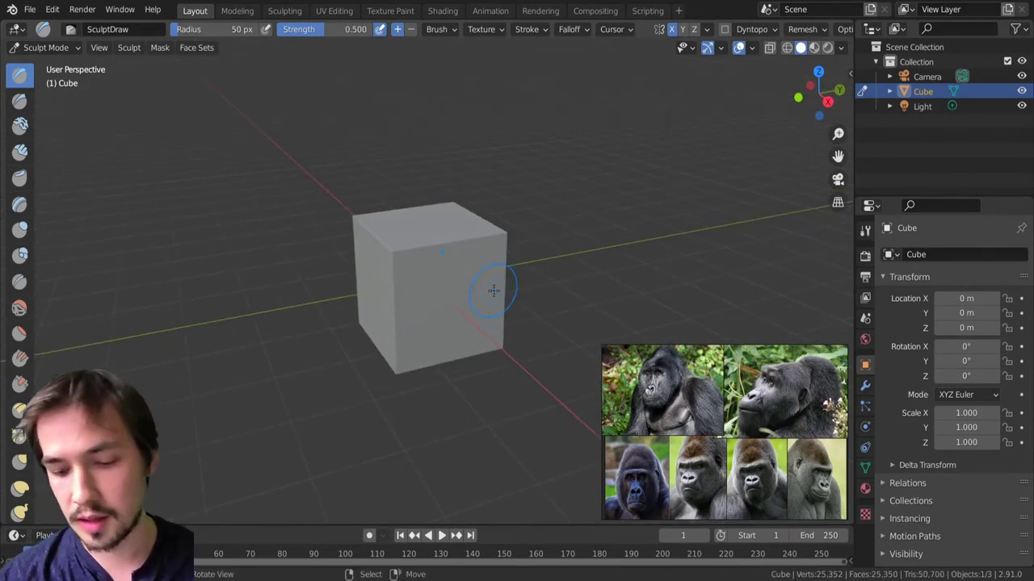
Stretch the crown of the cube upward and pull a rough muzzle forward using an enlarged Snake Hook brush.
{"action": "key", "text": "k"}
{"action": "middle_click_drag", "start_coordinate": [397, 331], "coordinate": [465, 302]}
{"action": "scroll", "coordinate": [472, 340], "scroll_direction": "down", "scroll_amount": 2}
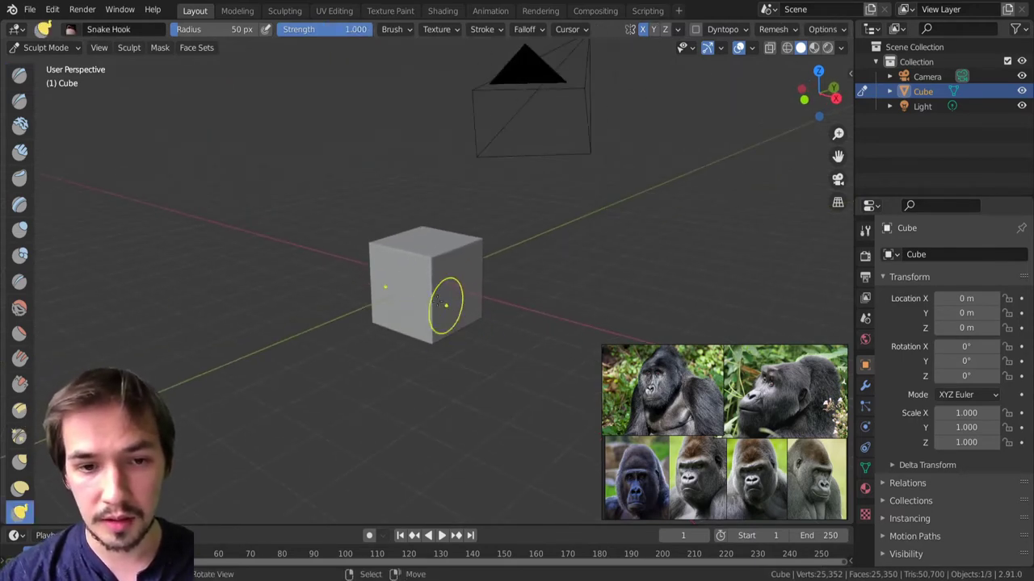
{"action": "key", "text": "f"}
{"action": "left_click", "coordinate": [412, 246]}
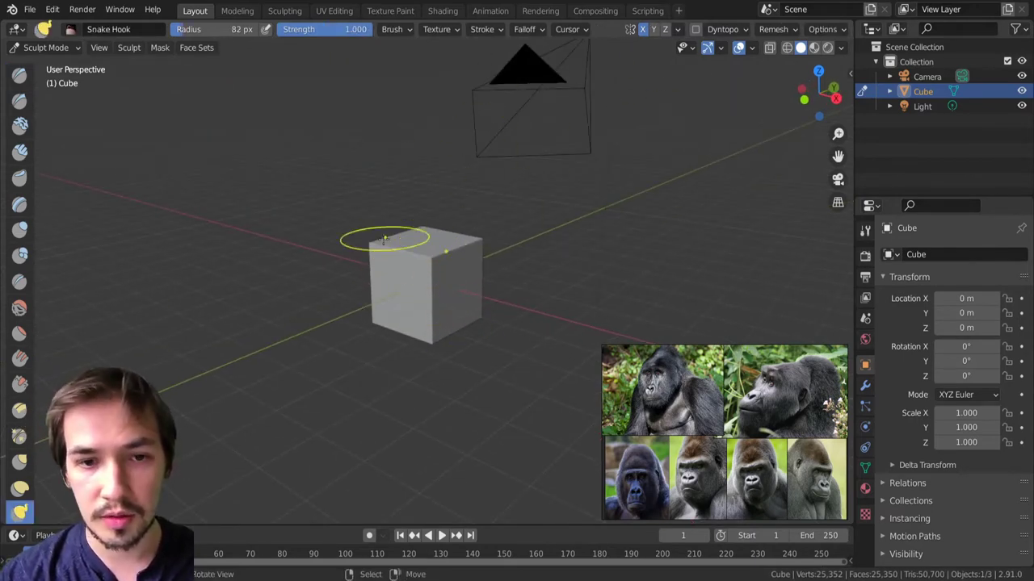
{"action": "key", "text": "bracketright"}
{"action": "key", "text": "bracketright"}
{"action": "mouse_move", "coordinate": [425, 247]}
{"action": "left_mouse_down"}
{"action": "mouse_move", "coordinate": [422, 212]}
{"action": "mouse_move", "coordinate": [412, 283]}
{"action": "mouse_move", "coordinate": [392, 299]}
{"action": "mouse_move", "coordinate": [399, 333]}
{"action": "left_mouse_up"}
{"action": "mouse_move", "coordinate": [431, 339]}
{"action": "middle_mouse_down"}
{"action": "mouse_move", "coordinate": [396, 307]}
{"action": "mouse_move", "coordinate": [383, 253]}
{"action": "mouse_move", "coordinate": [415, 272]}
{"action": "middle_mouse_up"}
{"action": "mouse_move", "coordinate": [415, 273]}
{"action": "left_mouse_down"}
{"action": "mouse_move", "coordinate": [450, 300]}
{"action": "mouse_move", "coordinate": [452, 323]}
{"action": "mouse_move", "coordinate": [466, 319]}
{"action": "left_mouse_up"}
{"action": "middle_click_drag", "start_coordinate": [466, 319], "coordinate": [463, 270]}
{"action": "mouse_move", "coordinate": [464, 270]}
{"action": "left_mouse_down"}
{"action": "mouse_move", "coordinate": [451, 257]}
{"action": "mouse_move", "coordinate": [430, 290]}
{"action": "left_mouse_up"}
Reshape the temples and sides of the head with a larger Snake Hook brush, indenting them below the brow.
{"action": "middle_click_drag", "start_coordinate": [431, 253], "coordinate": [513, 273]}
{"action": "scroll", "coordinate": [445, 279], "scroll_direction": "up", "scroll_amount": 5}
{"action": "middle_click_drag", "start_coordinate": [445, 279], "coordinate": [408, 252]}
{"action": "scroll", "coordinate": [454, 228], "scroll_direction": "down", "scroll_amount": 1}
{"action": "key", "text": "bracketright"}
{"action": "key", "text": "bracketright"}
{"action": "key", "text": "bracketright"}
{"action": "key", "text": "bracketright"}
{"action": "key", "text": "bracketright"}
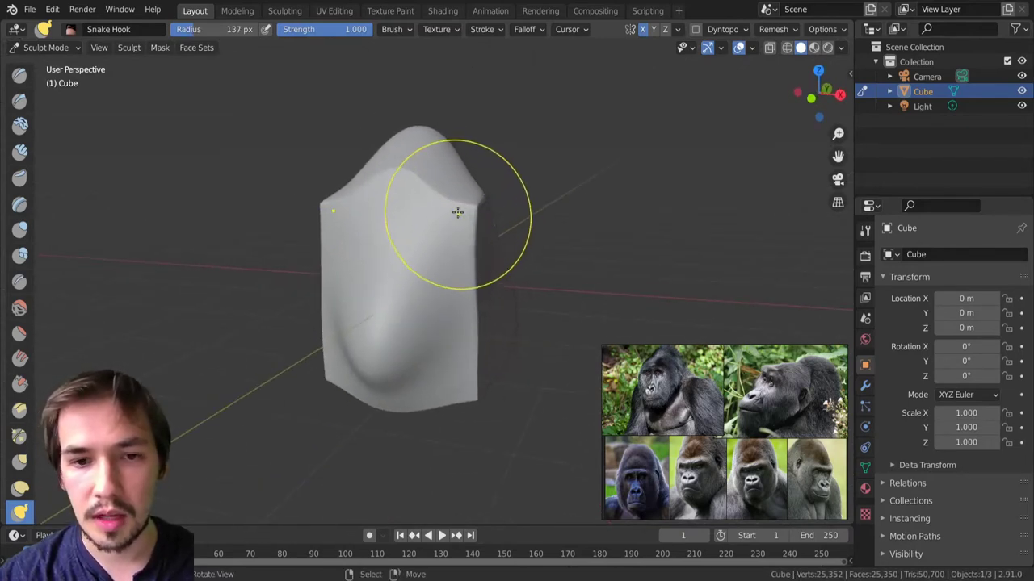
{"action": "mouse_move", "coordinate": [456, 212]}
{"action": "left_mouse_down"}
{"action": "mouse_move", "coordinate": [498, 191]}
{"action": "mouse_move", "coordinate": [463, 211]}
{"action": "mouse_move", "coordinate": [459, 242]}
{"action": "left_mouse_up"}
{"action": "left_click_drag", "start_coordinate": [491, 203], "coordinate": [470, 250]}
{"action": "left_click_drag", "start_coordinate": [463, 345], "coordinate": [473, 346]}
Build up a heavy brow ridge across the face with the Clay Strips brush.
{"action": "middle_click_drag", "start_coordinate": [473, 346], "coordinate": [224, 224]}
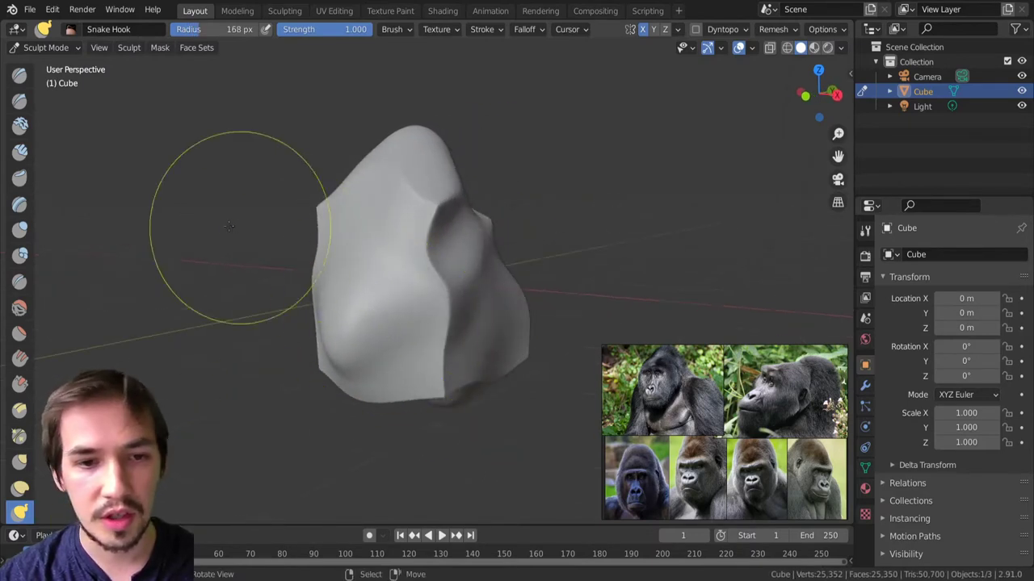
{"action": "left_click", "coordinate": [19, 151]}
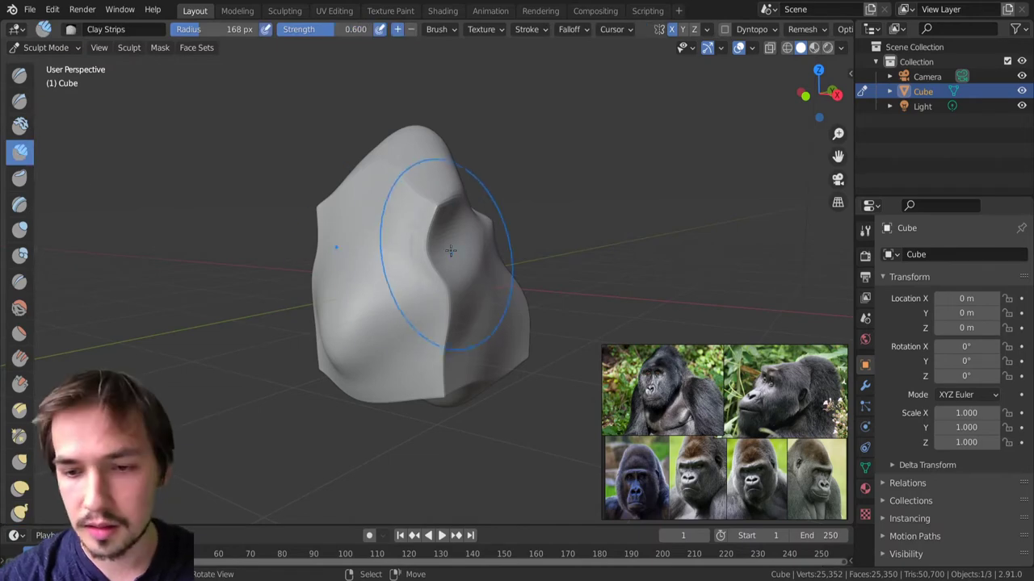
{"action": "key", "text": "bracketleft"}
{"action": "key", "text": "bracketleft"}
{"action": "mouse_move", "coordinate": [441, 223]}
{"action": "left_mouse_down"}
{"action": "mouse_move", "coordinate": [358, 210]}
{"action": "mouse_move", "coordinate": [376, 236]}
{"action": "left_mouse_up"}
Remesh the head at a smaller voxel size for higher sculpting resolution.
{"action": "key", "text": "r"}
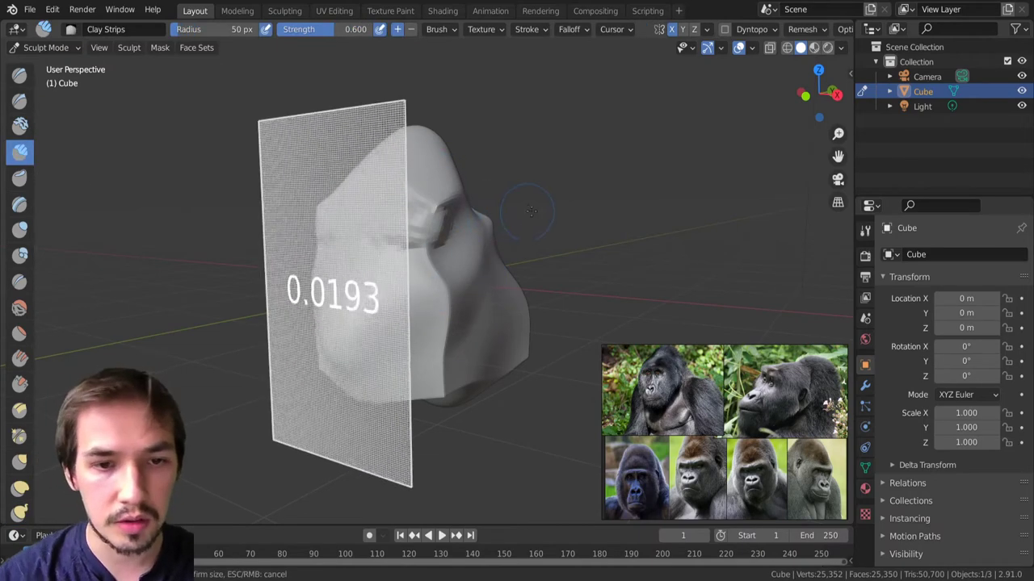
{"action": "left_click", "coordinate": [515, 247]}
{"action": "key", "text": "ctrl+r"}
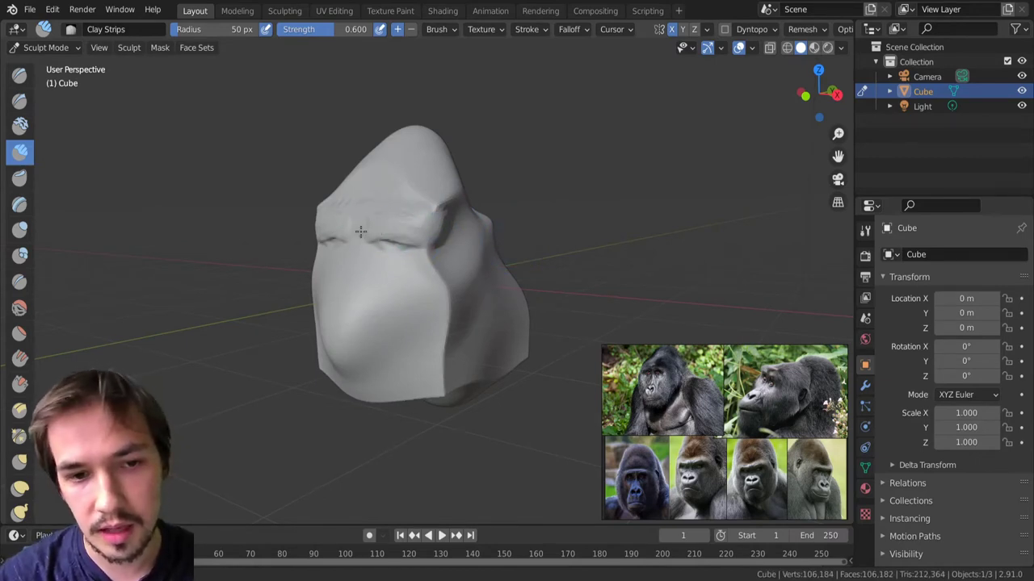
Build up the nose bridge and a rounded muzzle below the brow with Clay Strips at 50 px radius.
{"action": "left_click_drag", "start_coordinate": [380, 246], "coordinate": [369, 340]}
{"action": "middle_click_drag", "start_coordinate": [392, 305], "coordinate": [436, 272]}
{"action": "mouse_move", "coordinate": [410, 295]}
{"action": "left_mouse_down"}
{"action": "mouse_move", "coordinate": [395, 290]}
{"action": "mouse_move", "coordinate": [384, 312]}
{"action": "mouse_move", "coordinate": [383, 296]}
{"action": "left_mouse_up"}
{"action": "left_click", "coordinate": [20, 76]}
{"action": "left_click", "coordinate": [21, 153]}
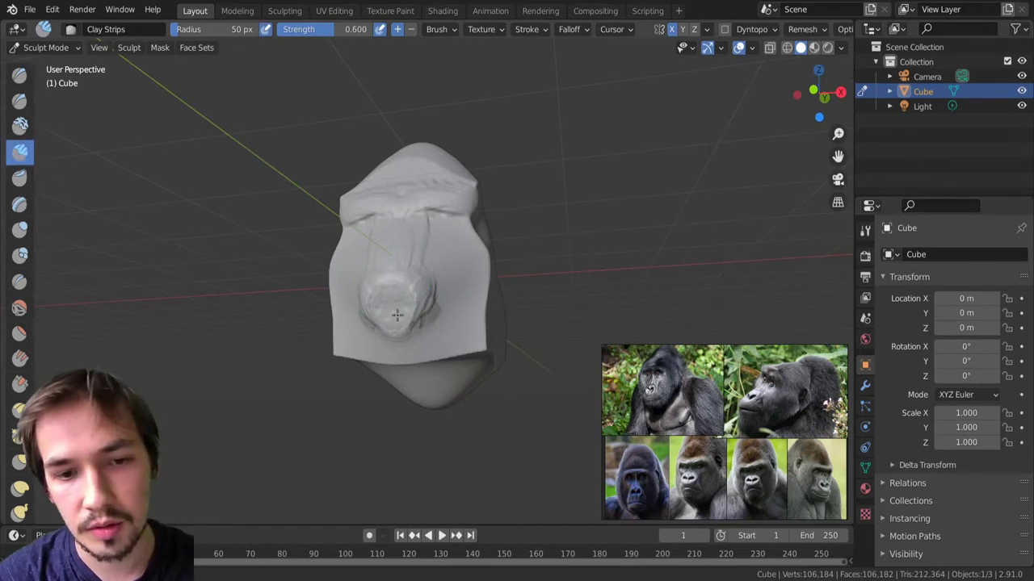
{"action": "mouse_move", "coordinate": [395, 279]}
{"action": "middle_mouse_down"}
{"action": "mouse_move", "coordinate": [396, 307]}
{"action": "mouse_move", "coordinate": [369, 312]}
{"action": "middle_mouse_up"}
{"action": "mouse_move", "coordinate": [394, 338]}
{"action": "left_mouse_down"}
{"action": "mouse_move", "coordinate": [377, 291]}
{"action": "mouse_move", "coordinate": [390, 304]}
{"action": "mouse_move", "coordinate": [381, 286]}
{"action": "mouse_move", "coordinate": [398, 278]}
{"action": "mouse_move", "coordinate": [382, 322]}
{"action": "mouse_move", "coordinate": [382, 262]}
{"action": "left_mouse_up"}
{"action": "mouse_move", "coordinate": [360, 316]}
{"action": "left_mouse_down"}
{"action": "mouse_move", "coordinate": [372, 278]}
{"action": "mouse_move", "coordinate": [368, 335]}
{"action": "left_mouse_up"}
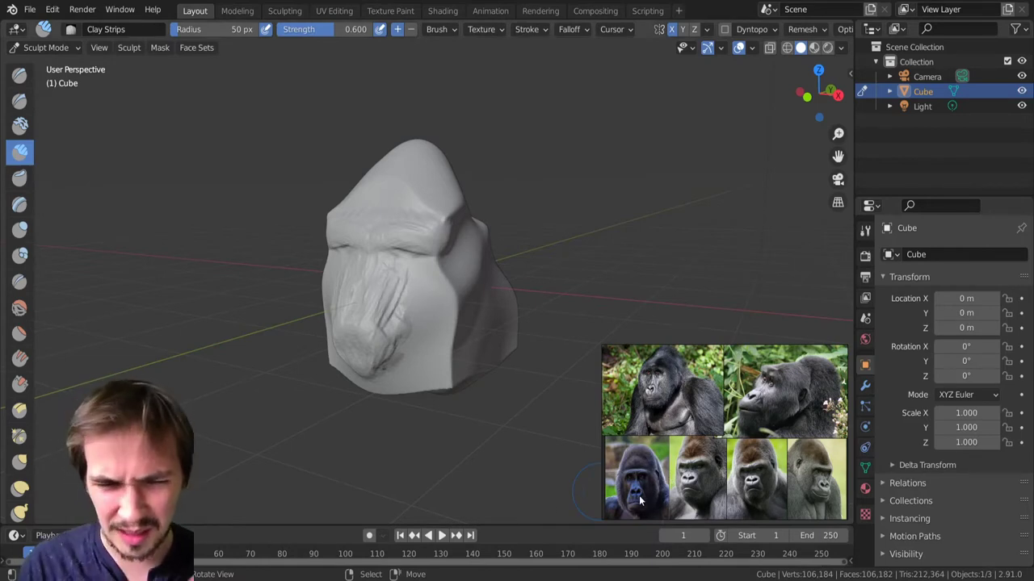
Widen the muzzle sides and shape the nose and mouth with a smaller Clay Strips brush.
{"action": "mouse_move", "coordinate": [388, 165]}
{"action": "middle_mouse_down"}
{"action": "mouse_move", "coordinate": [342, 260]}
{"action": "mouse_move", "coordinate": [380, 272]}
{"action": "middle_mouse_up"}
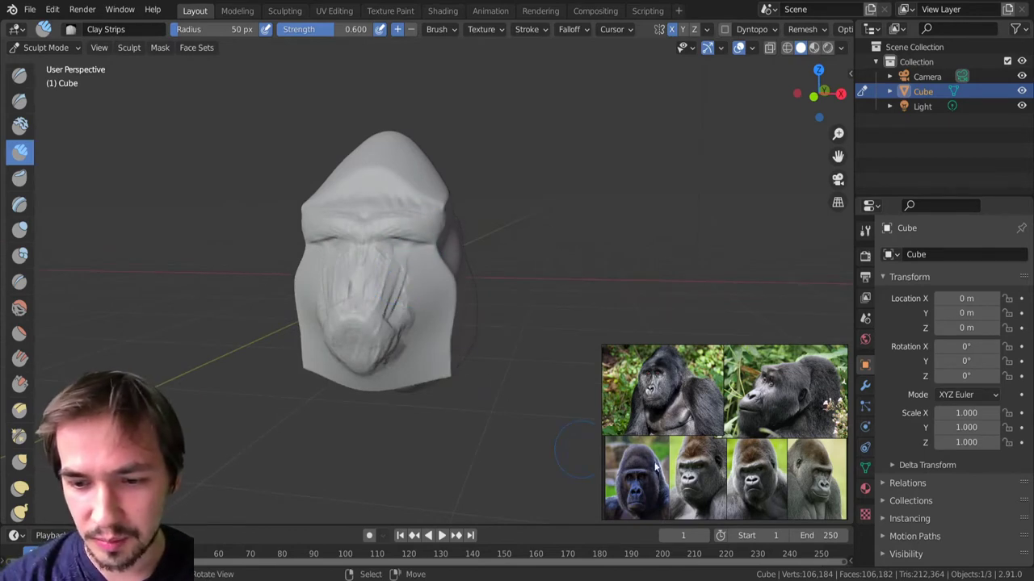
{"action": "key", "text": "bracketleft"}
{"action": "right_click", "coordinate": [406, 290]}
{"action": "mouse_move", "coordinate": [407, 278]}
{"action": "left_mouse_down"}
{"action": "mouse_move", "coordinate": [378, 329]}
{"action": "mouse_move", "coordinate": [380, 352]}
{"action": "left_mouse_up"}
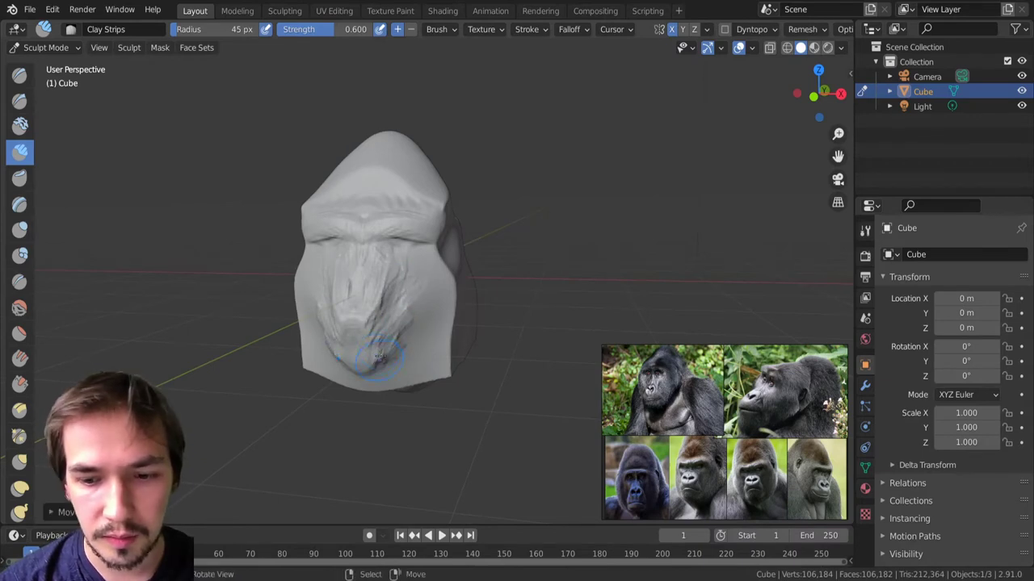
{"action": "middle_click_drag", "start_coordinate": [378, 318], "coordinate": [365, 314]}
{"action": "mouse_move", "coordinate": [365, 313]}
{"action": "left_mouse_down"}
{"action": "mouse_move", "coordinate": [357, 340]}
{"action": "mouse_move", "coordinate": [367, 346]}
{"action": "mouse_move", "coordinate": [375, 340]}
{"action": "mouse_move", "coordinate": [350, 303]}
{"action": "mouse_move", "coordinate": [355, 277]}
{"action": "mouse_move", "coordinate": [379, 282]}
{"action": "mouse_move", "coordinate": [346, 288]}
{"action": "left_mouse_up"}
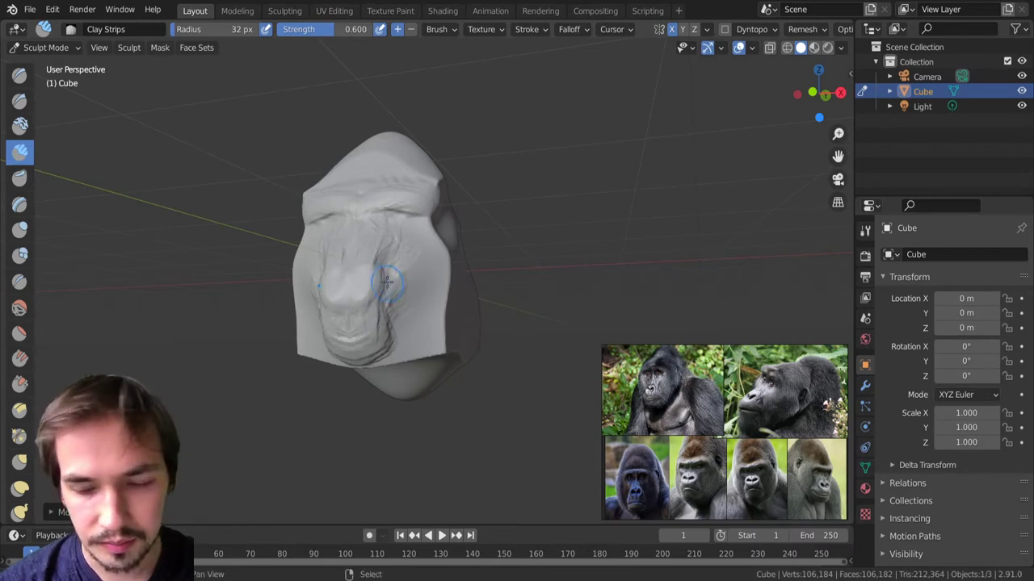
Carve two nostrils into the nose with inverted Clay Strips strokes at 28 px radius.
{"action": "mouse_move", "coordinate": [380, 300]}
{"action": "middle_mouse_down"}
{"action": "mouse_move", "coordinate": [376, 315]}
{"action": "mouse_move", "coordinate": [371, 293]}
{"action": "middle_mouse_up"}
{"action": "scroll", "coordinate": [369, 279], "scroll_direction": "up", "scroll_amount": 3}
{"action": "middle_click_drag", "start_coordinate": [361, 348], "coordinate": [369, 296], "text": "shift"}
{"action": "scroll", "coordinate": [363, 309], "scroll_direction": "up", "scroll_amount": 2}
{"action": "key", "text": "bracketleft"}
{"action": "left_click_drag", "start_coordinate": [278, 291], "coordinate": [283, 307], "text": "ctrl"}
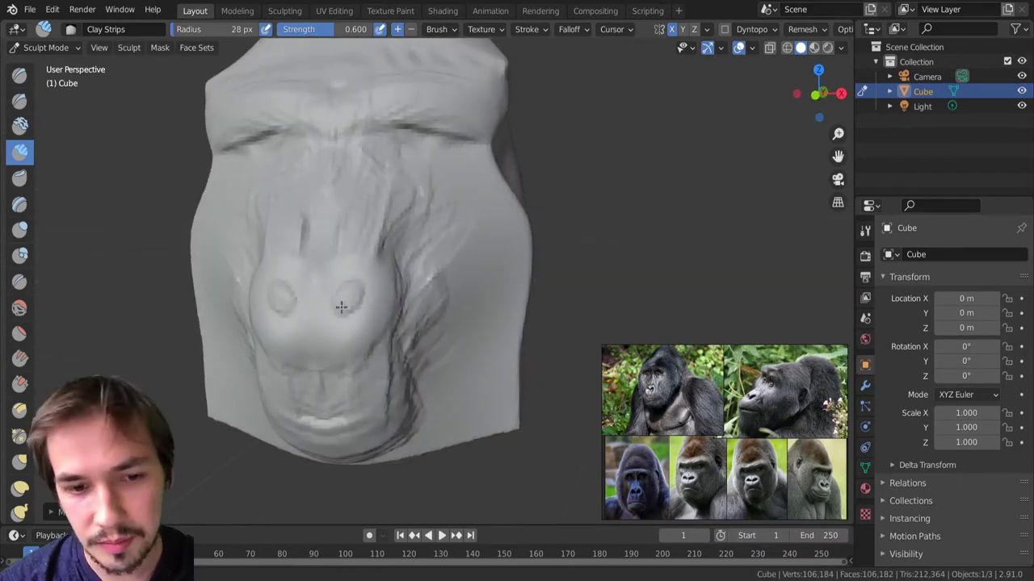
{"action": "left_click_drag", "start_coordinate": [346, 299], "coordinate": [358, 296], "text": "ctrl"}
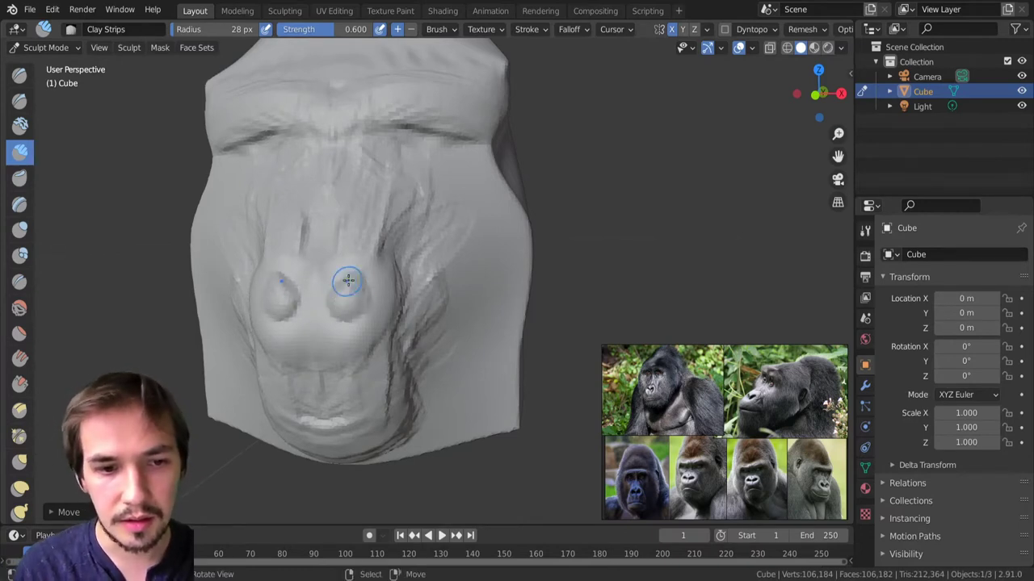
Build up the nostril rims and the area beneath the nose with Clay Strips at 37 px radius.
{"action": "key", "text": "bracketright"}
{"action": "key", "text": "bracketright"}
{"action": "mouse_move", "coordinate": [326, 287]}
{"action": "left_mouse_down"}
{"action": "mouse_move", "coordinate": [327, 303]}
{"action": "mouse_move", "coordinate": [349, 283]}
{"action": "left_mouse_up"}
{"action": "left_click_drag", "start_coordinate": [340, 280], "coordinate": [320, 297]}
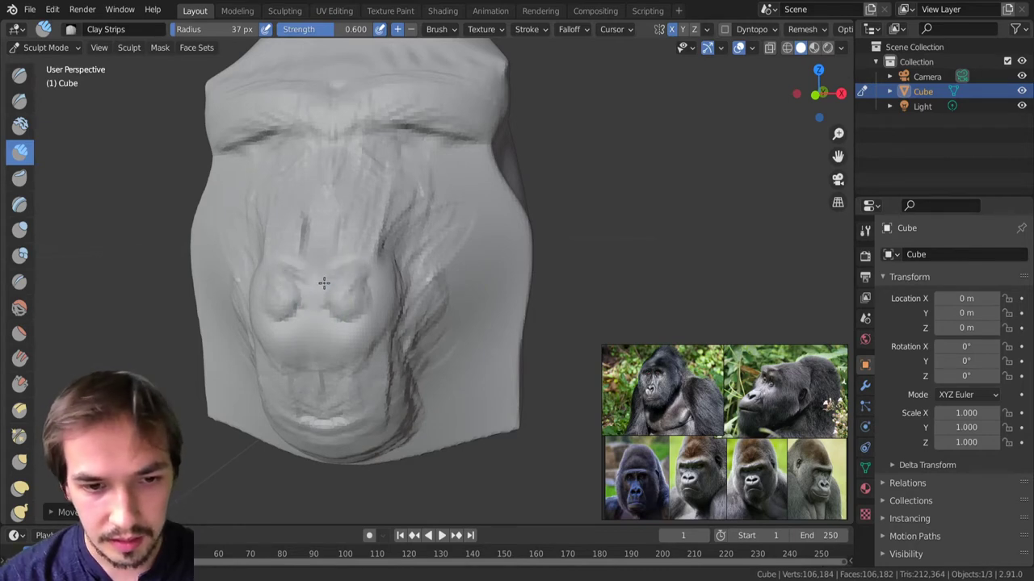
{"action": "middle_click_drag", "start_coordinate": [352, 279], "coordinate": [312, 298]}
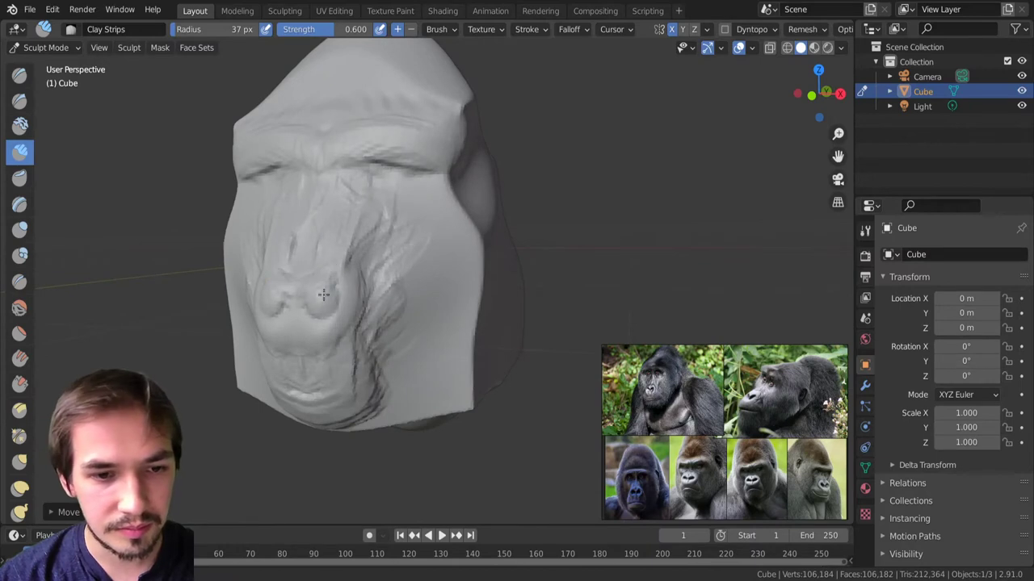
{"action": "left_click_drag", "start_coordinate": [317, 301], "coordinate": [324, 333]}
Add volume around the mouth and lower muzzle with a resized Clay Strips brush.
{"action": "mouse_move", "coordinate": [322, 340]}
{"action": "middle_mouse_down"}
{"action": "mouse_move", "coordinate": [360, 323]}
{"action": "mouse_move", "coordinate": [355, 301]}
{"action": "mouse_move", "coordinate": [347, 318]}
{"action": "mouse_move", "coordinate": [385, 319]}
{"action": "mouse_move", "coordinate": [364, 282]}
{"action": "mouse_move", "coordinate": [388, 258]}
{"action": "mouse_move", "coordinate": [412, 293]}
{"action": "middle_mouse_up"}
{"action": "key", "text": "f"}
{"action": "left_click", "coordinate": [380, 302]}
{"action": "scroll", "coordinate": [388, 259], "scroll_direction": "down", "scroll_amount": 3}
{"action": "key", "text": "f"}
{"action": "left_click", "coordinate": [401, 300]}
{"action": "left_click_drag", "start_coordinate": [398, 321], "coordinate": [410, 322]}
Build up the underside of the chin with Clay Strips at 57 px and 40 px radius.
{"action": "key", "text": "f"}
{"action": "left_click", "coordinate": [386, 324]}
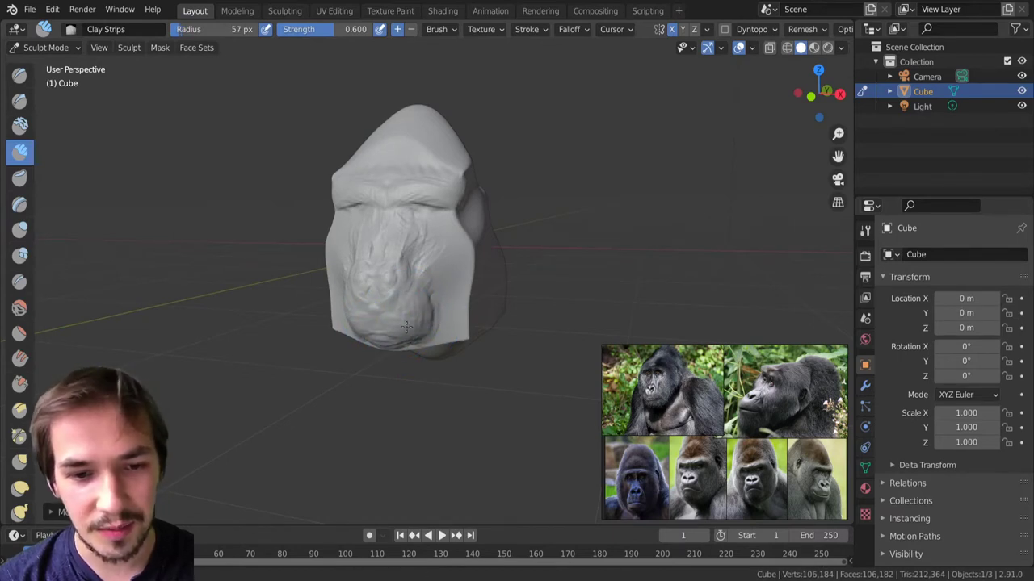
{"action": "middle_click_drag", "start_coordinate": [400, 326], "coordinate": [388, 241]}
{"action": "mouse_move", "coordinate": [392, 257]}
{"action": "left_mouse_down"}
{"action": "mouse_move", "coordinate": [379, 268]}
{"action": "mouse_move", "coordinate": [400, 265]}
{"action": "mouse_move", "coordinate": [381, 287]}
{"action": "left_mouse_up"}
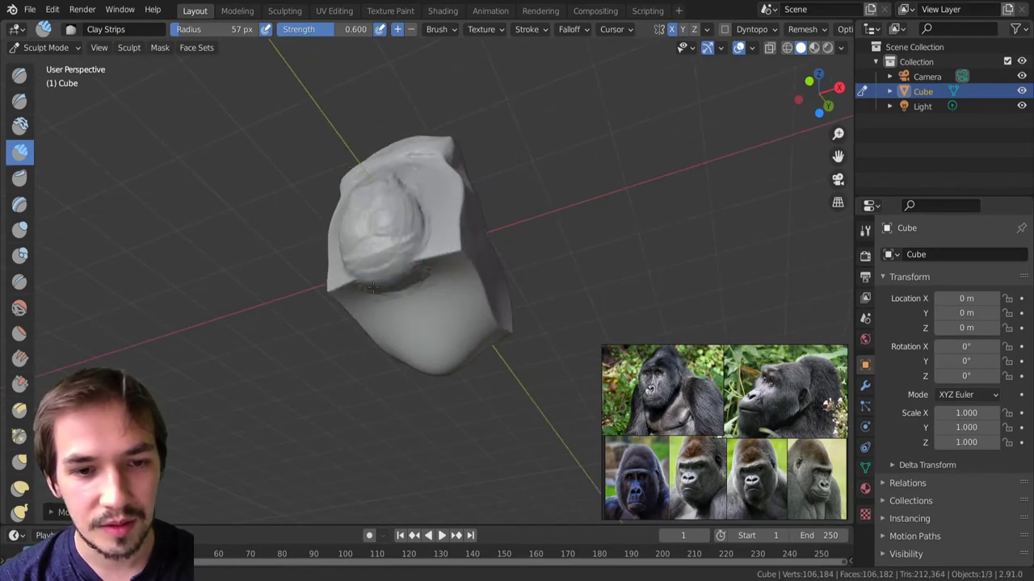
{"action": "key", "text": "f"}
{"action": "left_click", "coordinate": [383, 271]}
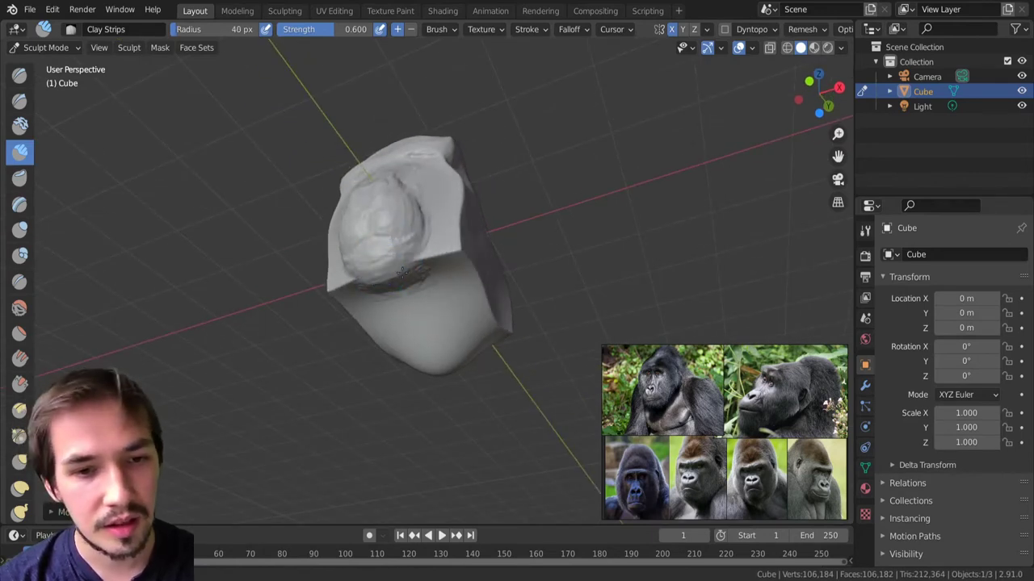
{"action": "left_click_drag", "start_coordinate": [398, 273], "coordinate": [388, 288]}
Add volume to the cheeks beside the muzzle with Clay Strips at 48 px radius.
{"action": "mouse_move", "coordinate": [415, 288]}
{"action": "middle_mouse_down"}
{"action": "mouse_move", "coordinate": [409, 323]}
{"action": "mouse_move", "coordinate": [449, 325]}
{"action": "mouse_move", "coordinate": [426, 316]}
{"action": "middle_mouse_up"}
{"action": "scroll", "coordinate": [468, 388], "scroll_direction": "down", "scroll_amount": 2}
{"action": "key", "text": "bracketright"}
{"action": "key", "text": "bracketright"}
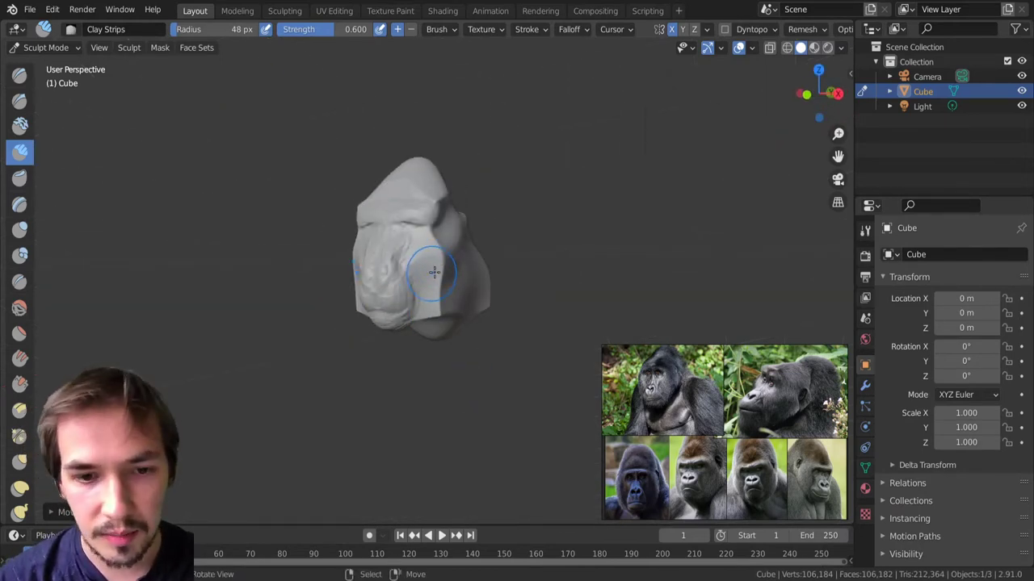
{"action": "mouse_move", "coordinate": [436, 272]}
{"action": "left_mouse_down"}
{"action": "mouse_move", "coordinate": [436, 258]}
{"action": "mouse_move", "coordinate": [435, 290]}
{"action": "left_mouse_up"}
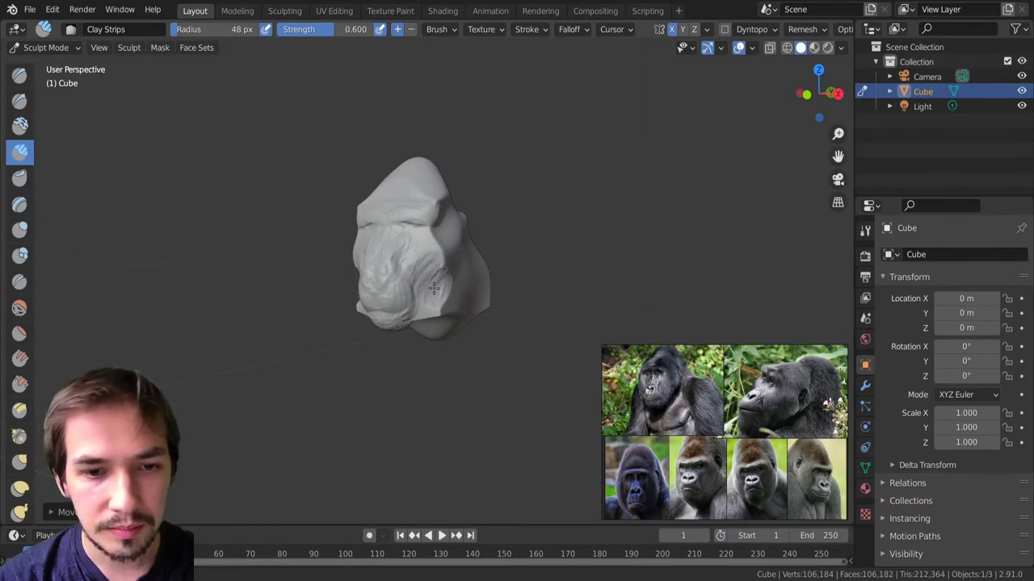
Extend the lower cheeks and jaw corners with Clay Strips, following the gorilla side-view reference.
{"action": "middle_click_drag", "start_coordinate": [434, 259], "coordinate": [437, 255]}
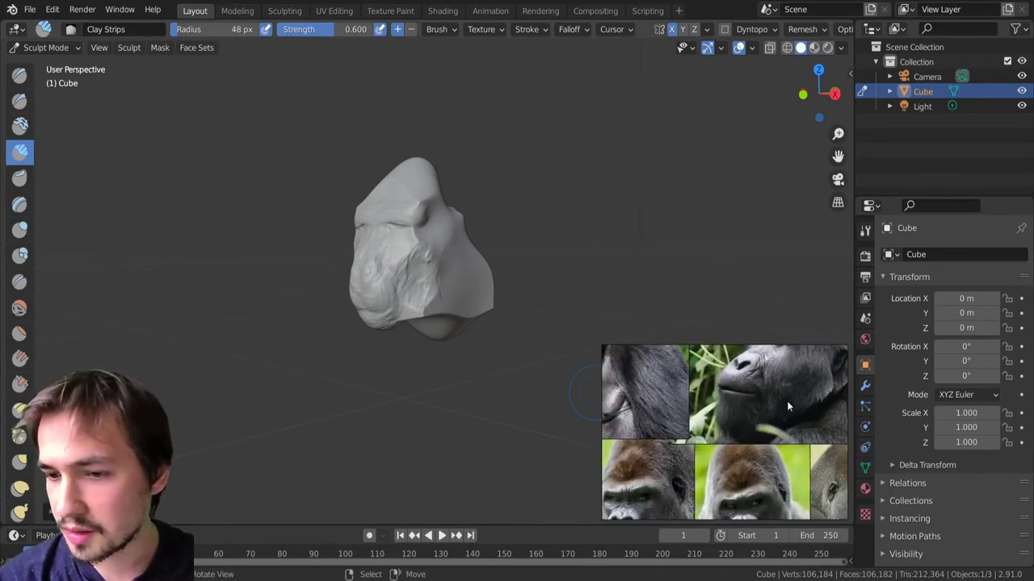
{"action": "middle_click_drag", "start_coordinate": [580, 307], "coordinate": [460, 274]}
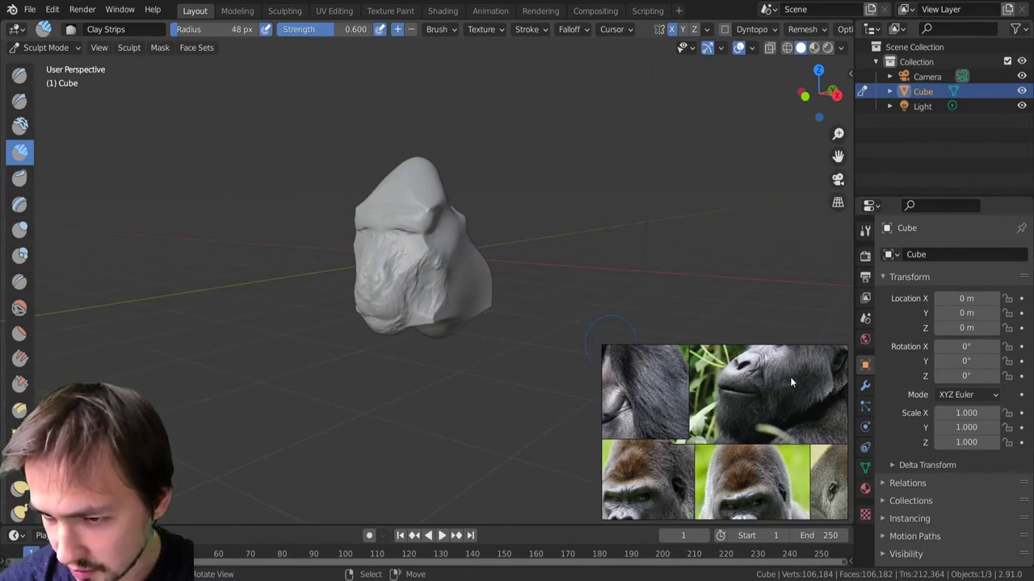
{"action": "mouse_move", "coordinate": [406, 273]}
{"action": "left_mouse_down"}
{"action": "mouse_move", "coordinate": [422, 270]}
{"action": "mouse_move", "coordinate": [427, 248]}
{"action": "mouse_move", "coordinate": [457, 313]}
{"action": "left_mouse_up"}
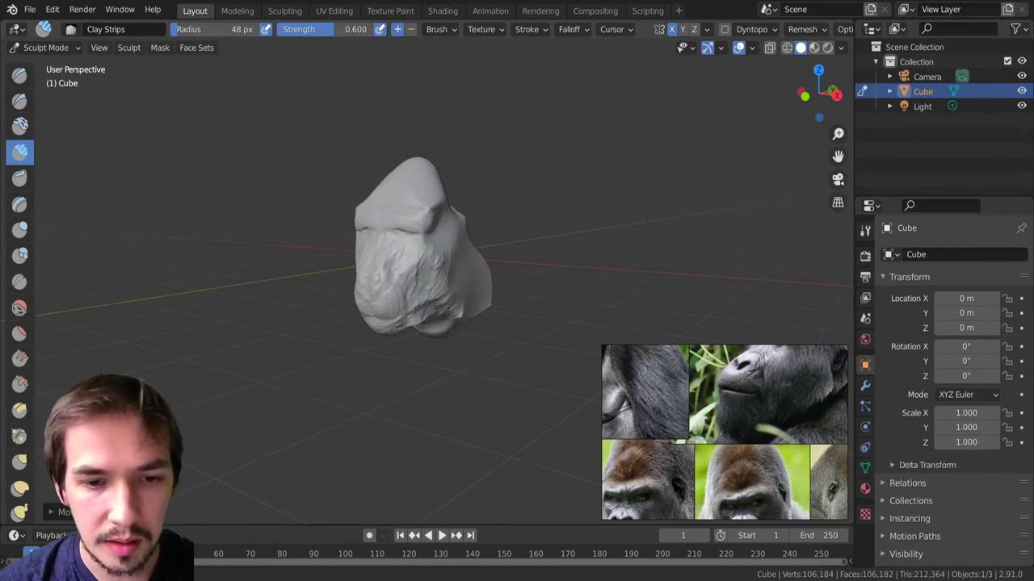
Pull out the back of the skull with a 174 px Grab brush around a masked area, and clear the mask.
{"action": "mouse_move", "coordinate": [432, 326]}
{"action": "middle_mouse_down"}
{"action": "mouse_move", "coordinate": [403, 258]}
{"action": "mouse_move", "coordinate": [516, 276]}
{"action": "middle_mouse_up"}
{"action": "middle_click_drag", "start_coordinate": [604, 319], "coordinate": [527, 393]}
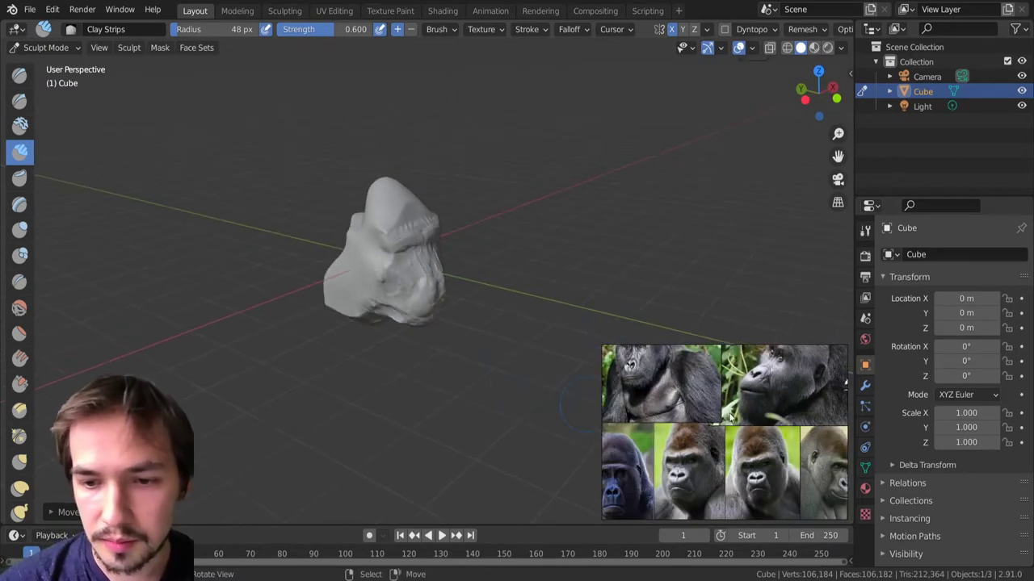
{"action": "mouse_move", "coordinate": [492, 184]}
{"action": "middle_mouse_down"}
{"action": "mouse_move", "coordinate": [493, 266]}
{"action": "mouse_move", "coordinate": [534, 256]}
{"action": "mouse_move", "coordinate": [485, 253]}
{"action": "middle_mouse_up"}
{"action": "key", "text": "m"}
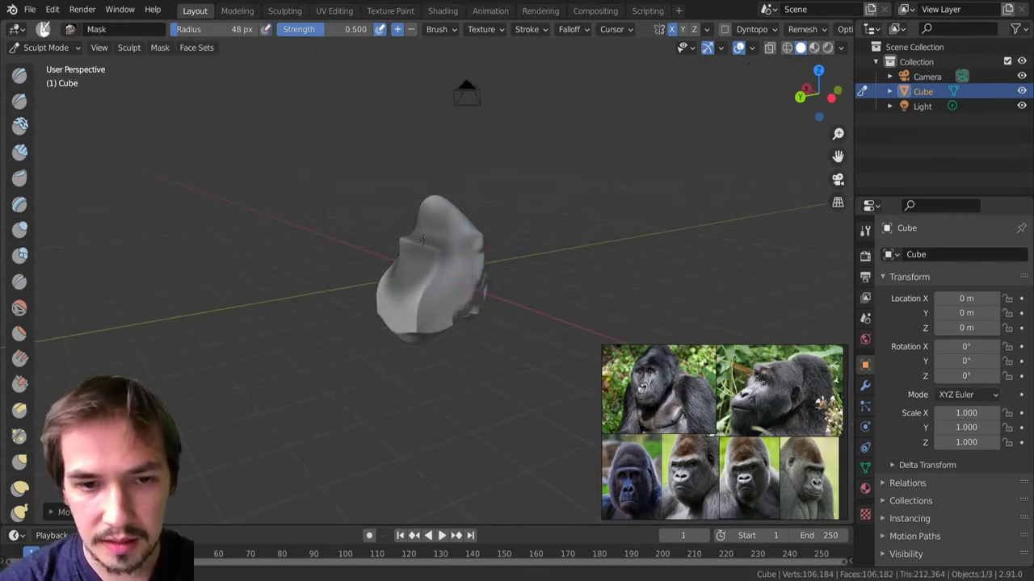
{"action": "middle_click_drag", "start_coordinate": [413, 269], "coordinate": [411, 244]}
{"action": "key", "text": "g"}
{"action": "key", "text": "f"}
{"action": "left_click", "coordinate": [478, 234]}
{"action": "mouse_move", "coordinate": [422, 242]}
{"action": "left_mouse_down"}
{"action": "mouse_move", "coordinate": [406, 224]}
{"action": "mouse_move", "coordinate": [391, 260]}
{"action": "mouse_move", "coordinate": [393, 305]}
{"action": "left_mouse_up"}
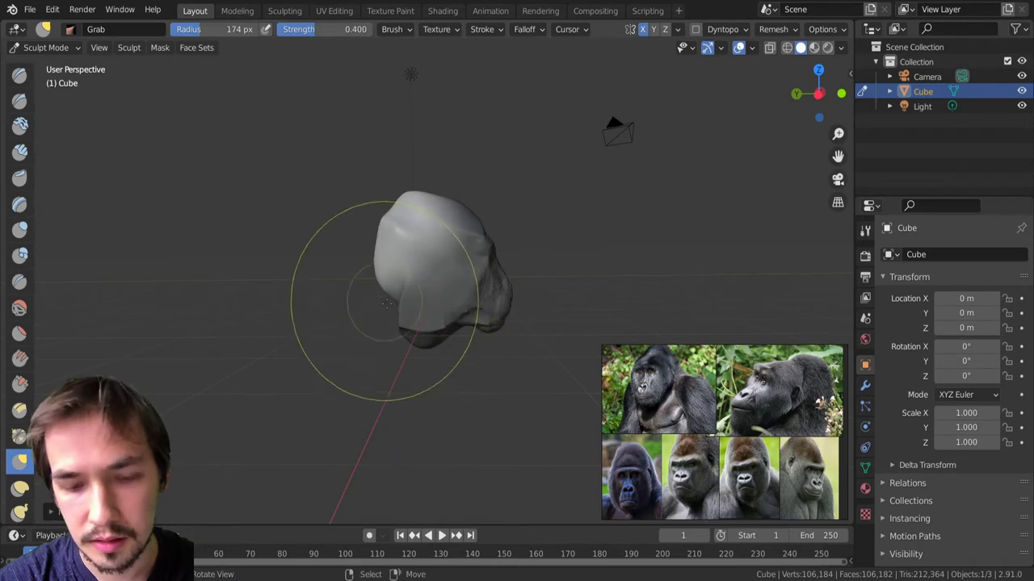
{"action": "key", "text": "alt+m"}
Isolate the base of the neck with the Mask brush at 64 px radius and pull it backward using Grab.
{"action": "middle_click_drag", "start_coordinate": [411, 310], "coordinate": [456, 305]}
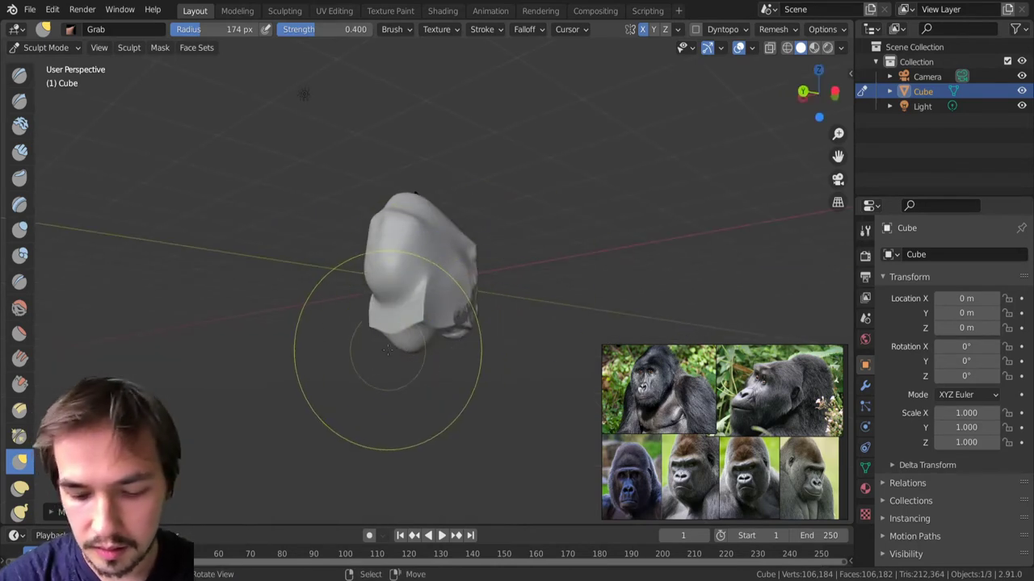
{"action": "key", "text": "m"}
{"action": "key", "text": "bracketleft"}
{"action": "key", "text": "bracketleft"}
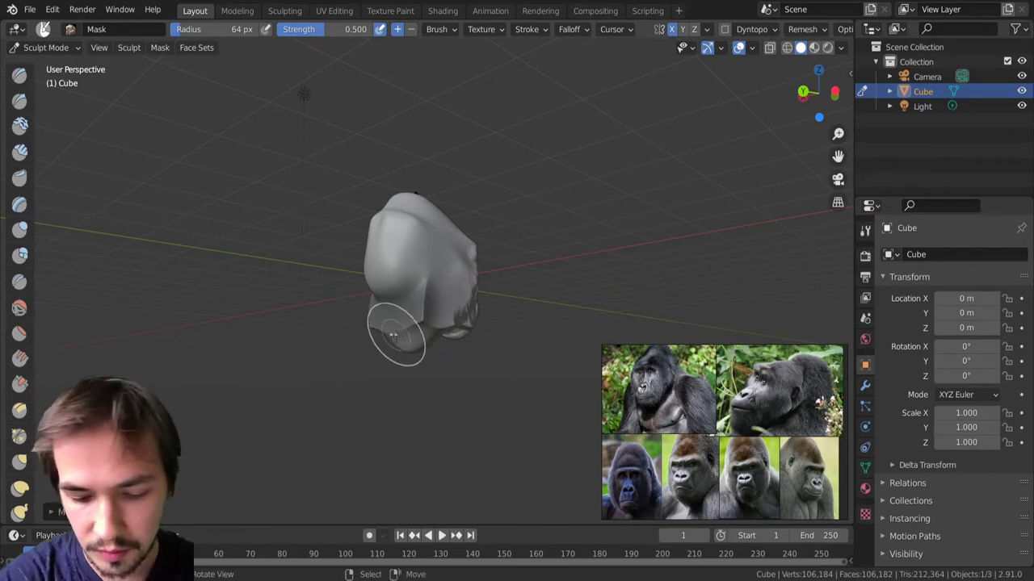
{"action": "middle_click_drag", "start_coordinate": [403, 344], "coordinate": [417, 319]}
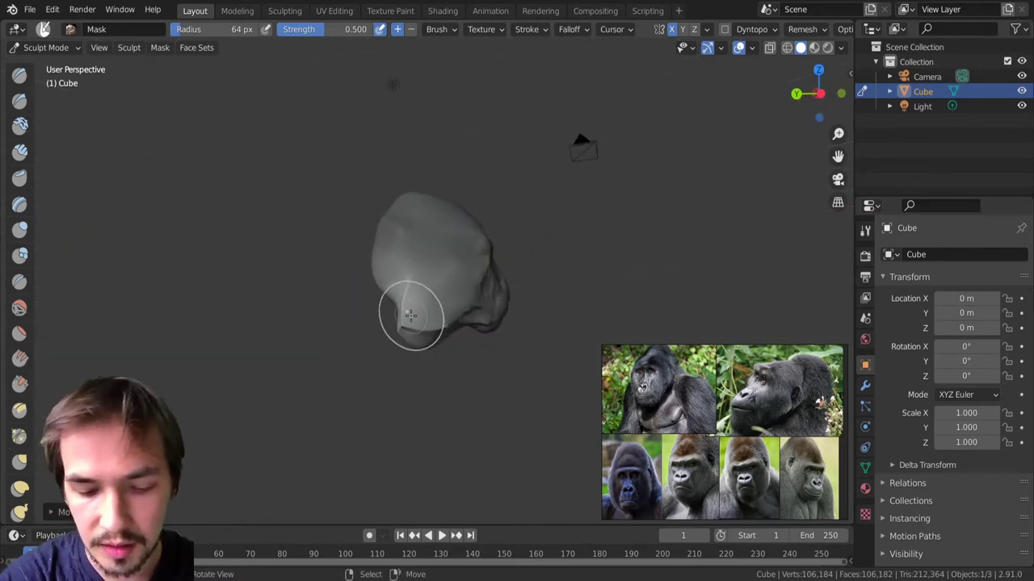
{"action": "key", "text": "g"}
{"action": "key", "text": "f"}
{"action": "left_click", "coordinate": [450, 314]}
{"action": "left_click_drag", "start_coordinate": [389, 314], "coordinate": [357, 312]}
Adjust the side of the head behind the cheek with the Grab brush at 126 px radius.
{"action": "mouse_move", "coordinate": [380, 303]}
{"action": "middle_mouse_down"}
{"action": "mouse_move", "coordinate": [404, 316]}
{"action": "mouse_move", "coordinate": [422, 272]}
{"action": "mouse_move", "coordinate": [434, 292]}
{"action": "mouse_move", "coordinate": [437, 270]}
{"action": "mouse_move", "coordinate": [404, 266]}
{"action": "mouse_move", "coordinate": [420, 270]}
{"action": "mouse_move", "coordinate": [419, 260]}
{"action": "middle_mouse_up"}
{"action": "key", "text": "bracketleft"}
{"action": "key", "text": "bracketleft"}
{"action": "key", "text": "bracketleft"}
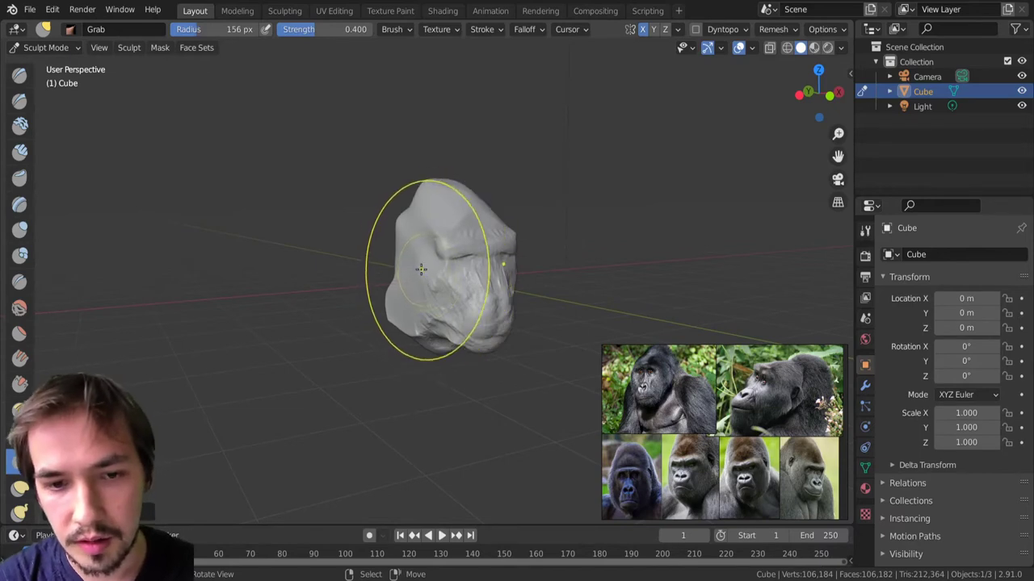
{"action": "left_click_drag", "start_coordinate": [419, 271], "coordinate": [411, 274]}
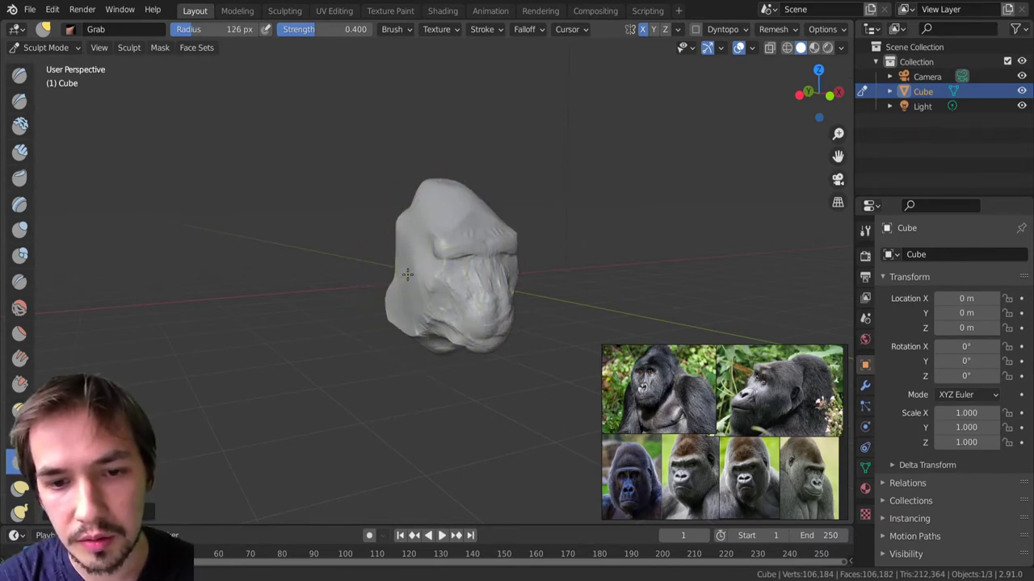
Paint a mask over the nostril areas at the tip of the nose with a resized Mask brush.
{"action": "mouse_move", "coordinate": [409, 274]}
{"action": "middle_mouse_down"}
{"action": "mouse_move", "coordinate": [399, 272]}
{"action": "mouse_move", "coordinate": [434, 226]}
{"action": "mouse_move", "coordinate": [393, 231]}
{"action": "mouse_move", "coordinate": [414, 241]}
{"action": "mouse_move", "coordinate": [490, 224]}
{"action": "mouse_move", "coordinate": [432, 262]}
{"action": "mouse_move", "coordinate": [441, 283]}
{"action": "mouse_move", "coordinate": [395, 299]}
{"action": "mouse_move", "coordinate": [388, 290]}
{"action": "mouse_move", "coordinate": [427, 321]}
{"action": "mouse_move", "coordinate": [441, 306]}
{"action": "mouse_move", "coordinate": [387, 303]}
{"action": "middle_mouse_up"}
{"action": "scroll", "coordinate": [441, 307], "scroll_direction": "up", "scroll_amount": 2}
{"action": "middle_click_drag", "start_coordinate": [388, 303], "coordinate": [311, 252], "text": "shift"}
{"action": "key", "text": "x"}
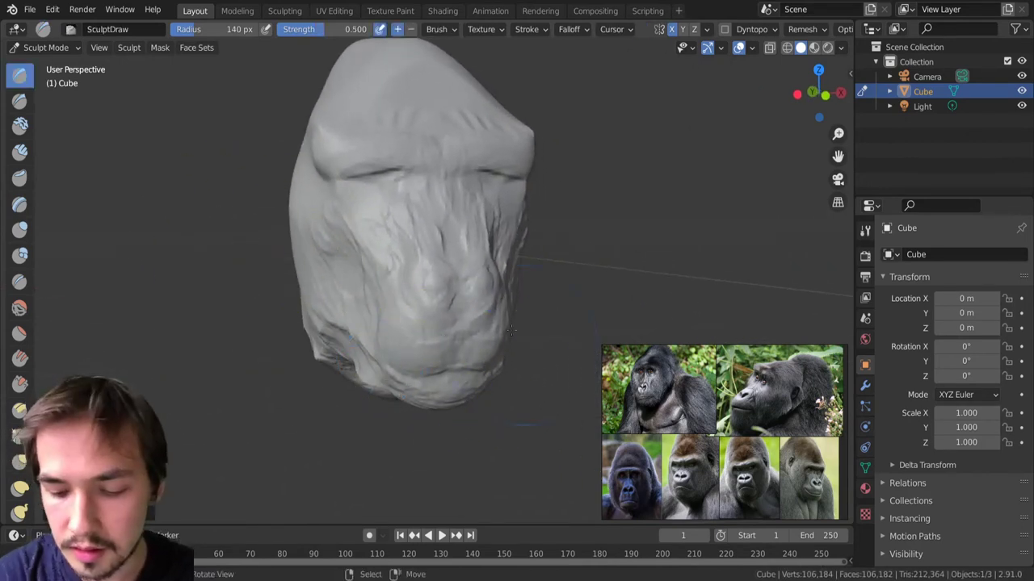
{"action": "key", "text": "m"}
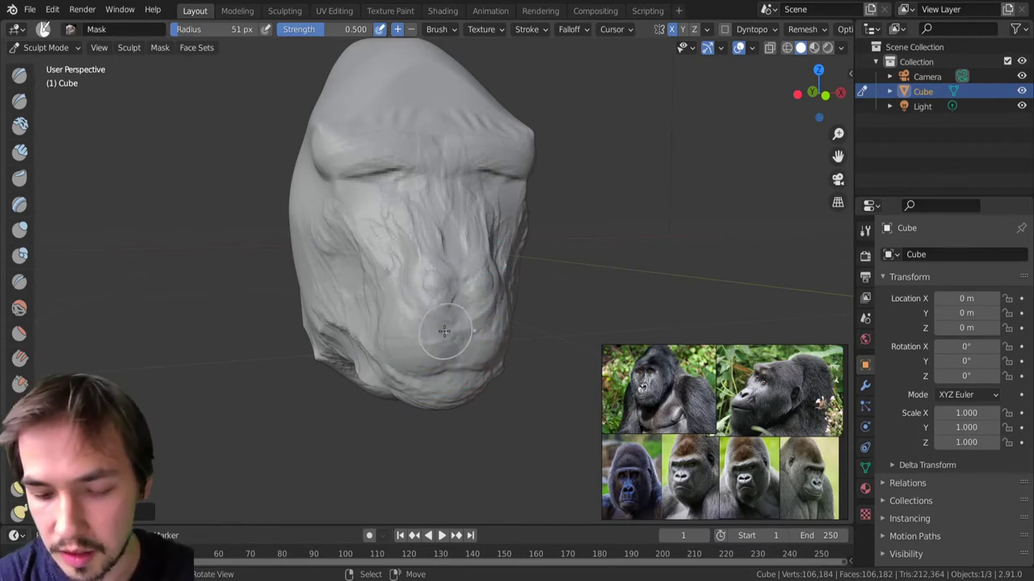
{"action": "key", "text": "f"}
{"action": "left_click", "coordinate": [430, 293]}
{"action": "mouse_move", "coordinate": [429, 291]}
{"action": "left_mouse_down"}
{"action": "mouse_move", "coordinate": [438, 298]}
{"action": "mouse_move", "coordinate": [429, 316]}
{"action": "left_mouse_up"}
Shape the nostrils by pulling the nose around the masked areas with Grab, and set the brush radius to 67 px.
{"action": "mouse_move", "coordinate": [429, 316]}
{"action": "middle_mouse_down"}
{"action": "mouse_move", "coordinate": [445, 293]}
{"action": "mouse_move", "coordinate": [558, 316]}
{"action": "middle_mouse_up"}
{"action": "key", "text": "g"}
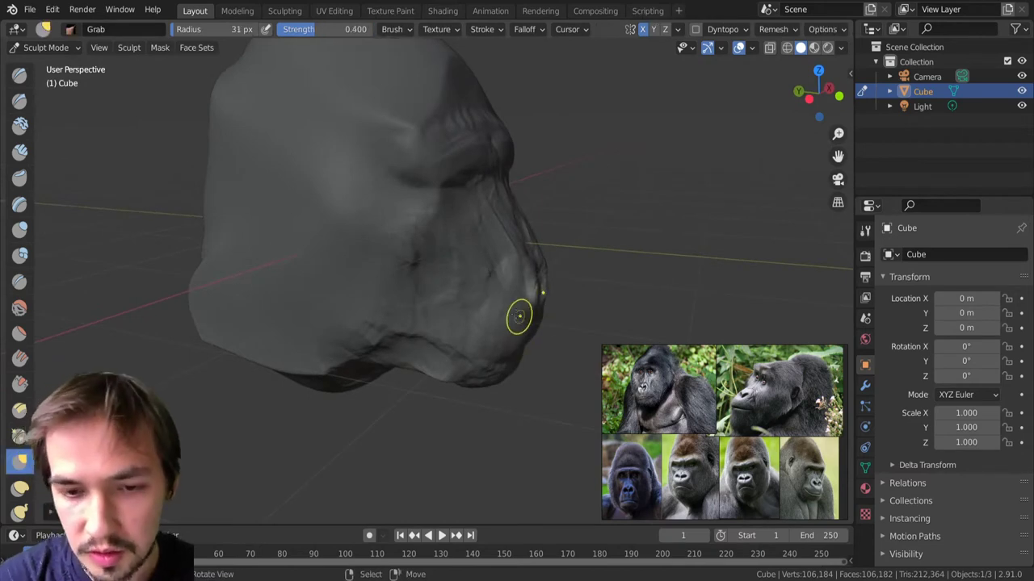
{"action": "key", "text": "f"}
{"action": "left_click", "coordinate": [518, 279]}
{"action": "mouse_move", "coordinate": [517, 273]}
{"action": "middle_mouse_down"}
{"action": "mouse_move", "coordinate": [415, 288]}
{"action": "mouse_move", "coordinate": [445, 342]}
{"action": "mouse_move", "coordinate": [409, 269]}
{"action": "mouse_move", "coordinate": [428, 323]}
{"action": "mouse_move", "coordinate": [473, 357]}
{"action": "mouse_move", "coordinate": [417, 300]}
{"action": "mouse_move", "coordinate": [393, 254]}
{"action": "mouse_move", "coordinate": [460, 348]}
{"action": "mouse_move", "coordinate": [457, 307]}
{"action": "mouse_move", "coordinate": [427, 242]}
{"action": "mouse_move", "coordinate": [398, 272]}
{"action": "mouse_move", "coordinate": [508, 281]}
{"action": "mouse_move", "coordinate": [434, 277]}
{"action": "mouse_move", "coordinate": [377, 315]}
{"action": "mouse_move", "coordinate": [394, 270]}
{"action": "middle_mouse_up"}
Adjust the voxel size to a finer resolution and remesh the head.
{"action": "key", "text": "r"}
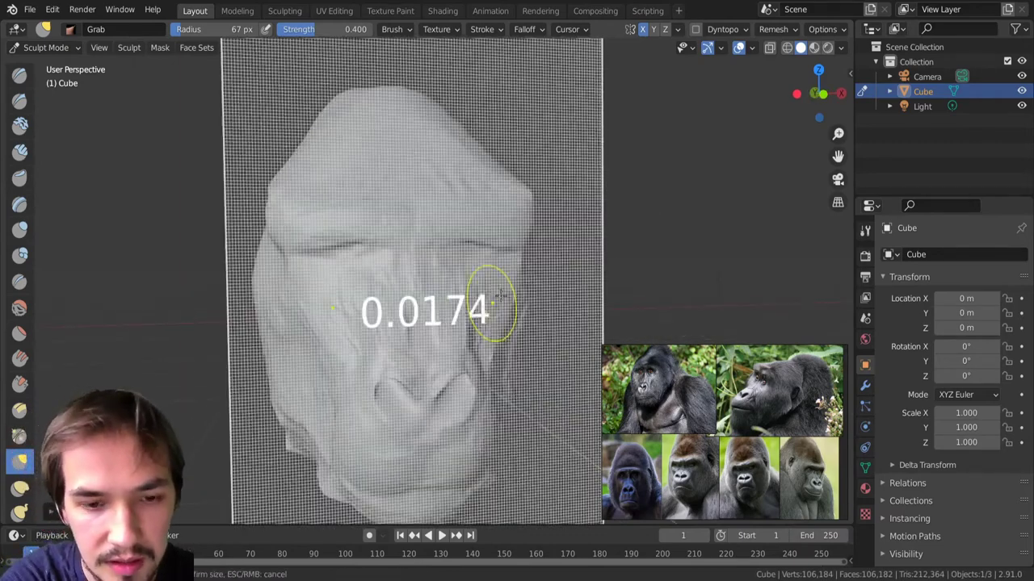
{"action": "left_click", "coordinate": [752, 68]}
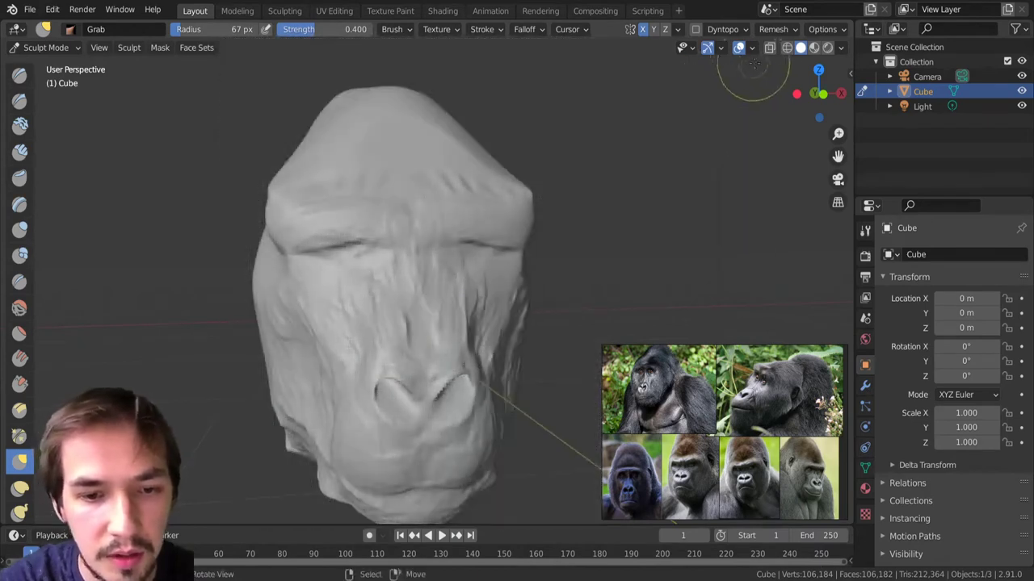
{"action": "key", "text": "ctrl+r"}
Build up the upper rims of the nostrils with Clay Strips at 54 px radius.
{"action": "middle_click_drag", "start_coordinate": [412, 360], "coordinate": [425, 284]}
{"action": "middle_click_drag", "start_coordinate": [426, 284], "coordinate": [399, 322]}
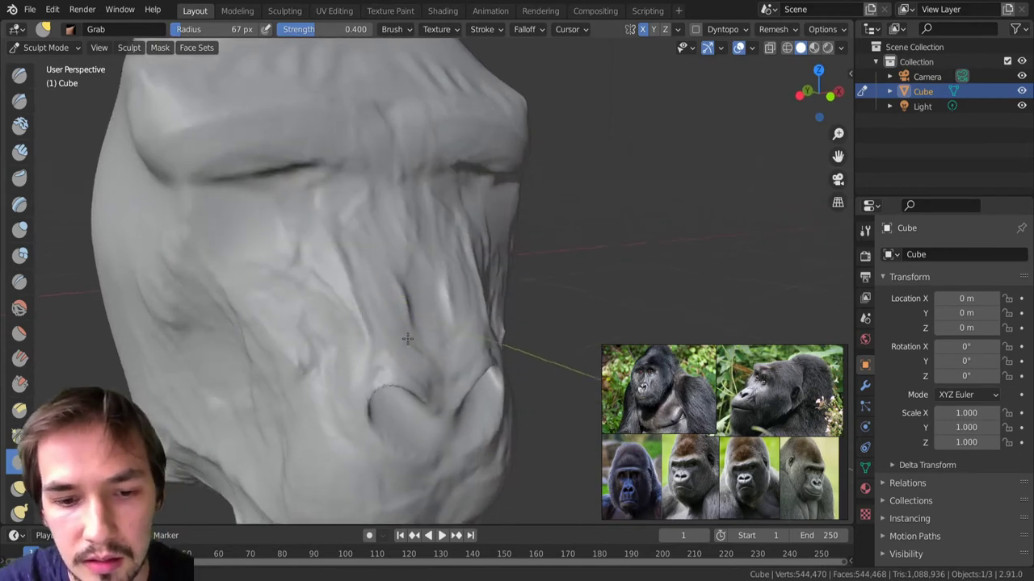
{"action": "left_click", "coordinate": [20, 152]}
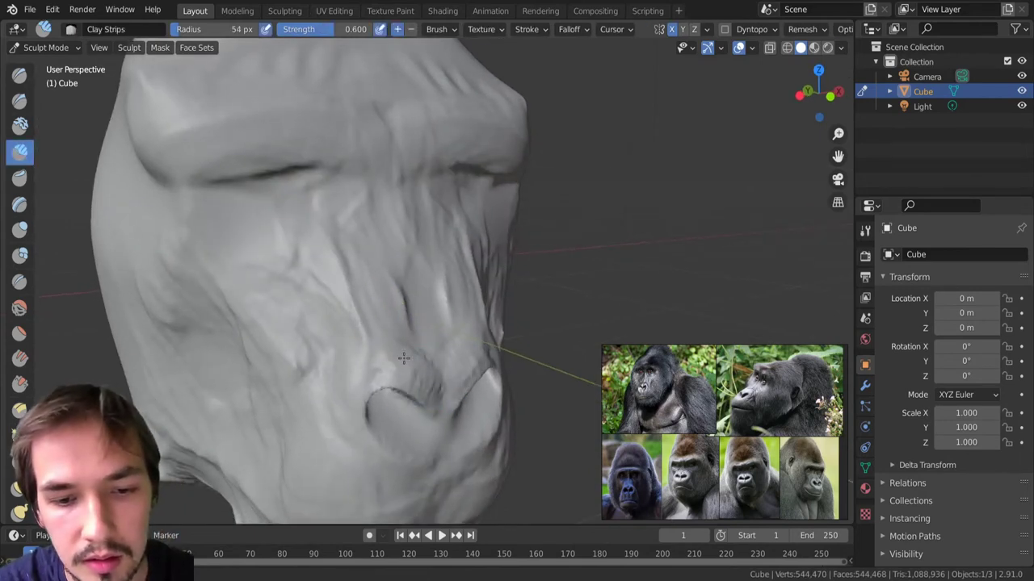
{"action": "left_click_drag", "start_coordinate": [399, 361], "coordinate": [377, 378]}
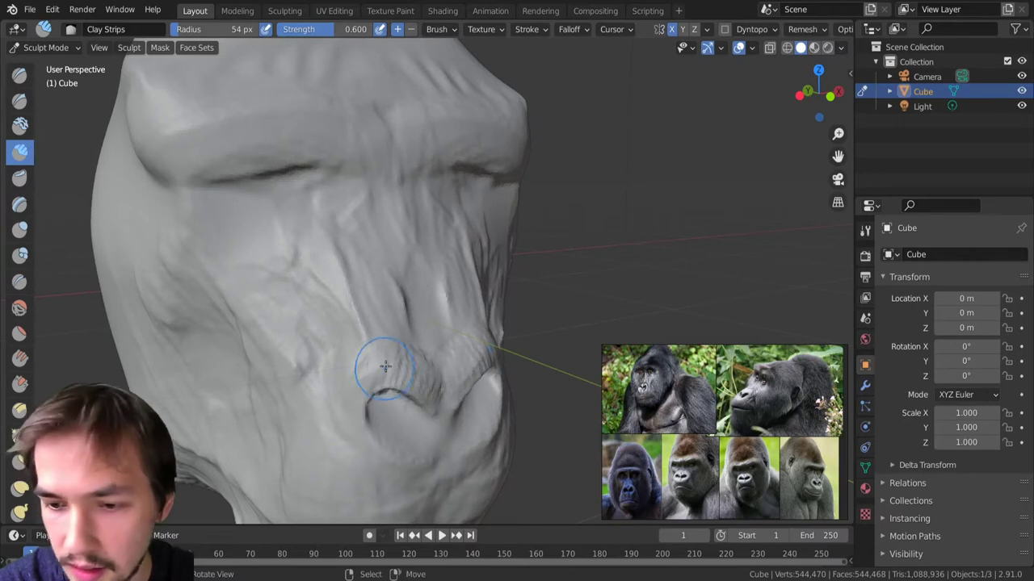
Sculpt the ridge between the nostrils down to the upper lip with Clay Strips at 45 px radius.
{"action": "middle_click_drag", "start_coordinate": [353, 446], "coordinate": [344, 351], "text": "shift"}
{"action": "scroll", "coordinate": [355, 347], "scroll_direction": "down", "scroll_amount": 3}
{"action": "middle_click_drag", "start_coordinate": [400, 297], "coordinate": [367, 293]}
{"action": "key", "text": "["}
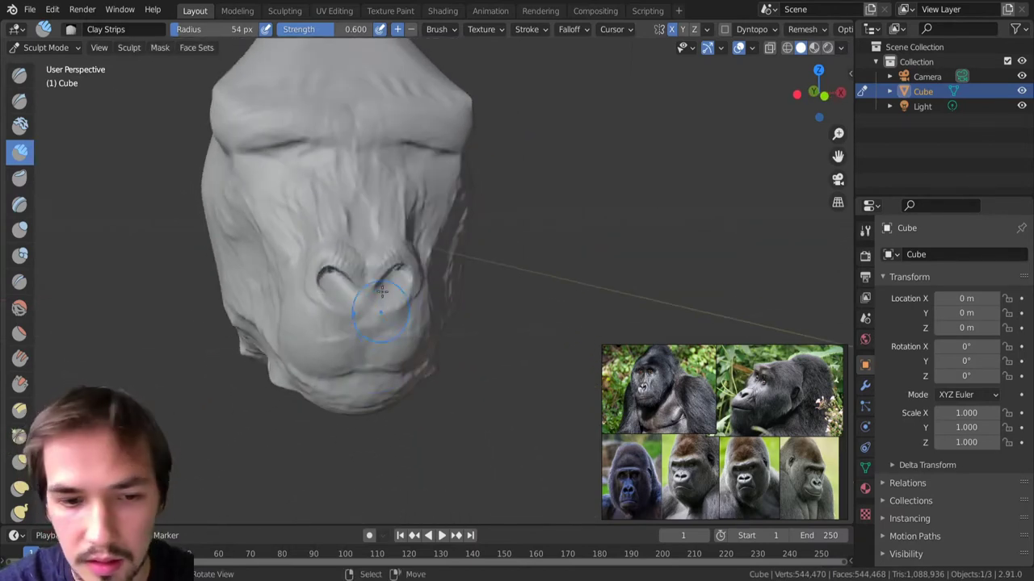
{"action": "key", "text": "["}
{"action": "key", "text": "["}
{"action": "key", "text": "["}
{"action": "key", "text": "["}
{"action": "mouse_move", "coordinate": [365, 283]}
{"action": "left_mouse_down"}
{"action": "mouse_move", "coordinate": [369, 317]}
{"action": "mouse_move", "coordinate": [333, 314]}
{"action": "mouse_move", "coordinate": [403, 360]}
{"action": "mouse_move", "coordinate": [385, 366]}
{"action": "left_mouse_up"}
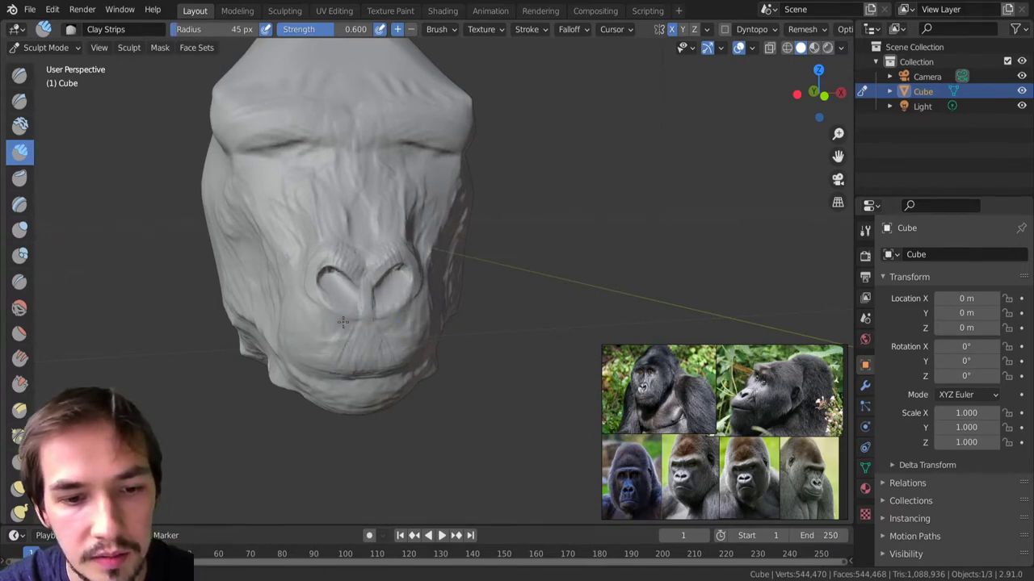
Define the mouth line and add volume to the upper lip with Clay Strips at 45 px radius.
{"action": "mouse_move", "coordinate": [318, 323]}
{"action": "middle_mouse_down"}
{"action": "mouse_move", "coordinate": [415, 291]}
{"action": "mouse_move", "coordinate": [421, 305]}
{"action": "mouse_move", "coordinate": [398, 320]}
{"action": "middle_mouse_up"}
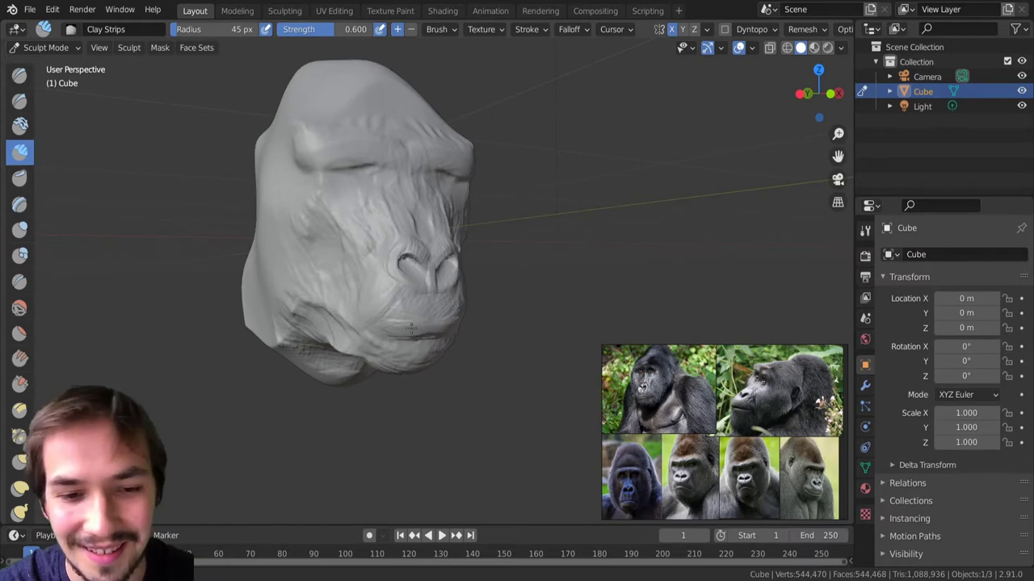
{"action": "middle_click_drag", "start_coordinate": [388, 296], "coordinate": [399, 212]}
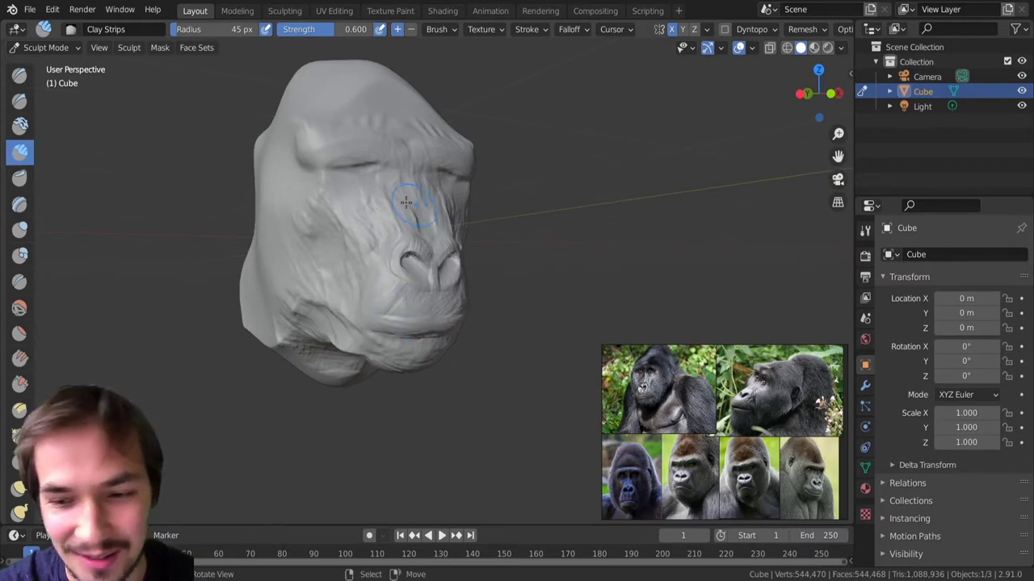
{"action": "left_click_drag", "start_coordinate": [348, 314], "coordinate": [365, 324]}
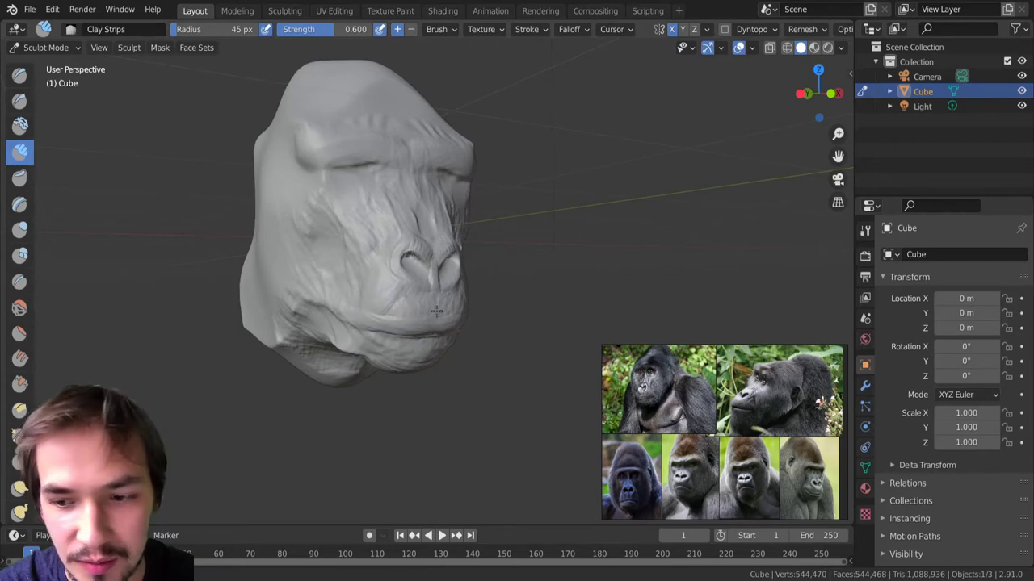
{"action": "mouse_move", "coordinate": [437, 313]}
{"action": "left_mouse_down"}
{"action": "mouse_move", "coordinate": [446, 317]}
{"action": "mouse_move", "coordinate": [397, 310]}
{"action": "left_mouse_up"}
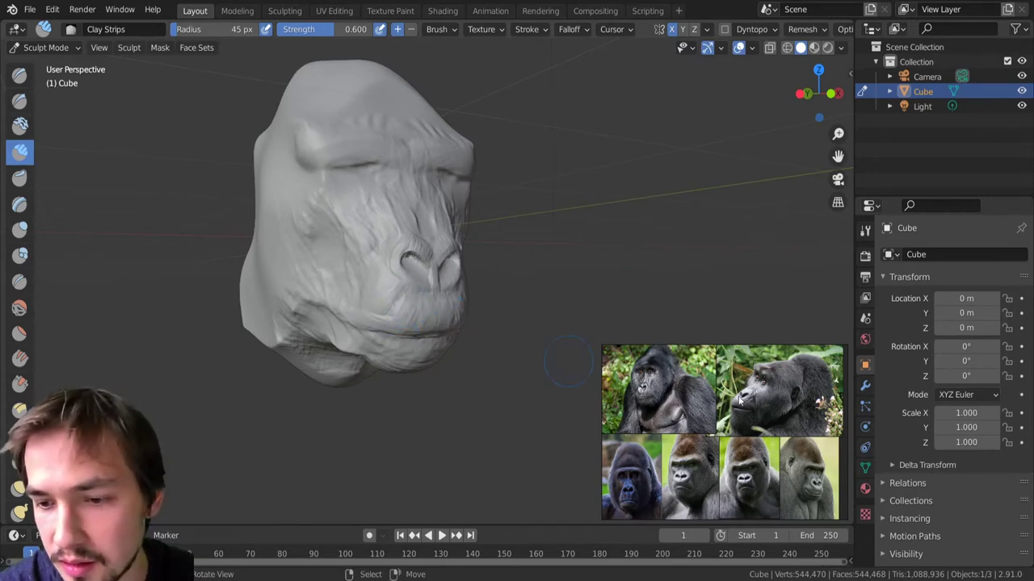
{"action": "mouse_move", "coordinate": [401, 314]}
{"action": "left_mouse_down"}
{"action": "mouse_move", "coordinate": [407, 326]}
{"action": "mouse_move", "coordinate": [382, 324]}
{"action": "mouse_move", "coordinate": [399, 322]}
{"action": "mouse_move", "coordinate": [386, 303]}
{"action": "mouse_move", "coordinate": [398, 296]}
{"action": "mouse_move", "coordinate": [390, 299]}
{"action": "left_mouse_up"}
Refine the upper lip from its front toward the side of the muzzle with Clay Strips at 36 px radius.
{"action": "mouse_move", "coordinate": [386, 301]}
{"action": "middle_mouse_down"}
{"action": "mouse_move", "coordinate": [429, 289]}
{"action": "mouse_move", "coordinate": [366, 305]}
{"action": "middle_mouse_up"}
{"action": "middle_click_drag", "start_coordinate": [365, 261], "coordinate": [368, 231], "text": "ctrl"}
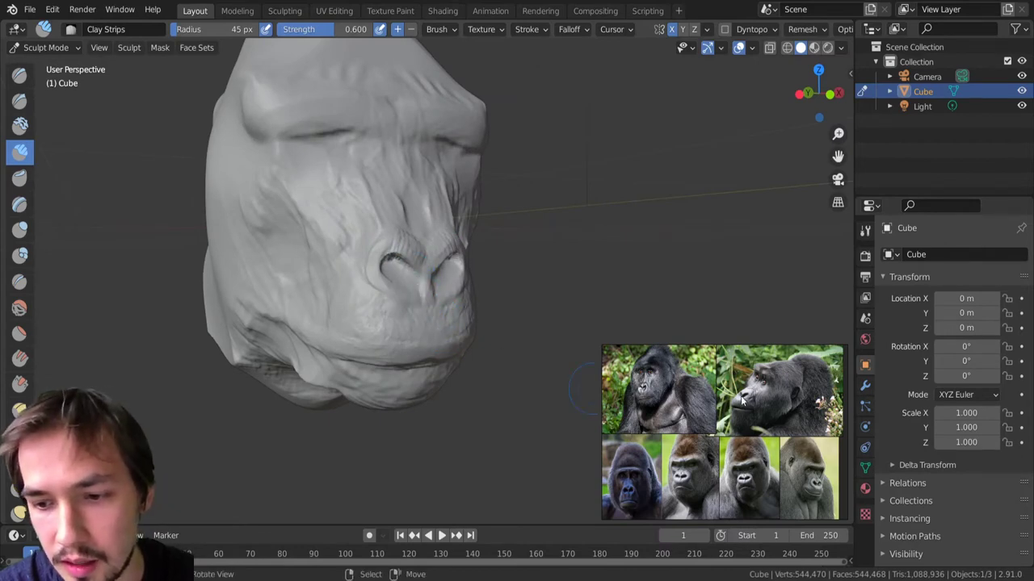
{"action": "key", "text": "bracketleft"}
{"action": "mouse_move", "coordinate": [391, 356]}
{"action": "middle_mouse_down"}
{"action": "mouse_move", "coordinate": [404, 289]}
{"action": "mouse_move", "coordinate": [388, 322]}
{"action": "mouse_move", "coordinate": [509, 302]}
{"action": "mouse_move", "coordinate": [560, 269]}
{"action": "middle_mouse_up"}
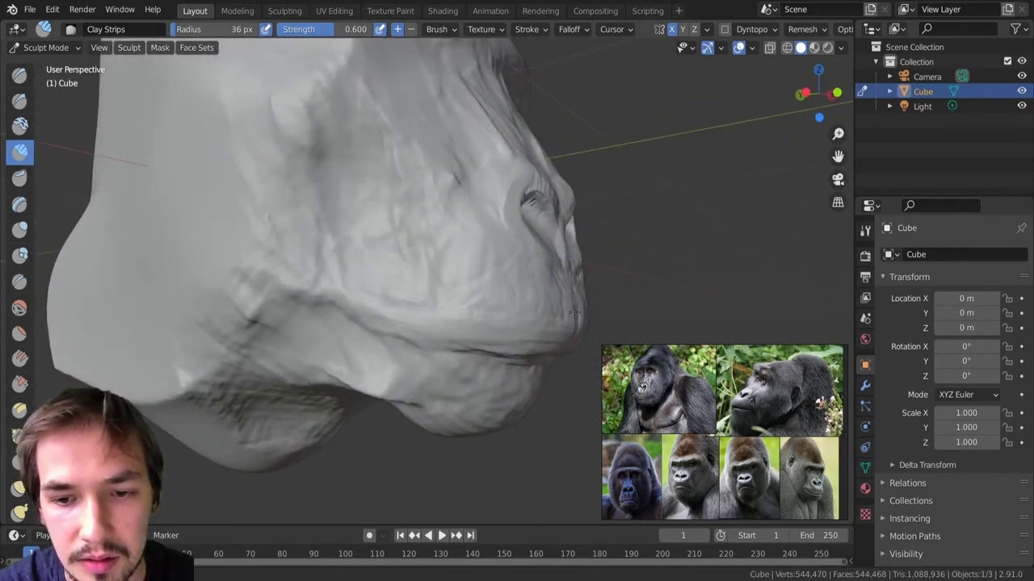
{"action": "mouse_move", "coordinate": [575, 302]}
{"action": "left_mouse_down"}
{"action": "mouse_move", "coordinate": [572, 333]}
{"action": "mouse_move", "coordinate": [498, 332]}
{"action": "left_mouse_up"}
Build up the nose bridge and its sides above the nostrils with Clay Strips at 48 px and 71 px radius.
{"action": "scroll", "coordinate": [452, 311], "scroll_direction": "down", "scroll_amount": 6}
{"action": "middle_click_drag", "start_coordinate": [450, 311], "coordinate": [384, 362]}
{"action": "scroll", "coordinate": [353, 275], "scroll_direction": "up", "scroll_amount": 3}
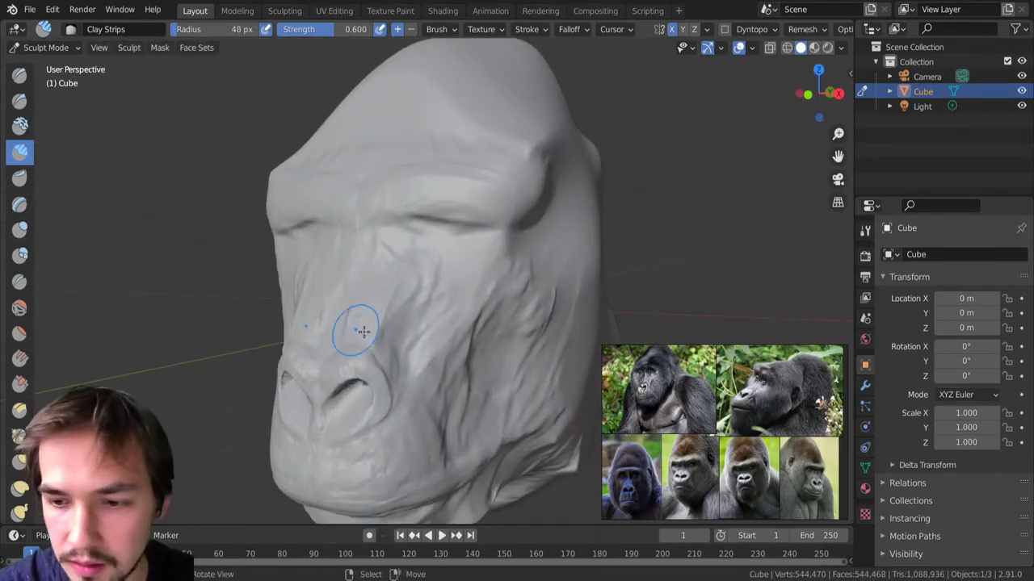
{"action": "left_click_drag", "start_coordinate": [390, 349], "coordinate": [356, 331]}
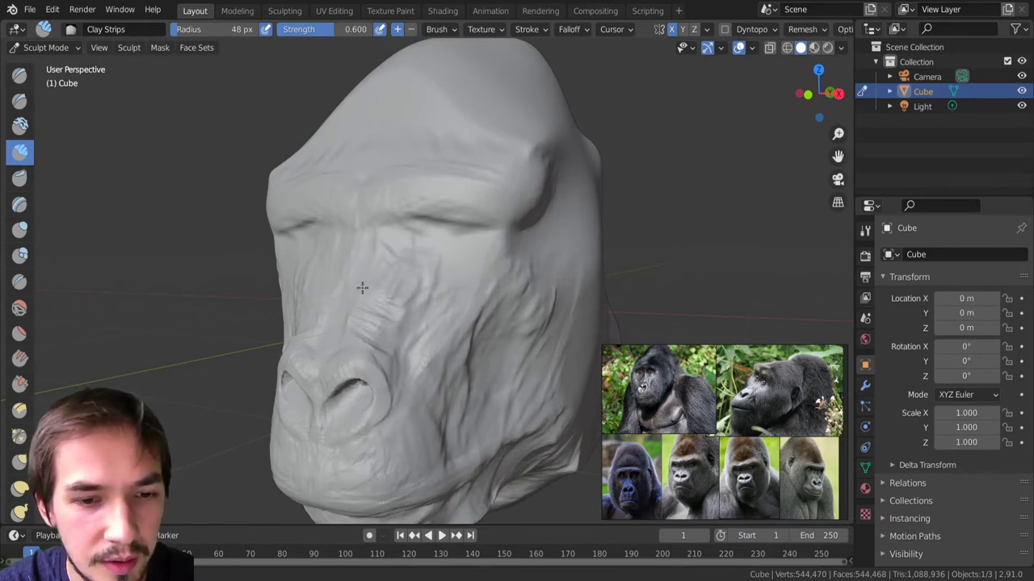
{"action": "left_click_drag", "start_coordinate": [386, 298], "coordinate": [375, 302]}
{"action": "key", "text": "f"}
{"action": "left_click", "coordinate": [387, 325]}
{"action": "left_click_drag", "start_coordinate": [370, 339], "coordinate": [386, 353]}
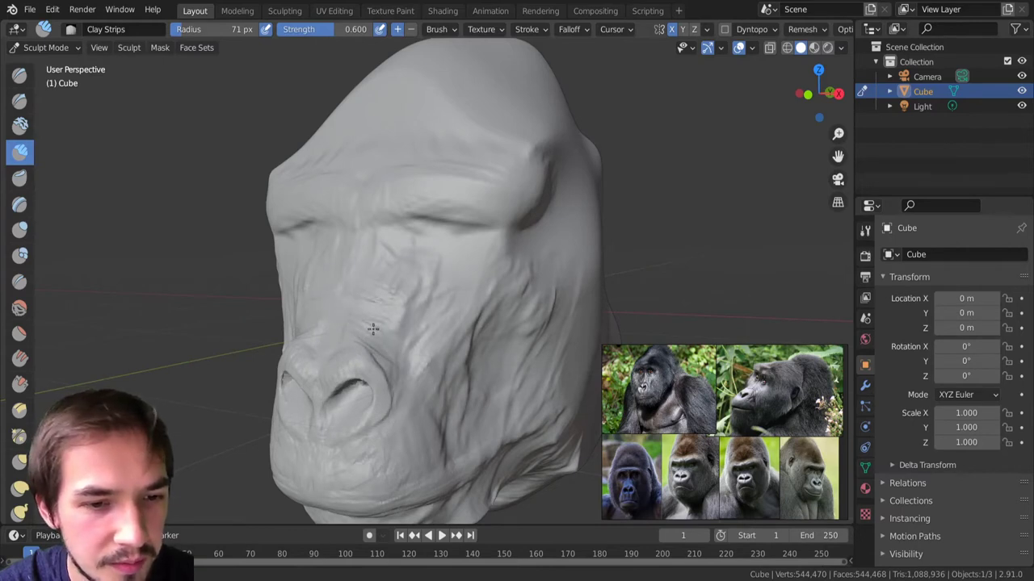
{"action": "left_click_drag", "start_coordinate": [333, 332], "coordinate": [370, 279]}
Add volume below the eyes beside the nose bridge with Clay Strips at 63 px radius.
{"action": "scroll", "coordinate": [405, 246], "scroll_direction": "down", "scroll_amount": 2}
{"action": "middle_click_drag", "start_coordinate": [412, 267], "coordinate": [422, 269]}
{"action": "key", "text": "bracketleft"}
{"action": "left_click_drag", "start_coordinate": [418, 283], "coordinate": [432, 287]}
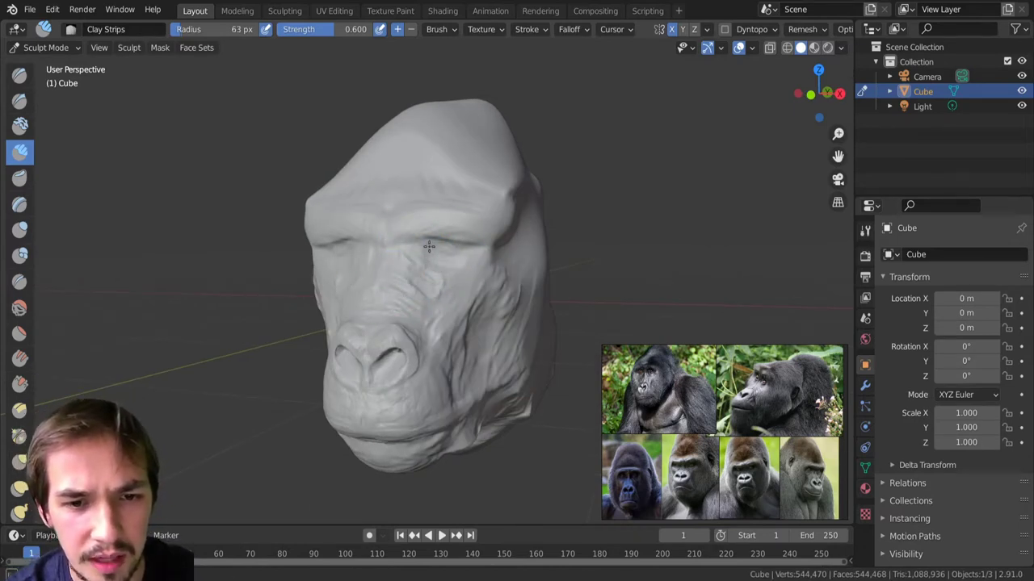
{"action": "left_click_drag", "start_coordinate": [442, 258], "coordinate": [437, 282]}
Sculpt the eye sockets, eyelids and upper nose bridge with Clay Strips at 40 px radius.
{"action": "key", "text": "bracketleft"}
{"action": "key", "text": "f"}
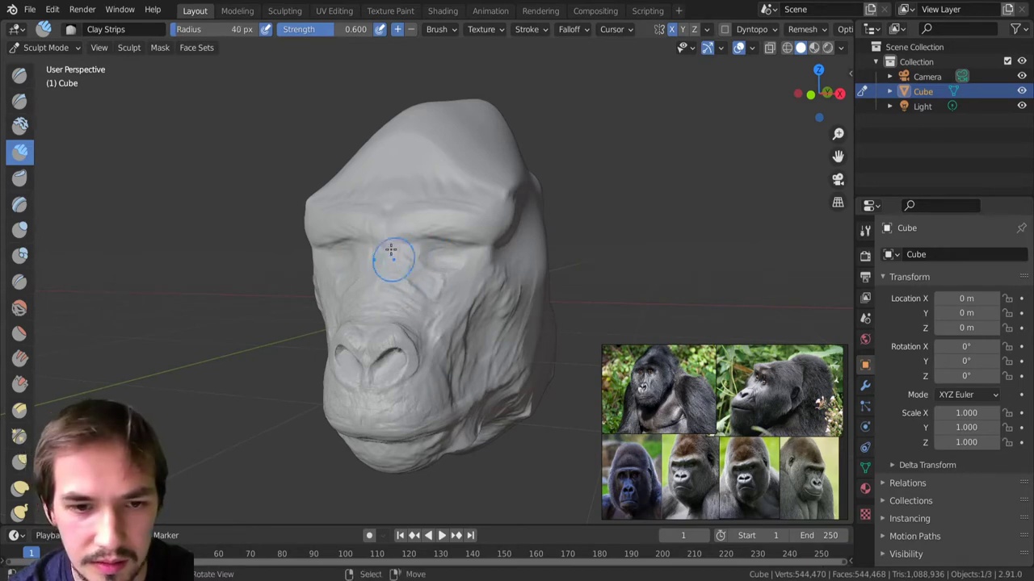
{"action": "left_click", "coordinate": [397, 280]}
{"action": "middle_click_drag", "start_coordinate": [454, 264], "coordinate": [412, 266]}
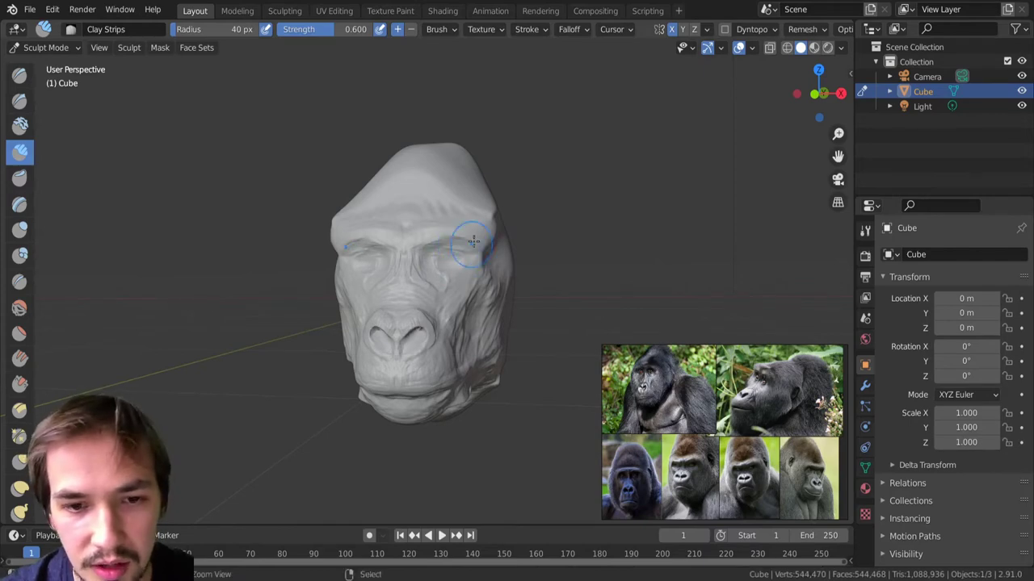
{"action": "mouse_move", "coordinate": [481, 235]}
{"action": "middle_mouse_down"}
{"action": "mouse_move", "coordinate": [422, 273]}
{"action": "mouse_move", "coordinate": [415, 261]}
{"action": "mouse_move", "coordinate": [430, 269]}
{"action": "middle_mouse_up"}
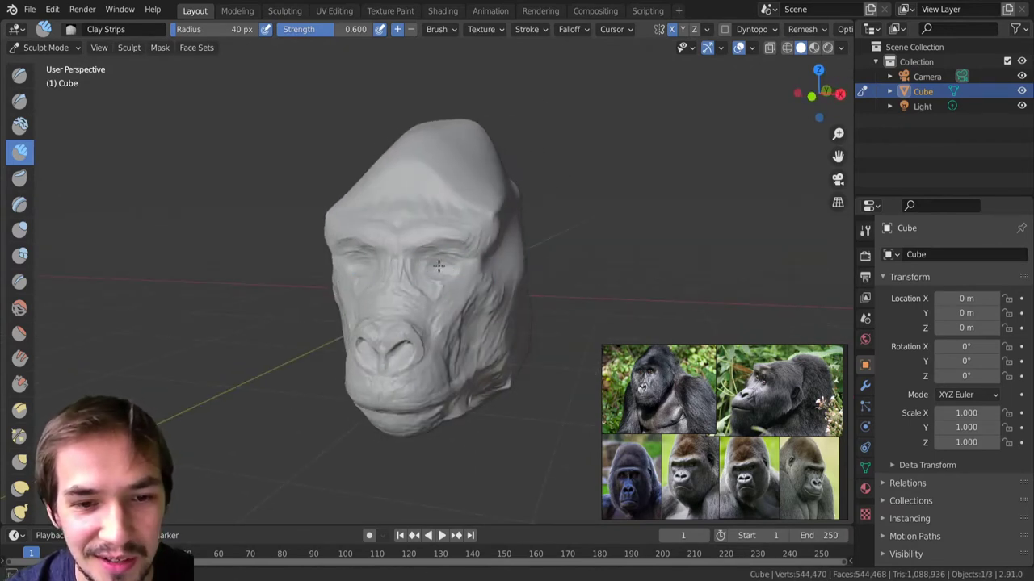
{"action": "scroll", "coordinate": [450, 265], "scroll_direction": "up", "scroll_amount": 3}
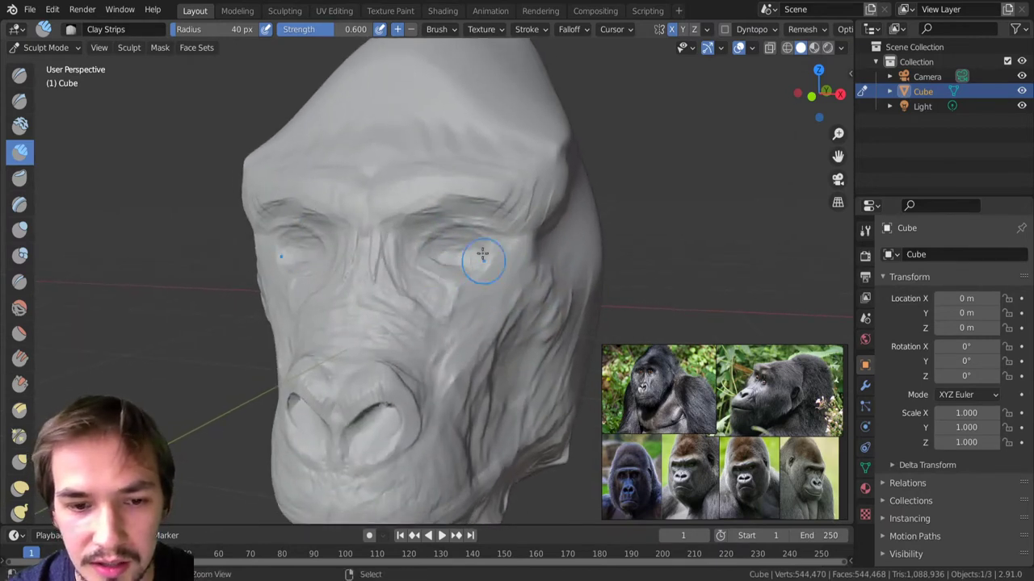
Pull the side of the lower jaw downward with an enlarged Grab brush, following the gorilla front-view references.
{"action": "scroll", "coordinate": [485, 259], "scroll_direction": "down", "scroll_amount": 4}
{"action": "middle_click_drag", "start_coordinate": [454, 315], "coordinate": [452, 294]}
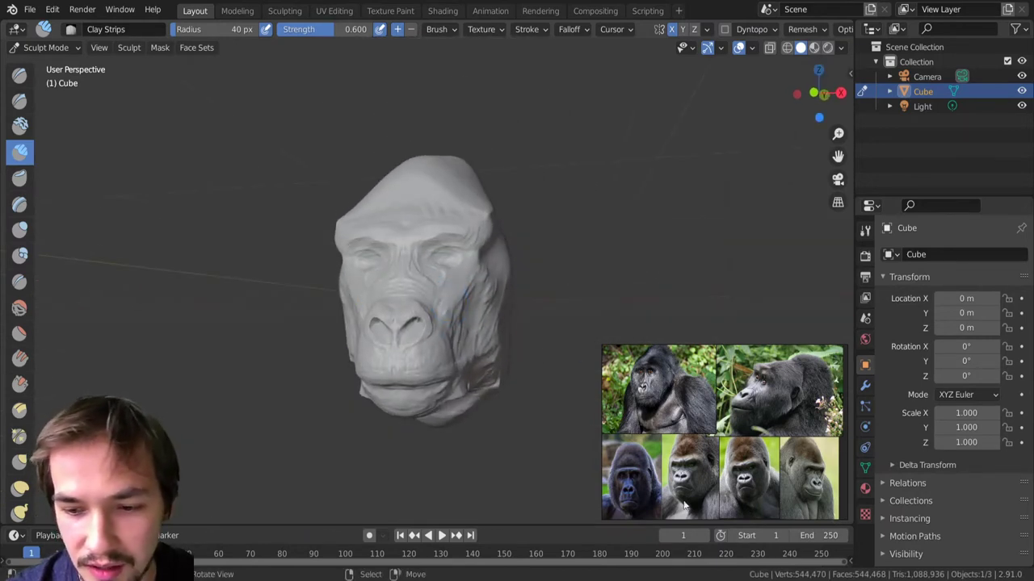
{"action": "middle_click_drag", "start_coordinate": [497, 395], "coordinate": [547, 398]}
{"action": "key", "text": "g"}
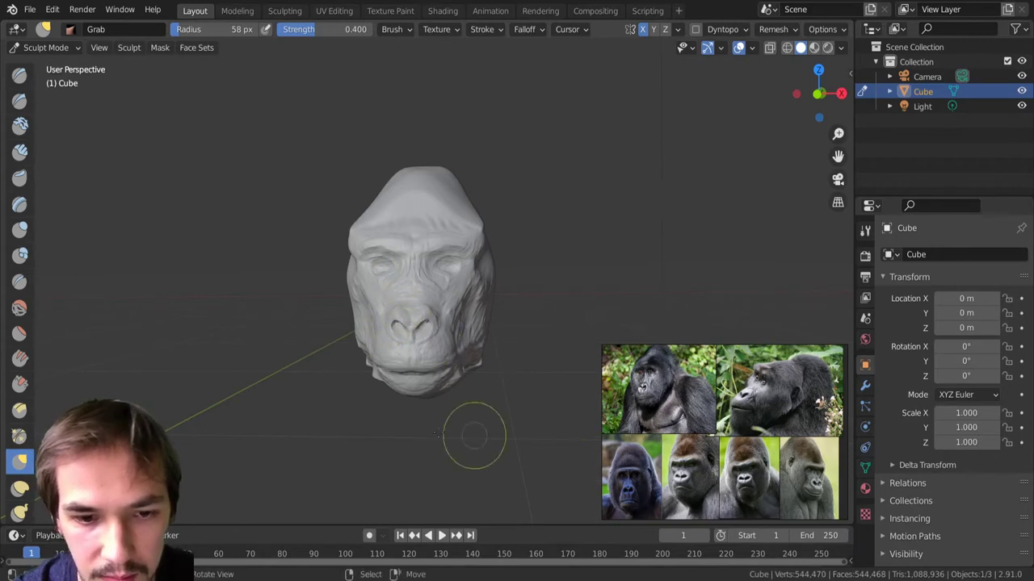
{"action": "key", "text": "bracketright"}
{"action": "key", "text": "bracketright"}
{"action": "left_click_drag", "start_coordinate": [376, 377], "coordinate": [378, 388]}
Reshape the chin and jaw from below with Grab at 95 px radius, and reduce the brush to 68 px.
{"action": "scroll", "coordinate": [423, 357], "scroll_direction": "down", "scroll_amount": 2}
{"action": "mouse_move", "coordinate": [422, 357]}
{"action": "middle_mouse_down"}
{"action": "mouse_move", "coordinate": [406, 292]}
{"action": "mouse_move", "coordinate": [425, 336]}
{"action": "middle_mouse_up"}
{"action": "key", "text": "bracketright"}
{"action": "key", "text": "bracketright"}
{"action": "key", "text": "bracketright"}
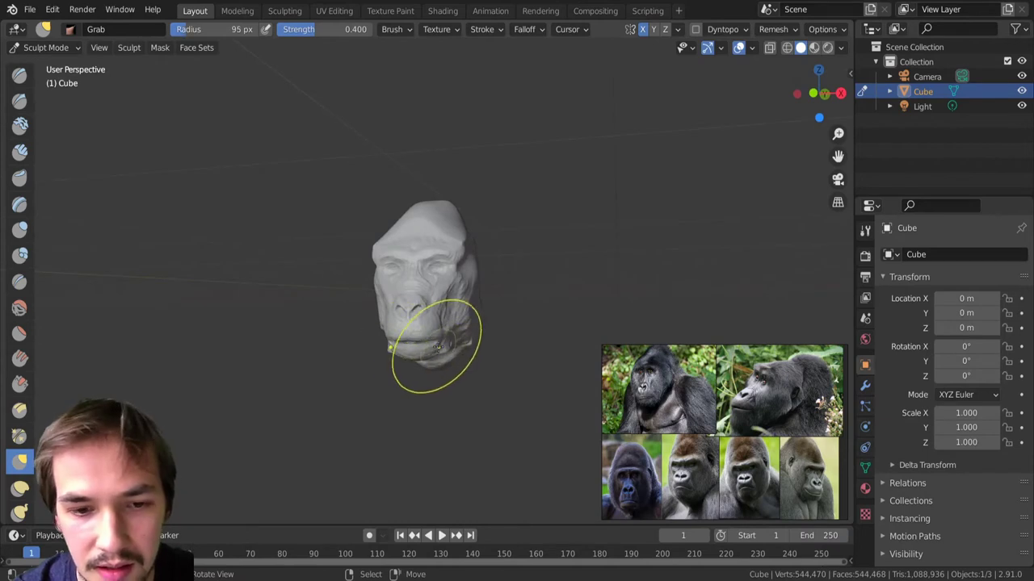
{"action": "left_click_drag", "start_coordinate": [439, 347], "coordinate": [438, 344]}
{"action": "key", "text": "bracketleft"}
{"action": "key", "text": "bracketleft"}
{"action": "key", "text": "bracketleft"}
{"action": "scroll", "coordinate": [410, 251], "scroll_direction": "up", "scroll_amount": 3}
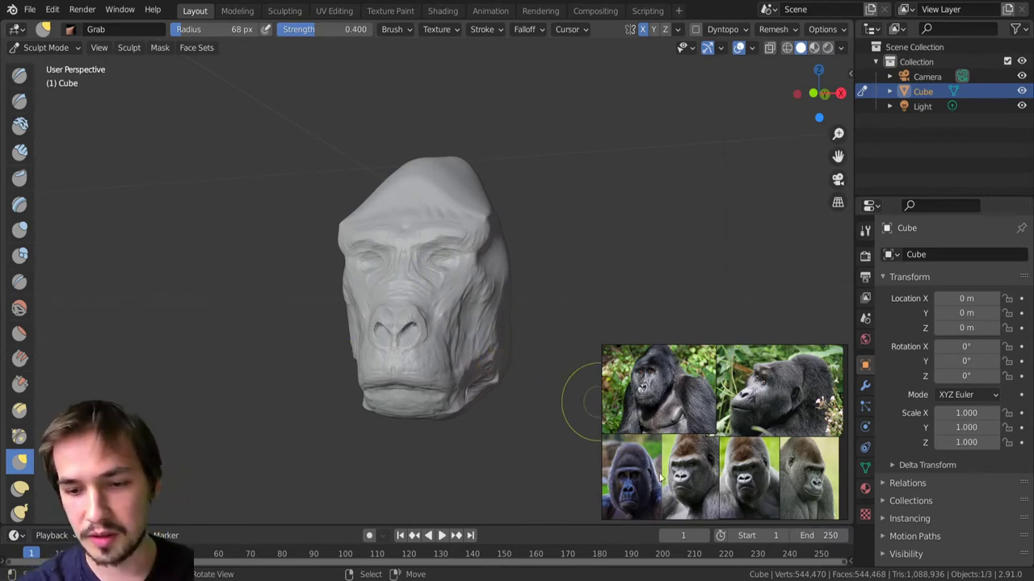
Fill out the cheeks and the sides of the nose with Clay Strips at 48 px radius.
{"action": "mouse_move", "coordinate": [432, 270]}
{"action": "middle_mouse_down"}
{"action": "mouse_move", "coordinate": [451, 284]}
{"action": "mouse_move", "coordinate": [436, 297]}
{"action": "mouse_move", "coordinate": [449, 315]}
{"action": "middle_mouse_up"}
{"action": "left_click", "coordinate": [20, 151]}
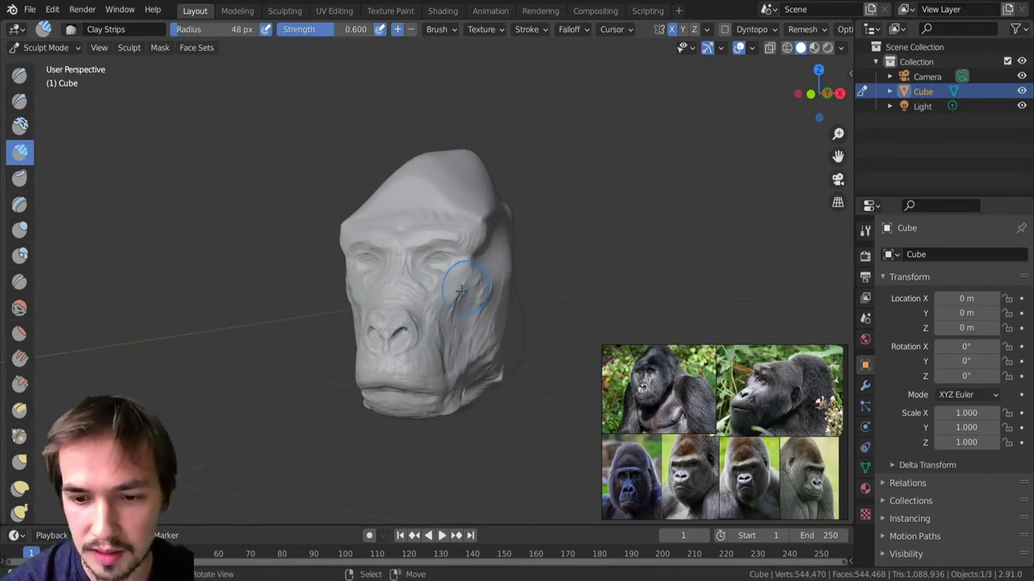
{"action": "mouse_move", "coordinate": [461, 292]}
{"action": "left_mouse_down"}
{"action": "mouse_move", "coordinate": [445, 294]}
{"action": "mouse_move", "coordinate": [450, 315]}
{"action": "left_mouse_up"}
{"action": "mouse_move", "coordinate": [423, 280]}
{"action": "left_mouse_down"}
{"action": "mouse_move", "coordinate": [453, 292]}
{"action": "mouse_move", "coordinate": [430, 302]}
{"action": "mouse_move", "coordinate": [401, 259]}
{"action": "left_mouse_up"}
Build up and carve the inner eye corners beside the nose bridge with Clay Strips at 48 px radius.
{"action": "middle_click_drag", "start_coordinate": [407, 231], "coordinate": [442, 239]}
{"action": "mouse_move", "coordinate": [424, 267]}
{"action": "left_mouse_down"}
{"action": "mouse_move", "coordinate": [417, 256]}
{"action": "mouse_move", "coordinate": [431, 249]}
{"action": "mouse_move", "coordinate": [421, 252]}
{"action": "left_mouse_up"}
{"action": "left_click_drag", "start_coordinate": [427, 250], "coordinate": [423, 270], "text": "ctrl"}
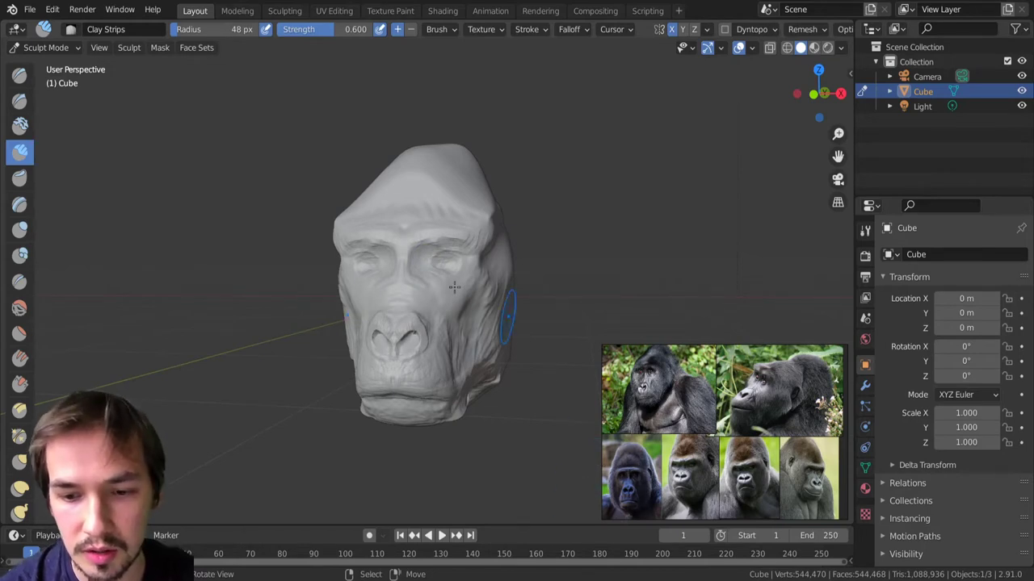
Shape the brow undersides and the eye socket rims with a smaller Clay Strips brush, ending at 44 px radius.
{"action": "key", "text": "bracketleft"}
{"action": "key", "text": "bracketleft"}
{"action": "mouse_move", "coordinate": [384, 246]}
{"action": "left_mouse_down"}
{"action": "mouse_move", "coordinate": [387, 265]}
{"action": "mouse_move", "coordinate": [379, 250]}
{"action": "mouse_move", "coordinate": [347, 259]}
{"action": "left_mouse_up"}
{"action": "mouse_move", "coordinate": [410, 356]}
{"action": "middle_mouse_down"}
{"action": "mouse_move", "coordinate": [441, 323]}
{"action": "mouse_move", "coordinate": [451, 277]}
{"action": "mouse_move", "coordinate": [414, 248]}
{"action": "middle_mouse_up"}
{"action": "key", "text": "f"}
{"action": "left_click", "coordinate": [387, 238]}
{"action": "left_click_drag", "start_coordinate": [380, 231], "coordinate": [361, 265]}
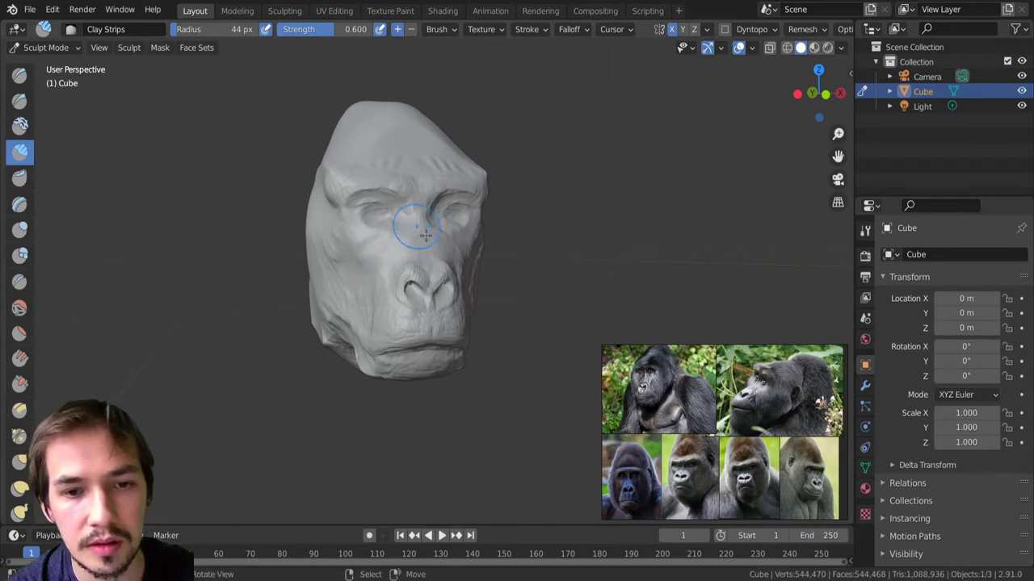
Build up the lower lip with Clay Strips at 27 px radius.
{"action": "middle_click_drag", "start_coordinate": [415, 234], "coordinate": [416, 210]}
{"action": "middle_click_drag", "start_coordinate": [415, 210], "coordinate": [482, 251]}
{"action": "scroll", "coordinate": [433, 303], "scroll_direction": "down", "scroll_amount": 2}
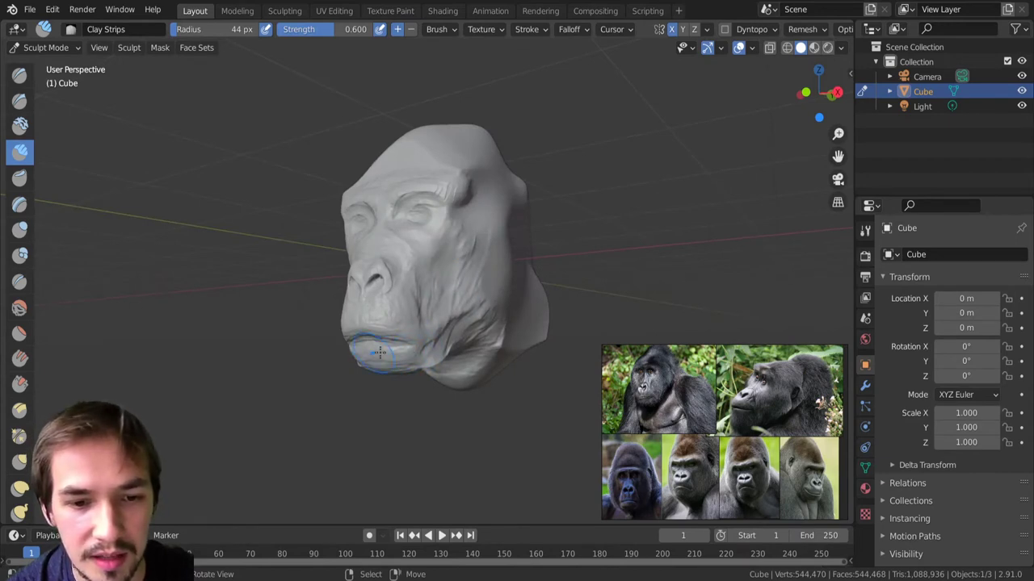
{"action": "key", "text": "bracketleft"}
{"action": "left_click_drag", "start_coordinate": [361, 349], "coordinate": [368, 350]}
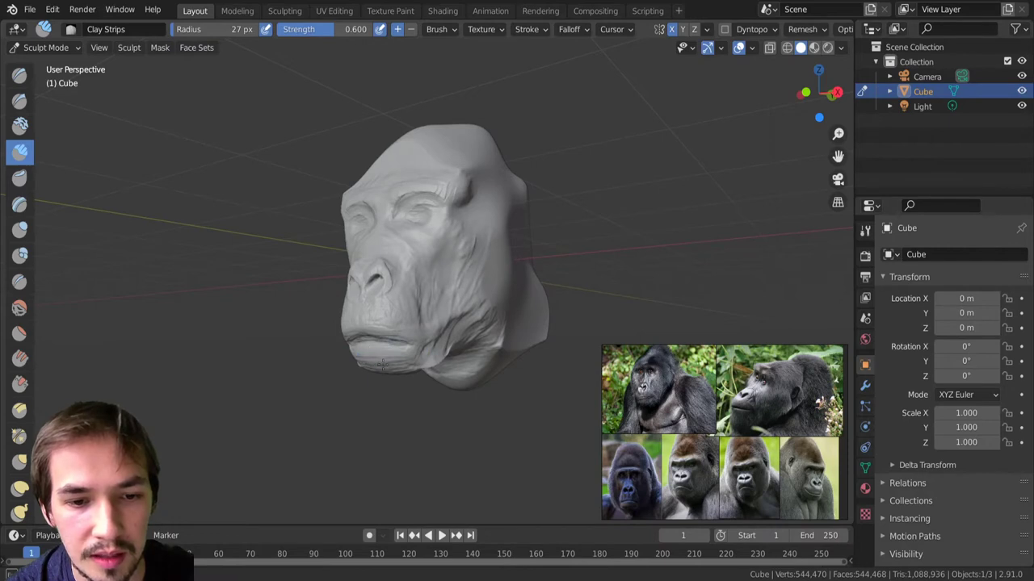
Build up the underside of the lower lip and the front of the chin with Clay Strips at 27 px radius.
{"action": "middle_click_drag", "start_coordinate": [373, 368], "coordinate": [428, 302]}
{"action": "mouse_move", "coordinate": [368, 351]}
{"action": "left_mouse_down"}
{"action": "mouse_move", "coordinate": [413, 337]}
{"action": "mouse_move", "coordinate": [412, 321]}
{"action": "left_mouse_up"}
{"action": "left_click_drag", "start_coordinate": [363, 355], "coordinate": [411, 337]}
{"action": "middle_click_drag", "start_coordinate": [382, 272], "coordinate": [352, 211]}
Fill out the underside of the jaw behind the chin with Clay Strips at 64 px radius.
{"action": "middle_click_drag", "start_coordinate": [442, 191], "coordinate": [412, 215]}
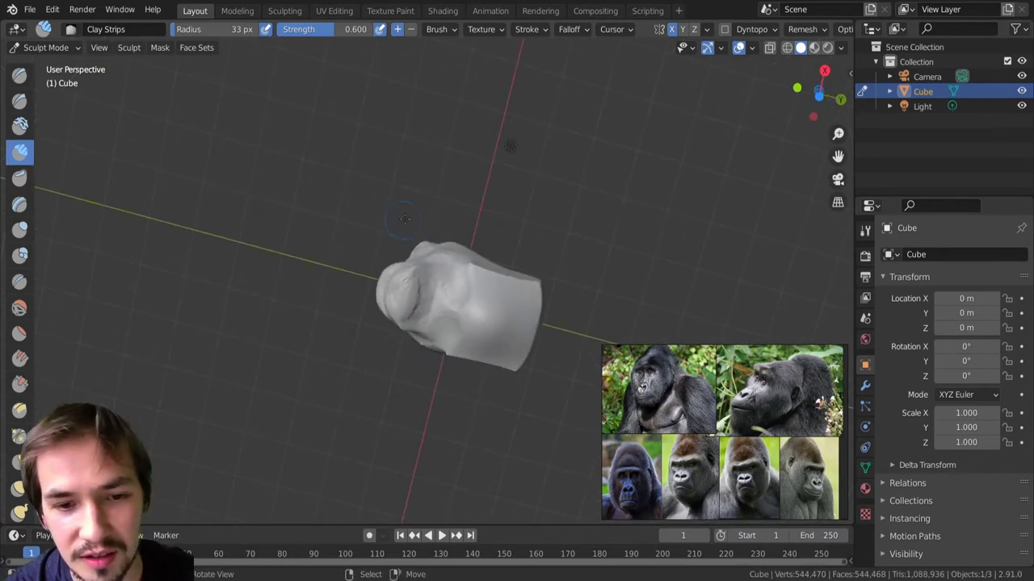
{"action": "key", "text": "f"}
{"action": "left_click", "coordinate": [428, 301]}
{"action": "mouse_move", "coordinate": [428, 301]}
{"action": "left_mouse_down"}
{"action": "mouse_move", "coordinate": [434, 288]}
{"action": "mouse_move", "coordinate": [441, 333]}
{"action": "left_mouse_up"}
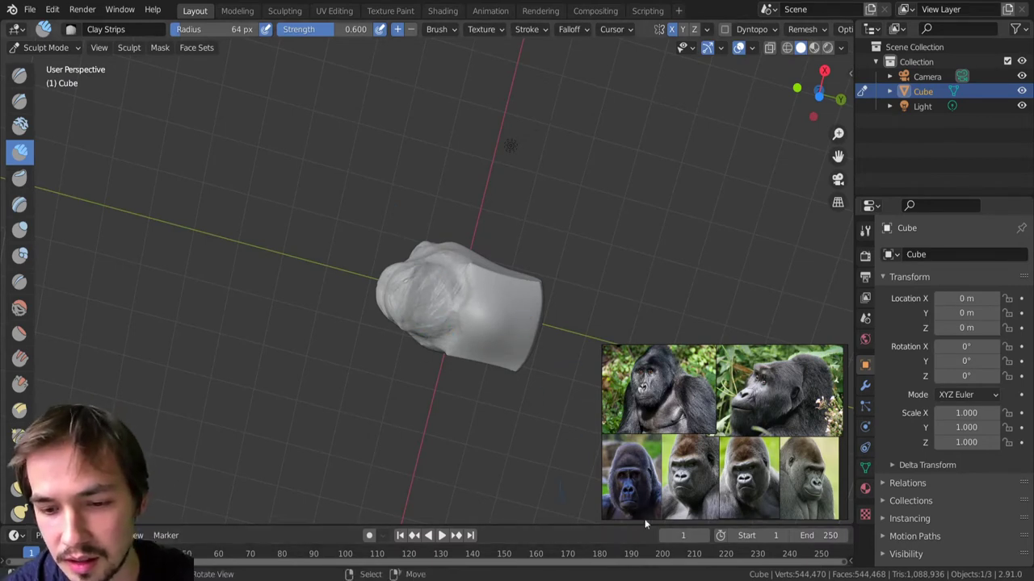
{"action": "mouse_move", "coordinate": [417, 302]}
{"action": "middle_mouse_down"}
{"action": "mouse_move", "coordinate": [462, 407]}
{"action": "mouse_move", "coordinate": [410, 288]}
{"action": "middle_mouse_up"}
{"action": "mouse_move", "coordinate": [407, 344]}
{"action": "left_mouse_down"}
{"action": "mouse_move", "coordinate": [429, 349]}
{"action": "mouse_move", "coordinate": [398, 343]}
{"action": "left_mouse_up"}
{"action": "mouse_move", "coordinate": [429, 324]}
{"action": "middle_mouse_down"}
{"action": "mouse_move", "coordinate": [411, 302]}
{"action": "mouse_move", "coordinate": [455, 274]}
{"action": "mouse_move", "coordinate": [446, 212]}
{"action": "middle_mouse_up"}
Shape the chin's underside and the lower jaw edge with Clay Strips, reducing the radius from 51 px to 36 px.
{"action": "key", "text": "f"}
{"action": "left_click", "coordinate": [371, 302]}
{"action": "left_click_drag", "start_coordinate": [369, 302], "coordinate": [361, 308]}
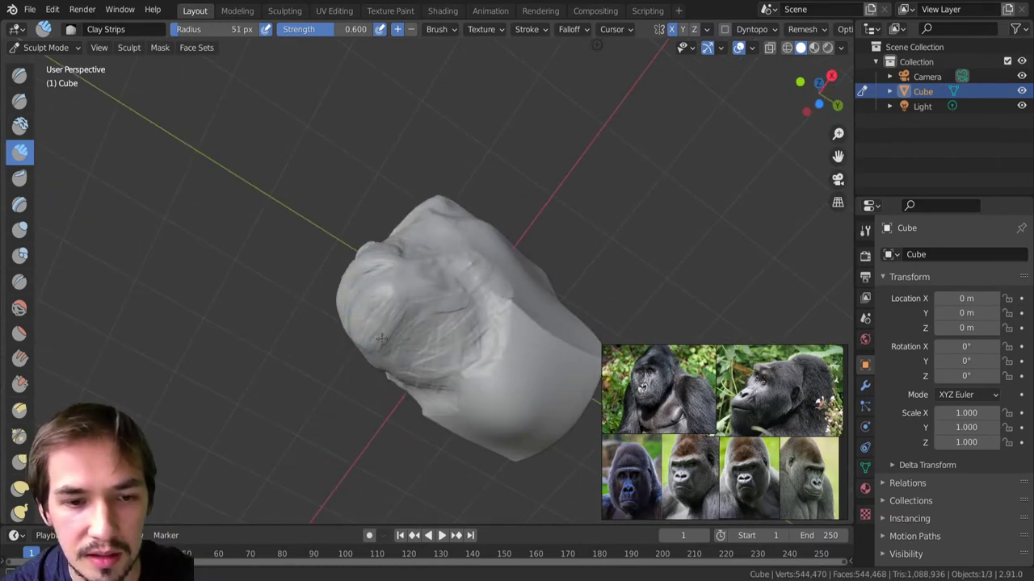
{"action": "key", "text": "f"}
{"action": "left_click", "coordinate": [363, 304]}
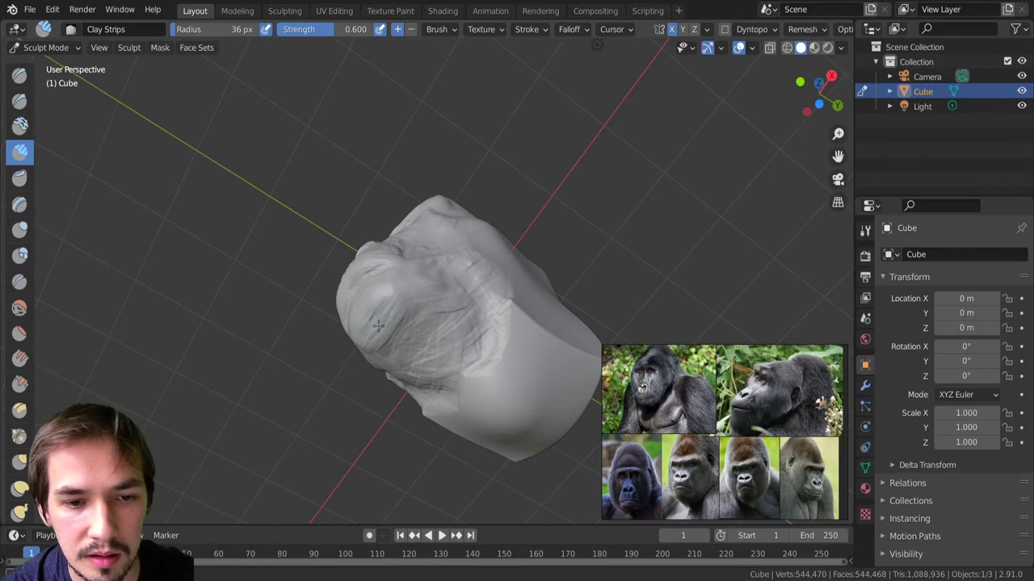
Build up the cheekbones below the outer eye corners with Clay Strips, using radii of 48 px and 53 px.
{"action": "mouse_move", "coordinate": [383, 298]}
{"action": "middle_mouse_down"}
{"action": "mouse_move", "coordinate": [447, 403]}
{"action": "mouse_move", "coordinate": [426, 414]}
{"action": "mouse_move", "coordinate": [455, 399]}
{"action": "mouse_move", "coordinate": [397, 369]}
{"action": "middle_mouse_up"}
{"action": "scroll", "coordinate": [455, 399], "scroll_direction": "up", "scroll_amount": 2}
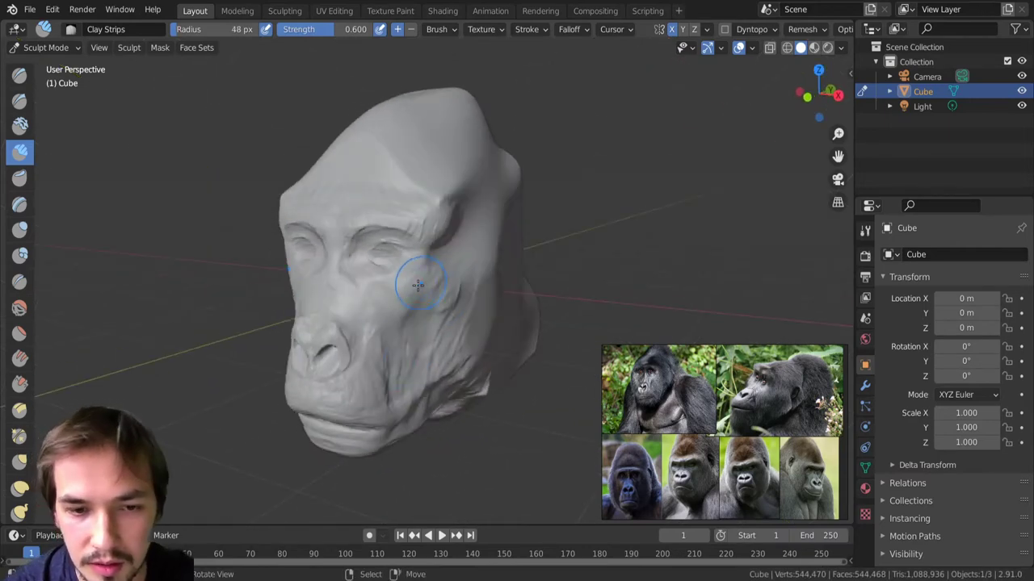
{"action": "mouse_move", "coordinate": [407, 296]}
{"action": "left_mouse_down"}
{"action": "mouse_move", "coordinate": [420, 301]}
{"action": "mouse_move", "coordinate": [403, 324]}
{"action": "mouse_move", "coordinate": [399, 309]}
{"action": "mouse_move", "coordinate": [423, 273]}
{"action": "mouse_move", "coordinate": [407, 299]}
{"action": "left_mouse_up"}
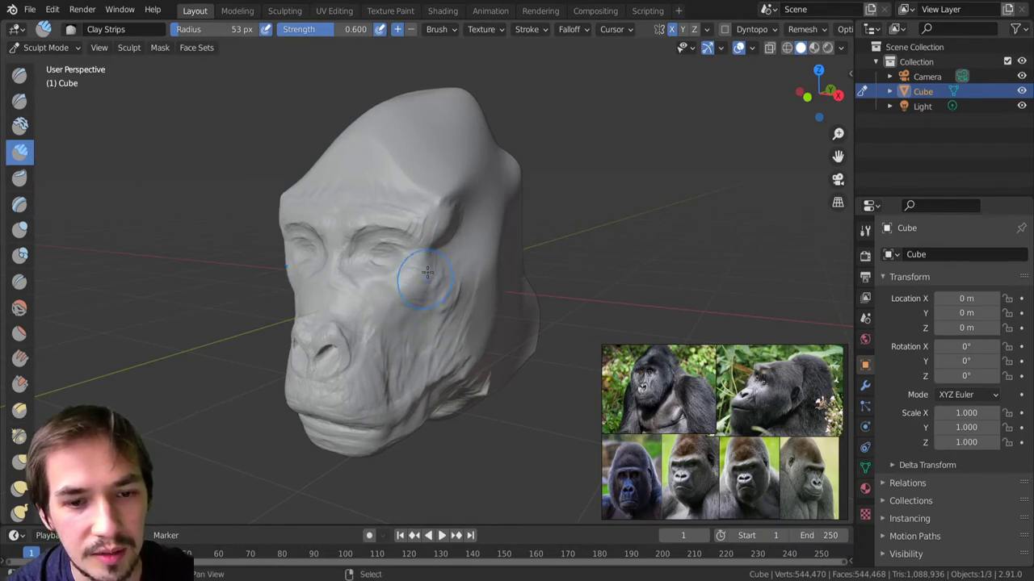
{"action": "scroll", "coordinate": [436, 299], "scroll_direction": "down", "scroll_amount": 2}
{"action": "mouse_move", "coordinate": [444, 318]}
{"action": "middle_mouse_down"}
{"action": "mouse_move", "coordinate": [387, 318]}
{"action": "mouse_move", "coordinate": [409, 317]}
{"action": "middle_mouse_up"}
{"action": "scroll", "coordinate": [403, 307], "scroll_direction": "up", "scroll_amount": 2}
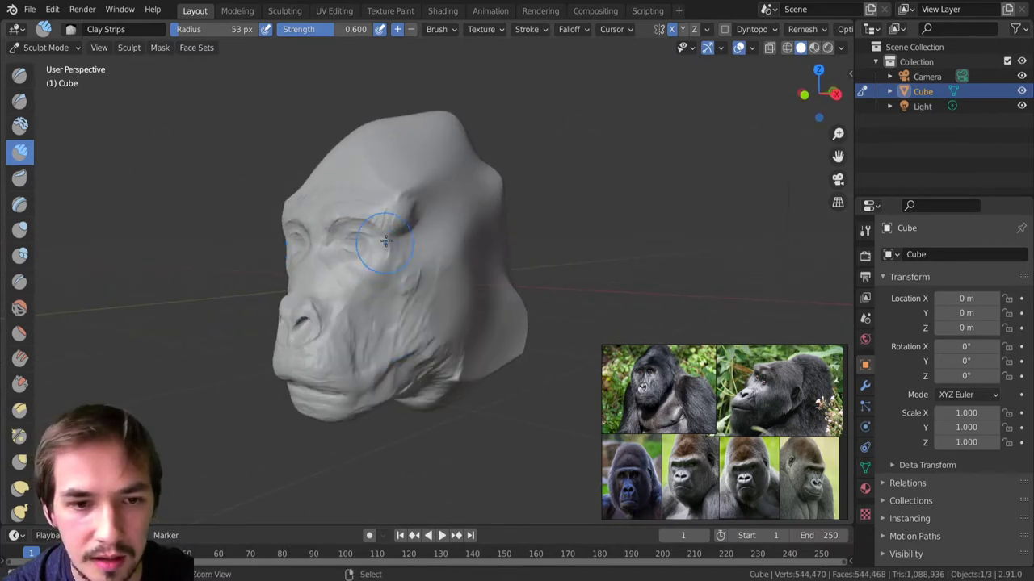
Adjust the cheek outline beside the nose with the Grab brush at 95 px radius.
{"action": "mouse_move", "coordinate": [283, 255]}
{"action": "middle_mouse_down"}
{"action": "mouse_move", "coordinate": [441, 318]}
{"action": "mouse_move", "coordinate": [413, 333]}
{"action": "mouse_move", "coordinate": [525, 323]}
{"action": "mouse_move", "coordinate": [370, 297]}
{"action": "middle_mouse_up"}
{"action": "mouse_move", "coordinate": [381, 346]}
{"action": "middle_mouse_down"}
{"action": "mouse_move", "coordinate": [393, 341]}
{"action": "mouse_move", "coordinate": [374, 309]}
{"action": "mouse_move", "coordinate": [335, 327]}
{"action": "middle_mouse_up"}
{"action": "key", "text": "g"}
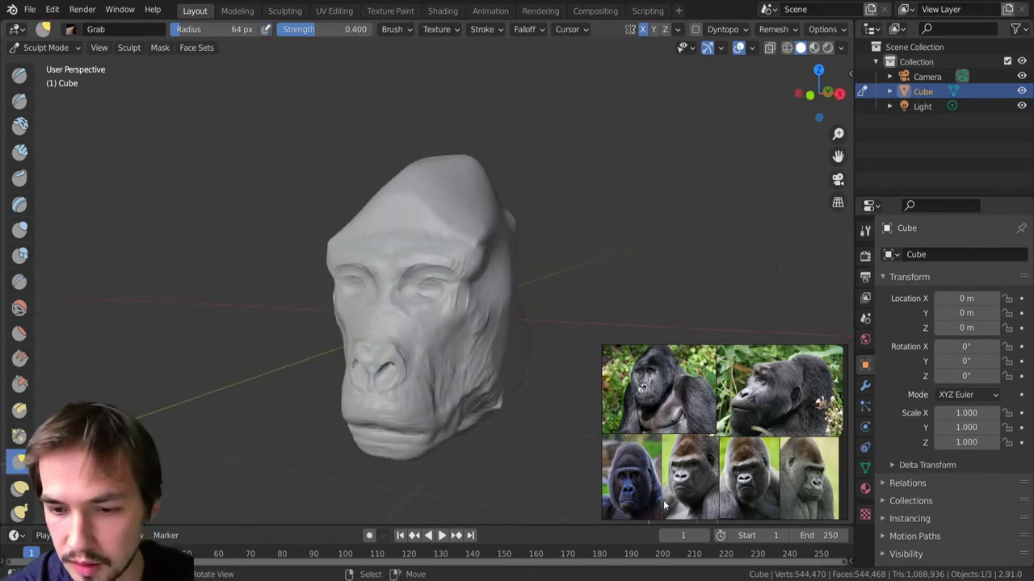
{"action": "middle_click_drag", "start_coordinate": [388, 363], "coordinate": [348, 335]}
{"action": "key", "text": "bracketright"}
{"action": "key", "text": "bracketright"}
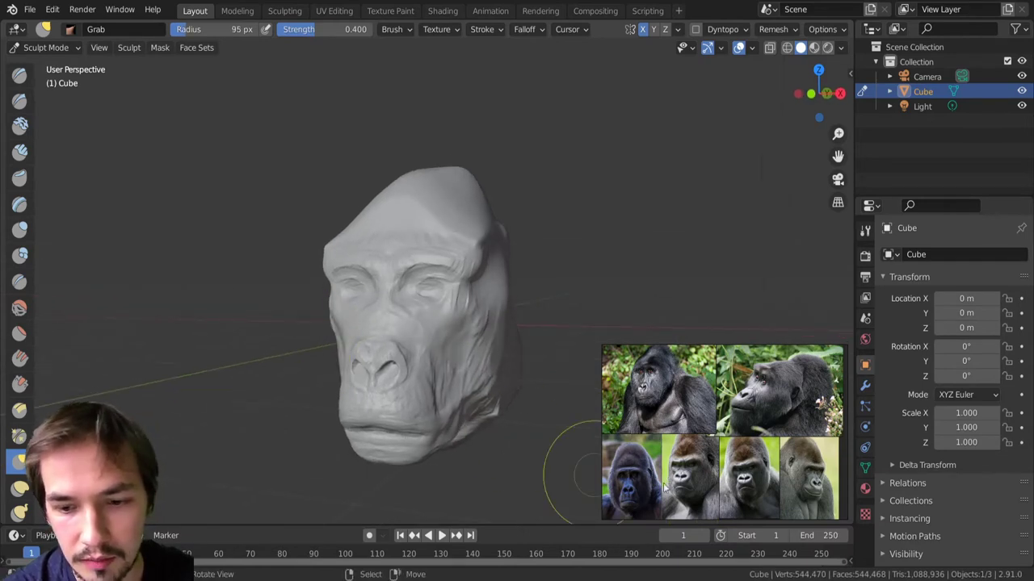
{"action": "middle_click_drag", "start_coordinate": [318, 345], "coordinate": [329, 341]}
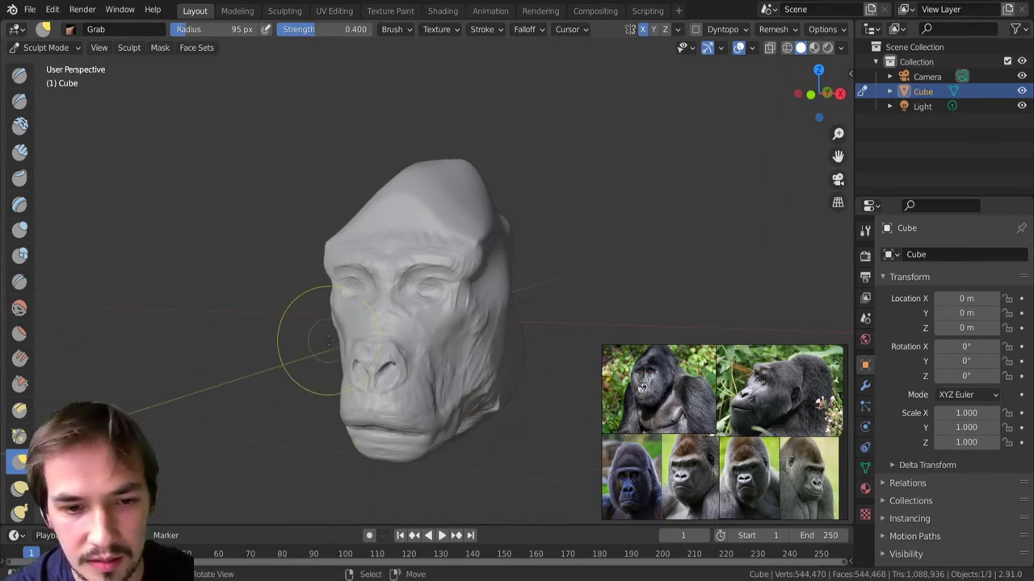
{"action": "left_click_drag", "start_coordinate": [339, 335], "coordinate": [328, 345]}
{"action": "key", "text": "bracketleft"}
Refine the sides of the muzzle with the Grab brush, using radii of 103 px and 82 px.
{"action": "middle_click_drag", "start_coordinate": [332, 339], "coordinate": [374, 325]}
{"action": "key", "text": "bracketleft"}
{"action": "key", "text": "bracketright"}
{"action": "key", "text": "bracketright"}
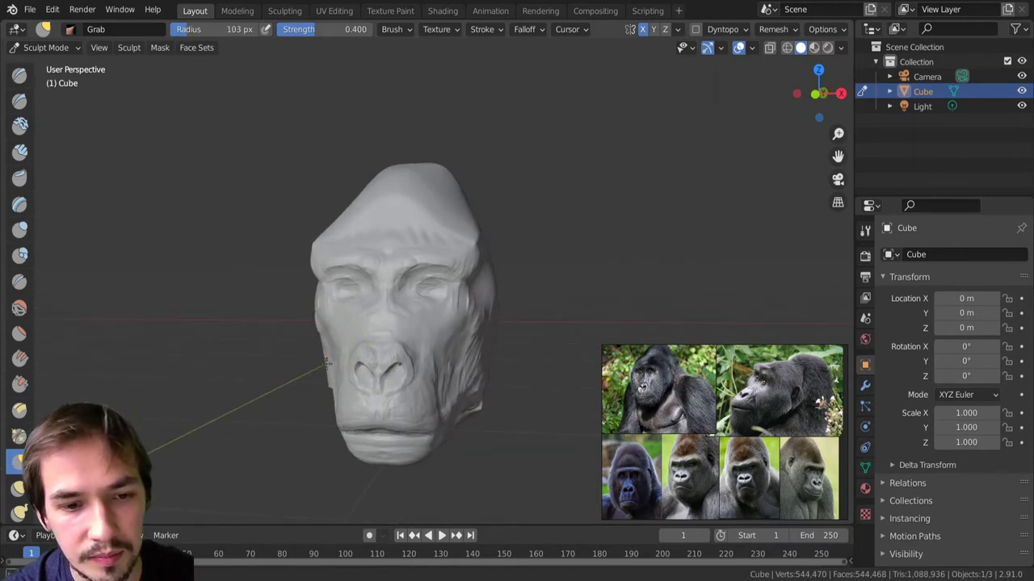
{"action": "mouse_move", "coordinate": [328, 370]}
{"action": "middle_mouse_down"}
{"action": "mouse_move", "coordinate": [347, 356]}
{"action": "mouse_move", "coordinate": [319, 367]}
{"action": "mouse_move", "coordinate": [354, 362]}
{"action": "middle_mouse_up"}
{"action": "key", "text": "bracketleft"}
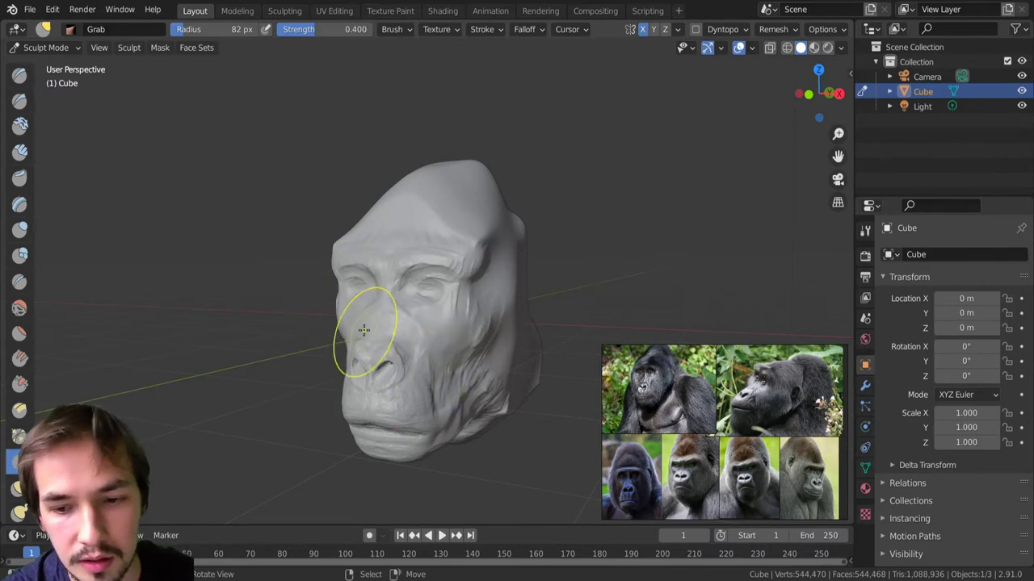
{"action": "mouse_move", "coordinate": [363, 329]}
{"action": "middle_mouse_down"}
{"action": "mouse_move", "coordinate": [379, 319]}
{"action": "mouse_move", "coordinate": [344, 309]}
{"action": "mouse_move", "coordinate": [369, 347]}
{"action": "mouse_move", "coordinate": [334, 371]}
{"action": "middle_mouse_up"}
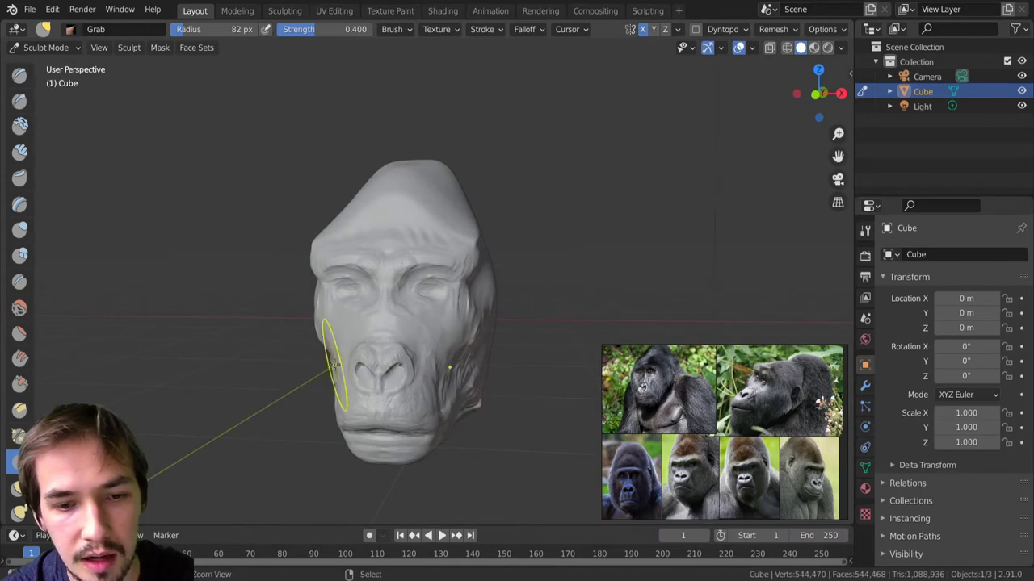
{"action": "middle_click_drag", "start_coordinate": [396, 381], "coordinate": [299, 339]}
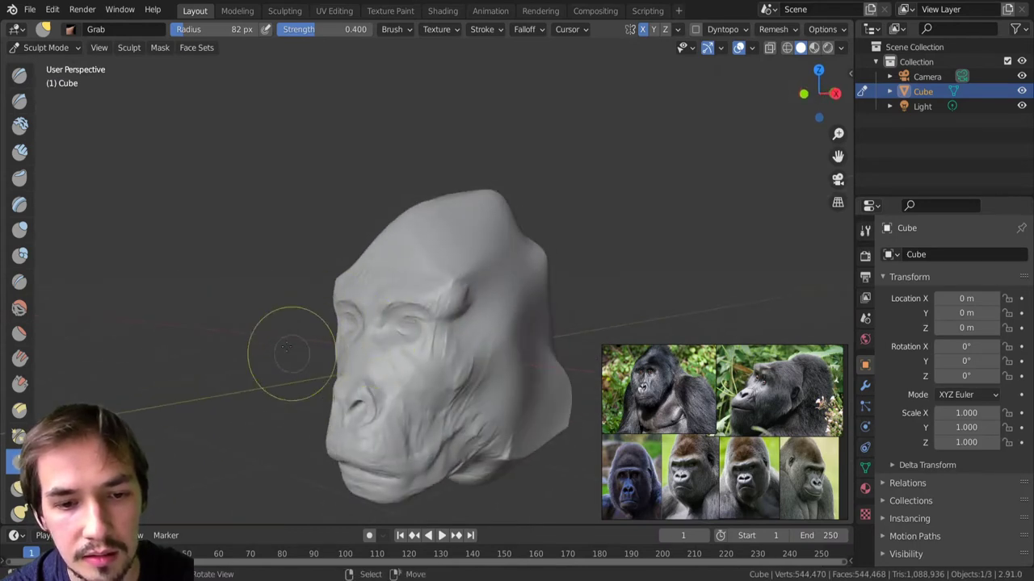
Build up the brow ridge above the eyes with Clay Strips at 52 px and 57 px radius.
{"action": "left_click", "coordinate": [20, 151]}
{"action": "mouse_move", "coordinate": [416, 343]}
{"action": "middle_mouse_down"}
{"action": "mouse_move", "coordinate": [478, 361]}
{"action": "mouse_move", "coordinate": [483, 343]}
{"action": "middle_mouse_up"}
{"action": "key", "text": "f"}
{"action": "left_click", "coordinate": [394, 347]}
{"action": "mouse_move", "coordinate": [352, 306]}
{"action": "middle_mouse_down"}
{"action": "mouse_move", "coordinate": [224, 304]}
{"action": "mouse_move", "coordinate": [303, 306]}
{"action": "middle_mouse_up"}
{"action": "key", "text": "f"}
{"action": "left_click", "coordinate": [411, 334]}
{"action": "mouse_move", "coordinate": [411, 289]}
{"action": "left_mouse_down"}
{"action": "mouse_move", "coordinate": [442, 292]}
{"action": "mouse_move", "coordinate": [385, 286]}
{"action": "mouse_move", "coordinate": [438, 293]}
{"action": "mouse_move", "coordinate": [392, 293]}
{"action": "left_mouse_up"}
{"action": "middle_click_drag", "start_coordinate": [419, 299], "coordinate": [414, 295]}
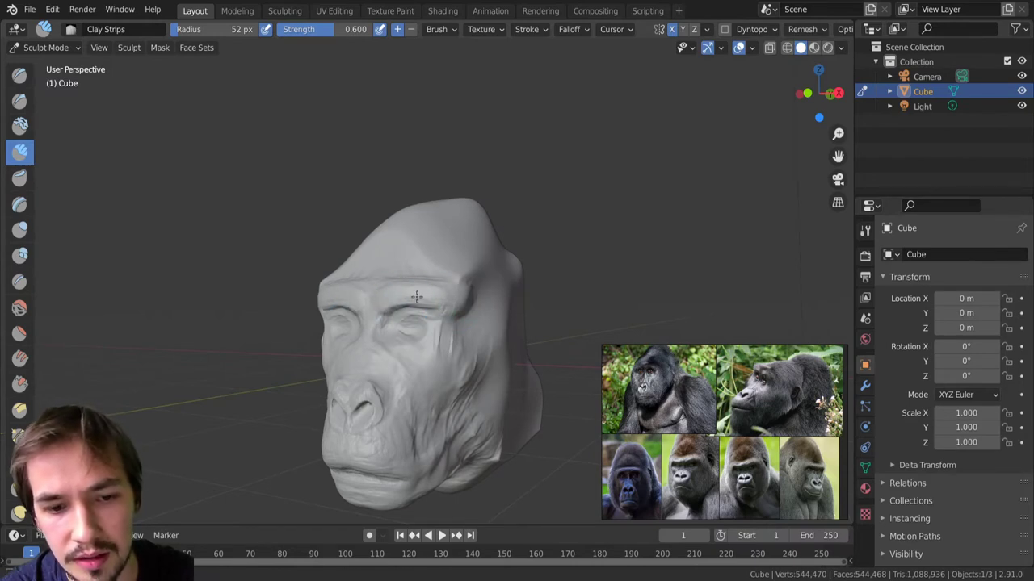
{"action": "key", "text": "f"}
{"action": "left_click", "coordinate": [422, 296]}
{"action": "mouse_move", "coordinate": [409, 299]}
{"action": "left_mouse_down"}
{"action": "mouse_move", "coordinate": [373, 291]}
{"action": "mouse_move", "coordinate": [397, 296]}
{"action": "left_mouse_up"}
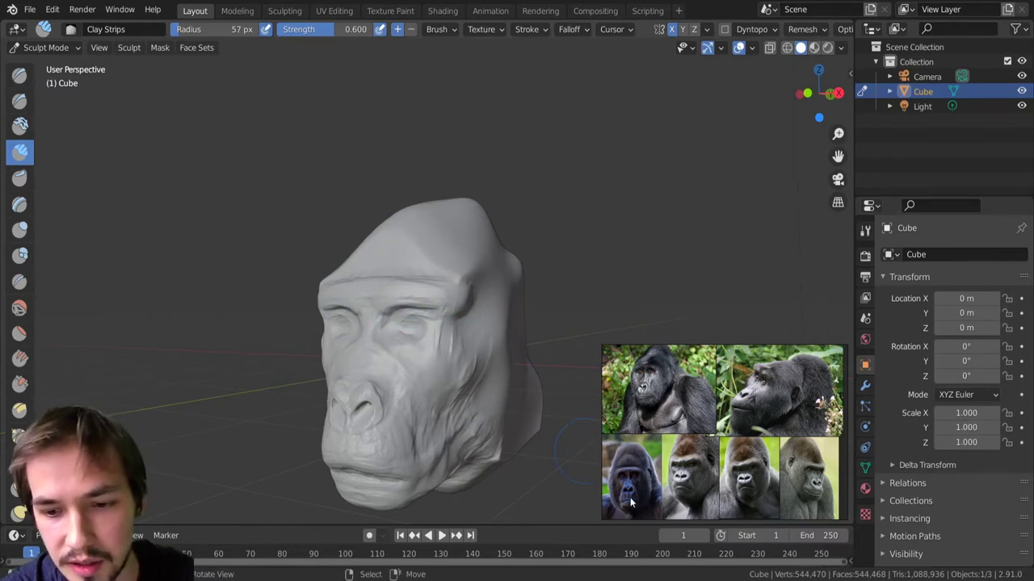
Add volume to the forehead above the brow with Clay Strips at 57 px radius, following the enlarged reference photos.
{"action": "scroll", "coordinate": [628, 482], "scroll_direction": "up", "scroll_amount": 5}
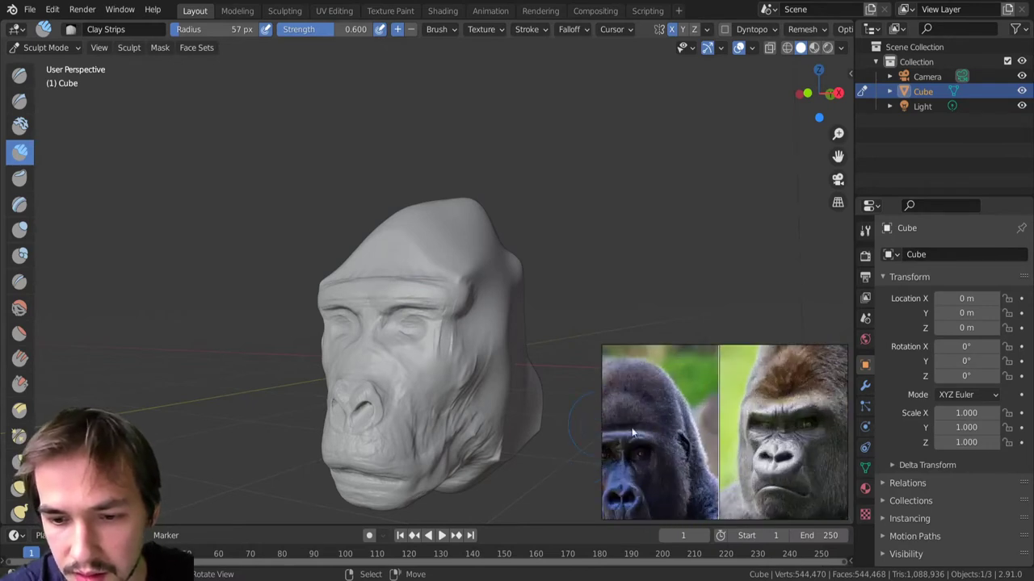
{"action": "scroll", "coordinate": [662, 454], "scroll_direction": "up", "scroll_amount": 2}
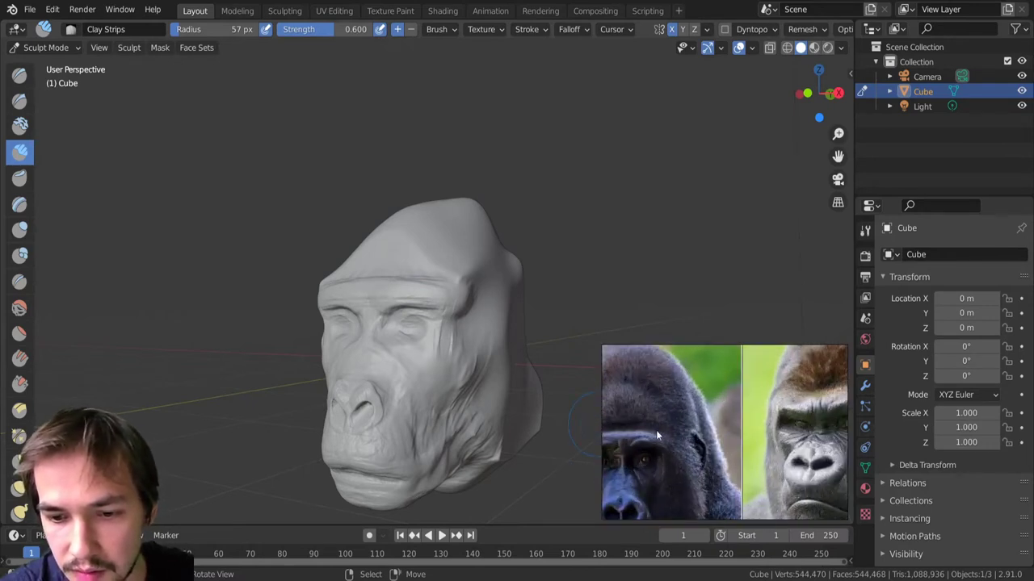
{"action": "middle_click_drag", "start_coordinate": [427, 293], "coordinate": [385, 301]}
{"action": "left_click_drag", "start_coordinate": [393, 261], "coordinate": [410, 268]}
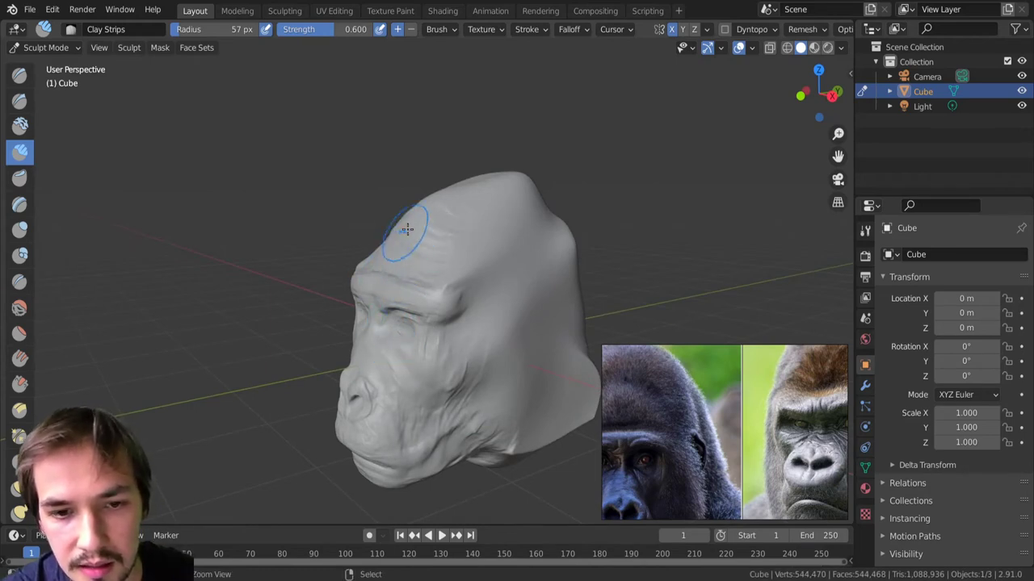
{"action": "middle_click_drag", "start_coordinate": [471, 238], "coordinate": [428, 228]}
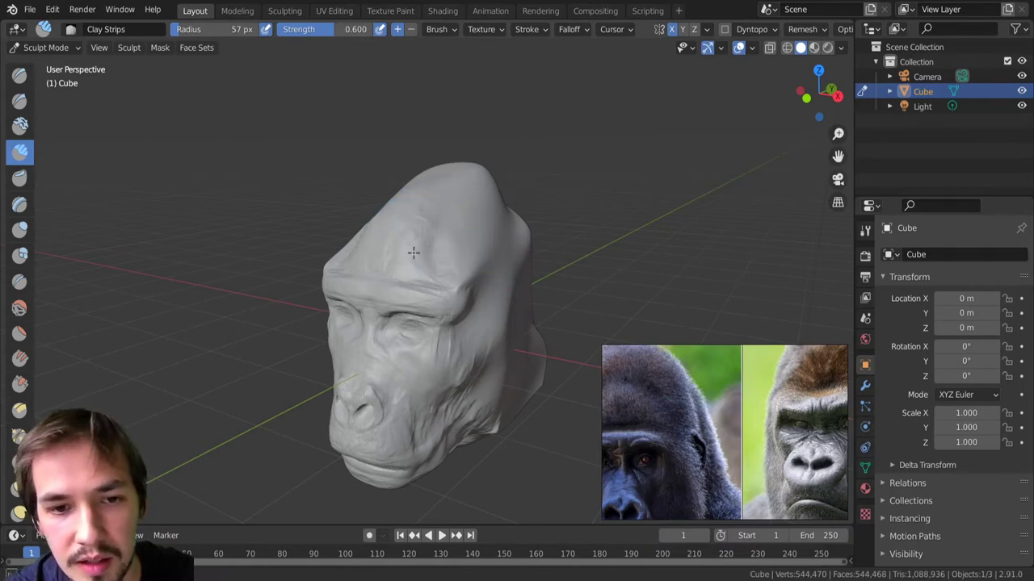
{"action": "left_click_drag", "start_coordinate": [416, 228], "coordinate": [418, 205]}
Build up the crown of the head with Clay Strips at 57 px radius.
{"action": "scroll", "coordinate": [440, 178], "scroll_direction": "down", "scroll_amount": 3}
{"action": "mouse_move", "coordinate": [441, 177]}
{"action": "middle_mouse_down"}
{"action": "mouse_move", "coordinate": [428, 210]}
{"action": "mouse_move", "coordinate": [404, 222]}
{"action": "middle_mouse_up"}
{"action": "mouse_move", "coordinate": [460, 227]}
{"action": "left_mouse_down"}
{"action": "mouse_move", "coordinate": [458, 242]}
{"action": "mouse_move", "coordinate": [489, 210]}
{"action": "left_mouse_up"}
{"action": "middle_click_drag", "start_coordinate": [519, 231], "coordinate": [459, 283]}
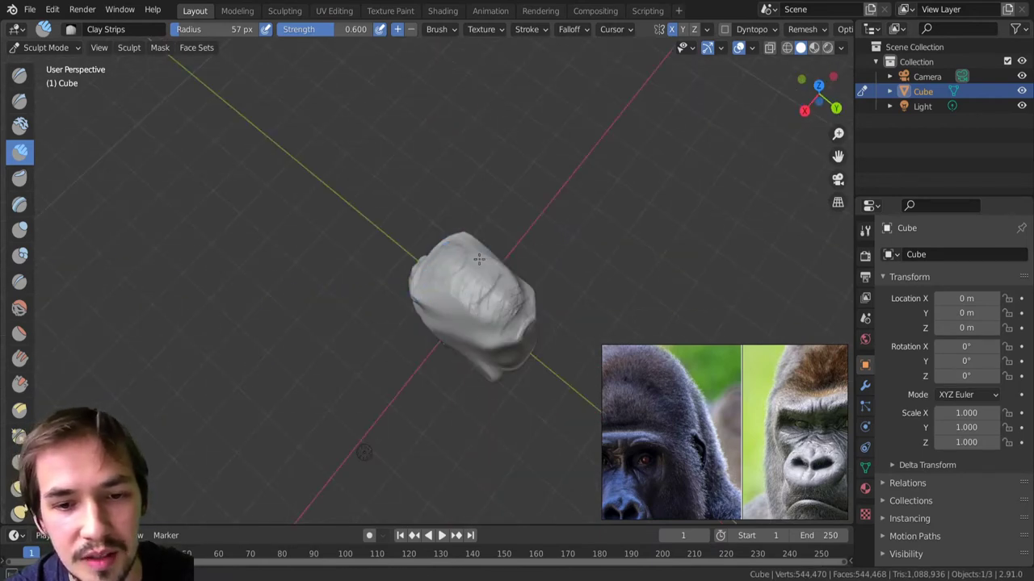
Round out the side of the forehead and the outer end of the brow with Clay Strips at 57 px radius.
{"action": "middle_click_drag", "start_coordinate": [507, 307], "coordinate": [557, 252]}
{"action": "scroll", "coordinate": [420, 263], "scroll_direction": "up", "scroll_amount": 5}
{"action": "scroll", "coordinate": [441, 256], "scroll_direction": "down", "scroll_amount": 3}
{"action": "middle_click_drag", "start_coordinate": [420, 264], "coordinate": [483, 267]}
{"action": "scroll", "coordinate": [440, 307], "scroll_direction": "down", "scroll_amount": 4}
{"action": "middle_click_drag", "start_coordinate": [432, 348], "coordinate": [388, 358]}
{"action": "scroll", "coordinate": [420, 294], "scroll_direction": "up", "scroll_amount": 4}
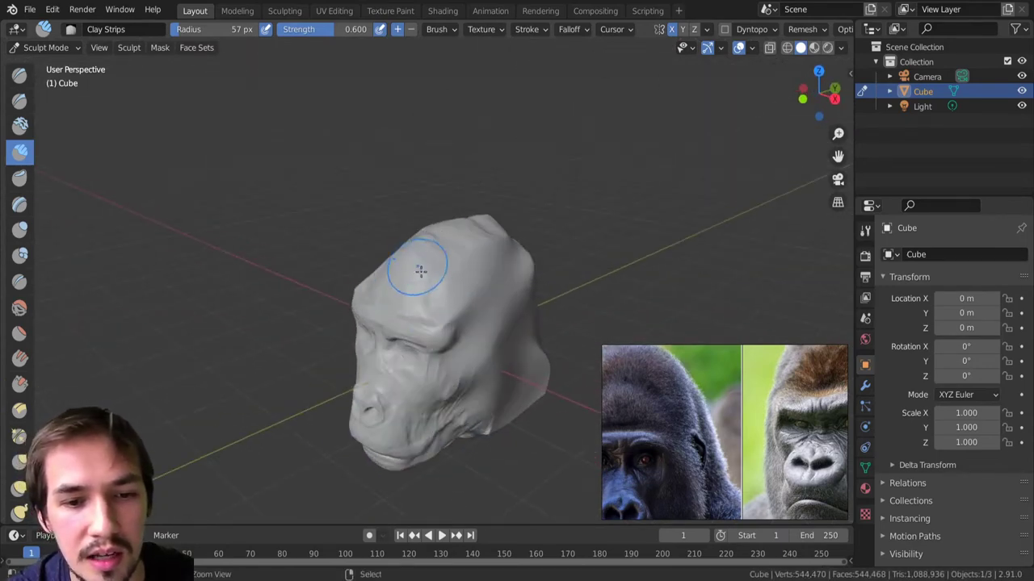
{"action": "mouse_move", "coordinate": [444, 300]}
{"action": "left_mouse_down"}
{"action": "mouse_move", "coordinate": [456, 315]}
{"action": "mouse_move", "coordinate": [447, 344]}
{"action": "left_mouse_up"}
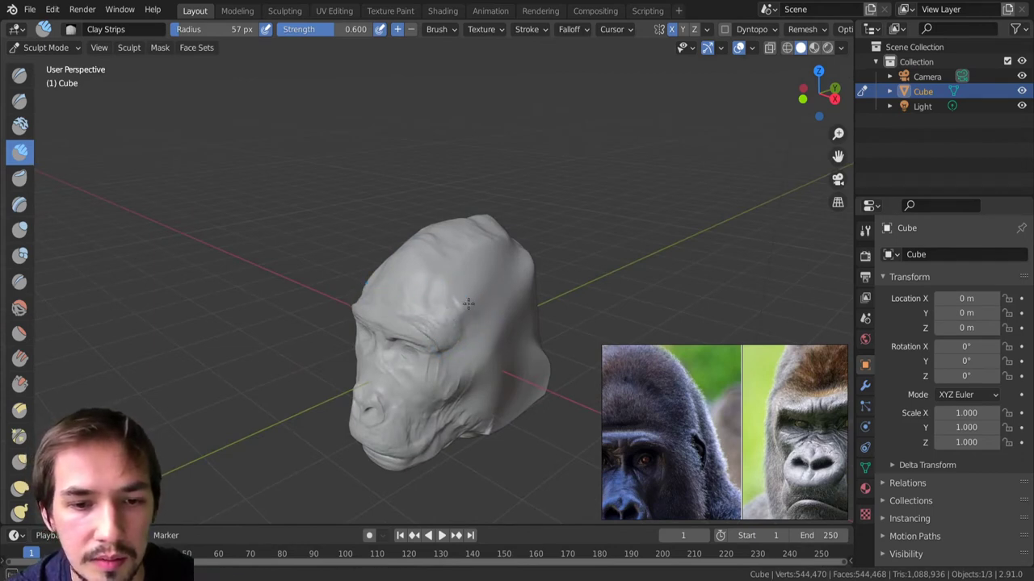
Carve the creases under the eyes with inverted Clay Strips at 25 px radius and save the file.
{"action": "mouse_move", "coordinate": [450, 325]}
{"action": "middle_mouse_down"}
{"action": "mouse_move", "coordinate": [422, 286]}
{"action": "mouse_move", "coordinate": [449, 295]}
{"action": "middle_mouse_up"}
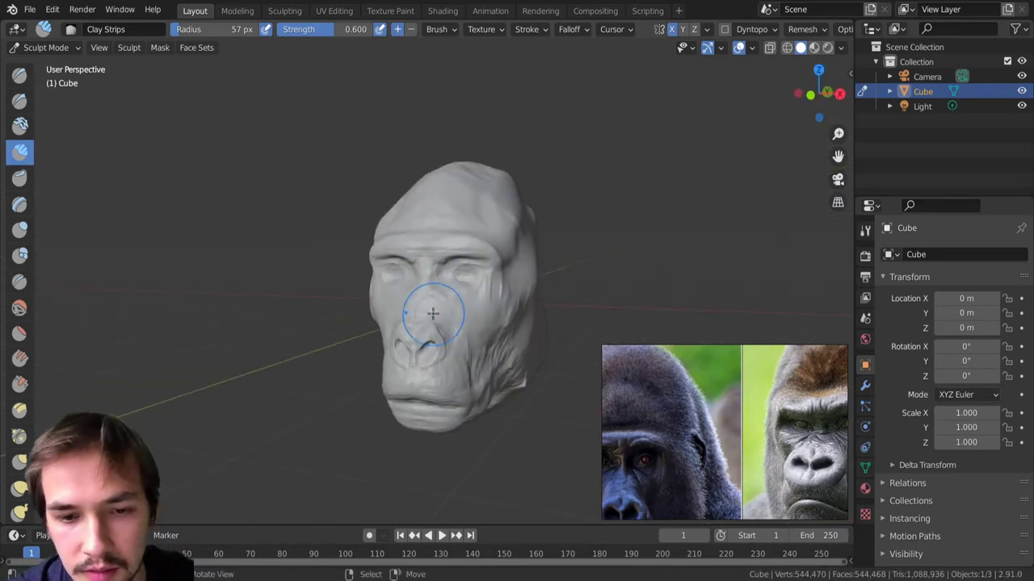
{"action": "key", "text": "f"}
{"action": "left_click", "coordinate": [456, 283]}
{"action": "left_click_drag", "start_coordinate": [455, 285], "coordinate": [473, 288], "text": "ctrl"}
{"action": "mouse_move", "coordinate": [458, 283]}
{"action": "left_mouse_down", "text": "ctrl"}
{"action": "mouse_move", "coordinate": [476, 285]}
{"action": "mouse_move", "coordinate": [455, 282]}
{"action": "left_mouse_up", "text": "ctrl"}
{"action": "key", "text": "ctrl+s"}
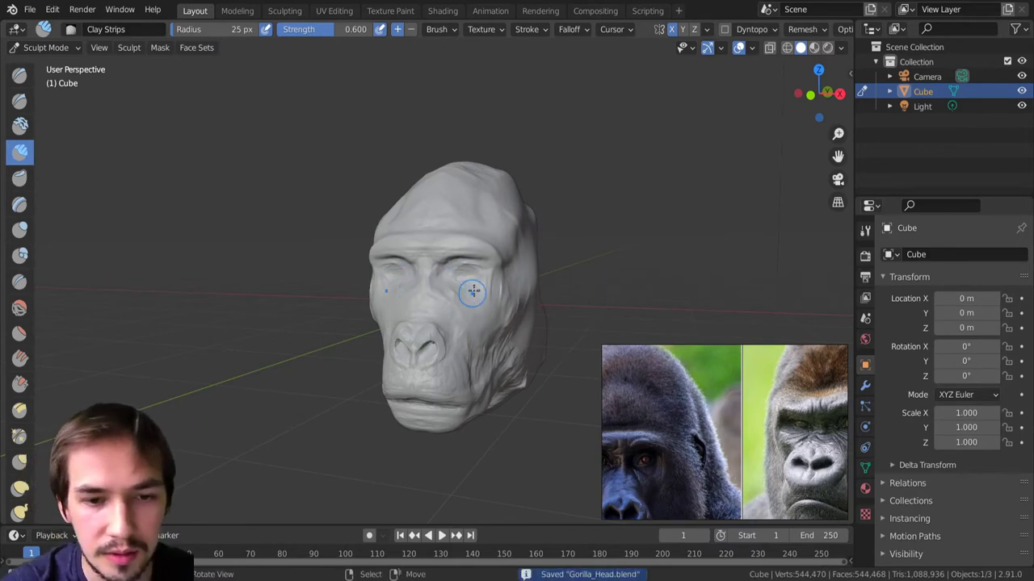
Add a UV sphere at the 3D cursor on the eye in Object Mode and rotate it 90° about X.
{"action": "key", "text": "ctrl+Tab"}
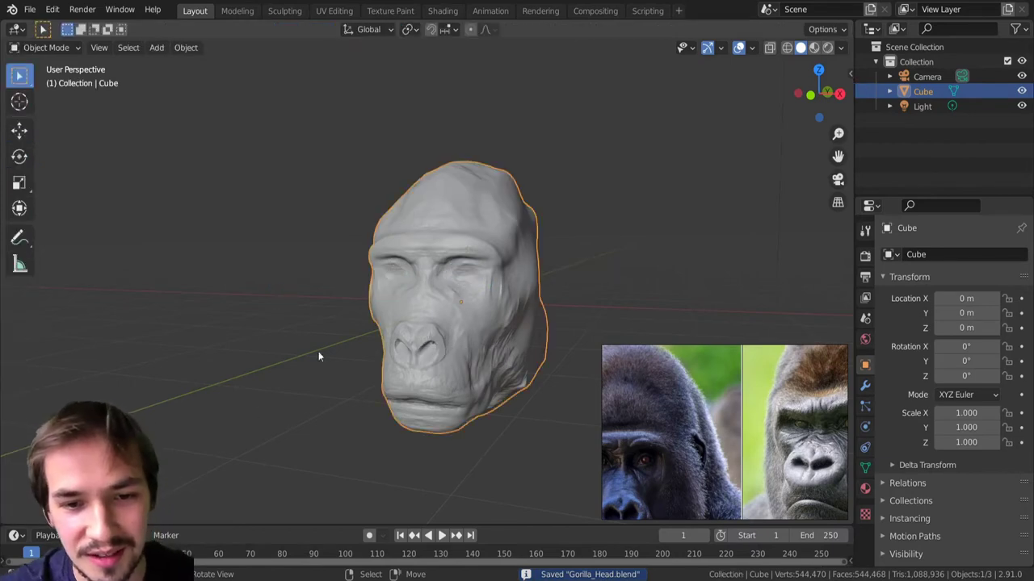
{"action": "key", "text": "shift+s"}
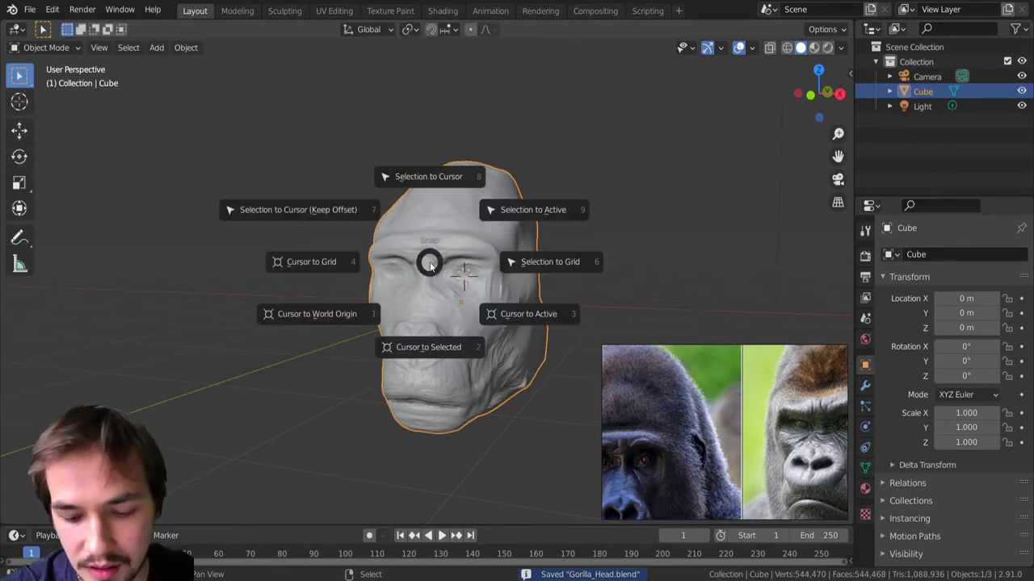
{"action": "key", "text": "shift+a"}
{"action": "type", "text": "mu"}
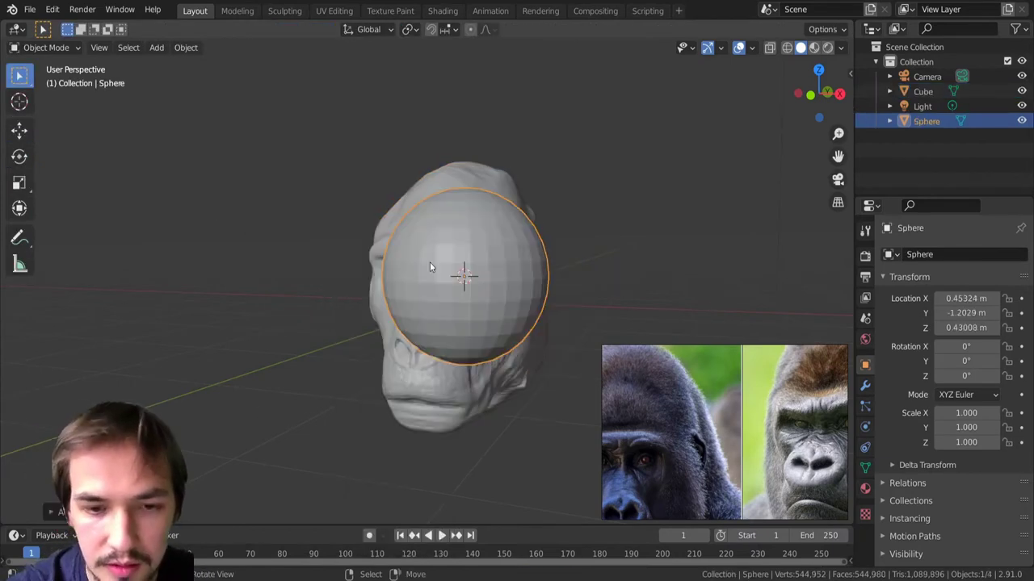
{"action": "type", "text": "rx90"}
{"action": "key", "text": "Return"}
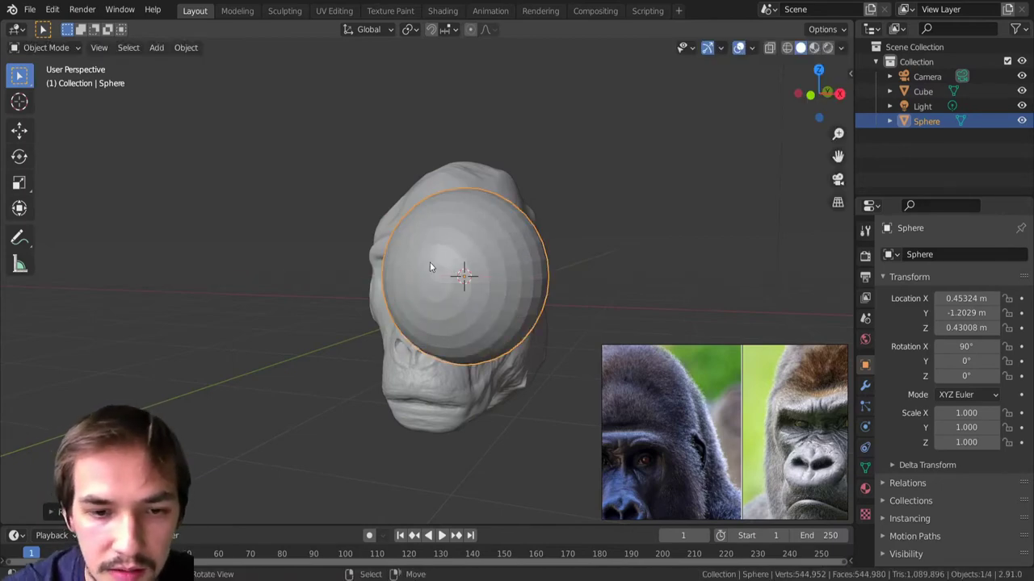
Scale the eyeball sphere uniformly to 0.211, checking its fit in the eye socket from the front.
{"action": "key", "text": "s"}
{"action": "left_click", "coordinate": [510, 285]}
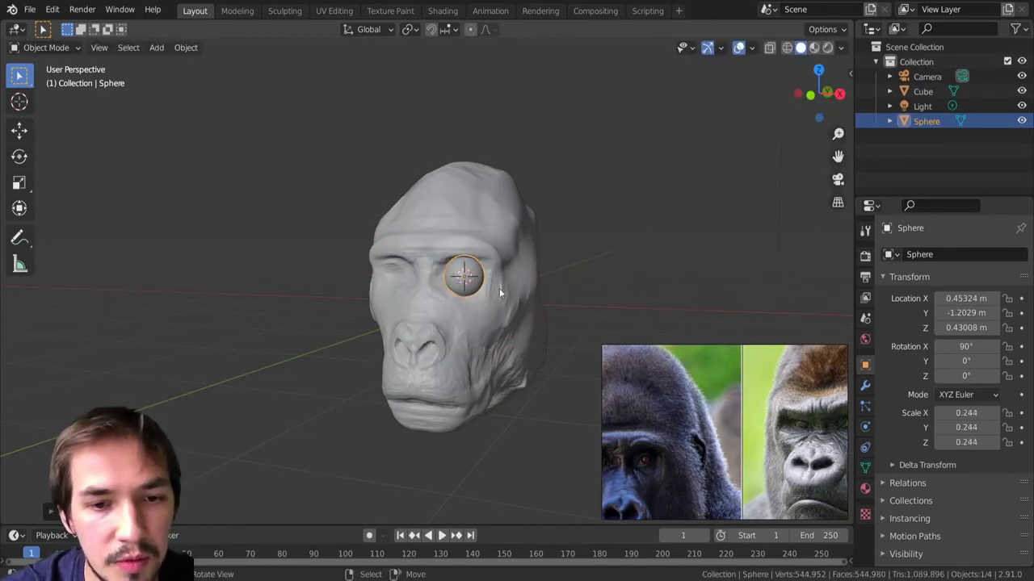
{"action": "scroll", "coordinate": [493, 293], "scroll_direction": "up", "scroll_amount": 5}
{"action": "middle_click_drag", "start_coordinate": [493, 293], "coordinate": [532, 267]}
{"action": "key", "text": "KP_1"}
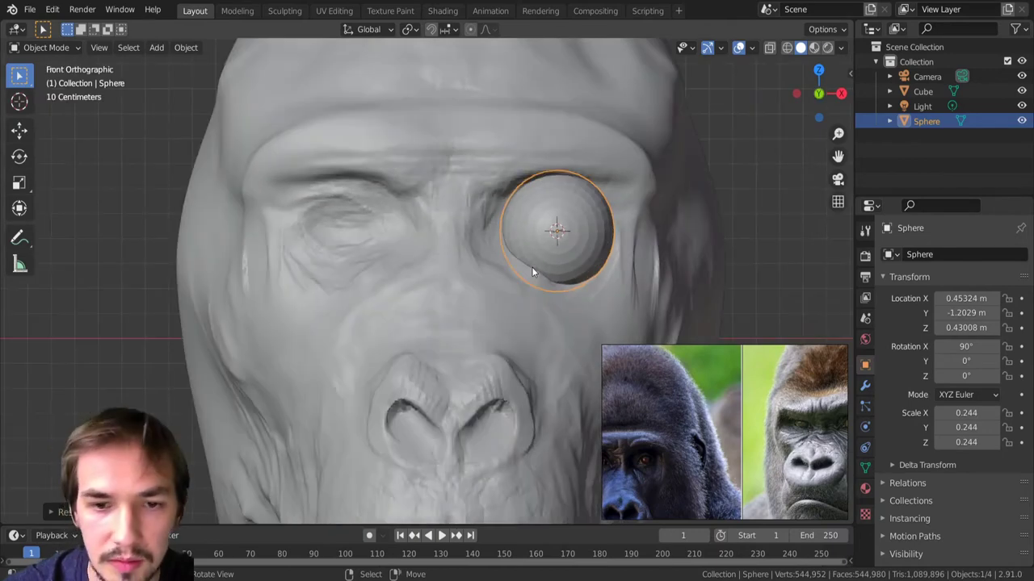
{"action": "scroll", "coordinate": [522, 265], "scroll_direction": "down", "scroll_amount": 3}
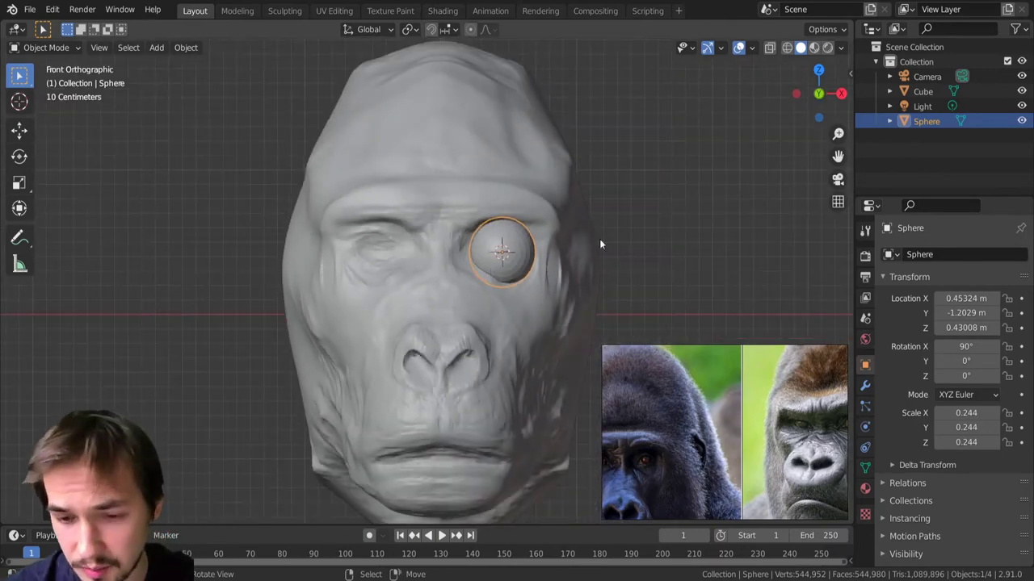
{"action": "key", "text": "s"}
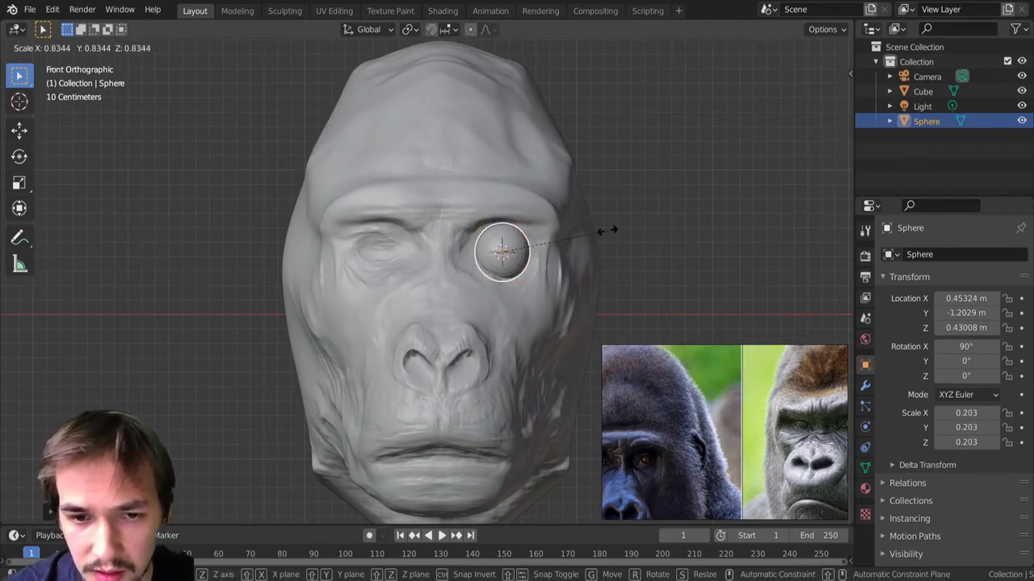
{"action": "left_click", "coordinate": [612, 233]}
Examine the eyes of the dark gorilla in the reference photo up close.
{"action": "scroll", "coordinate": [651, 487], "scroll_direction": "down", "scroll_amount": 3}
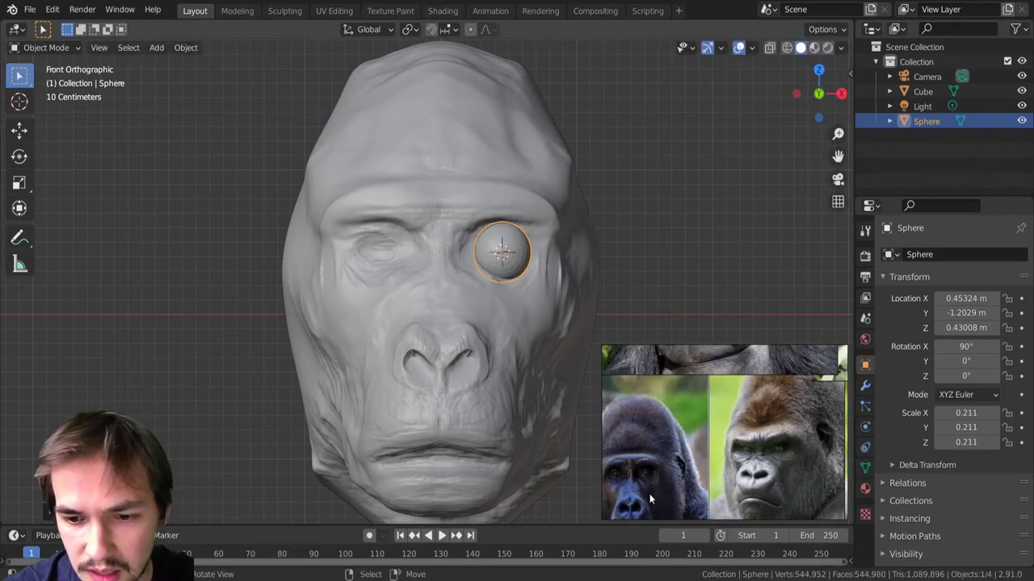
{"action": "middle_click_drag", "start_coordinate": [655, 477], "coordinate": [706, 432]}
{"action": "scroll", "coordinate": [669, 445], "scroll_direction": "up", "scroll_amount": 5}
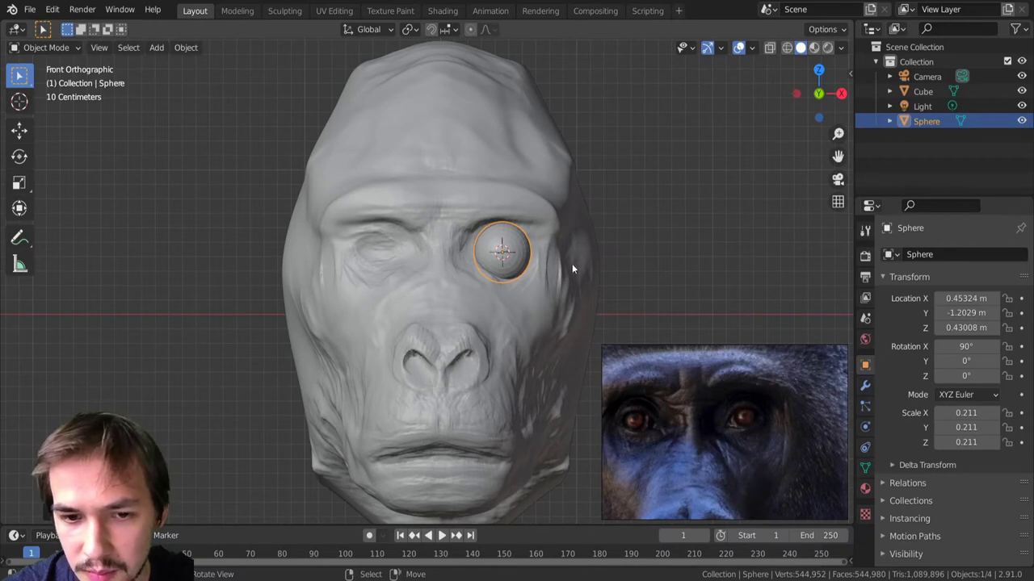
Scale the eyeball sphere down to 0.189 and move it back along Y to -1.0812 m so it sits in the socket.
{"action": "scroll", "coordinate": [581, 258], "scroll_direction": "up", "scroll_amount": 2}
{"action": "right_click", "coordinate": [624, 251], "text": "shift"}
{"action": "key", "text": "s"}
{"action": "left_click", "coordinate": [619, 250]}
{"action": "middle_click_drag", "start_coordinate": [619, 250], "coordinate": [515, 321]}
{"action": "key", "text": "g"}
{"action": "key", "text": "y"}
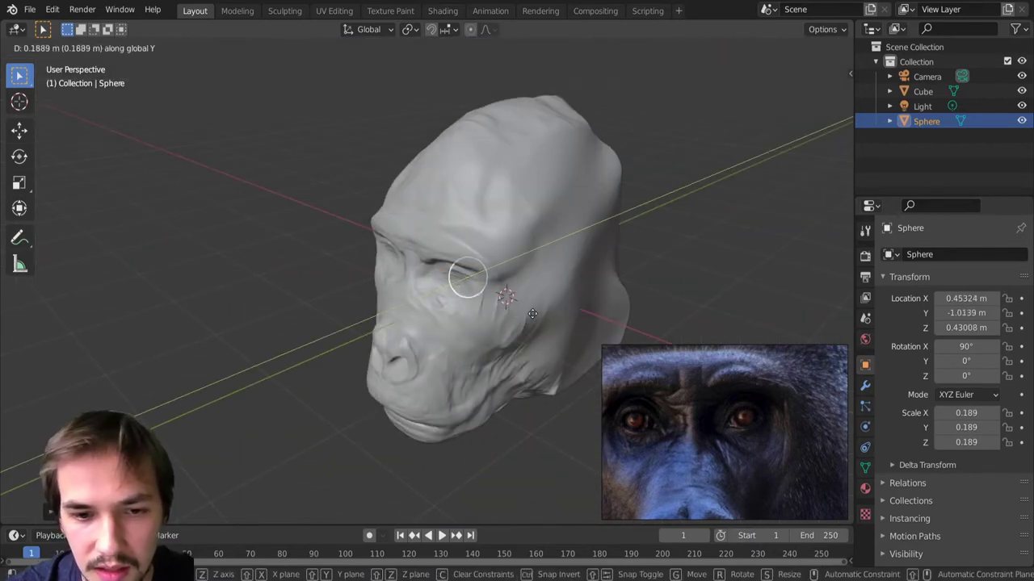
{"action": "left_click", "coordinate": [514, 317]}
{"action": "middle_click_drag", "start_coordinate": [514, 318], "coordinate": [479, 272]}
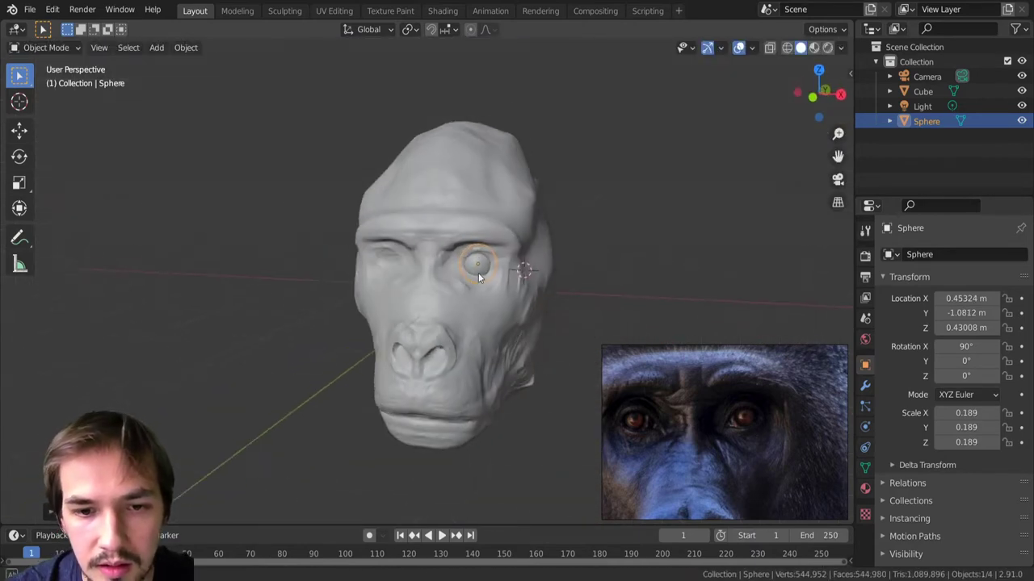
Add a Mirror modifier to the eyeball sphere on X, using the head mesh Cube as the mirror object.
{"action": "left_click", "coordinate": [870, 388]}
{"action": "left_click", "coordinate": [921, 254]}
{"action": "left_click_drag", "start_coordinate": [646, 382], "coordinate": [600, 91]}
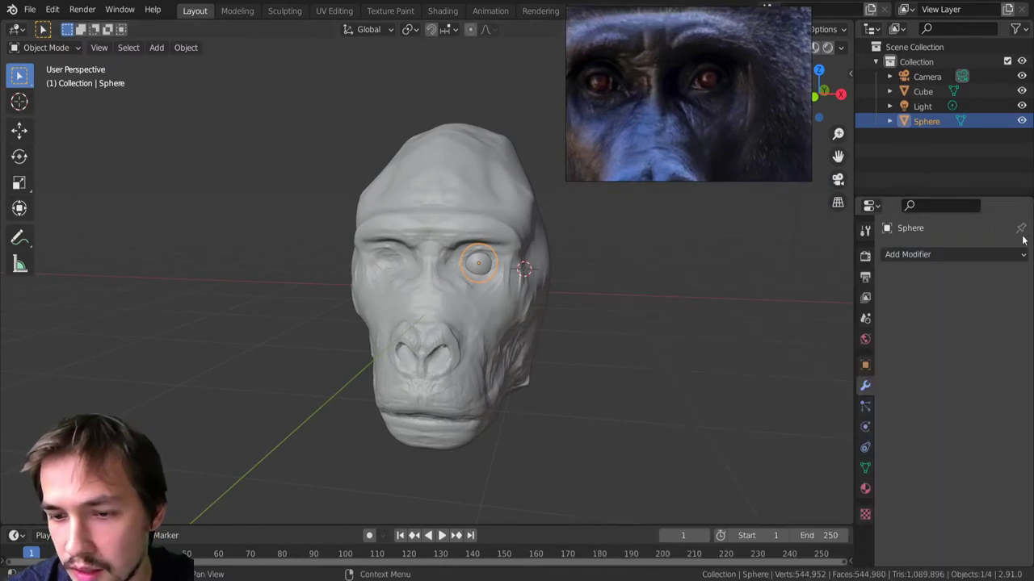
{"action": "left_click", "coordinate": [900, 258]}
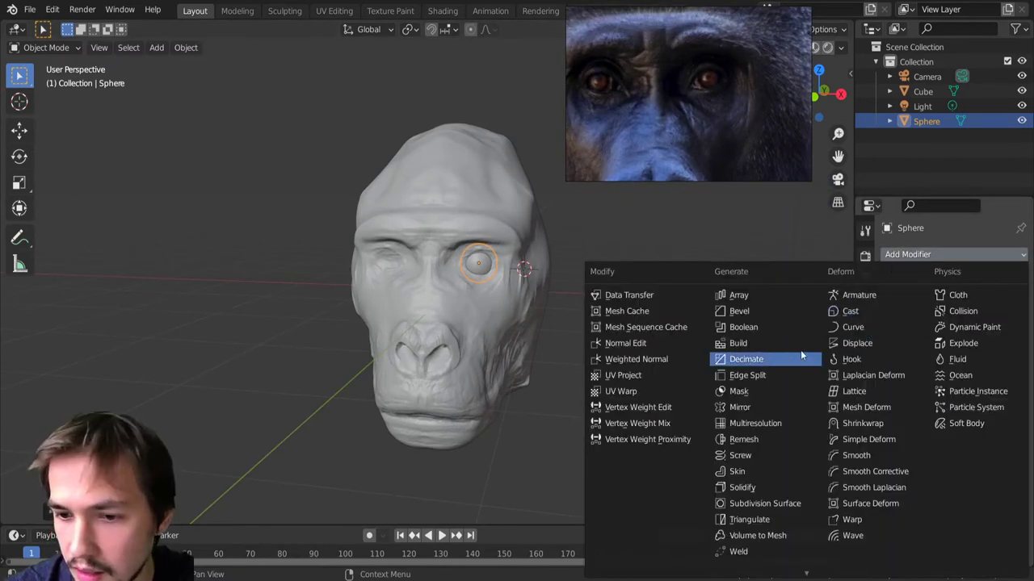
{"action": "left_click", "coordinate": [753, 408]}
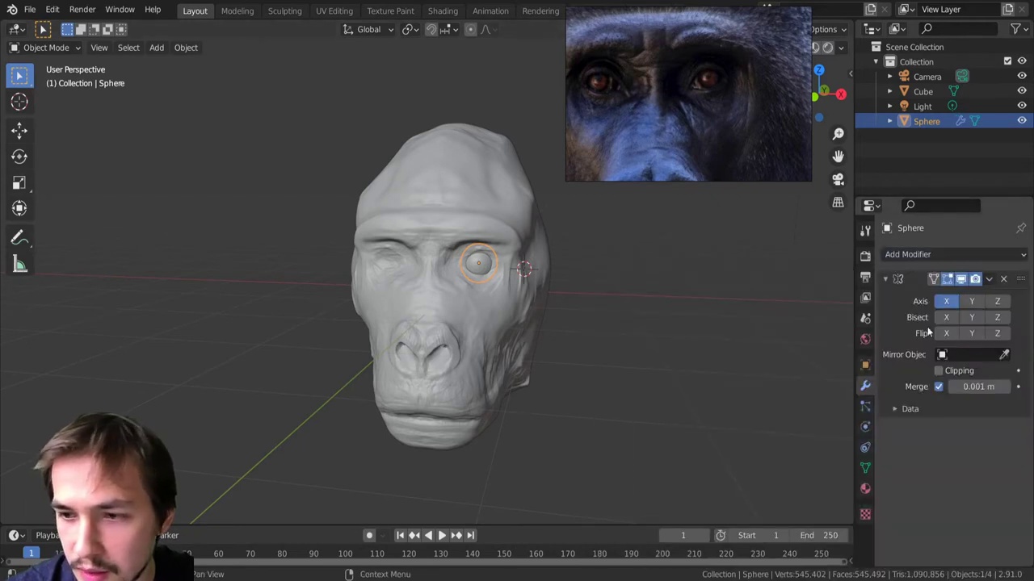
{"action": "left_click", "coordinate": [1004, 355]}
{"action": "left_click", "coordinate": [452, 317]}
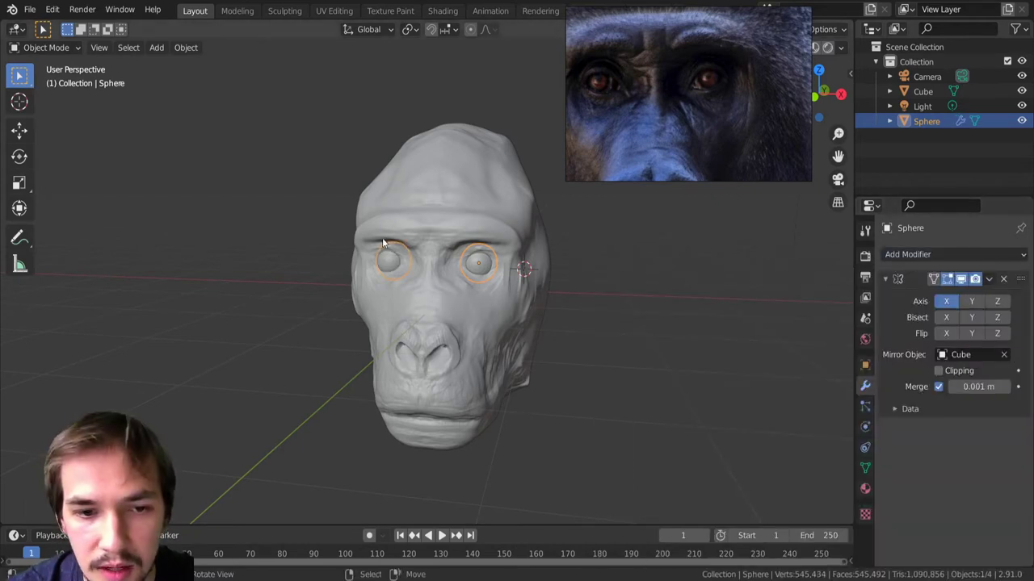
{"action": "mouse_move", "coordinate": [426, 260]}
{"action": "middle_mouse_down"}
{"action": "mouse_move", "coordinate": [421, 292]}
{"action": "mouse_move", "coordinate": [424, 270]}
{"action": "middle_mouse_up"}
{"action": "scroll", "coordinate": [422, 290], "scroll_direction": "up", "scroll_amount": 4}
{"action": "scroll", "coordinate": [426, 293], "scroll_direction": "down", "scroll_amount": 3}
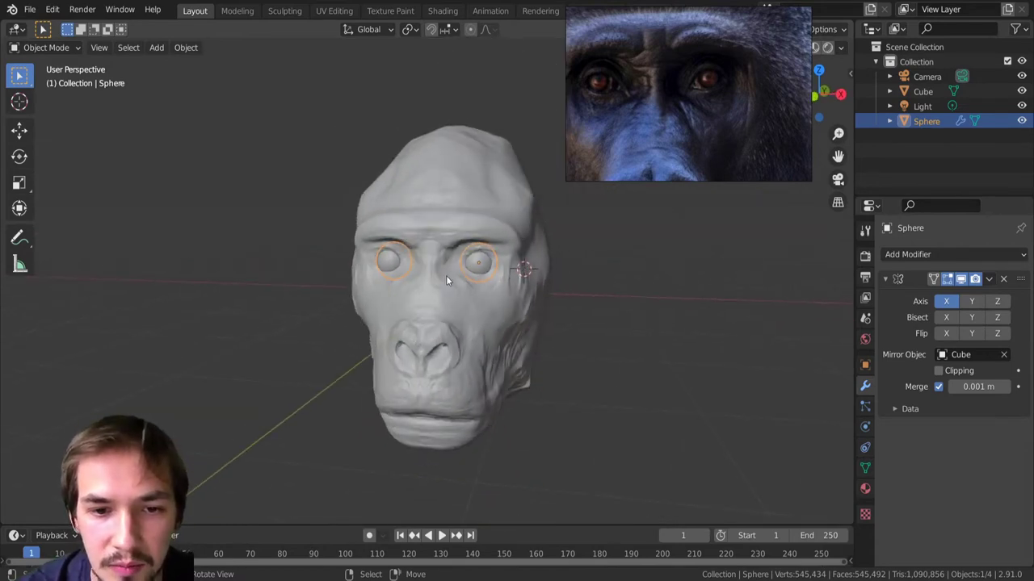
Switch the head mesh to Sculpt Mode and zoom the reference photo out to the gorilla's whole head.
{"action": "left_click", "coordinate": [429, 271]}
{"action": "key", "text": "ctrl+Tab"}
{"action": "left_click", "coordinate": [425, 353]}
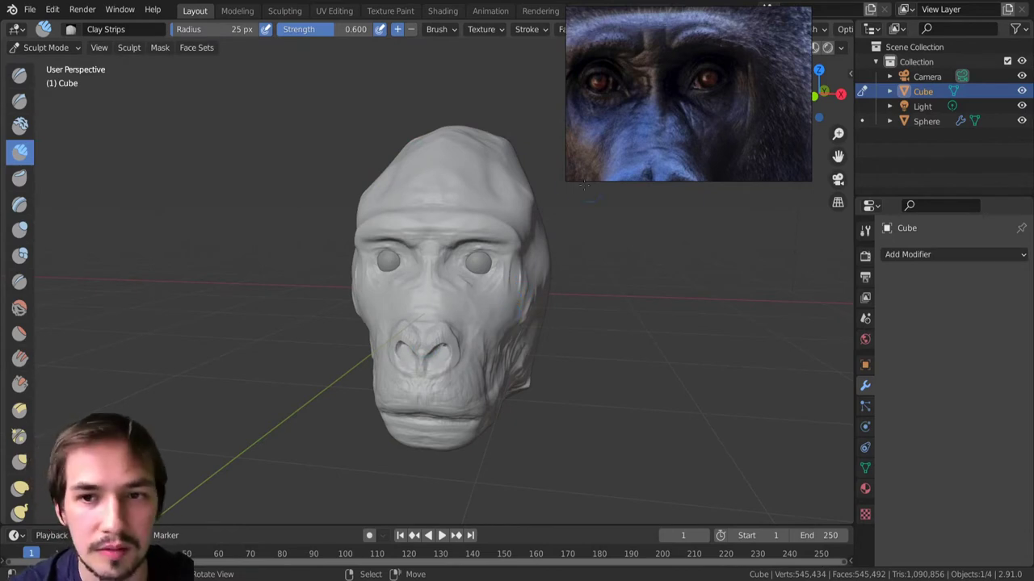
{"action": "scroll", "coordinate": [683, 137], "scroll_direction": "down", "scroll_amount": 3}
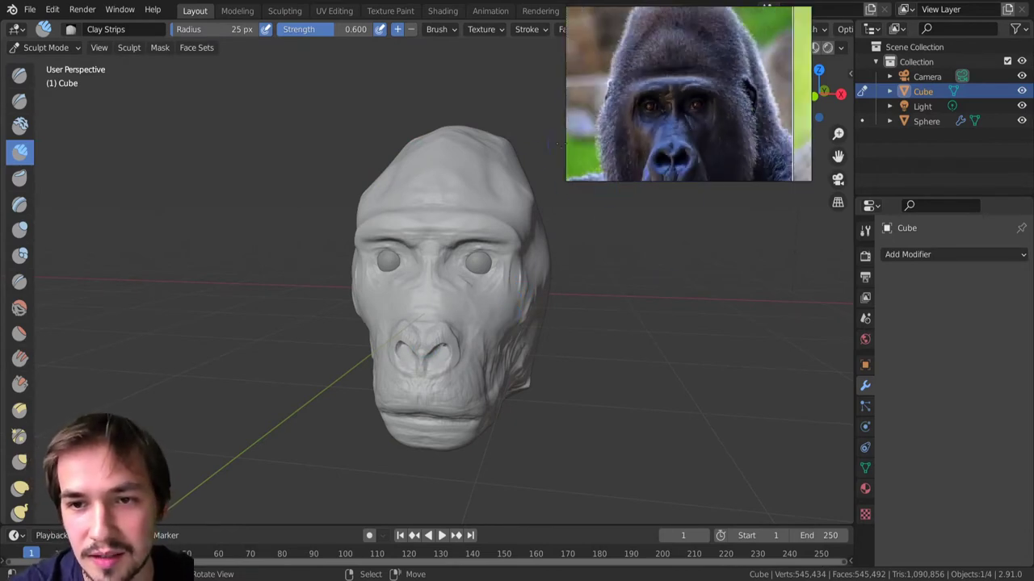
Refine the area around the nostrils with the Clay Strips brush at 15 px radius.
{"action": "middle_click_drag", "start_coordinate": [438, 268], "coordinate": [458, 273]}
{"action": "mouse_move", "coordinate": [458, 273]}
{"action": "middle_mouse_down"}
{"action": "mouse_move", "coordinate": [518, 266]}
{"action": "mouse_move", "coordinate": [469, 268]}
{"action": "mouse_move", "coordinate": [494, 270]}
{"action": "middle_mouse_up"}
{"action": "key", "text": "bracketright"}
{"action": "key", "text": "bracketright"}
{"action": "key", "text": "bracketright"}
{"action": "key", "text": "bracketright"}
{"action": "key", "text": "bracketleft"}
{"action": "key", "text": "bracketleft"}
{"action": "key", "text": "bracketleft"}
{"action": "left_click_drag", "start_coordinate": [454, 299], "coordinate": [449, 298]}
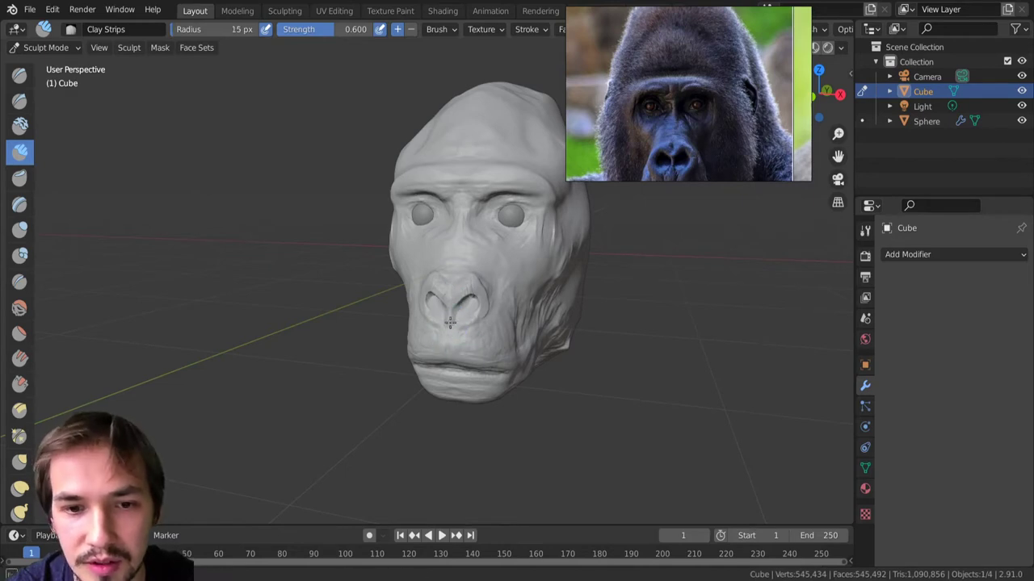
Enlarge the reference photo view and frame the front-facing gorilla's full head and chest.
{"action": "scroll", "coordinate": [659, 85], "scroll_direction": "down", "scroll_amount": 3}
{"action": "middle_click_drag", "start_coordinate": [669, 76], "coordinate": [677, 50]}
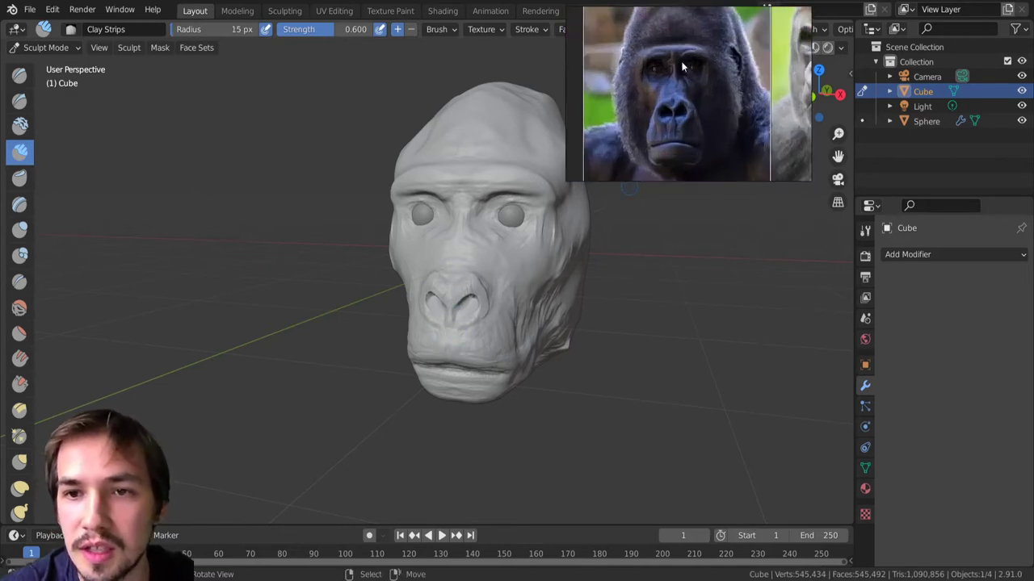
{"action": "left_click_drag", "start_coordinate": [766, 178], "coordinate": [731, 313]}
Reshape the sides of the muzzle and the mouth corners with the Grab brush at about 82 px radius.
{"action": "scroll", "coordinate": [434, 283], "scroll_direction": "down", "scroll_amount": 2}
{"action": "middle_click_drag", "start_coordinate": [435, 283], "coordinate": [457, 277]}
{"action": "key", "text": "g"}
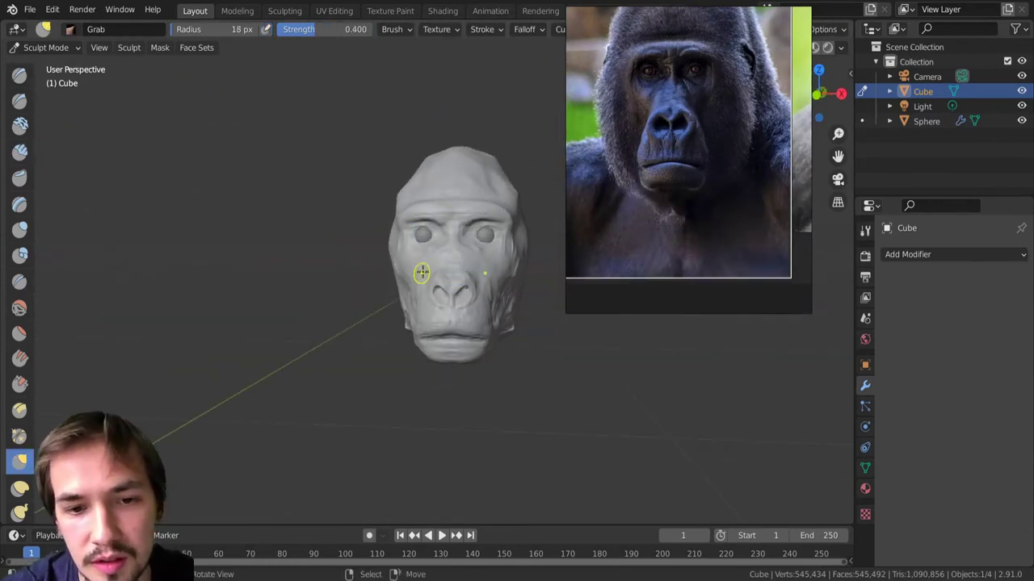
{"action": "key", "text": "f"}
{"action": "left_click", "coordinate": [412, 286]}
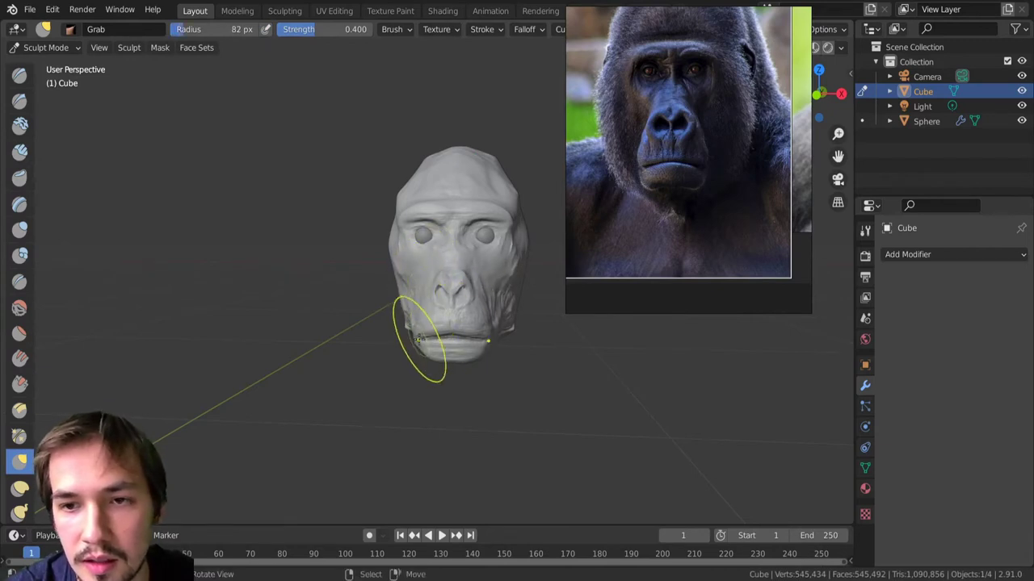
{"action": "left_click_drag", "start_coordinate": [419, 335], "coordinate": [422, 330]}
{"action": "key", "text": "bracketleft"}
{"action": "key", "text": "bracketleft"}
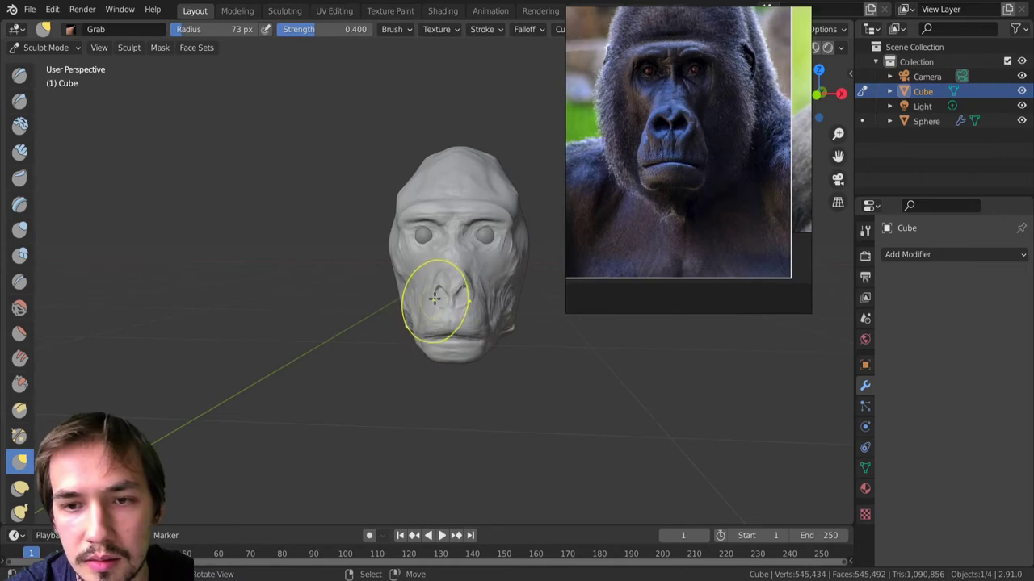
Pull the nostrils and upper lip into shape with the Grab brush at radii of 28 to 61 px.
{"action": "key", "text": "f"}
{"action": "left_click", "coordinate": [438, 284]}
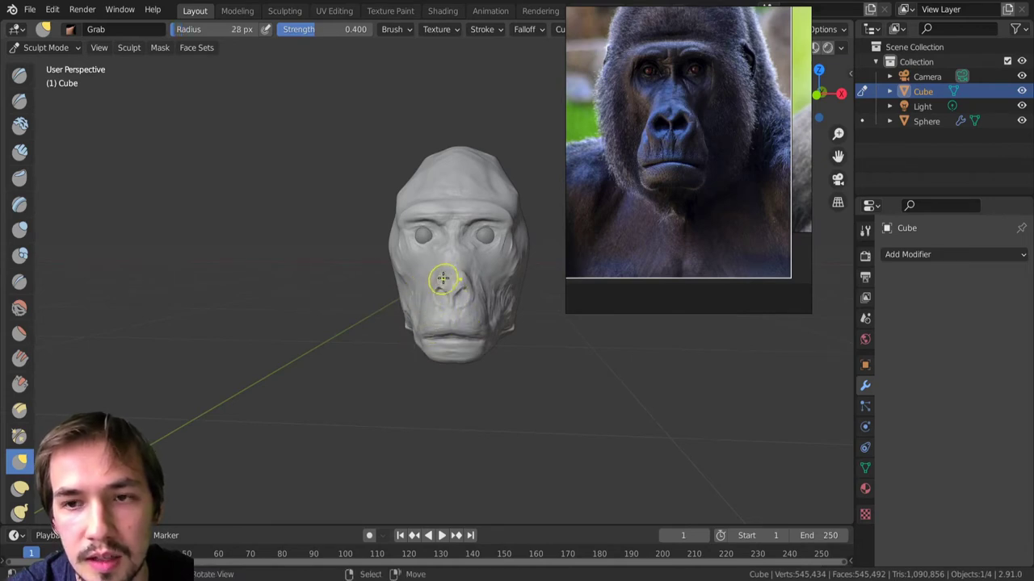
{"action": "left_click_drag", "start_coordinate": [441, 273], "coordinate": [432, 313]}
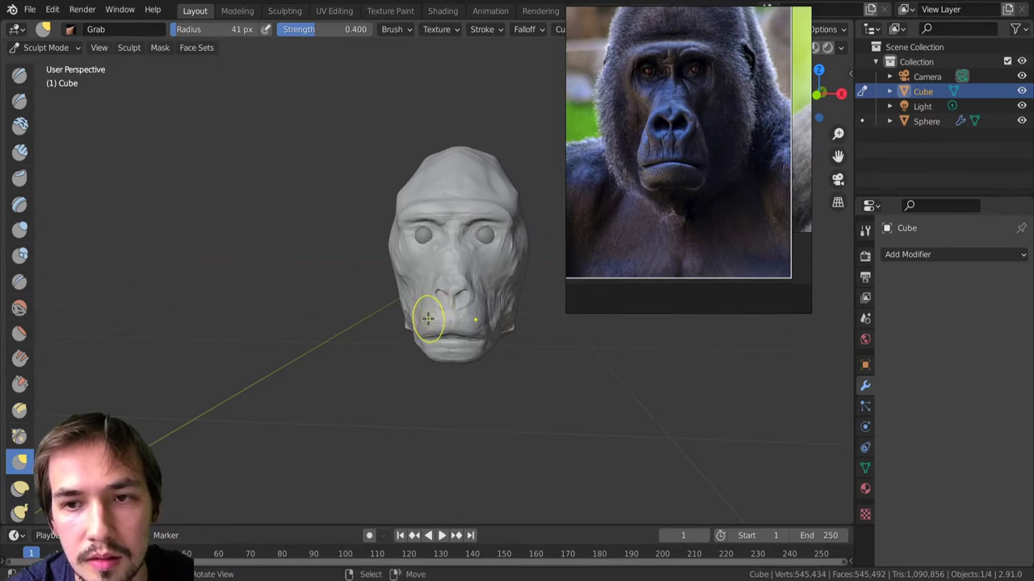
{"action": "key", "text": "f"}
{"action": "left_click", "coordinate": [431, 307]}
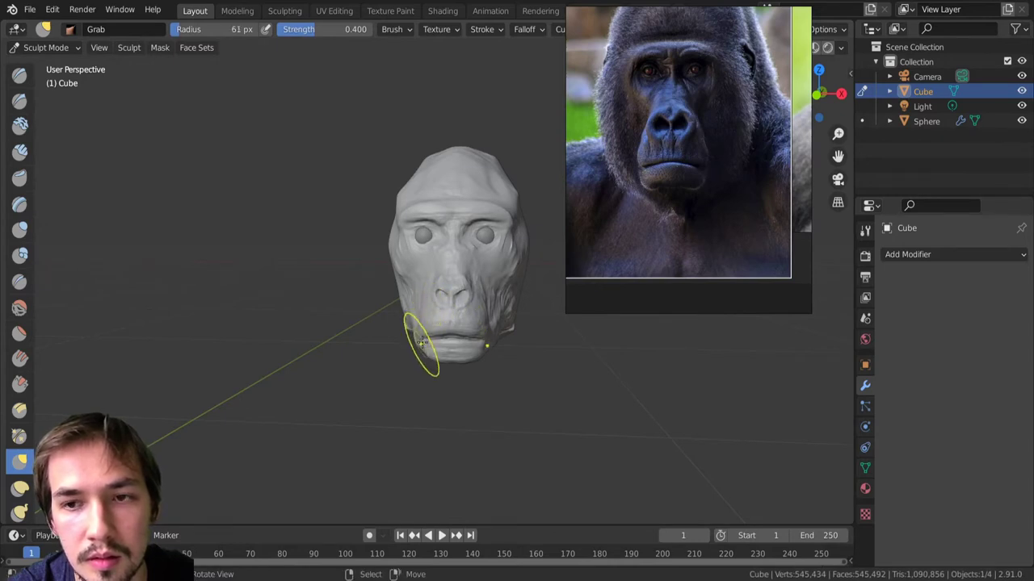
Adjust the proportions of the nose, mouth and chin with larger Grab strokes at 112 px and 89 px radius.
{"action": "key", "text": "bracketright"}
{"action": "key", "text": "bracketright"}
{"action": "key", "text": "bracketright"}
{"action": "key", "text": "bracketright"}
{"action": "key", "text": "bracketright"}
{"action": "key", "text": "bracketright"}
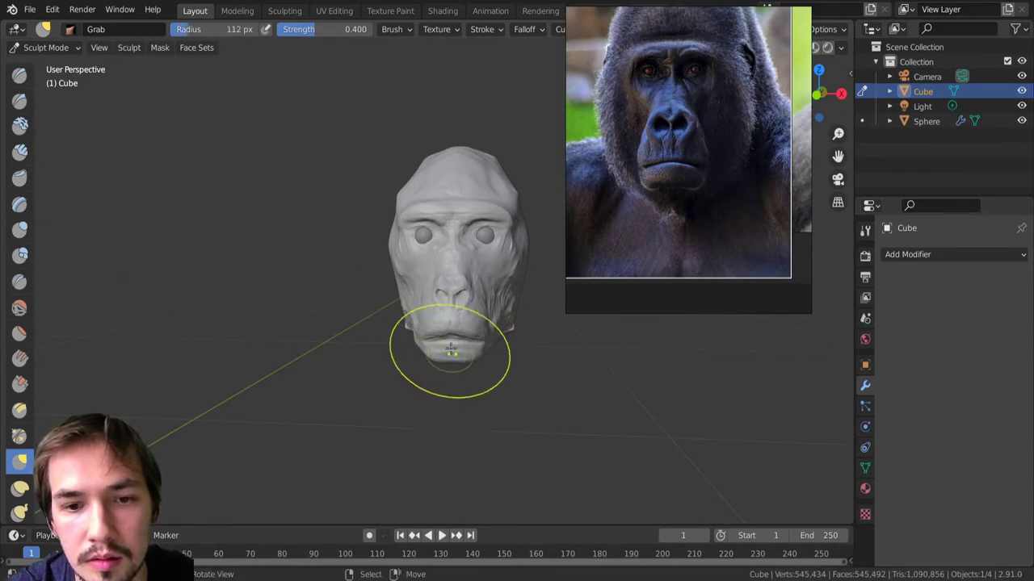
{"action": "left_click_drag", "start_coordinate": [451, 285], "coordinate": [451, 284]}
{"action": "key", "text": "bracketleft"}
{"action": "key", "text": "bracketleft"}
{"action": "key", "text": "bracketleft"}
{"action": "key", "text": "bracketleft"}
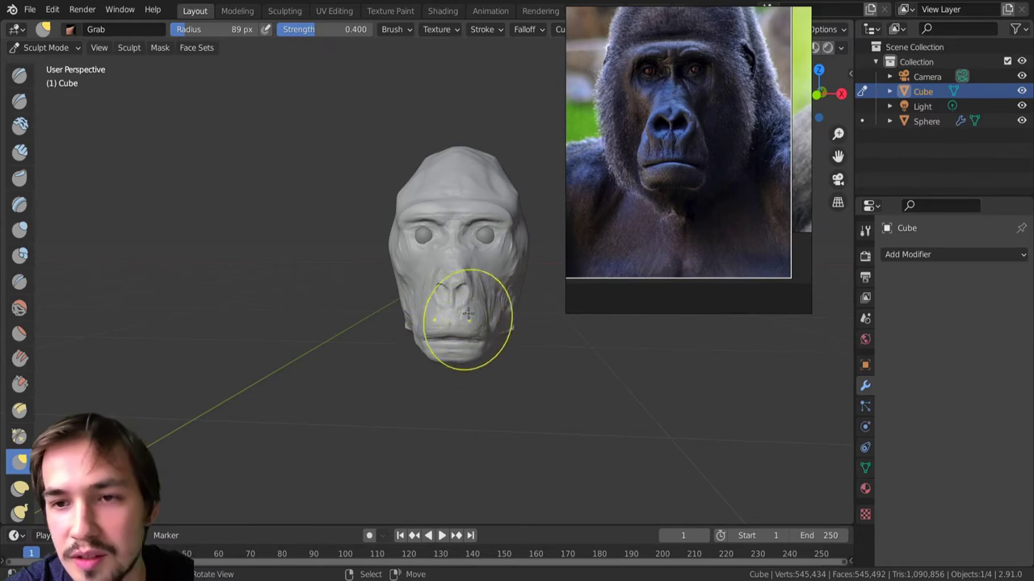
{"action": "key", "text": "bracketleft"}
{"action": "key", "text": "bracketleft"}
Build up wrinkles under the eyes and on the cheeks beside the nose with Clay Strips at 45 px and 36 px radius.
{"action": "mouse_move", "coordinate": [493, 273]}
{"action": "middle_mouse_down"}
{"action": "mouse_move", "coordinate": [429, 318]}
{"action": "mouse_move", "coordinate": [463, 321]}
{"action": "mouse_move", "coordinate": [428, 315]}
{"action": "middle_mouse_up"}
{"action": "scroll", "coordinate": [463, 321], "scroll_direction": "up", "scroll_amount": 1}
{"action": "left_click", "coordinate": [28, 154]}
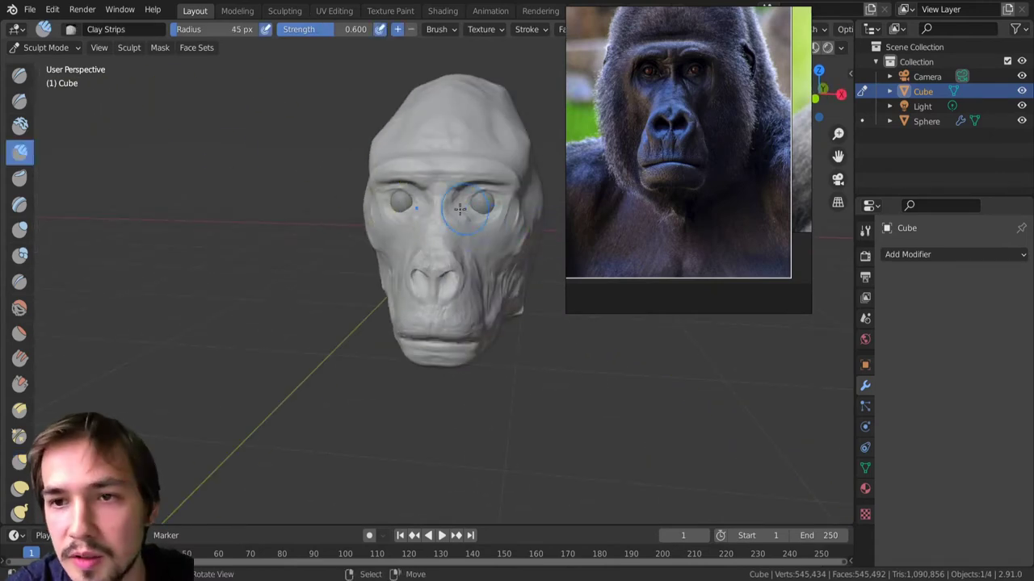
{"action": "key", "text": "bracketleft"}
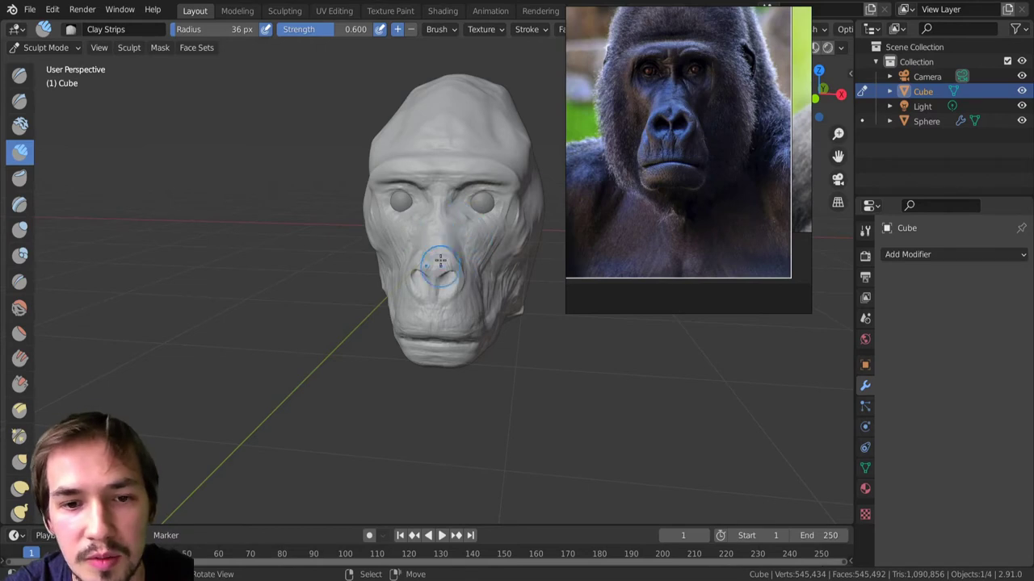
{"action": "mouse_move", "coordinate": [447, 245]}
{"action": "middle_mouse_down"}
{"action": "mouse_move", "coordinate": [411, 255]}
{"action": "mouse_move", "coordinate": [431, 219]}
{"action": "mouse_move", "coordinate": [421, 203]}
{"action": "middle_mouse_up"}
Sculpt vertical folds from the nostrils down over the upper lip with Clay Strips at radii of 28 to 50 px.
{"action": "key", "text": "bracketleft"}
{"action": "key", "text": "bracketleft"}
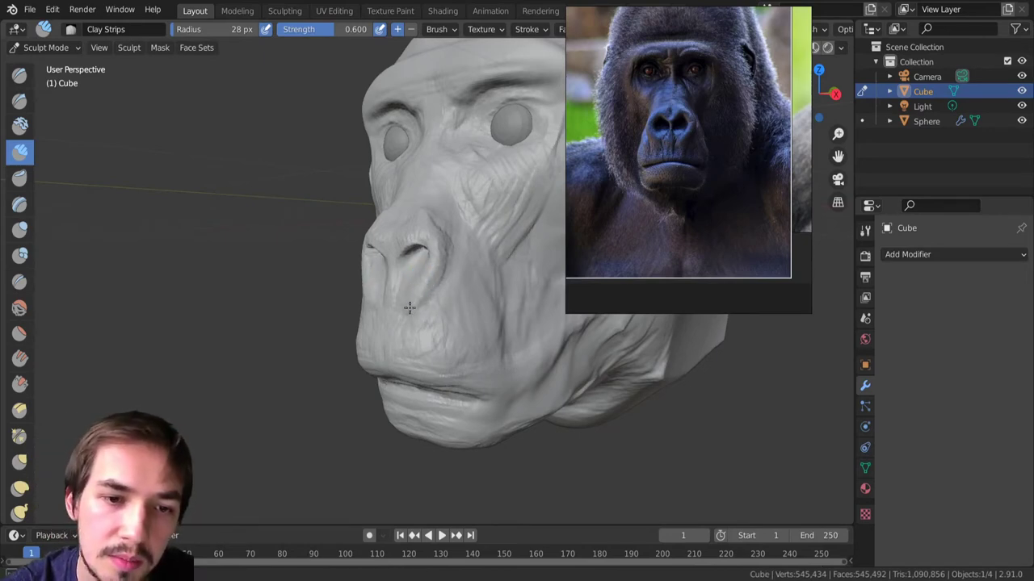
{"action": "middle_click_drag", "start_coordinate": [442, 319], "coordinate": [477, 310]}
{"action": "mouse_move", "coordinate": [483, 331]}
{"action": "left_mouse_down"}
{"action": "mouse_move", "coordinate": [469, 318]}
{"action": "mouse_move", "coordinate": [473, 331]}
{"action": "left_mouse_up"}
{"action": "key", "text": "bracketright"}
{"action": "key", "text": "bracketright"}
{"action": "key", "text": "bracketright"}
{"action": "key", "text": "bracketright"}
{"action": "key", "text": "bracketright"}
{"action": "key", "text": "bracketright"}
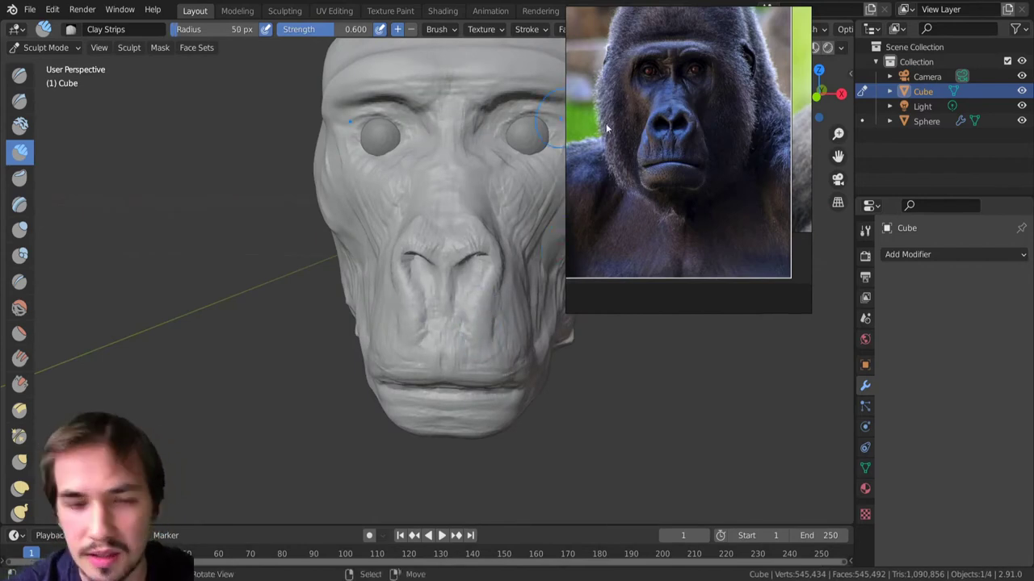
{"action": "mouse_move", "coordinate": [428, 203]}
{"action": "middle_mouse_down"}
{"action": "mouse_move", "coordinate": [428, 311]}
{"action": "mouse_move", "coordinate": [411, 323]}
{"action": "middle_mouse_up"}
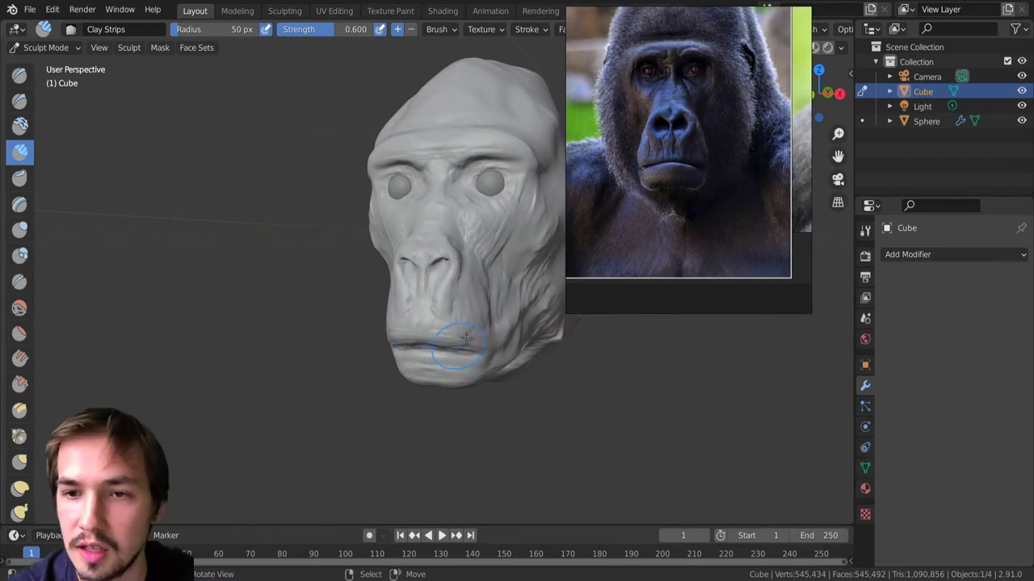
Add finer detail to the upper lip and muzzle with Clay Strips at 25 px radius.
{"action": "key", "text": "bracketleft"}
{"action": "key", "text": "bracketleft"}
{"action": "key", "text": "bracketleft"}
{"action": "key", "text": "bracketleft"}
{"action": "key", "text": "bracketleft"}
{"action": "key", "text": "bracketleft"}
{"action": "left_click_drag", "start_coordinate": [418, 302], "coordinate": [416, 310]}
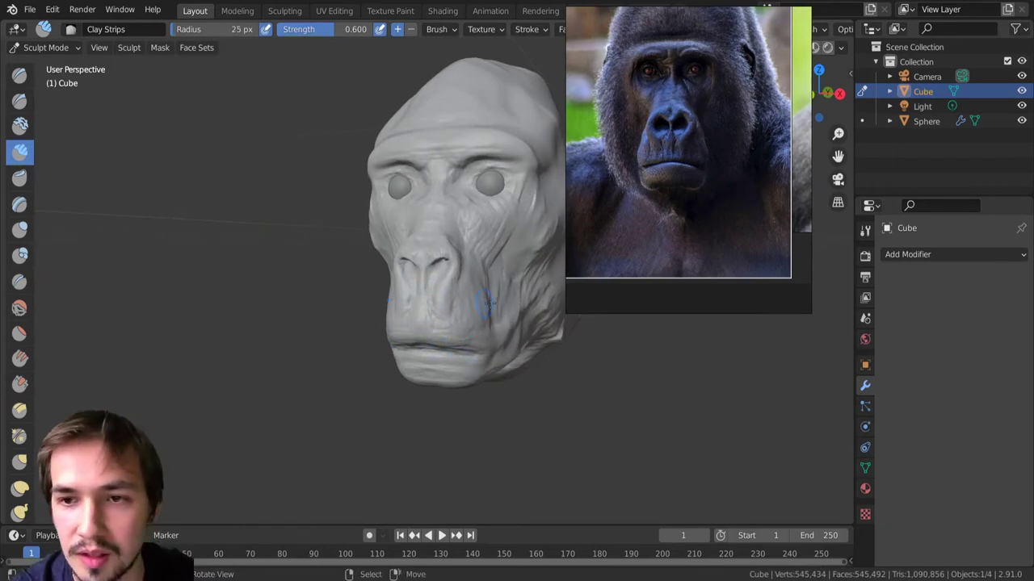
Deepen the fold running from the mouth corner up the side of the muzzle with Clay Strips at 40 px radius.
{"action": "middle_click_drag", "start_coordinate": [499, 305], "coordinate": [491, 284]}
{"action": "left_click_drag", "start_coordinate": [456, 340], "coordinate": [454, 334]}
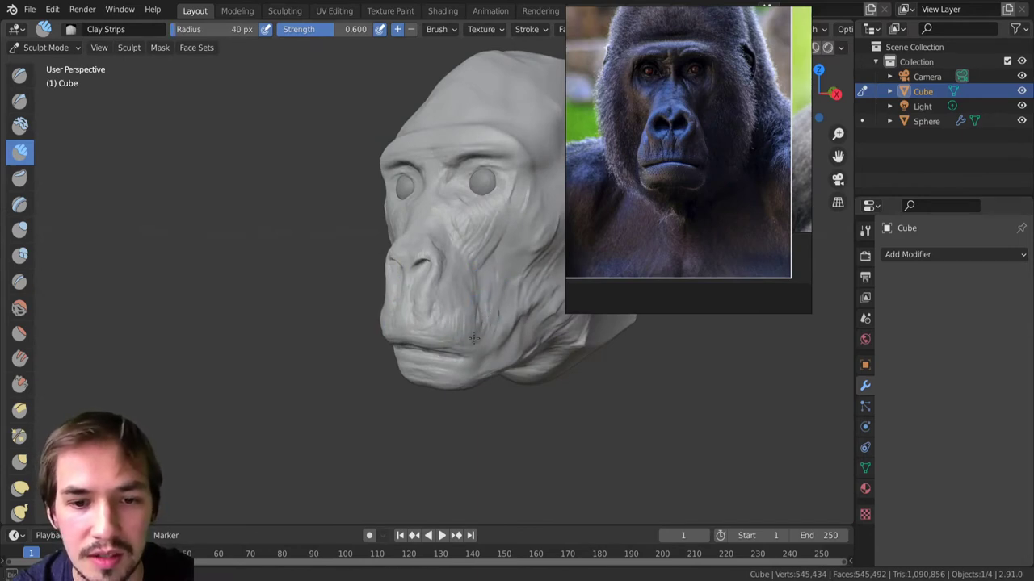
{"action": "mouse_move", "coordinate": [457, 319]}
{"action": "left_mouse_down"}
{"action": "mouse_move", "coordinate": [448, 315]}
{"action": "mouse_move", "coordinate": [468, 283]}
{"action": "left_mouse_up"}
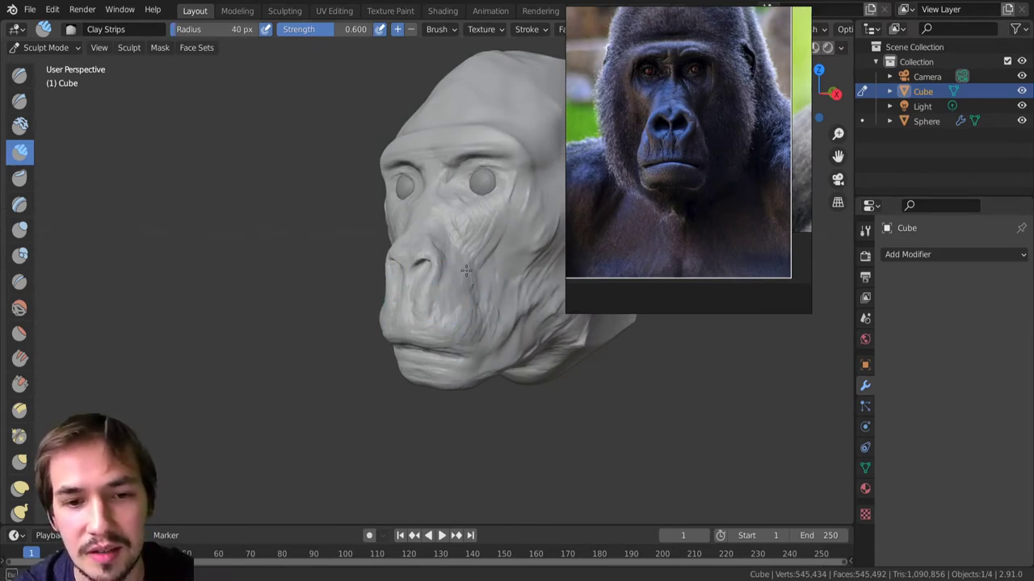
Cover the cheek between the eye and the jaw with long wrinkles using Clay Strips at 32 px and 46 px radius.
{"action": "middle_click_drag", "start_coordinate": [466, 258], "coordinate": [395, 288]}
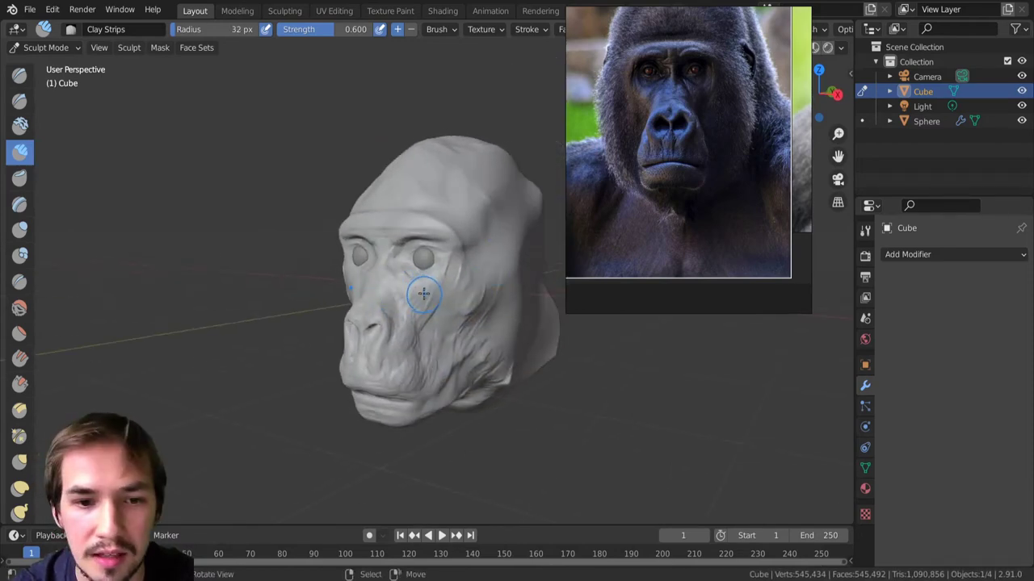
{"action": "mouse_move", "coordinate": [450, 257]}
{"action": "left_mouse_down"}
{"action": "mouse_move", "coordinate": [425, 313]}
{"action": "mouse_move", "coordinate": [421, 340]}
{"action": "mouse_move", "coordinate": [434, 326]}
{"action": "mouse_move", "coordinate": [424, 349]}
{"action": "left_mouse_up"}
{"action": "key", "text": "f"}
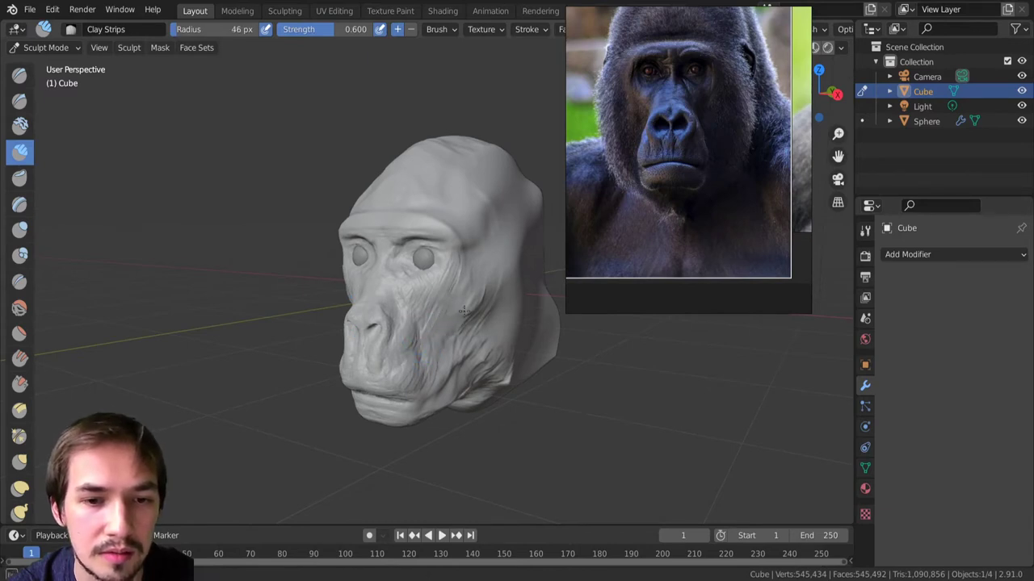
{"action": "left_click", "coordinate": [455, 285]}
{"action": "mouse_move", "coordinate": [449, 301]}
{"action": "left_mouse_down"}
{"action": "mouse_move", "coordinate": [462, 282]}
{"action": "mouse_move", "coordinate": [452, 294]}
{"action": "left_mouse_up"}
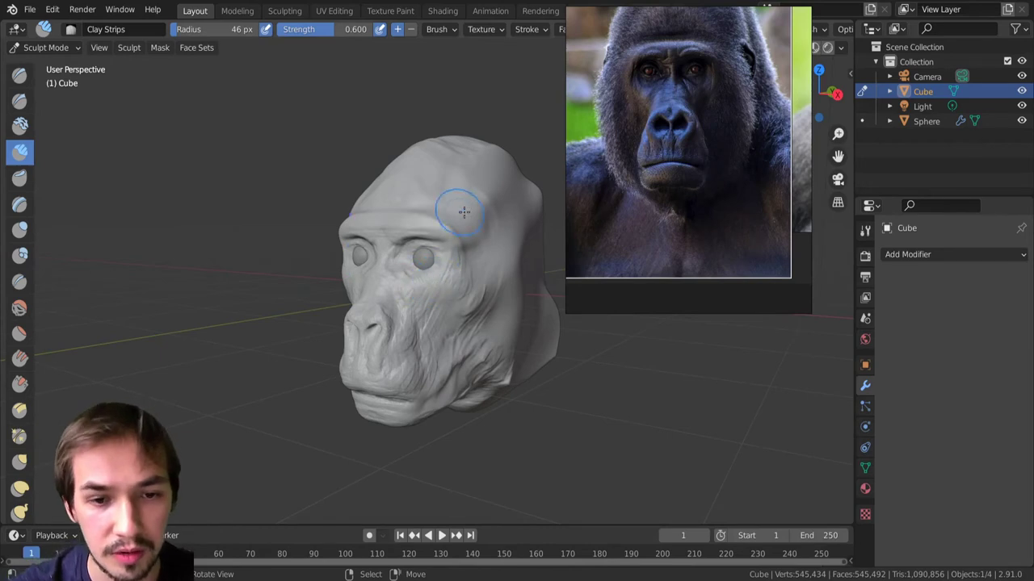
Sculpt the eyelids and the bags under the eyes around the eyeballs with Clay Strips at 51 px radius.
{"action": "mouse_move", "coordinate": [415, 234]}
{"action": "middle_mouse_down"}
{"action": "mouse_move", "coordinate": [379, 275]}
{"action": "mouse_move", "coordinate": [407, 284]}
{"action": "middle_mouse_up"}
{"action": "scroll", "coordinate": [396, 274], "scroll_direction": "up", "scroll_amount": 3}
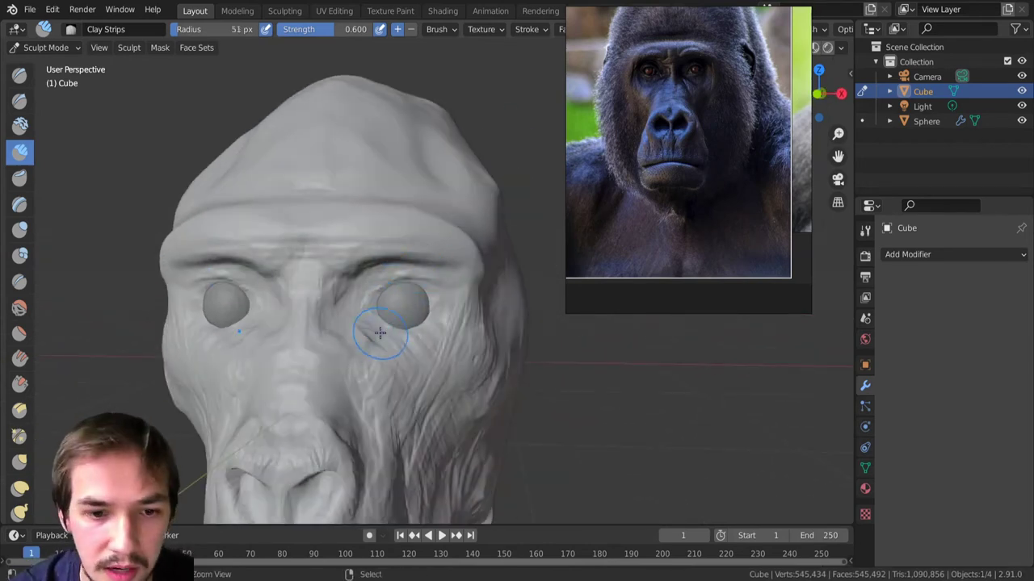
{"action": "mouse_move", "coordinate": [413, 341]}
{"action": "left_mouse_down"}
{"action": "mouse_move", "coordinate": [436, 332]}
{"action": "mouse_move", "coordinate": [403, 342]}
{"action": "mouse_move", "coordinate": [380, 325]}
{"action": "left_mouse_up"}
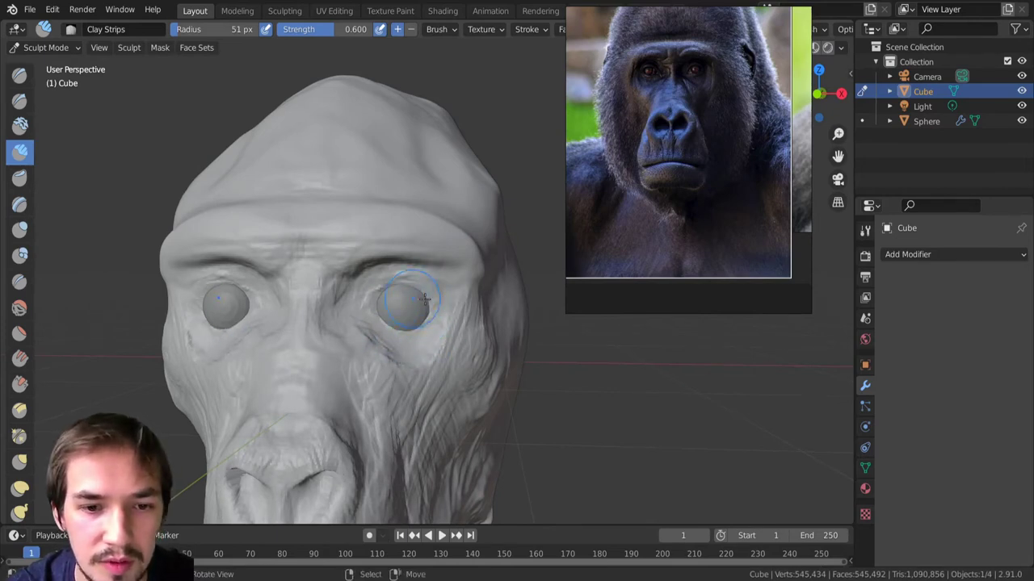
{"action": "mouse_move", "coordinate": [392, 294]}
{"action": "left_mouse_down"}
{"action": "mouse_move", "coordinate": [413, 293]}
{"action": "mouse_move", "coordinate": [388, 317]}
{"action": "left_mouse_up"}
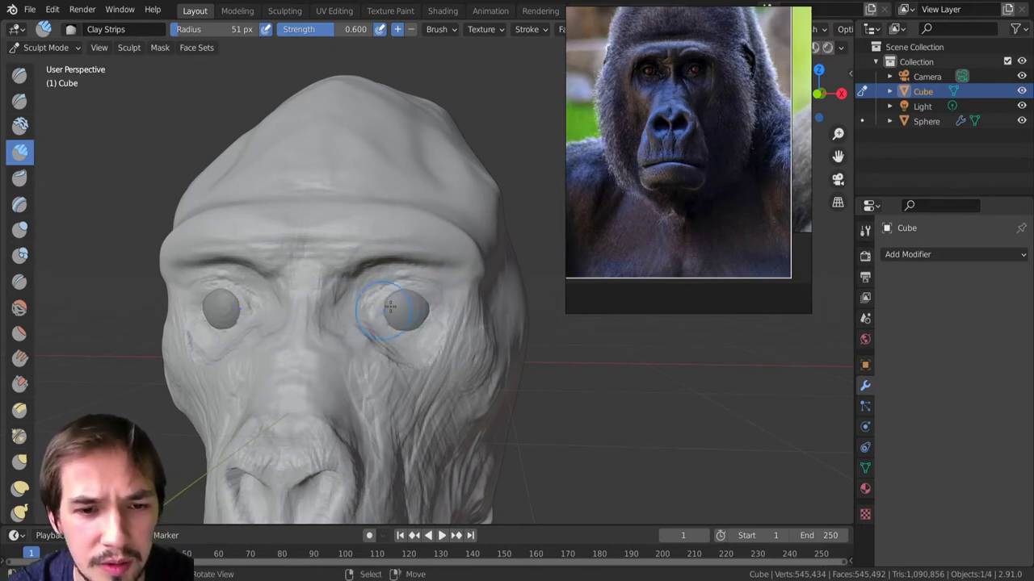
Refine the eyelid edge at the inner eye corner with Clay Strips at 28 px radius.
{"action": "scroll", "coordinate": [391, 277], "scroll_direction": "up", "scroll_amount": 2}
{"action": "scroll", "coordinate": [391, 277], "scroll_direction": "up", "scroll_amount": 1}
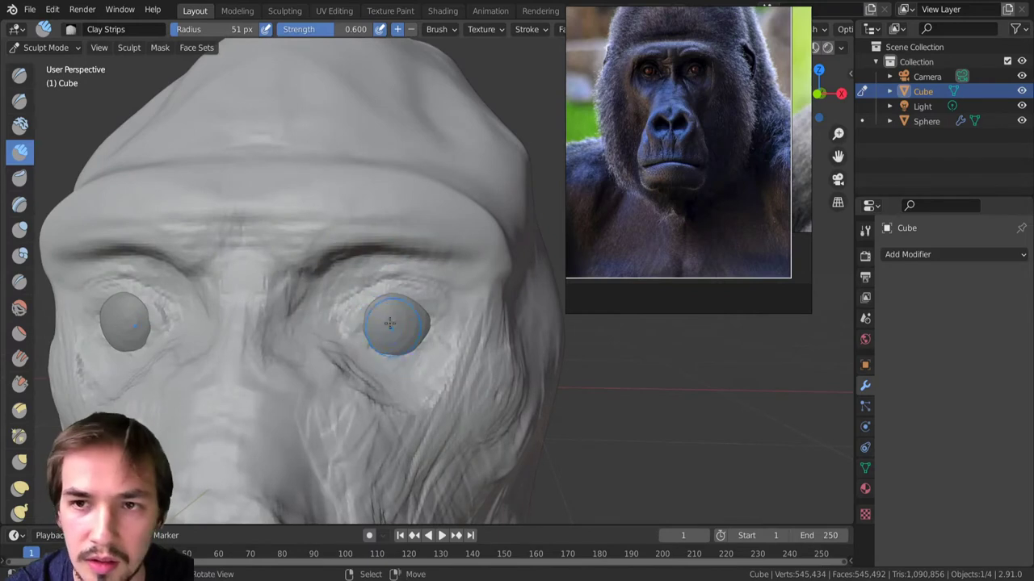
{"action": "key", "text": "f"}
{"action": "left_click", "coordinate": [355, 338]}
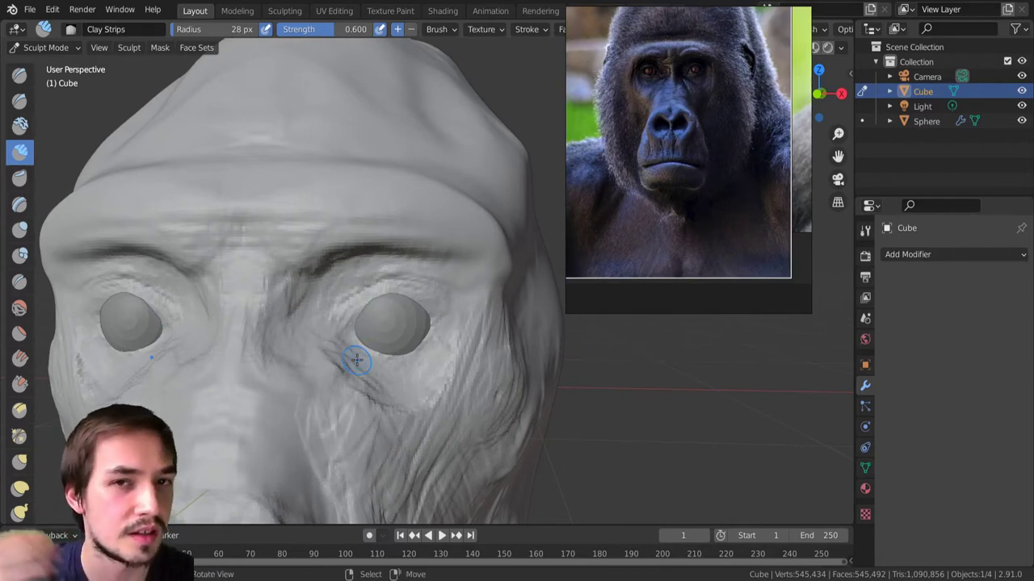
Sharpen the eyelid rims and the creases around the eyeballs with the Draw brush at 13 px radius.
{"action": "scroll", "coordinate": [392, 291], "scroll_direction": "down", "scroll_amount": 3}
{"action": "middle_click_drag", "start_coordinate": [393, 323], "coordinate": [443, 283], "text": "shift"}
{"action": "middle_click_drag", "start_coordinate": [443, 282], "coordinate": [417, 284]}
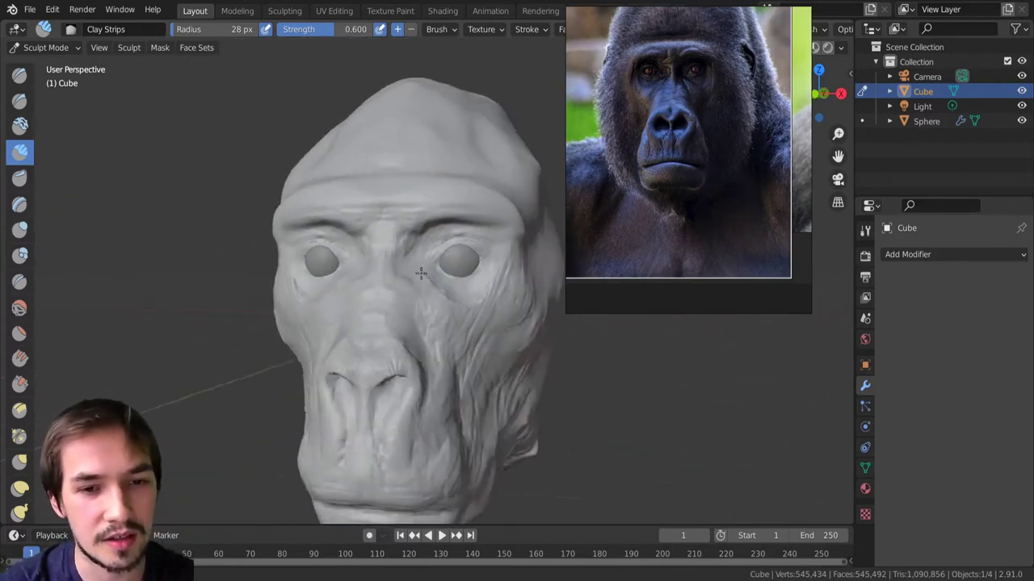
{"action": "scroll", "coordinate": [418, 284], "scroll_direction": "up", "scroll_amount": 2}
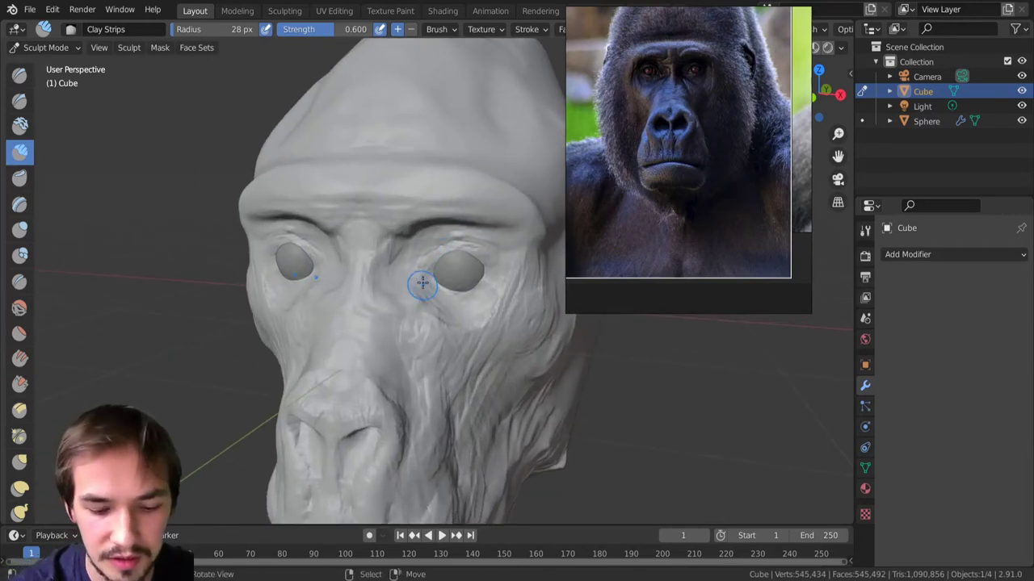
{"action": "key", "text": "x"}
{"action": "left_click_drag", "start_coordinate": [429, 283], "coordinate": [462, 293]}
{"action": "mouse_move", "coordinate": [461, 293]}
{"action": "left_mouse_down"}
{"action": "mouse_move", "coordinate": [442, 294]}
{"action": "mouse_move", "coordinate": [488, 281]}
{"action": "left_mouse_up"}
{"action": "mouse_move", "coordinate": [450, 299]}
{"action": "left_mouse_down"}
{"action": "mouse_move", "coordinate": [486, 284]}
{"action": "mouse_move", "coordinate": [490, 270]}
{"action": "mouse_move", "coordinate": [462, 298]}
{"action": "mouse_move", "coordinate": [433, 256]}
{"action": "left_mouse_up"}
{"action": "mouse_move", "coordinate": [494, 271]}
{"action": "left_mouse_down"}
{"action": "mouse_move", "coordinate": [464, 252]}
{"action": "mouse_move", "coordinate": [440, 257]}
{"action": "mouse_move", "coordinate": [458, 251]}
{"action": "left_mouse_up"}
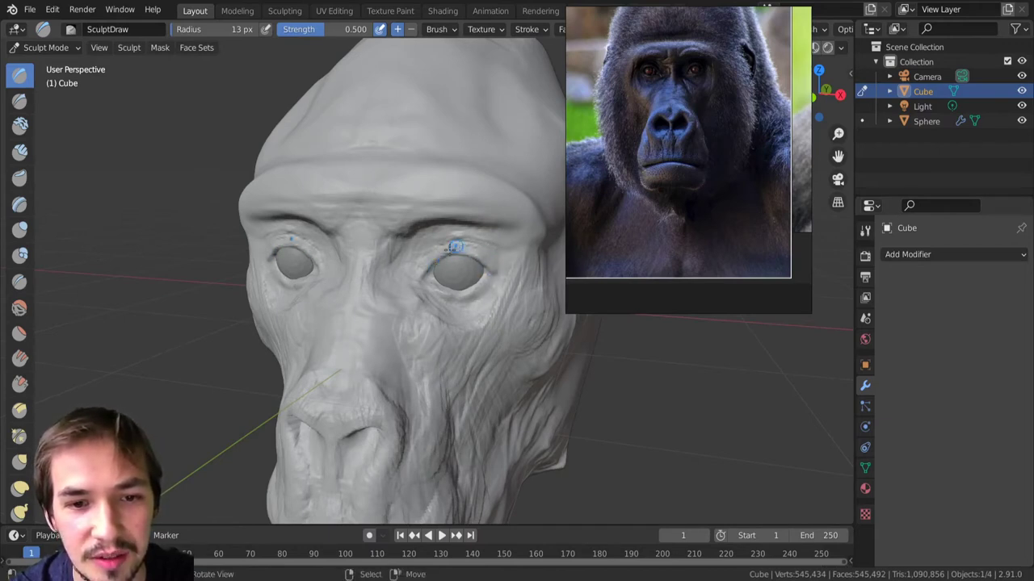
Switch to Object Mode and move the mirrored eyeball spheres slightly closer together along the X axis.
{"action": "scroll", "coordinate": [450, 240], "scroll_direction": "down", "scroll_amount": 4}
{"action": "middle_click_drag", "start_coordinate": [417, 255], "coordinate": [452, 315]}
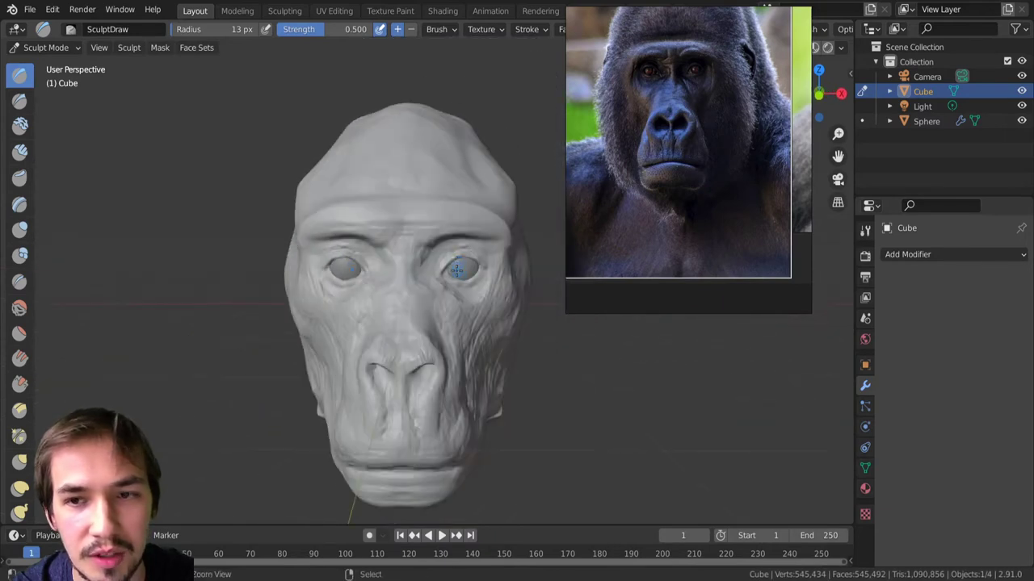
{"action": "scroll", "coordinate": [452, 315], "scroll_direction": "down", "scroll_amount": 3}
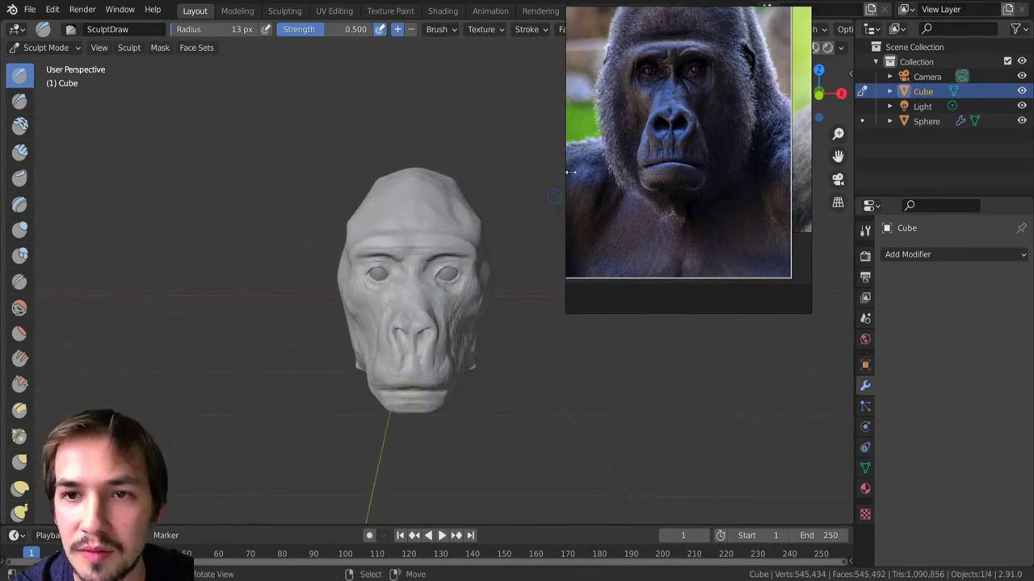
{"action": "scroll", "coordinate": [392, 269], "scroll_direction": "up", "scroll_amount": 2}
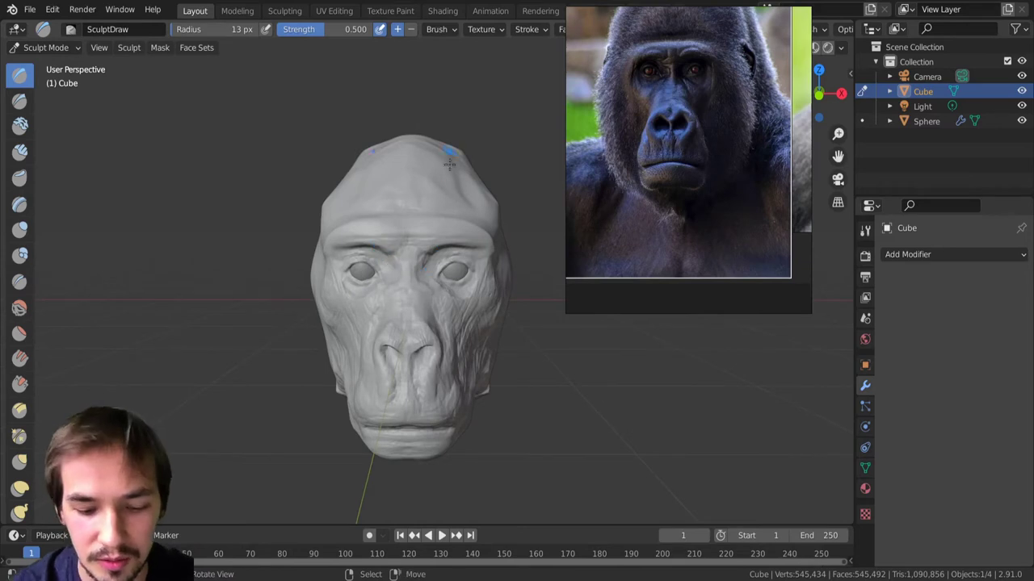
{"action": "key", "text": "g"}
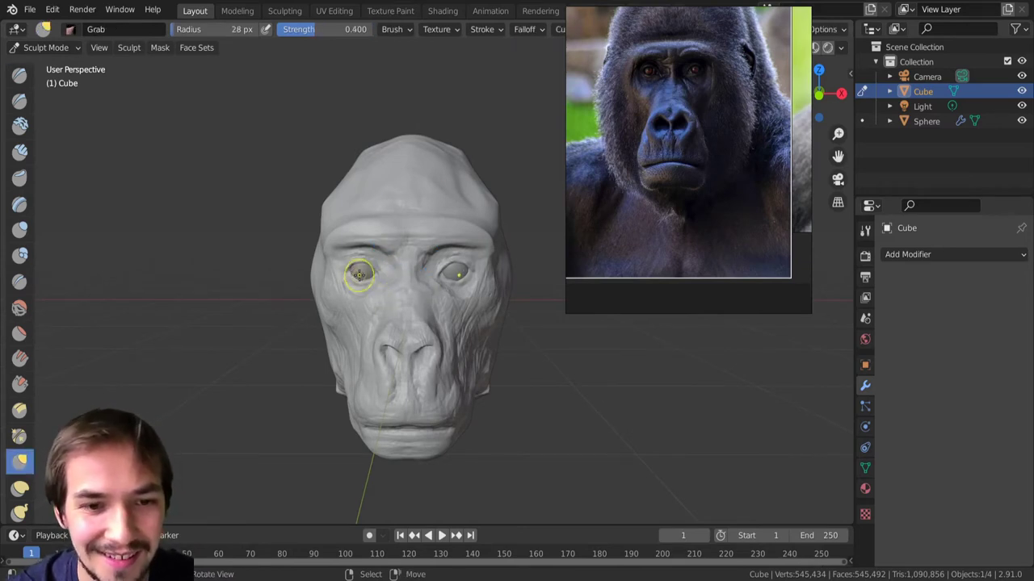
{"action": "key", "text": "f"}
{"action": "left_click", "coordinate": [381, 269]}
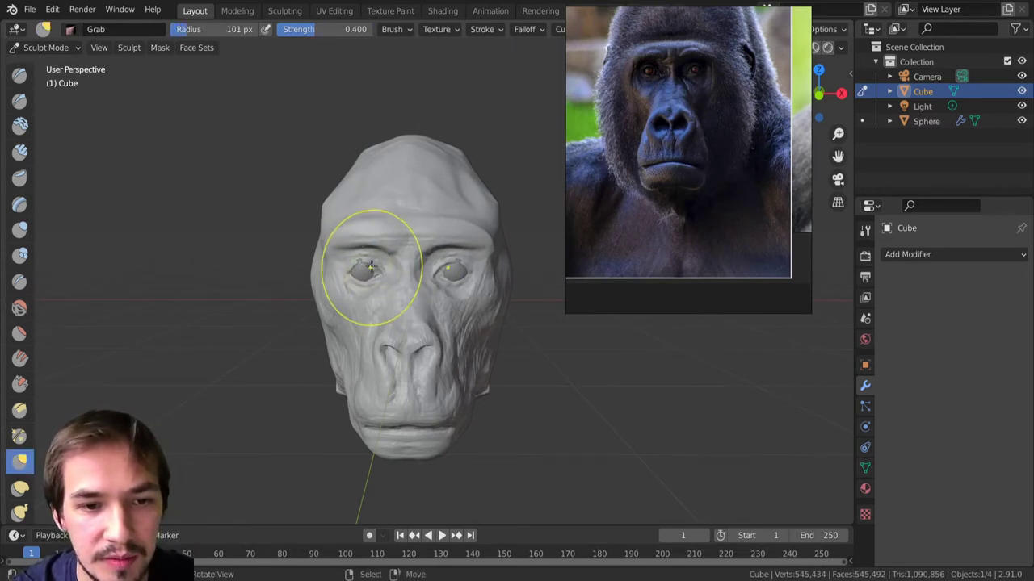
{"action": "key", "text": "ctrl+Tab"}
{"action": "key", "text": "ctrl+Tab"}
{"action": "key", "text": "Escape"}
{"action": "left_click", "coordinate": [360, 280]}
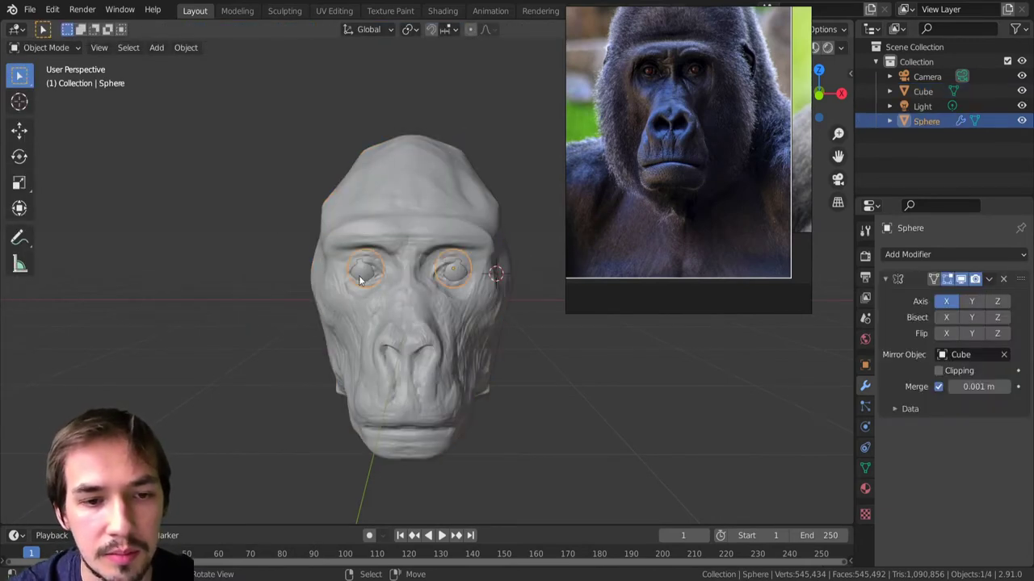
{"action": "key", "text": "g"}
{"action": "key", "text": "x"}
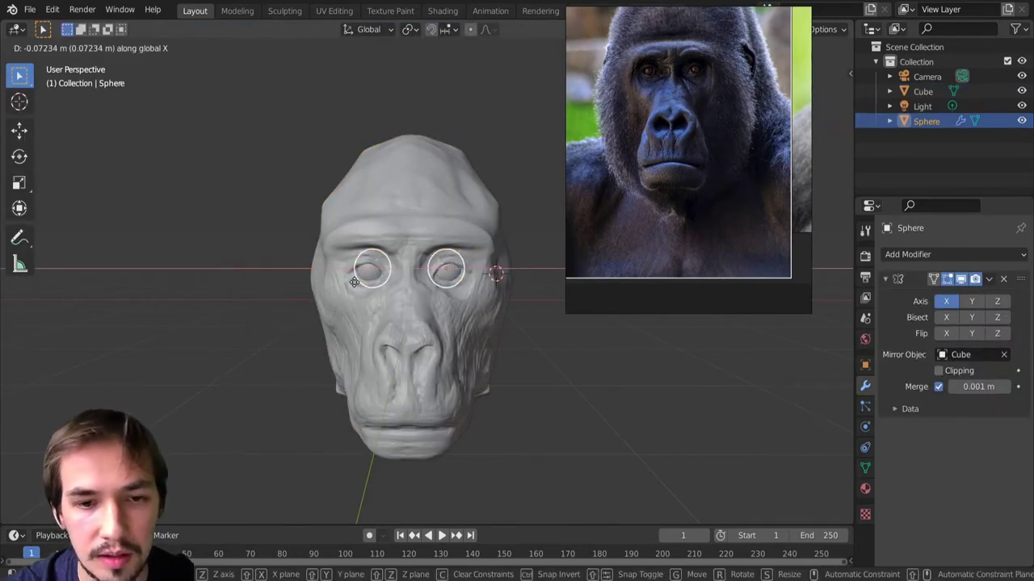
{"action": "left_click", "coordinate": [367, 283]}
{"action": "scroll", "coordinate": [394, 301], "scroll_direction": "down", "scroll_amount": 2}
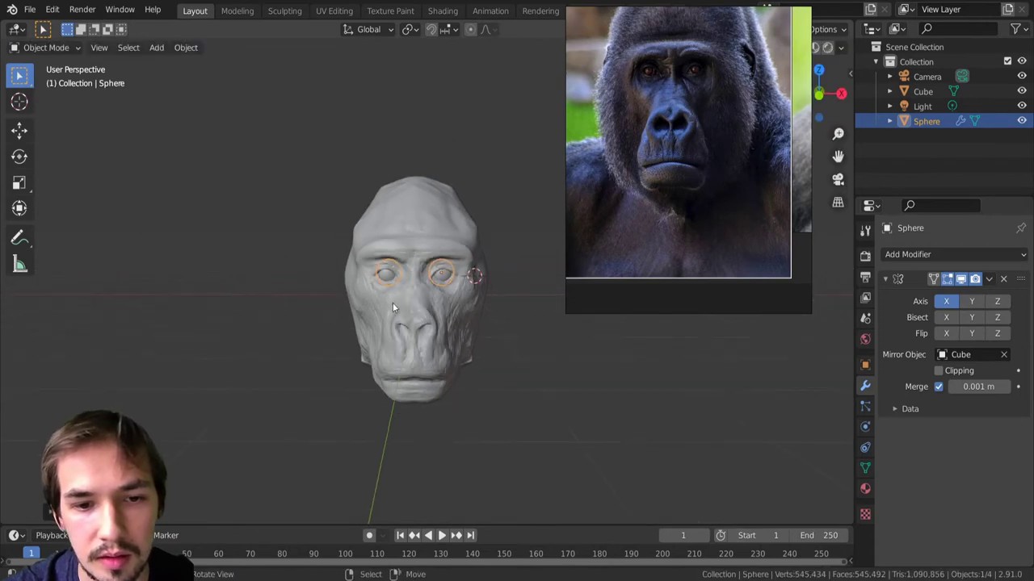
Return the head mesh to Sculpt Mode and reshape the mouth and jaw area with Grab at 124 px radius.
{"action": "key", "text": "ctrl+Tab"}
{"action": "left_click", "coordinate": [441, 304]}
{"action": "key", "text": "ctrl+Tab"}
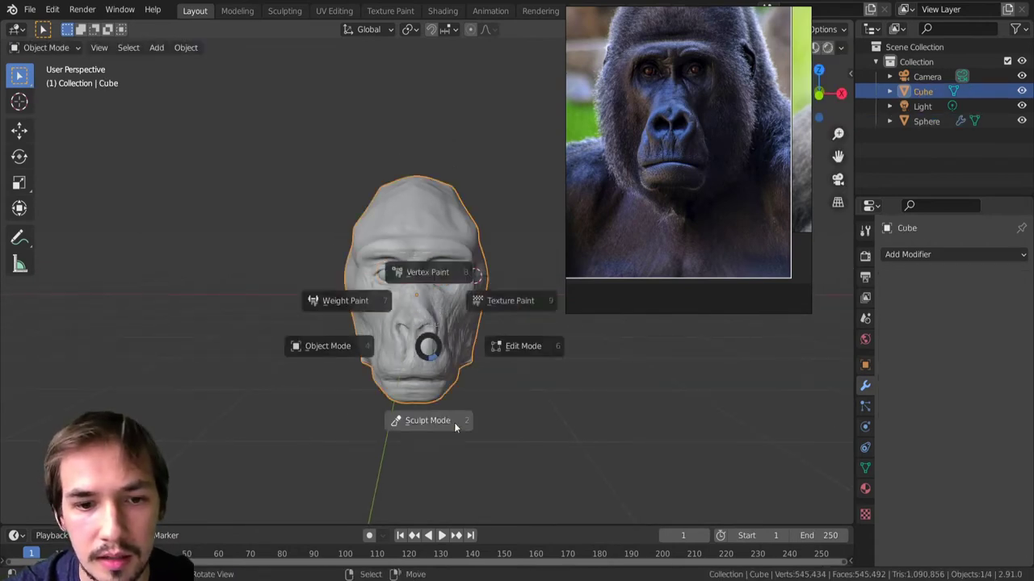
{"action": "left_click", "coordinate": [452, 432]}
{"action": "mouse_move", "coordinate": [420, 380]}
{"action": "middle_mouse_down"}
{"action": "mouse_move", "coordinate": [380, 323]}
{"action": "mouse_move", "coordinate": [410, 280]}
{"action": "middle_mouse_up"}
{"action": "key", "text": "bracketright"}
{"action": "key", "text": "bracketright"}
{"action": "mouse_move", "coordinate": [412, 372]}
{"action": "left_mouse_down"}
{"action": "mouse_move", "coordinate": [422, 355]}
{"action": "mouse_move", "coordinate": [449, 360]}
{"action": "left_mouse_up"}
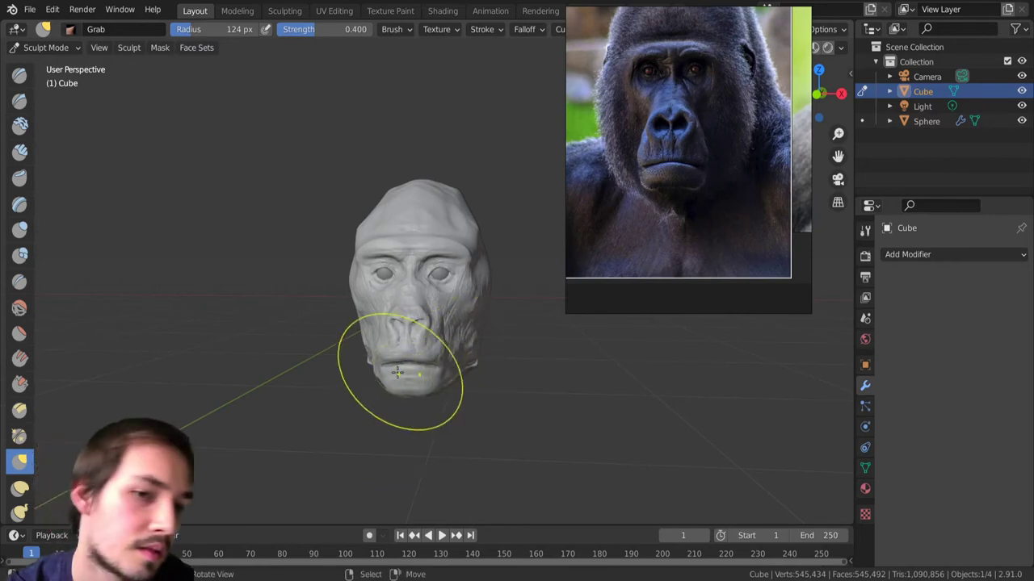
{"action": "left_click_drag", "start_coordinate": [370, 353], "coordinate": [366, 343]}
{"action": "key", "text": "bracketleft"}
{"action": "key", "text": "bracketleft"}
{"action": "middle_click_drag", "start_coordinate": [350, 313], "coordinate": [300, 323]}
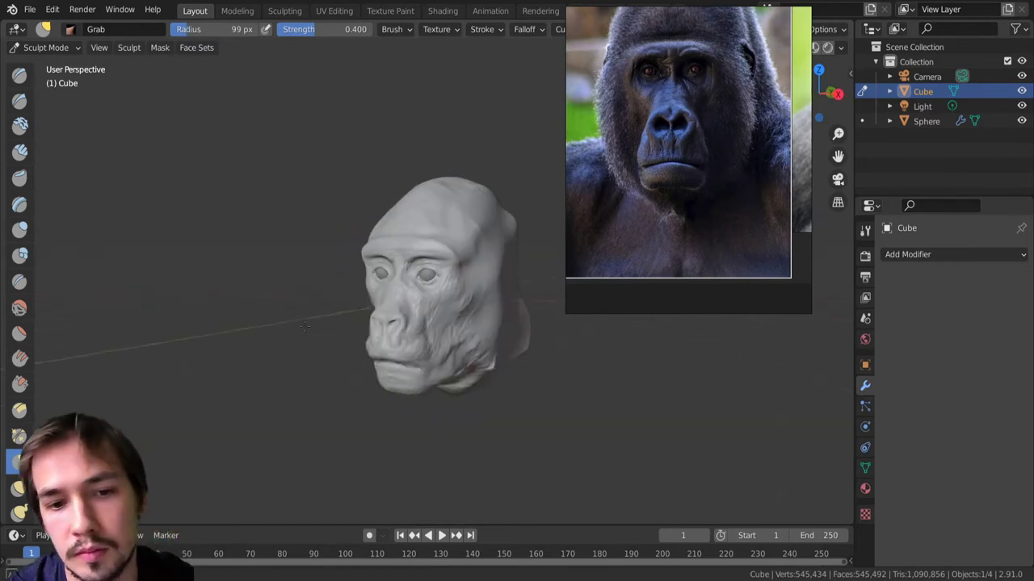
Build up the area around the outer eye corner with Clay Strips at 48 px radius.
{"action": "left_click", "coordinate": [19, 151]}
{"action": "key", "text": "bracketleft"}
{"action": "key", "text": "bracketleft"}
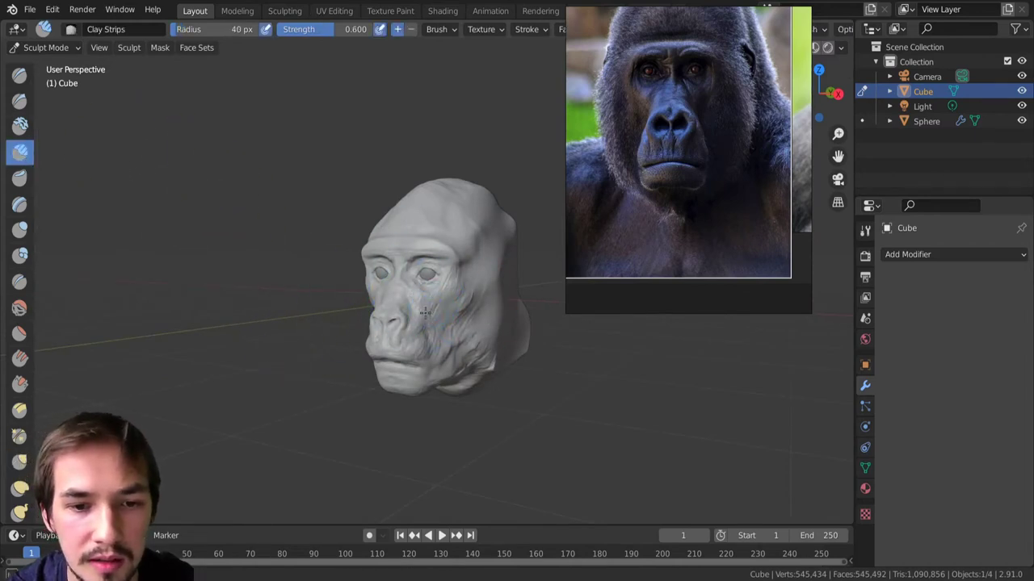
{"action": "mouse_move", "coordinate": [432, 298]}
{"action": "middle_mouse_down"}
{"action": "mouse_move", "coordinate": [448, 323]}
{"action": "mouse_move", "coordinate": [457, 385]}
{"action": "mouse_move", "coordinate": [436, 347]}
{"action": "mouse_move", "coordinate": [465, 326]}
{"action": "middle_mouse_up"}
{"action": "scroll", "coordinate": [448, 339], "scroll_direction": "up", "scroll_amount": 3}
{"action": "key", "text": "bracketright"}
{"action": "middle_click_drag", "start_coordinate": [474, 272], "coordinate": [467, 242]}
{"action": "left_click_drag", "start_coordinate": [463, 241], "coordinate": [483, 267]}
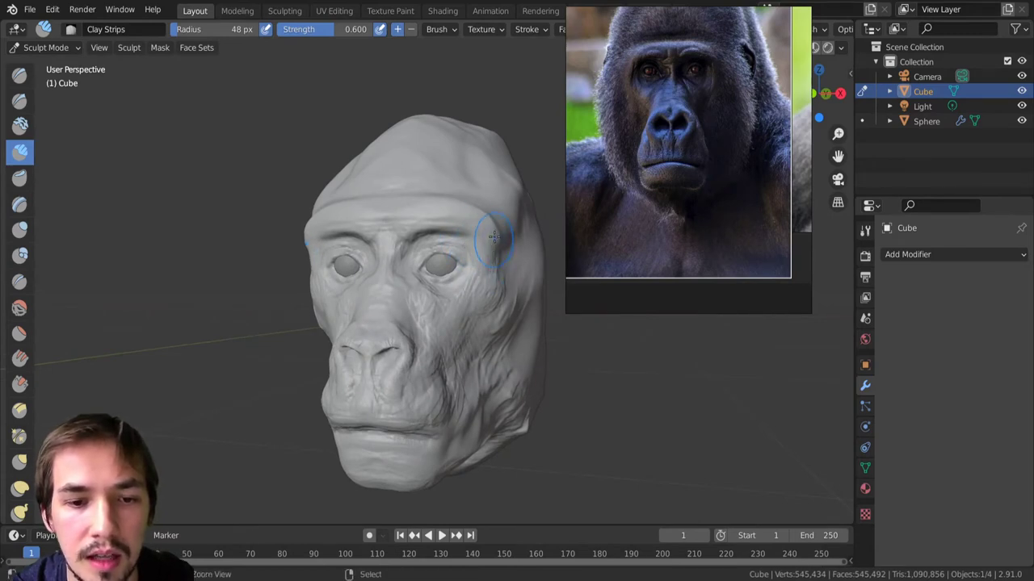
Refine the folds across the cheek beside the muzzle with Clay Strips at 48 px radius.
{"action": "middle_click_drag", "start_coordinate": [494, 235], "coordinate": [428, 416], "text": "ctrl"}
{"action": "scroll", "coordinate": [426, 422], "scroll_direction": "up", "scroll_amount": 3}
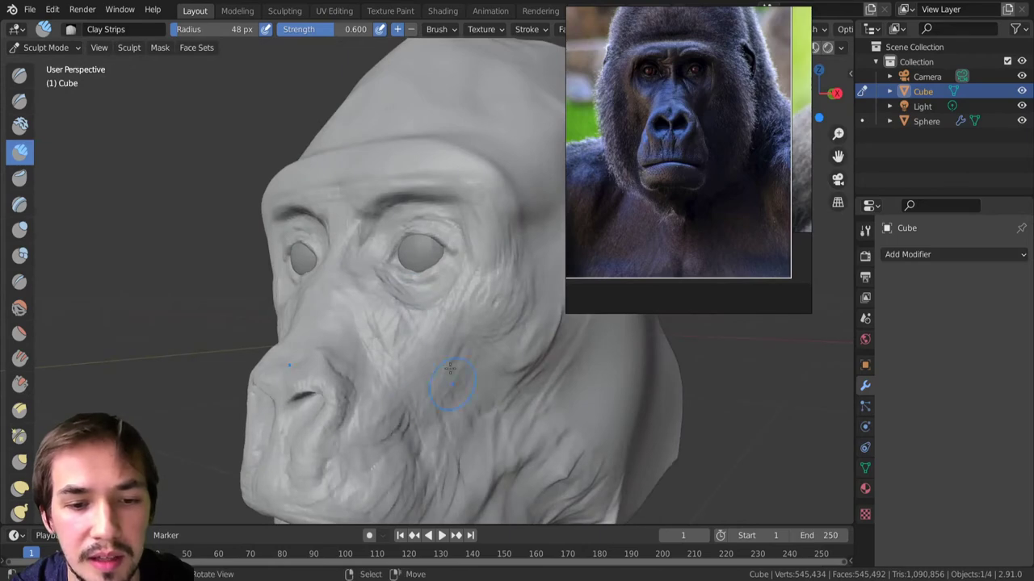
{"action": "middle_click_drag", "start_coordinate": [453, 369], "coordinate": [479, 316]}
{"action": "scroll", "coordinate": [484, 347], "scroll_direction": "down", "scroll_amount": 3}
{"action": "middle_click_drag", "start_coordinate": [493, 383], "coordinate": [475, 358]}
{"action": "mouse_move", "coordinate": [480, 333]}
{"action": "left_mouse_down"}
{"action": "mouse_move", "coordinate": [480, 351]}
{"action": "mouse_move", "coordinate": [508, 346]}
{"action": "left_mouse_up"}
Add broad skin texture over the cheek and jaw with Clay Strips at 174 px and 113 px radius.
{"action": "middle_click_drag", "start_coordinate": [517, 354], "coordinate": [441, 324]}
{"action": "key", "text": "bracketright"}
{"action": "key", "text": "bracketright"}
{"action": "key", "text": "bracketright"}
{"action": "key", "text": "bracketright"}
{"action": "key", "text": "bracketright"}
{"action": "left_click_drag", "start_coordinate": [444, 375], "coordinate": [443, 419]}
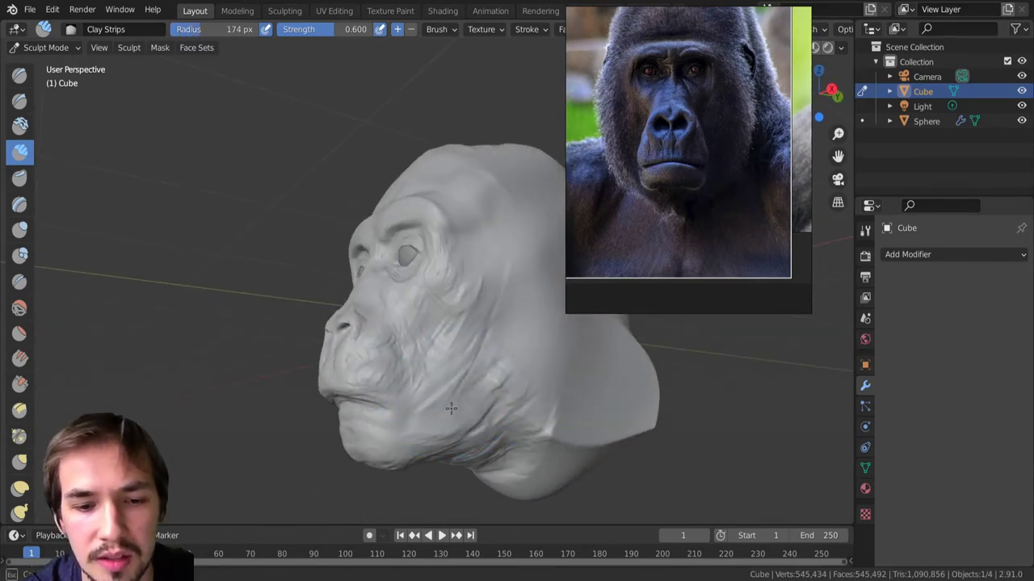
{"action": "key", "text": "f"}
{"action": "left_click", "coordinate": [470, 402]}
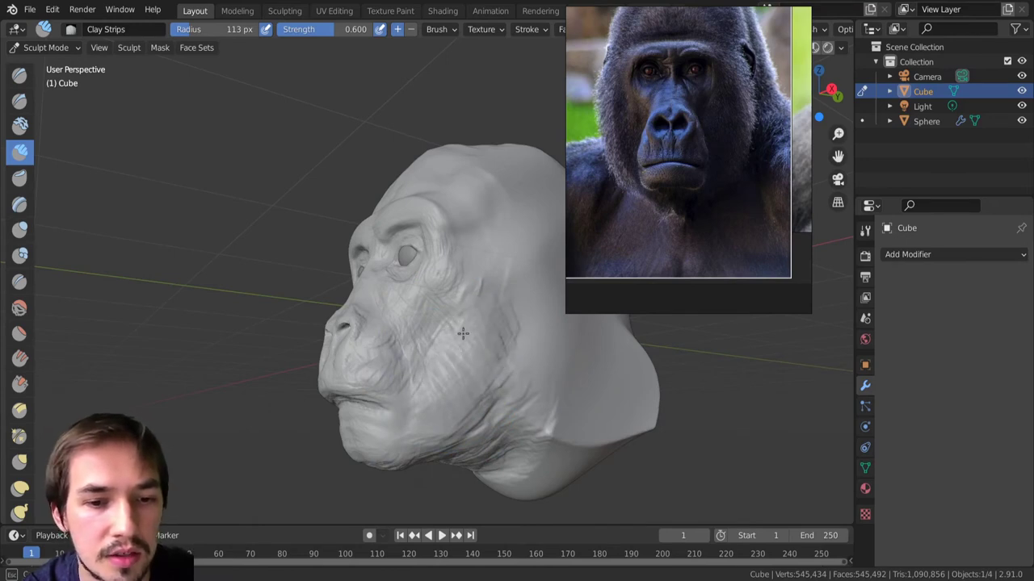
Adjust the side contour of the head beside the eyes with Grab at 138 px radius.
{"action": "mouse_move", "coordinate": [438, 374]}
{"action": "middle_mouse_down"}
{"action": "mouse_move", "coordinate": [452, 371]}
{"action": "mouse_move", "coordinate": [473, 400]}
{"action": "mouse_move", "coordinate": [475, 436]}
{"action": "mouse_move", "coordinate": [452, 335]}
{"action": "mouse_move", "coordinate": [423, 382]}
{"action": "mouse_move", "coordinate": [369, 380]}
{"action": "middle_mouse_up"}
{"action": "scroll", "coordinate": [469, 402], "scroll_direction": "down", "scroll_amount": 2}
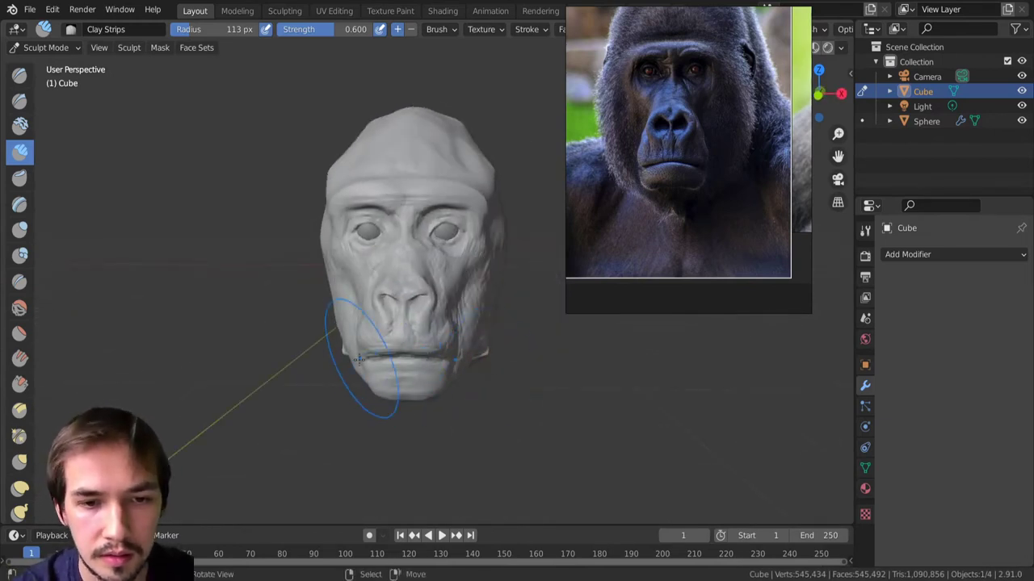
{"action": "key", "text": "g"}
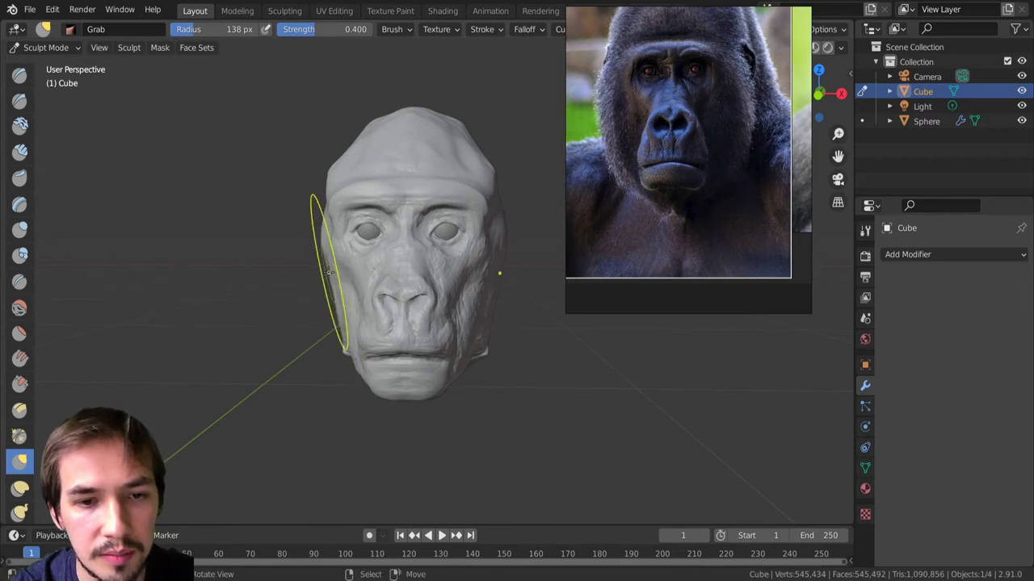
{"action": "left_click_drag", "start_coordinate": [321, 232], "coordinate": [320, 231]}
Reshape the outer end of the brow ridge with Grab at 89 px radius, and reduce the radius to 64 px.
{"action": "mouse_move", "coordinate": [422, 243]}
{"action": "middle_mouse_down"}
{"action": "mouse_move", "coordinate": [374, 275]}
{"action": "mouse_move", "coordinate": [395, 257]}
{"action": "middle_mouse_up"}
{"action": "key", "text": "bracketleft"}
{"action": "key", "text": "bracketleft"}
{"action": "key", "text": "bracketleft"}
{"action": "key", "text": "bracketleft"}
{"action": "left_click_drag", "start_coordinate": [449, 260], "coordinate": [441, 247]}
{"action": "key", "text": "f"}
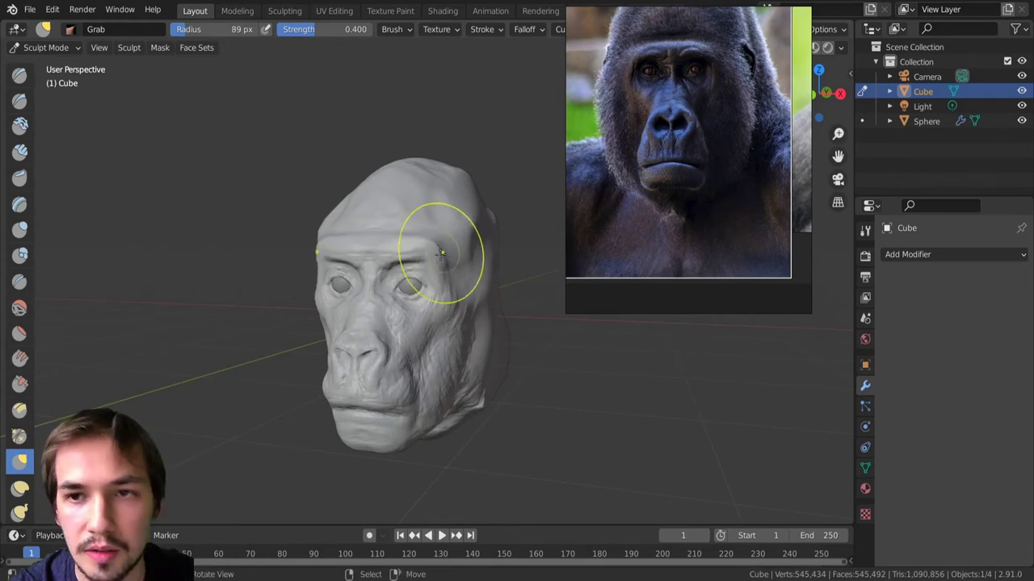
{"action": "left_click", "coordinate": [449, 274]}
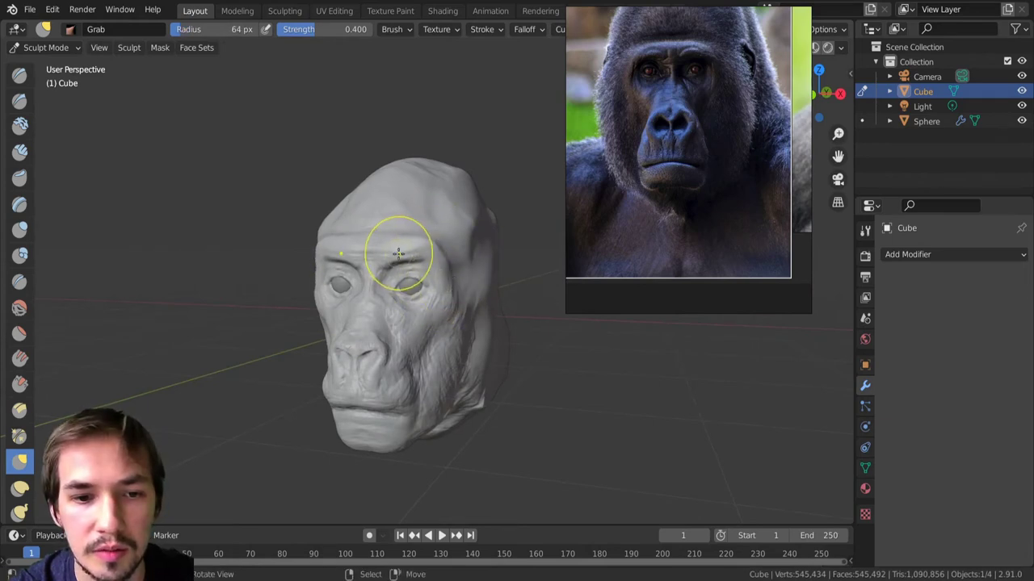
{"action": "middle_click_drag", "start_coordinate": [393, 257], "coordinate": [315, 249]}
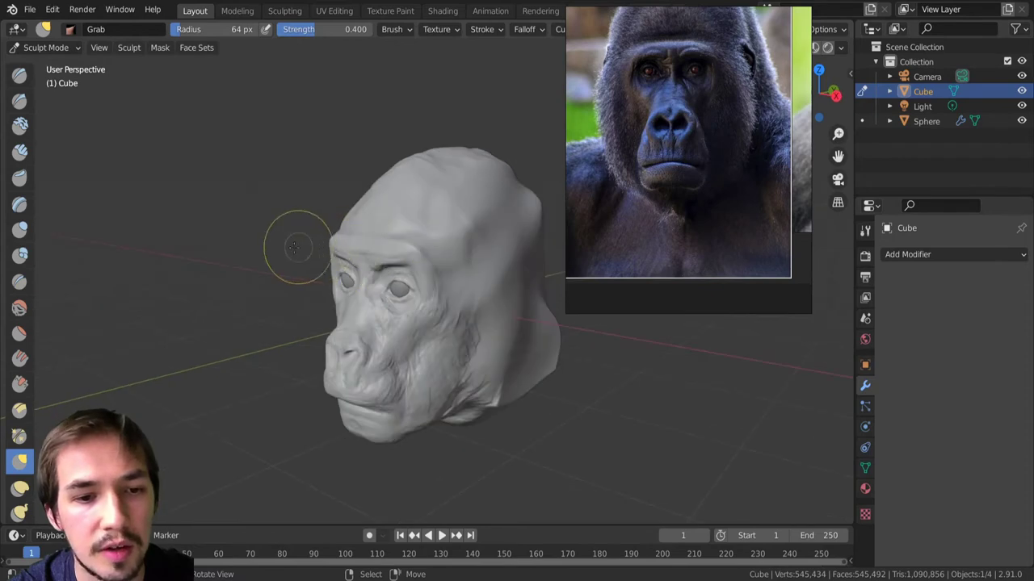
Sculpt frown wrinkles between and above the eyebrows with Clay Strips at 22 px and 26 px radius.
{"action": "left_click", "coordinate": [20, 151]}
{"action": "middle_click_drag", "start_coordinate": [365, 276], "coordinate": [334, 326], "text": "shift"}
{"action": "mouse_move", "coordinate": [334, 326]}
{"action": "middle_mouse_down"}
{"action": "mouse_move", "coordinate": [353, 333]}
{"action": "mouse_move", "coordinate": [330, 304]}
{"action": "middle_mouse_up"}
{"action": "key", "text": "f"}
{"action": "mouse_move", "coordinate": [332, 324]}
{"action": "left_mouse_down"}
{"action": "mouse_move", "coordinate": [334, 306]}
{"action": "mouse_move", "coordinate": [336, 326]}
{"action": "left_mouse_up"}
{"action": "left_click_drag", "start_coordinate": [336, 326], "coordinate": [341, 322]}
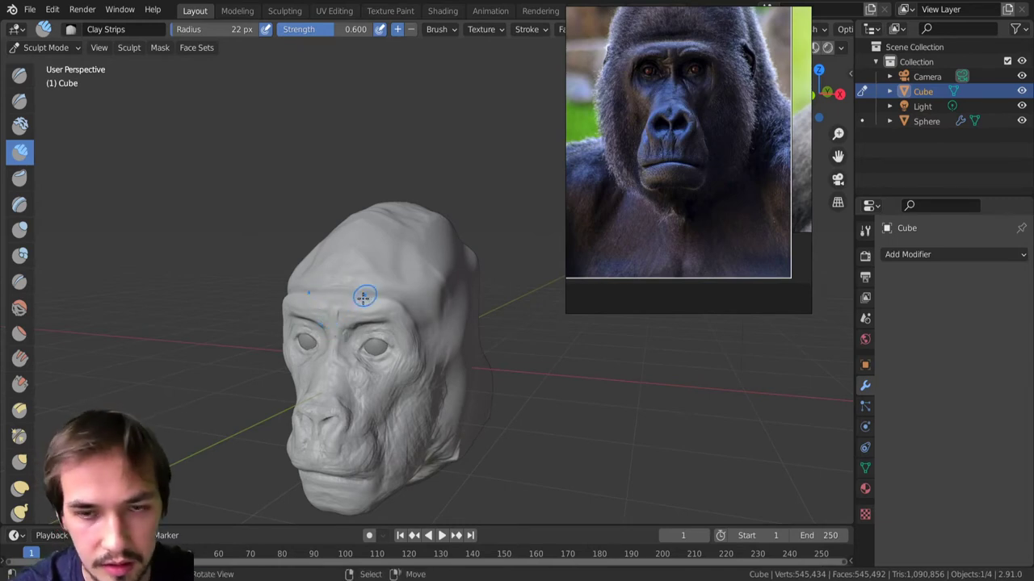
{"action": "left_click_drag", "start_coordinate": [362, 299], "coordinate": [369, 315]}
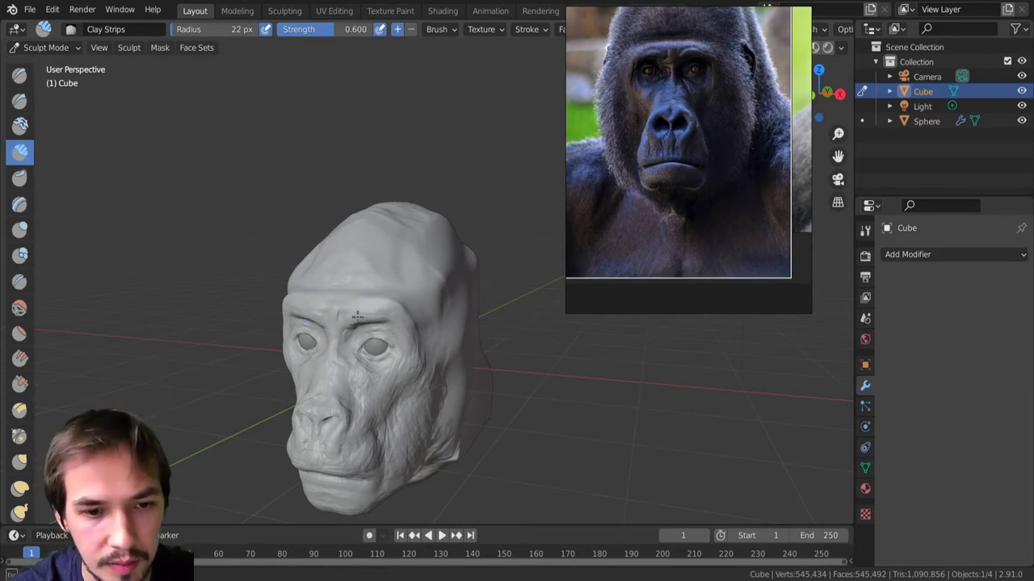
{"action": "middle_click_drag", "start_coordinate": [358, 337], "coordinate": [431, 329]}
{"action": "left_click_drag", "start_coordinate": [373, 356], "coordinate": [385, 357]}
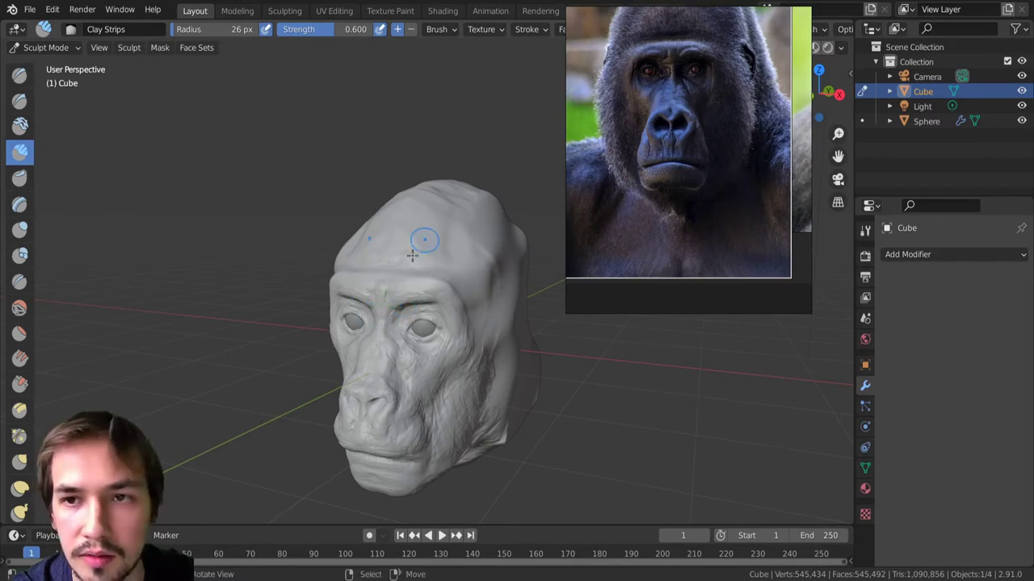
Deepen the vertical frown fold at the center of the brow ridge with Clay Strips at 27 px radius.
{"action": "key", "text": "bracketright"}
{"action": "key", "text": "bracketright"}
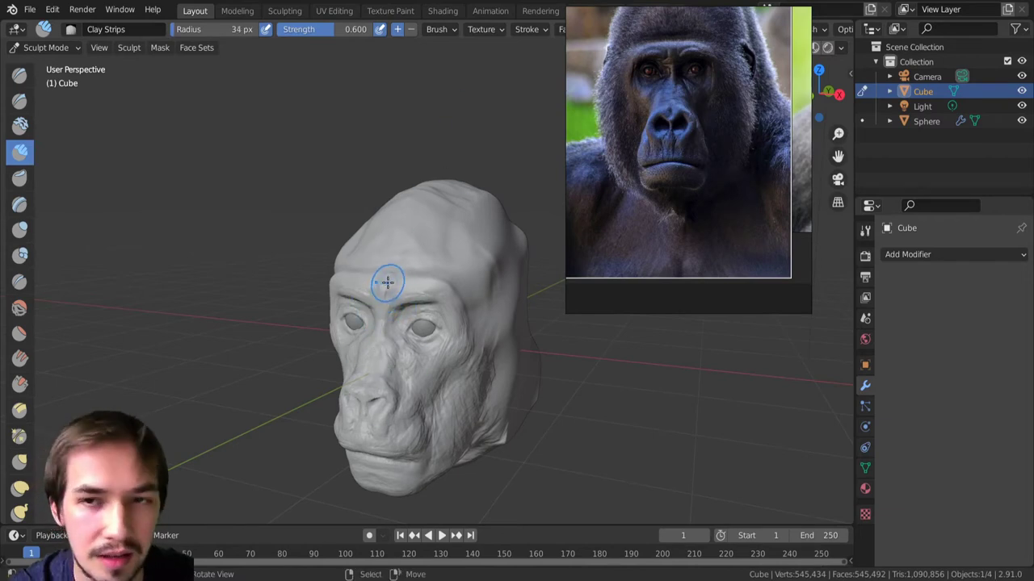
{"action": "middle_click_drag", "start_coordinate": [402, 288], "coordinate": [415, 285]}
{"action": "middle_click_drag", "start_coordinate": [415, 284], "coordinate": [410, 258], "text": "ctrl"}
{"action": "key", "text": "bracketleft"}
{"action": "key", "text": "bracketleft"}
{"action": "left_click_drag", "start_coordinate": [391, 295], "coordinate": [393, 307]}
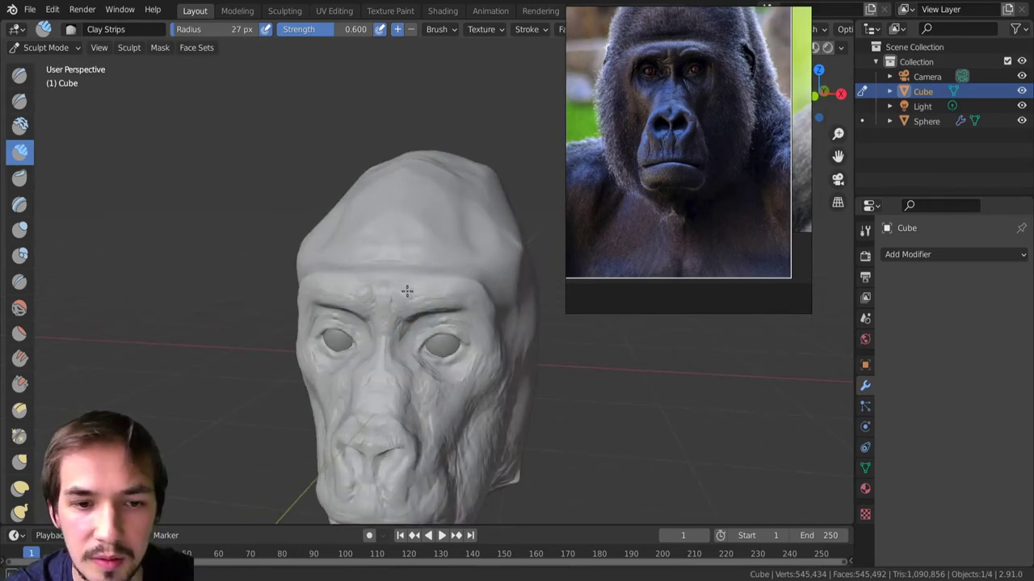
Carve sharp creases between the eyebrows with Draw Sharp at 16 px radius.
{"action": "mouse_move", "coordinate": [417, 286]}
{"action": "middle_mouse_down"}
{"action": "mouse_move", "coordinate": [332, 202]}
{"action": "mouse_move", "coordinate": [307, 226]}
{"action": "mouse_move", "coordinate": [374, 231]}
{"action": "mouse_move", "coordinate": [432, 277]}
{"action": "middle_mouse_up"}
{"action": "scroll", "coordinate": [405, 313], "scroll_direction": "down", "scroll_amount": 3}
{"action": "scroll", "coordinate": [422, 236], "scroll_direction": "up", "scroll_amount": 7}
{"action": "scroll", "coordinate": [430, 236], "scroll_direction": "down", "scroll_amount": 3}
{"action": "left_click", "coordinate": [19, 100]}
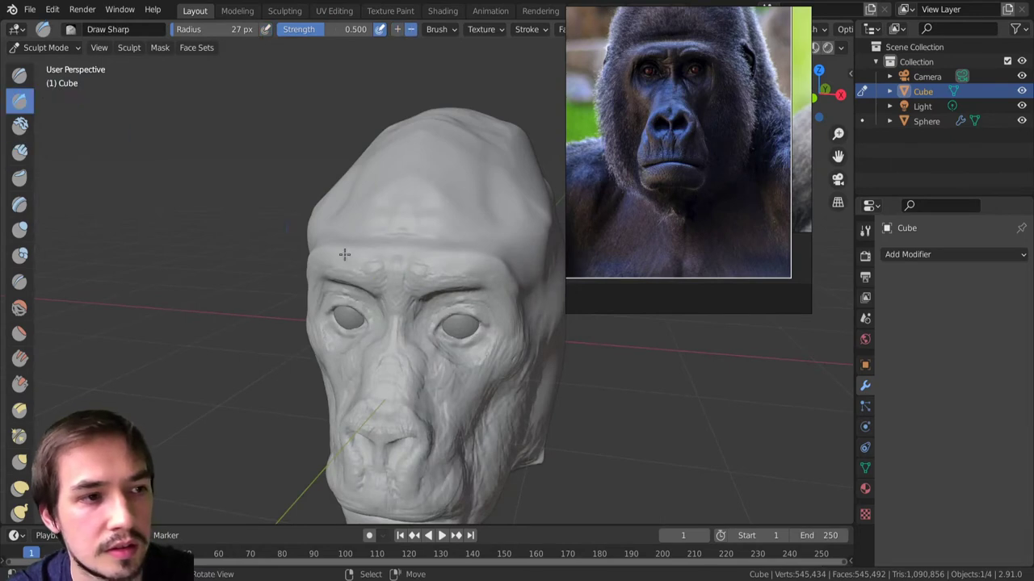
{"action": "key", "text": "bracketleft"}
{"action": "key", "text": "bracketleft"}
{"action": "key", "text": "bracketleft"}
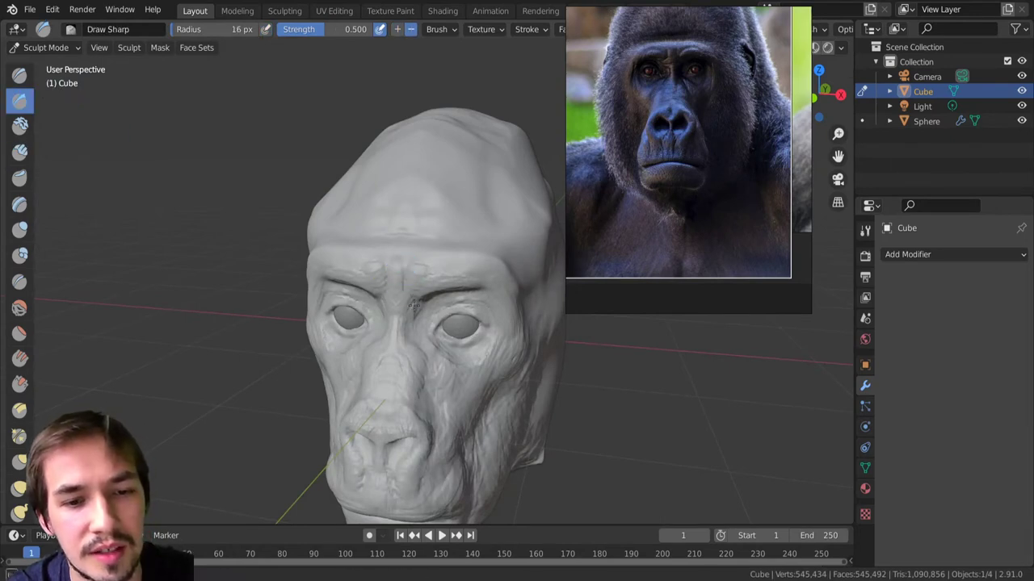
{"action": "left_click_drag", "start_coordinate": [424, 271], "coordinate": [411, 290]}
Flatten the top and bridge of the nose with Scrape/Peaks at 50 px radius.
{"action": "mouse_move", "coordinate": [399, 327]}
{"action": "middle_mouse_down"}
{"action": "mouse_move", "coordinate": [355, 311]}
{"action": "mouse_move", "coordinate": [368, 299]}
{"action": "mouse_move", "coordinate": [336, 286]}
{"action": "mouse_move", "coordinate": [369, 288]}
{"action": "mouse_move", "coordinate": [381, 307]}
{"action": "mouse_move", "coordinate": [353, 266]}
{"action": "middle_mouse_up"}
{"action": "key", "text": "c"}
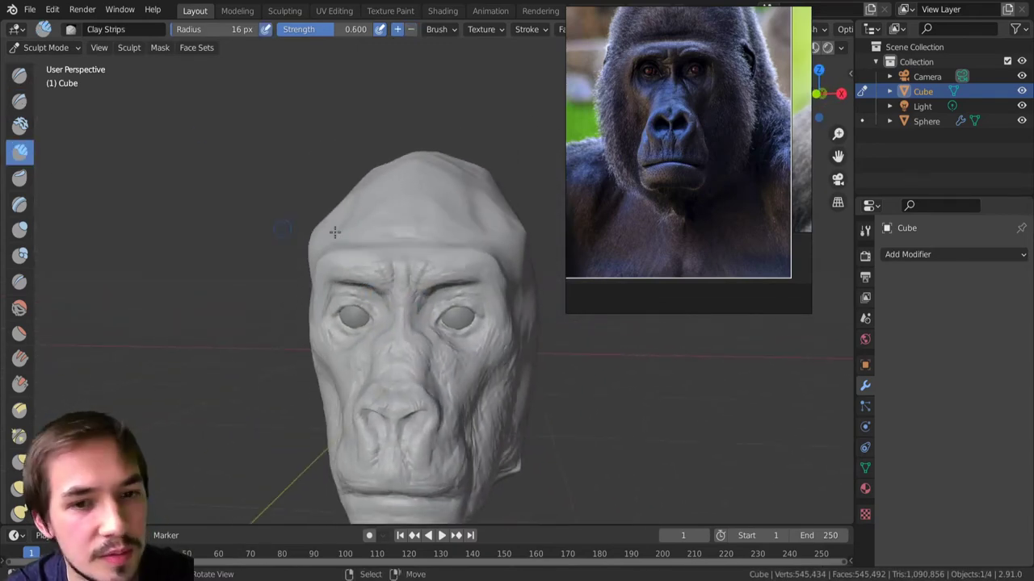
{"action": "middle_click_drag", "start_coordinate": [346, 231], "coordinate": [361, 335]}
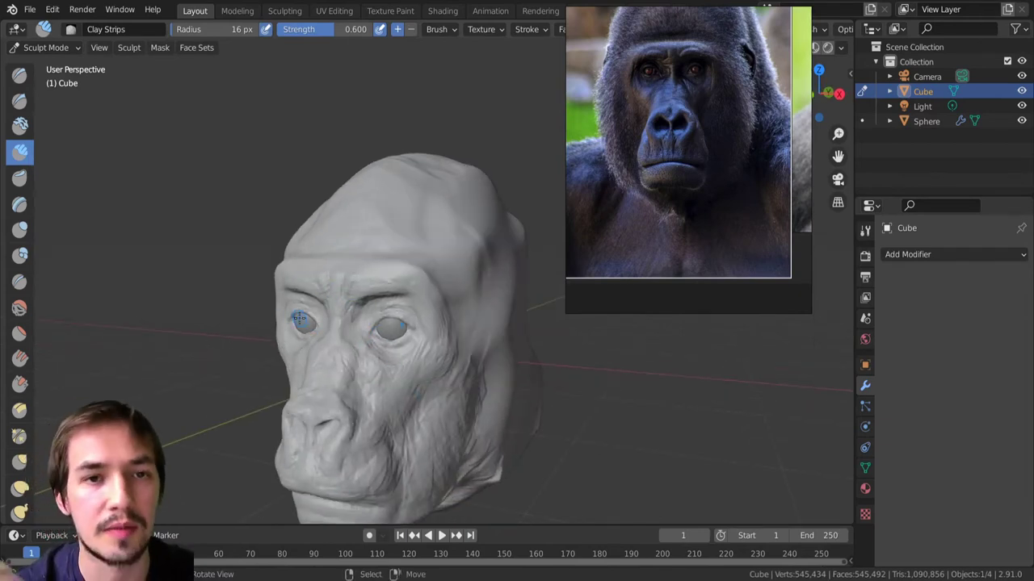
{"action": "middle_click_drag", "start_coordinate": [363, 217], "coordinate": [379, 233]}
{"action": "left_click", "coordinate": [20, 383]}
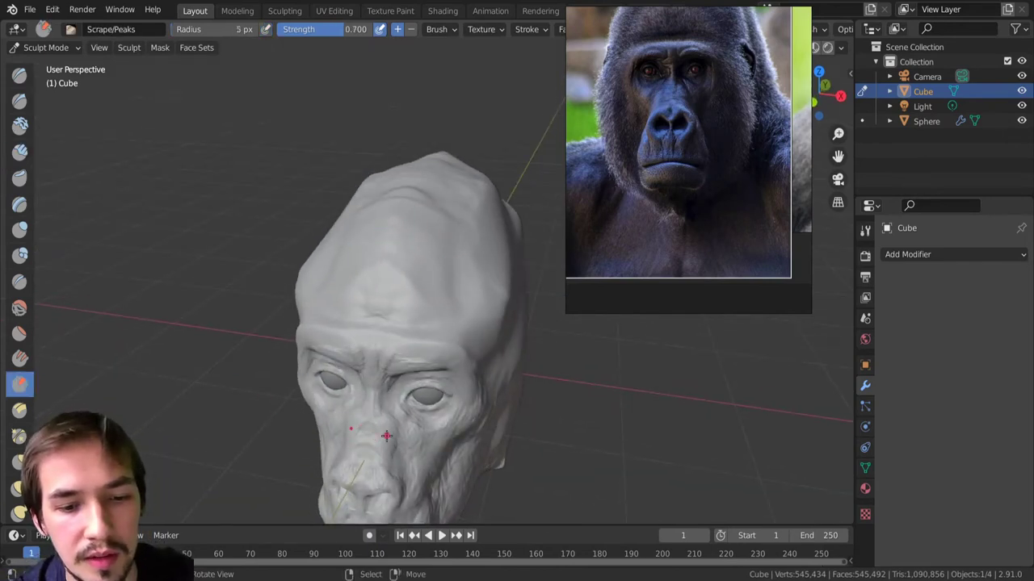
{"action": "key", "text": "f"}
{"action": "left_click", "coordinate": [371, 470]}
{"action": "mouse_move", "coordinate": [370, 468]}
{"action": "left_mouse_down"}
{"action": "mouse_move", "coordinate": [387, 419]}
{"action": "mouse_move", "coordinate": [361, 463]}
{"action": "left_mouse_up"}
{"action": "left_click_drag", "start_coordinate": [366, 410], "coordinate": [369, 429]}
{"action": "middle_click_drag", "start_coordinate": [369, 429], "coordinate": [404, 475]}
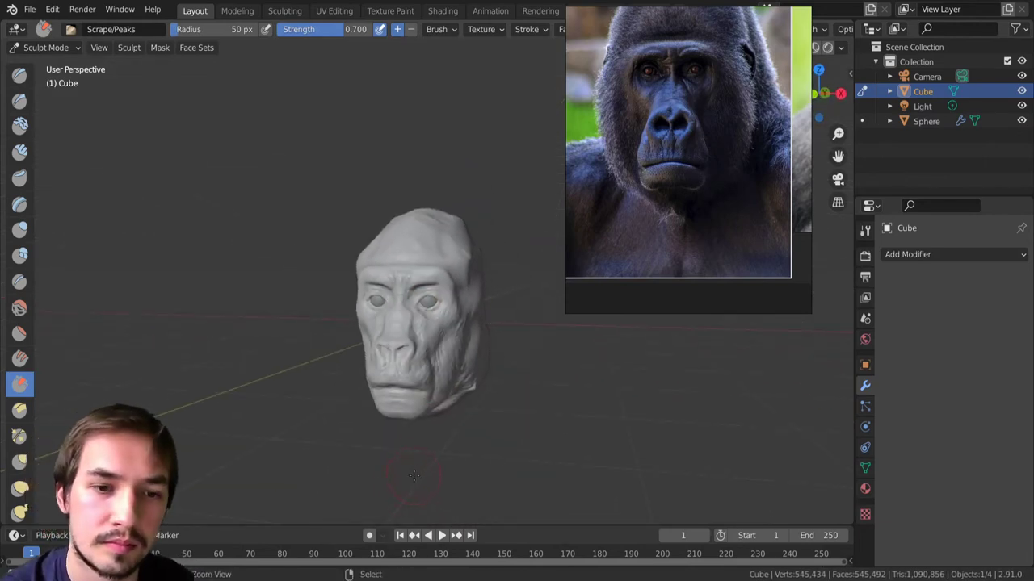
Sculpt horizontal wrinkles along the brow ridge with Clay Strips, using brush radii of 22 px and 76 px.
{"action": "mouse_move", "coordinate": [423, 349]}
{"action": "middle_mouse_down", "text": "ctrl"}
{"action": "mouse_move", "coordinate": [407, 274]}
{"action": "mouse_move", "coordinate": [369, 300]}
{"action": "middle_mouse_up", "text": "ctrl"}
{"action": "left_click", "coordinate": [19, 150]}
{"action": "key", "text": "bracketleft"}
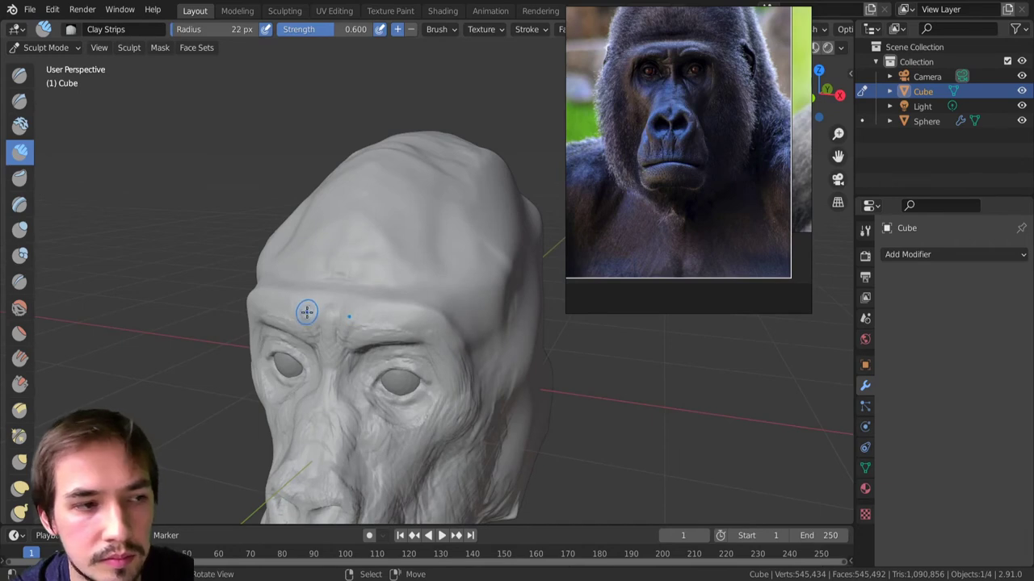
{"action": "key", "text": "f"}
{"action": "left_click", "coordinate": [360, 301]}
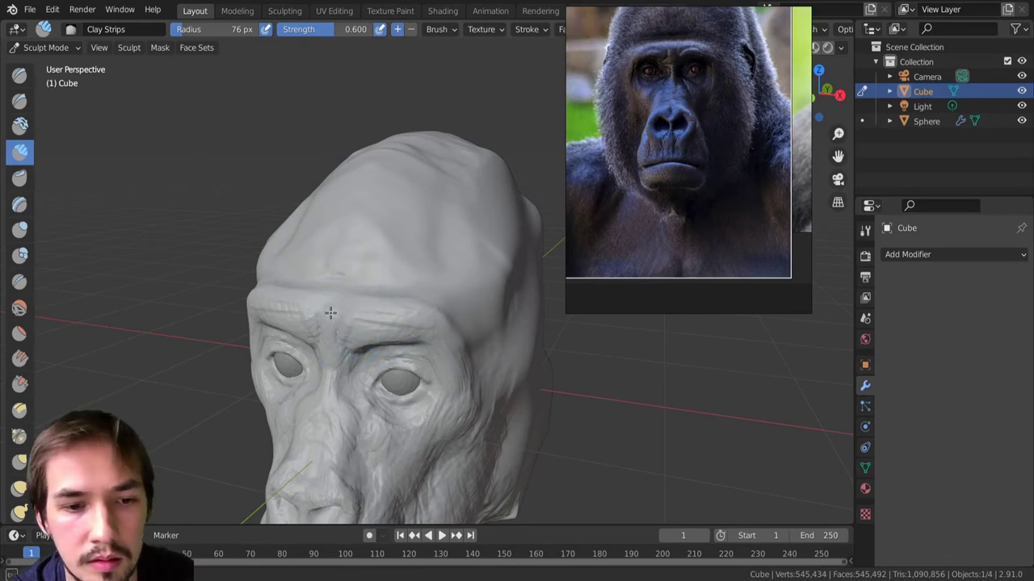
{"action": "middle_click_drag", "start_coordinate": [353, 296], "coordinate": [415, 279]}
{"action": "scroll", "coordinate": [425, 265], "scroll_direction": "down", "scroll_amount": 4}
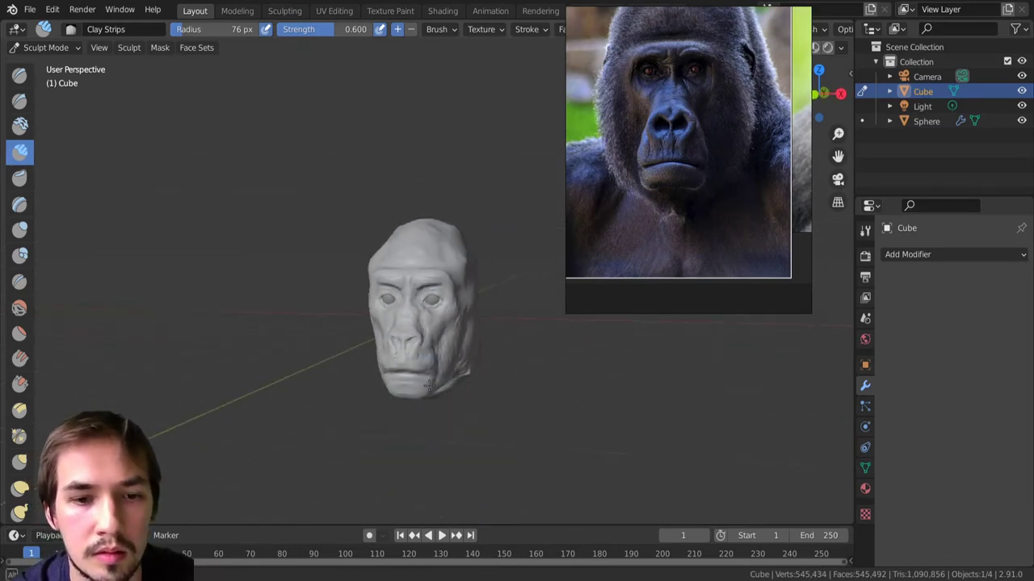
Reshape the rim of the eyelids around the eyeballs with Grab at 76 px radius.
{"action": "scroll", "coordinate": [407, 300], "scroll_direction": "up", "scroll_amount": 5}
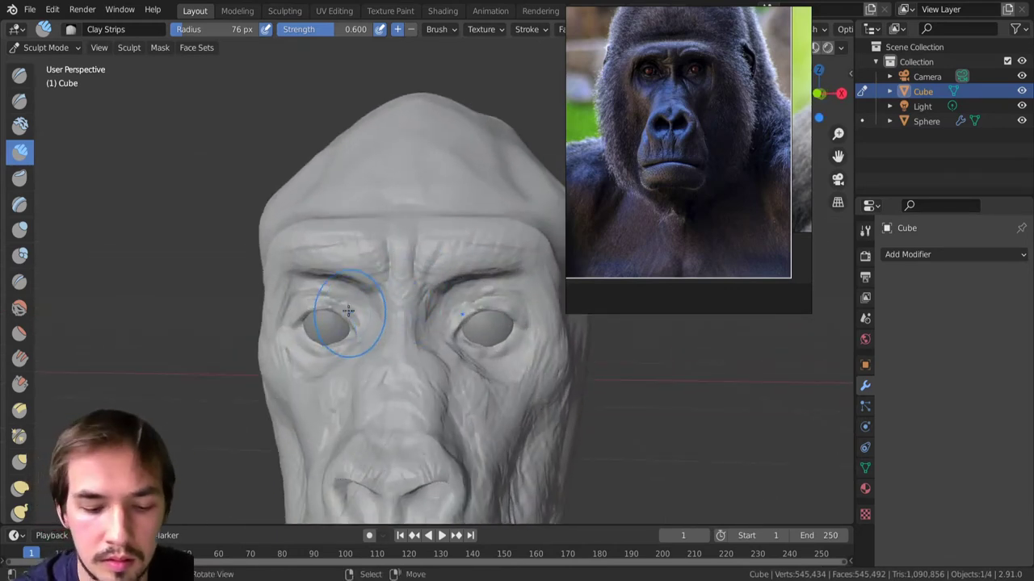
{"action": "key", "text": "g"}
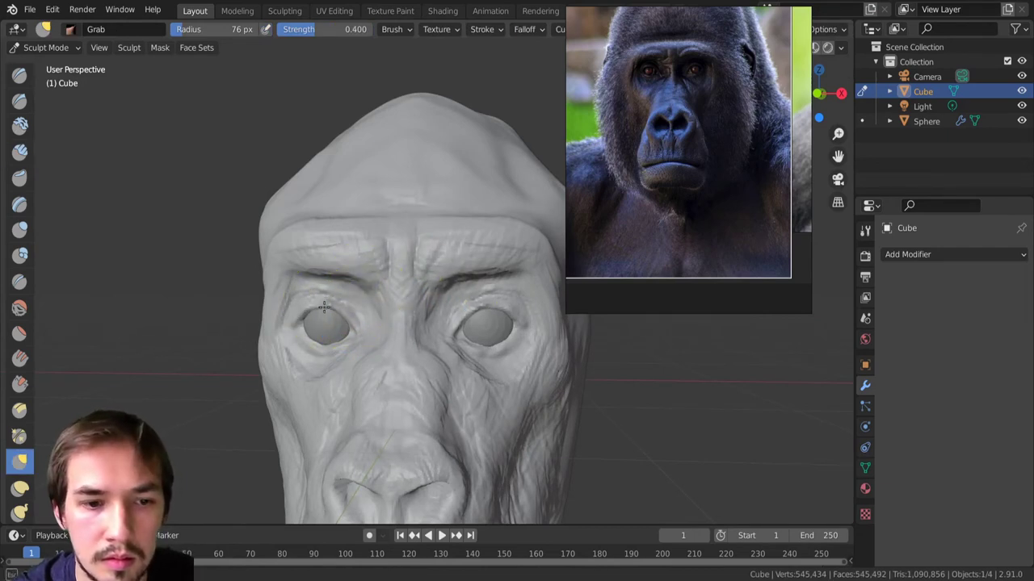
{"action": "left_click_drag", "start_coordinate": [291, 343], "coordinate": [311, 350]}
{"action": "middle_click_drag", "start_coordinate": [361, 344], "coordinate": [359, 293], "text": "ctrl"}
{"action": "mouse_move", "coordinate": [354, 335]}
{"action": "middle_mouse_down", "text": "shift"}
{"action": "mouse_move", "coordinate": [365, 304]}
{"action": "mouse_move", "coordinate": [418, 272]}
{"action": "middle_mouse_up", "text": "shift"}
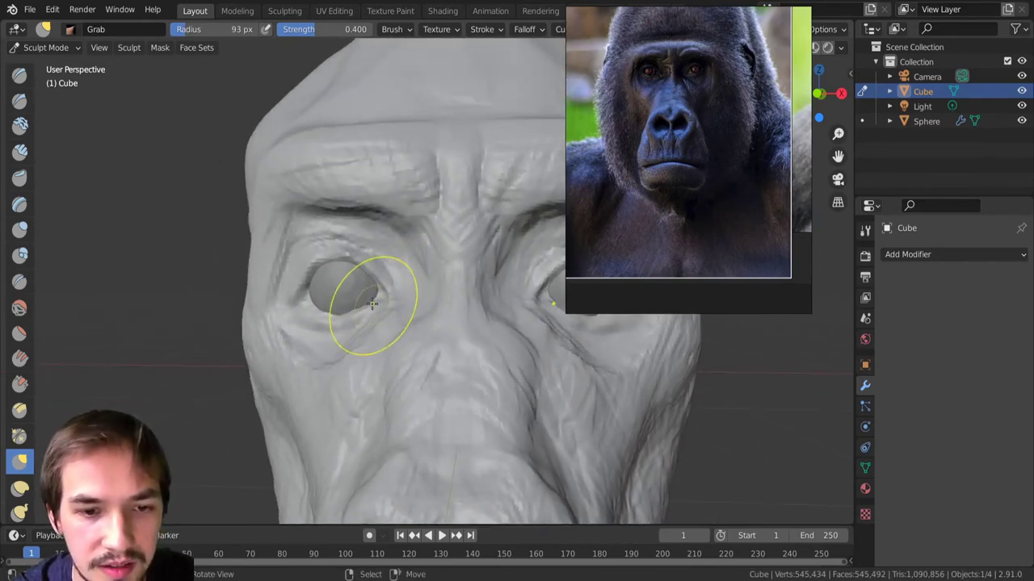
Fit the lower lid and inner eye corner to the eyeball with Grab at 93 px and 140 px radius.
{"action": "mouse_move", "coordinate": [371, 315]}
{"action": "middle_mouse_down"}
{"action": "mouse_move", "coordinate": [471, 304]}
{"action": "mouse_move", "coordinate": [339, 328]}
{"action": "mouse_move", "coordinate": [425, 347]}
{"action": "mouse_move", "coordinate": [386, 342]}
{"action": "middle_mouse_up"}
{"action": "key", "text": "bracketright"}
{"action": "key", "text": "bracketright"}
{"action": "key", "text": "bracketright"}
{"action": "key", "text": "bracketright"}
{"action": "left_click_drag", "start_coordinate": [458, 336], "coordinate": [451, 335]}
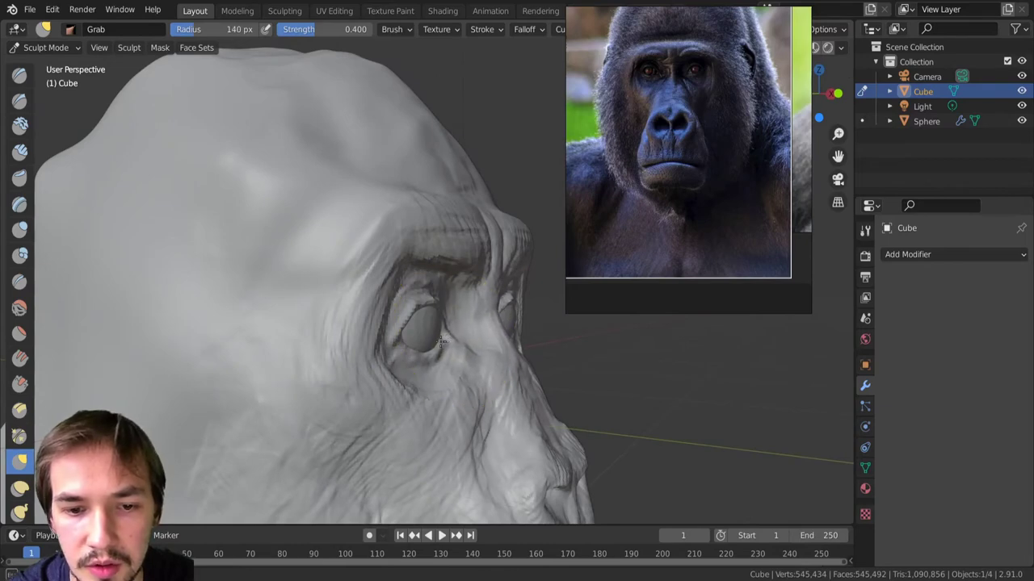
{"action": "middle_click_drag", "start_coordinate": [450, 335], "coordinate": [342, 357]}
{"action": "scroll", "coordinate": [369, 334], "scroll_direction": "down", "scroll_amount": 5}
{"action": "scroll", "coordinate": [408, 418], "scroll_direction": "up", "scroll_amount": 4}
Build up the skin between the inner eye corner and the nose bridge with Clay Strips at 36 px and 32 px radius.
{"action": "left_click", "coordinate": [19, 151]}
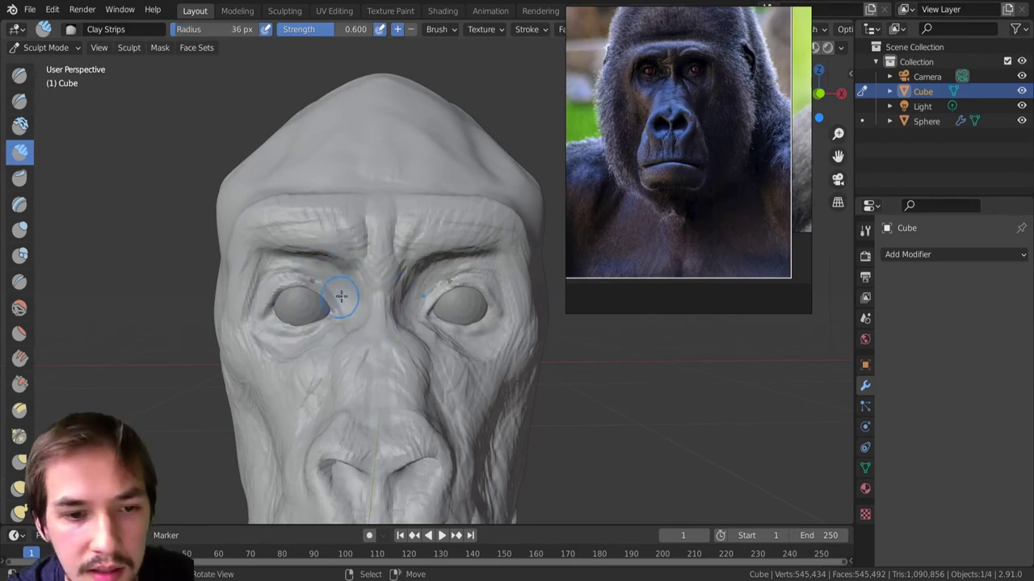
{"action": "mouse_move", "coordinate": [343, 297]}
{"action": "left_mouse_down"}
{"action": "mouse_move", "coordinate": [359, 310]}
{"action": "mouse_move", "coordinate": [371, 303]}
{"action": "left_mouse_up"}
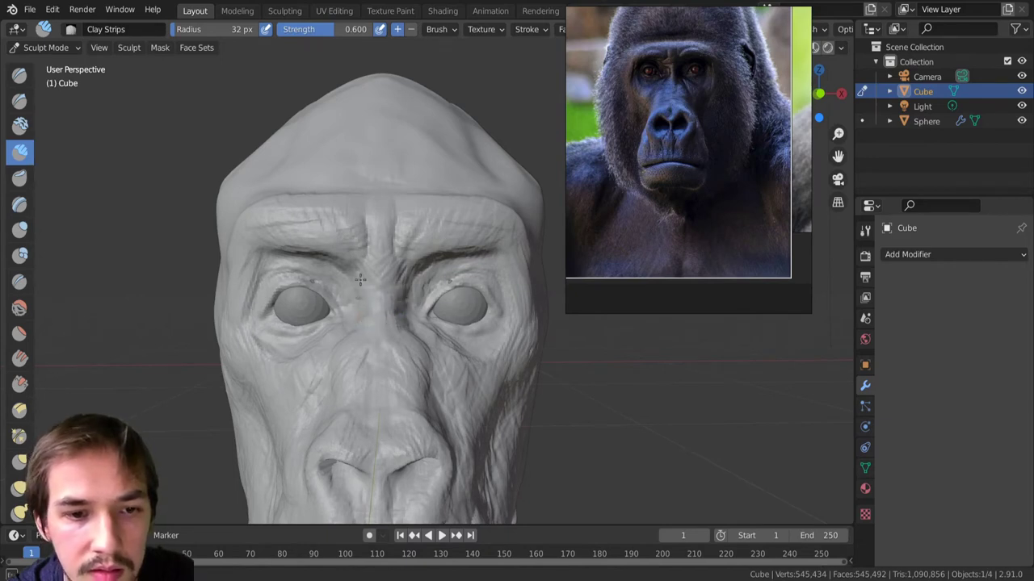
{"action": "scroll", "coordinate": [411, 450], "scroll_direction": "down", "scroll_amount": 8}
Build up the folds between the cheeks and the muzzle with Clay Strips, using brush radii from 35 px to 51 px.
{"action": "middle_click_drag", "start_coordinate": [402, 401], "coordinate": [408, 432]}
{"action": "middle_click_drag", "start_coordinate": [408, 432], "coordinate": [471, 321], "text": "ctrl"}
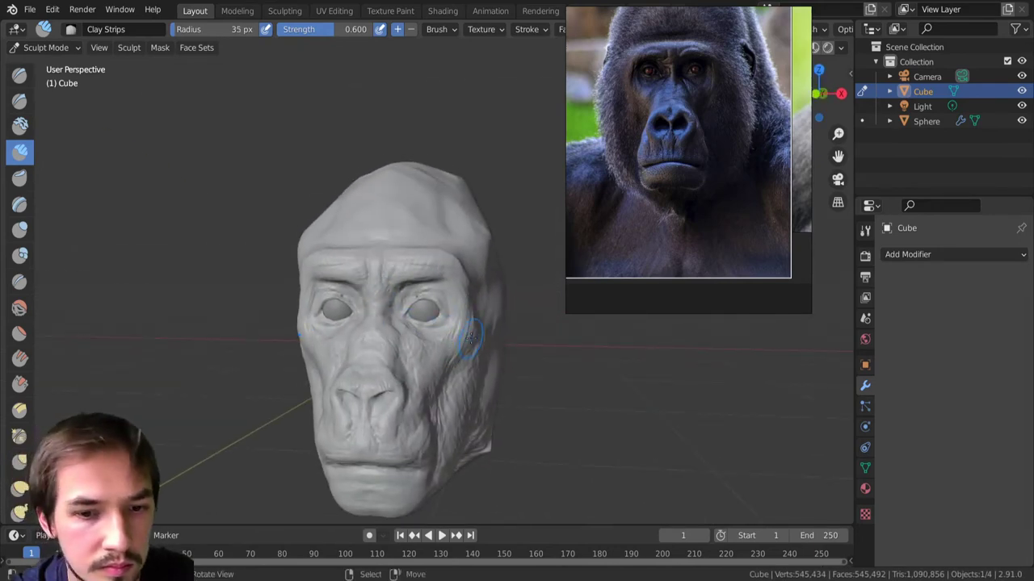
{"action": "middle_click_drag", "start_coordinate": [449, 373], "coordinate": [451, 347]}
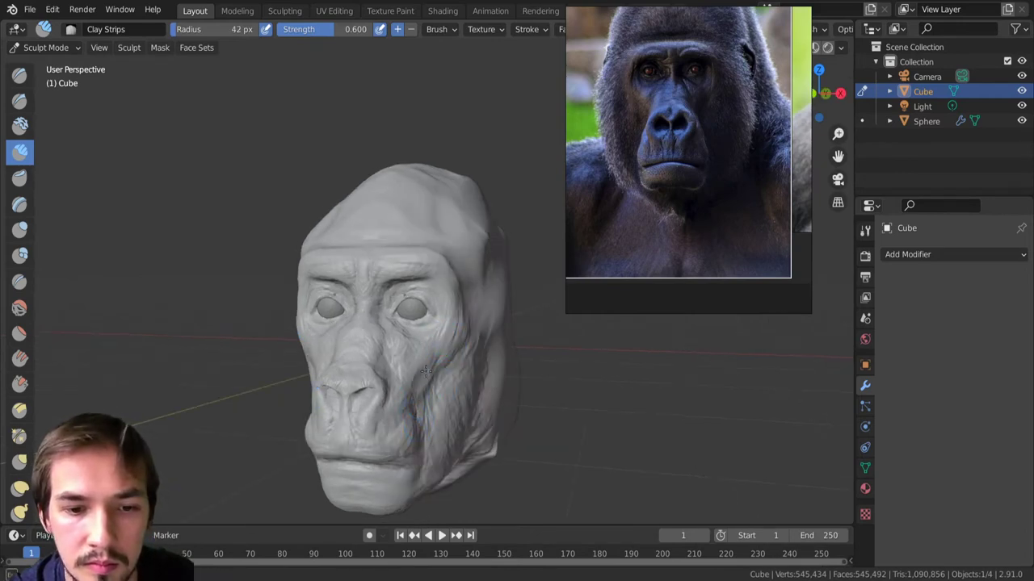
{"action": "scroll", "coordinate": [436, 406], "scroll_direction": "down", "scroll_amount": 3}
{"action": "middle_click_drag", "start_coordinate": [436, 406], "coordinate": [394, 342]}
{"action": "scroll", "coordinate": [430, 355], "scroll_direction": "up", "scroll_amount": 3}
{"action": "scroll", "coordinate": [427, 319], "scroll_direction": "up", "scroll_amount": 1}
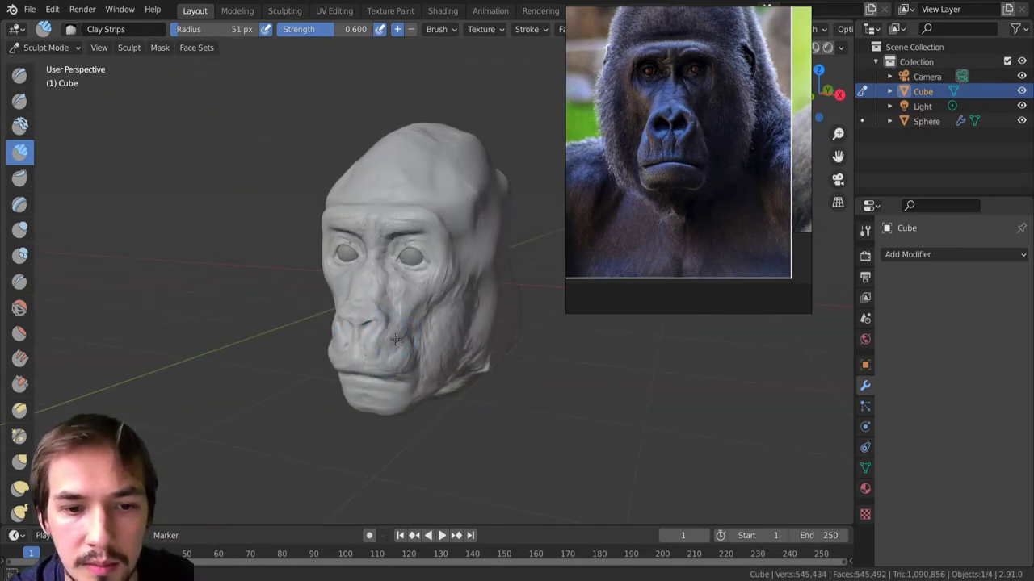
{"action": "left_click_drag", "start_coordinate": [394, 352], "coordinate": [389, 351]}
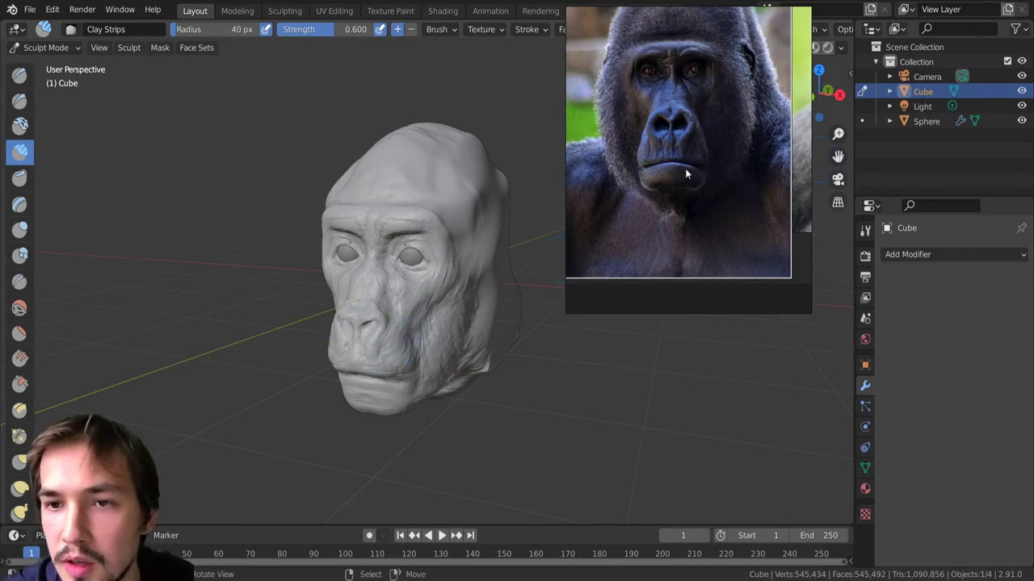
Examine the nose, mouth, cheeks and eyes in the reference photos, mainly the gorilla in front of green foliage.
{"action": "middle_click_drag", "start_coordinate": [695, 144], "coordinate": [559, 183]}
{"action": "middle_click_drag", "start_coordinate": [743, 123], "coordinate": [759, 134]}
{"action": "scroll", "coordinate": [759, 134], "scroll_direction": "down", "scroll_amount": 4}
{"action": "scroll", "coordinate": [759, 134], "scroll_direction": "up", "scroll_amount": 2}
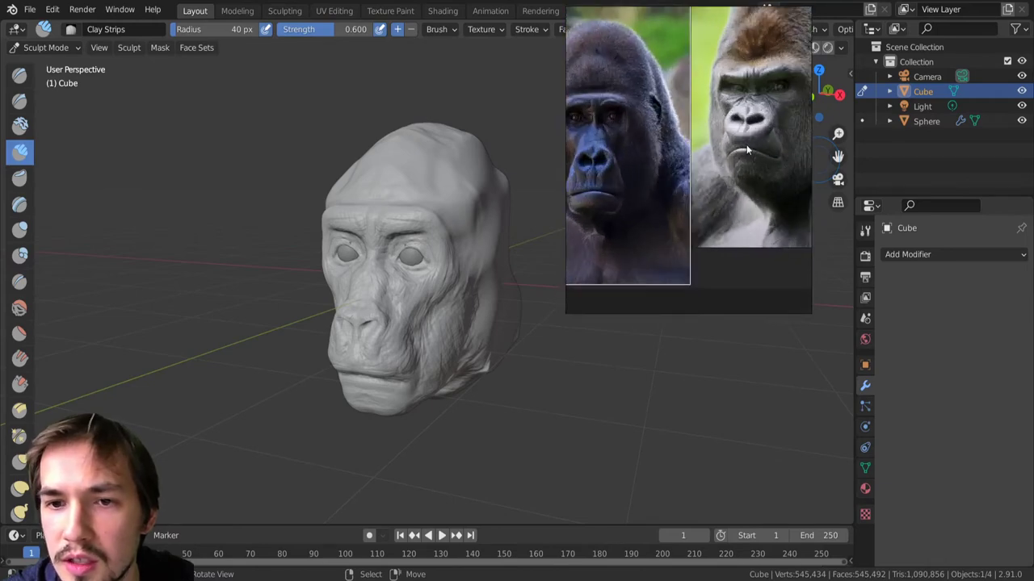
{"action": "scroll", "coordinate": [773, 121], "scroll_direction": "down", "scroll_amount": 5}
{"action": "middle_click_drag", "start_coordinate": [751, 133], "coordinate": [730, 235]}
{"action": "scroll", "coordinate": [718, 162], "scroll_direction": "up", "scroll_amount": 5}
{"action": "scroll", "coordinate": [717, 160], "scroll_direction": "up", "scroll_amount": 3}
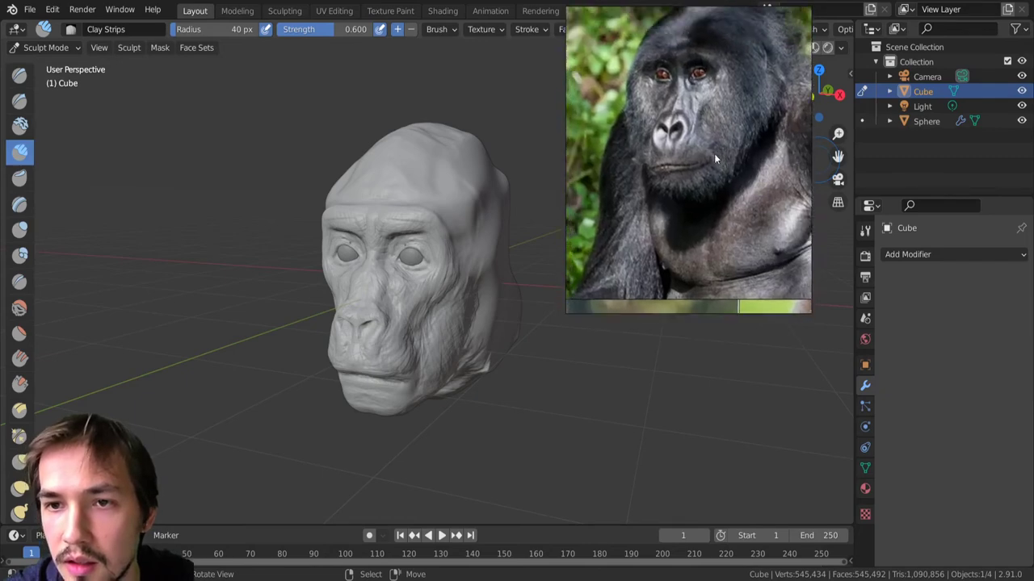
{"action": "scroll", "coordinate": [691, 128], "scroll_direction": "up", "scroll_amount": 3}
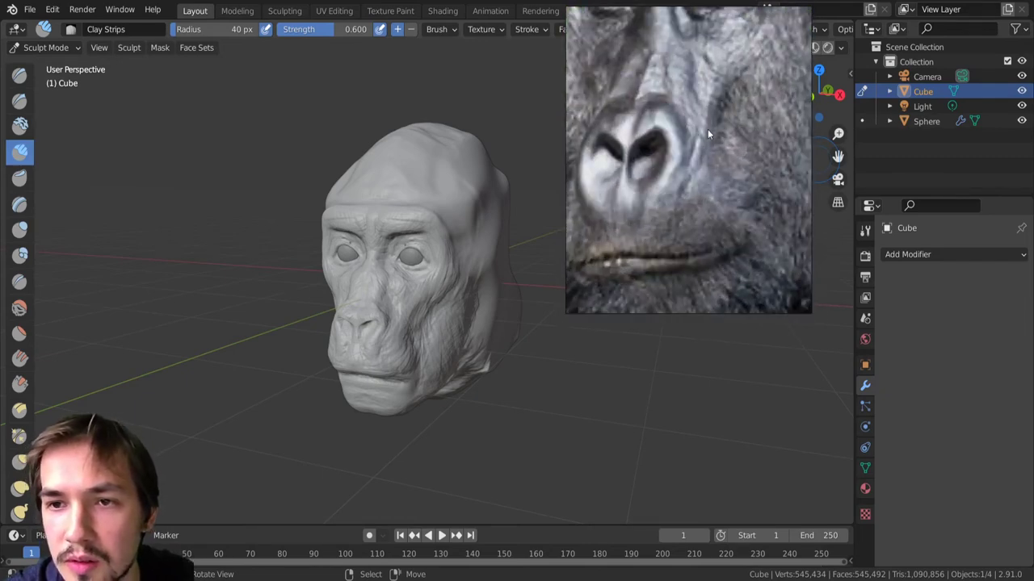
{"action": "scroll", "coordinate": [680, 191], "scroll_direction": "down", "scroll_amount": 6}
{"action": "middle_click_drag", "start_coordinate": [684, 198], "coordinate": [711, 338]}
{"action": "middle_click_drag", "start_coordinate": [722, 279], "coordinate": [740, 126]}
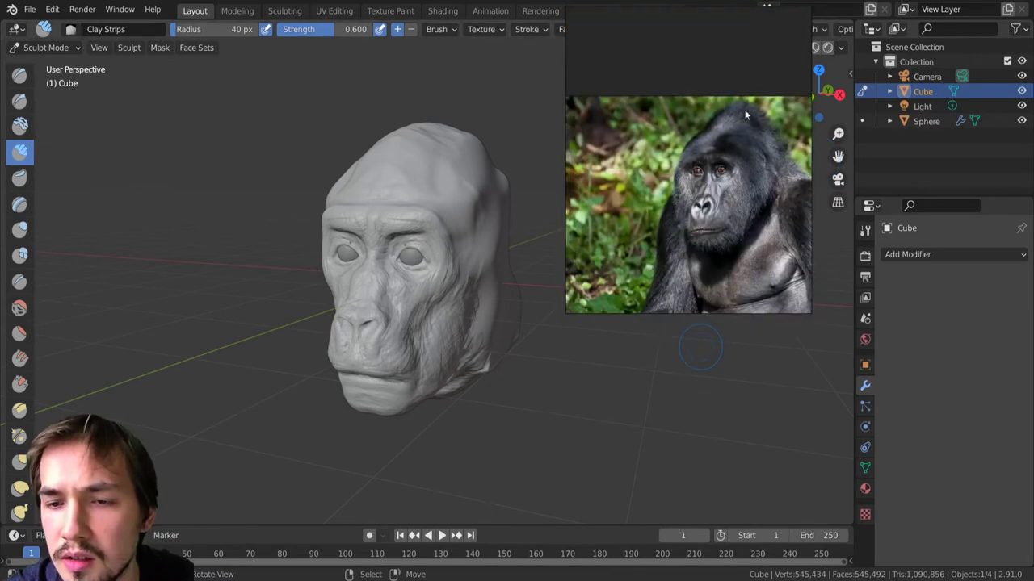
{"action": "scroll", "coordinate": [621, 227], "scroll_direction": "up", "scroll_amount": 3}
{"action": "middle_click_drag", "start_coordinate": [622, 228], "coordinate": [657, 147]}
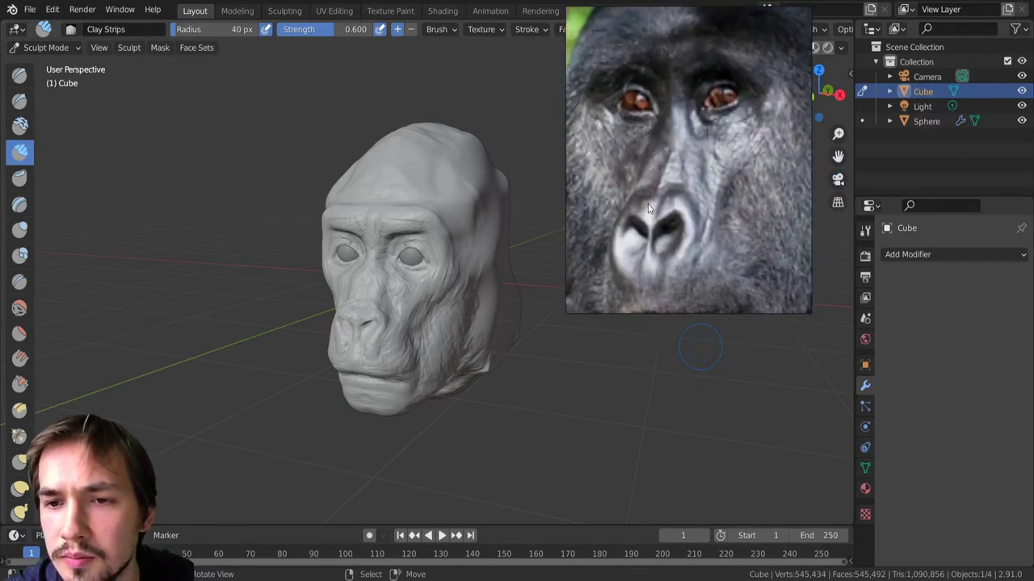
{"action": "scroll", "coordinate": [690, 178], "scroll_direction": "down", "scroll_amount": 1}
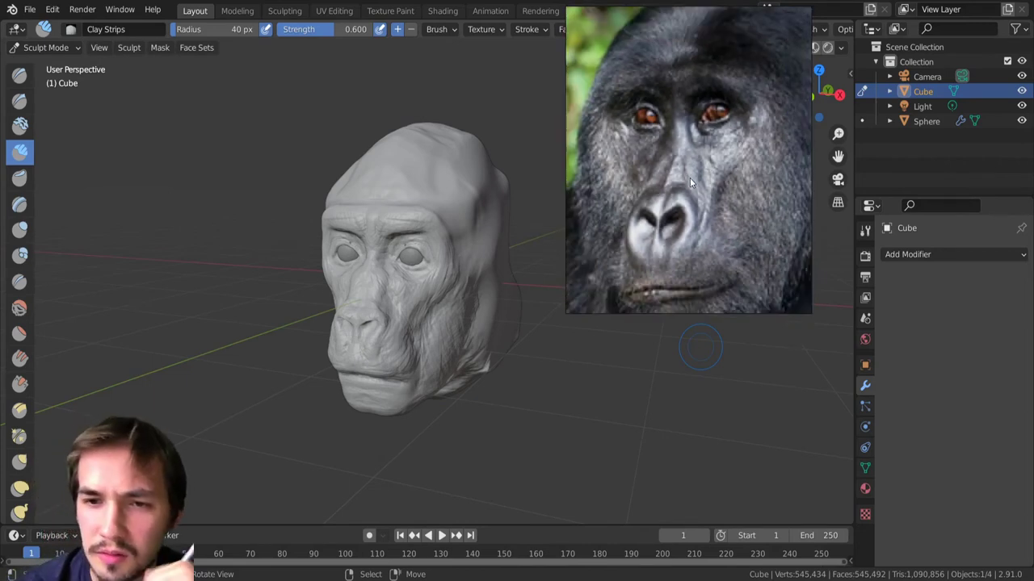
{"action": "scroll", "coordinate": [686, 180], "scroll_direction": "down", "scroll_amount": 1}
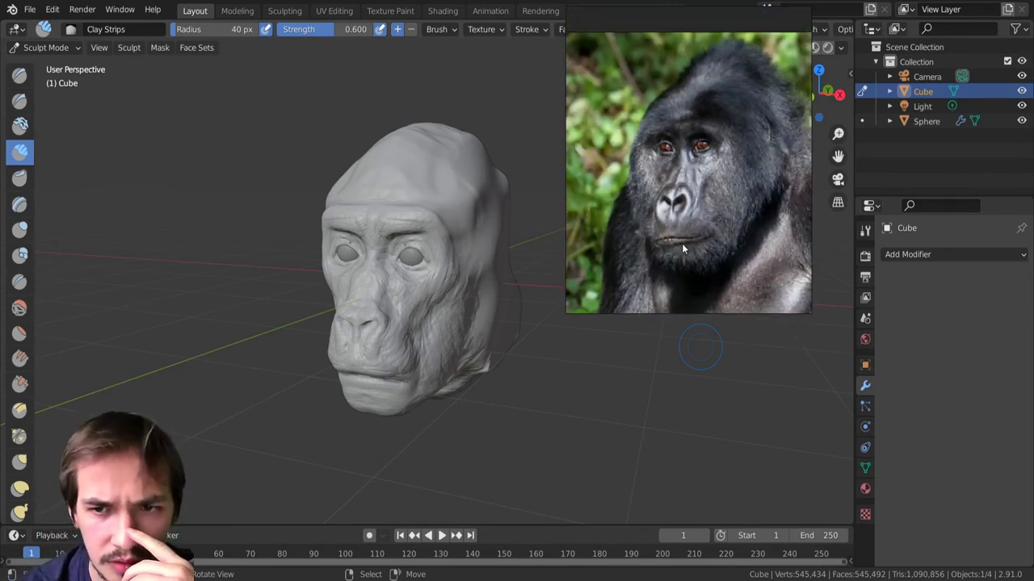
Compare the other gorilla reference photos and frame the face of the dark, front-facing gorilla.
{"action": "scroll", "coordinate": [685, 248], "scroll_direction": "down", "scroll_amount": 3}
{"action": "middle_click_drag", "start_coordinate": [686, 275], "coordinate": [526, 188]}
{"action": "middle_click_drag", "start_coordinate": [647, 167], "coordinate": [616, 183]}
{"action": "scroll", "coordinate": [615, 183], "scroll_direction": "up", "scroll_amount": 2}
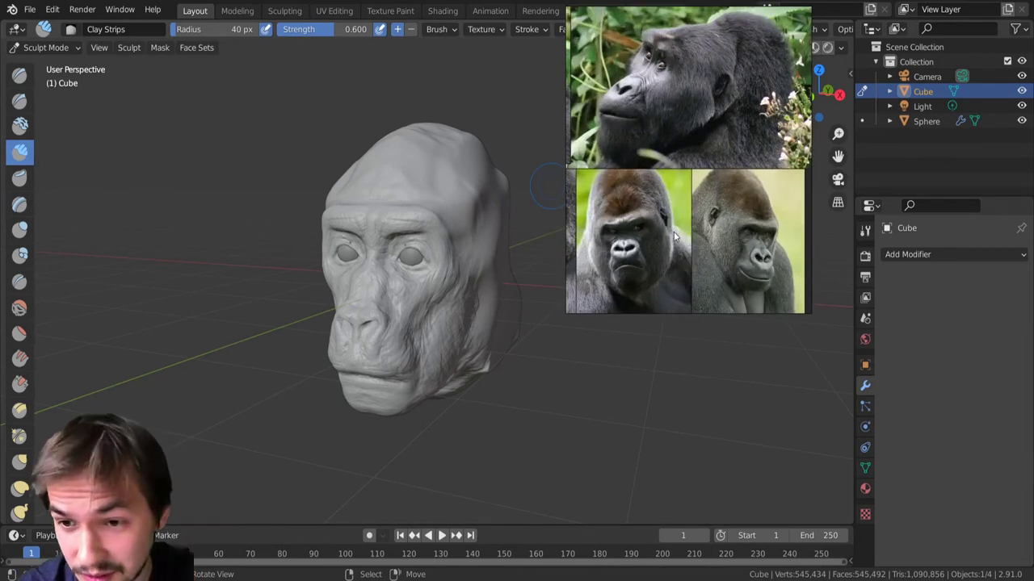
{"action": "scroll", "coordinate": [686, 258], "scroll_direction": "up", "scroll_amount": 4}
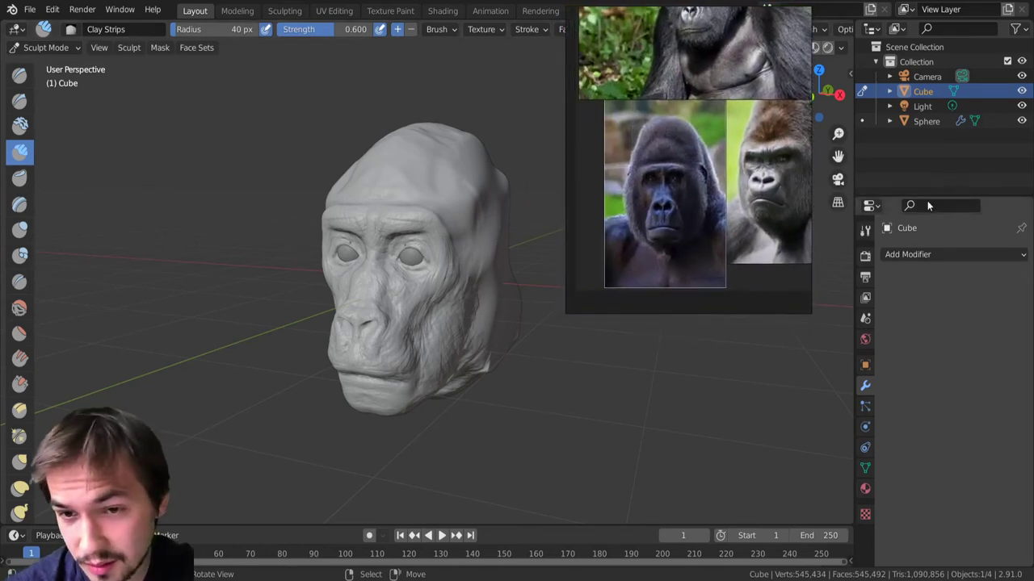
{"action": "scroll", "coordinate": [717, 237], "scroll_direction": "up", "scroll_amount": 4}
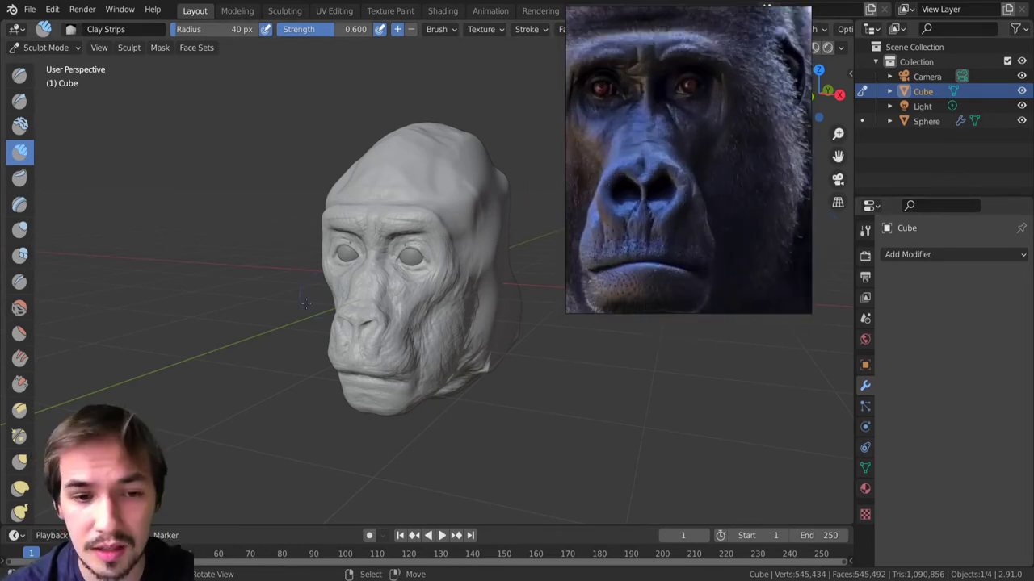
Add folds running down the cheek beside the nose with Clay Strips at 40 px radius.
{"action": "mouse_move", "coordinate": [380, 275]}
{"action": "middle_mouse_down"}
{"action": "mouse_move", "coordinate": [402, 277]}
{"action": "mouse_move", "coordinate": [255, 54]}
{"action": "middle_mouse_up"}
{"action": "middle_click_drag", "start_coordinate": [338, 320], "coordinate": [399, 233]}
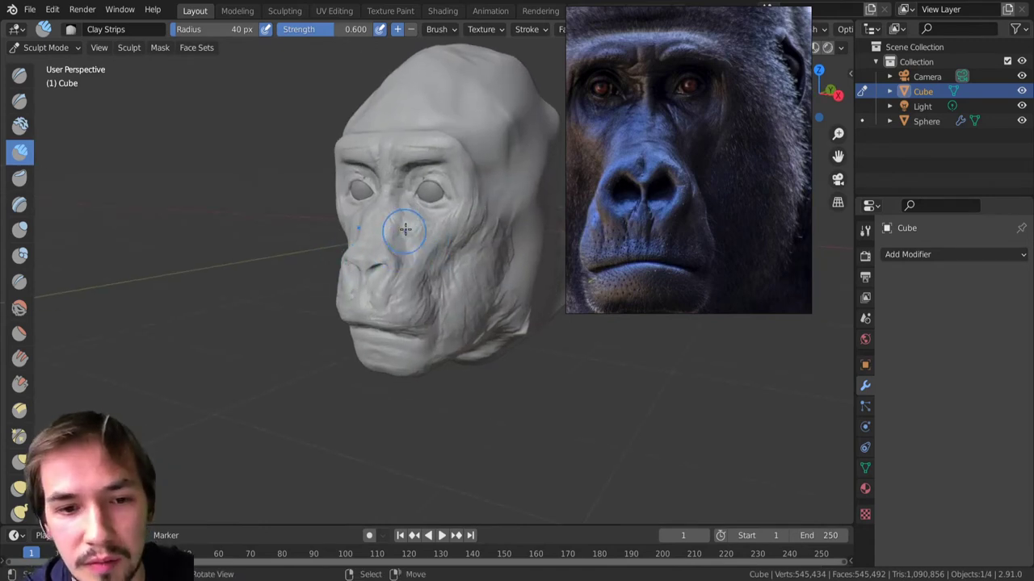
{"action": "left_click_drag", "start_coordinate": [404, 230], "coordinate": [396, 242]}
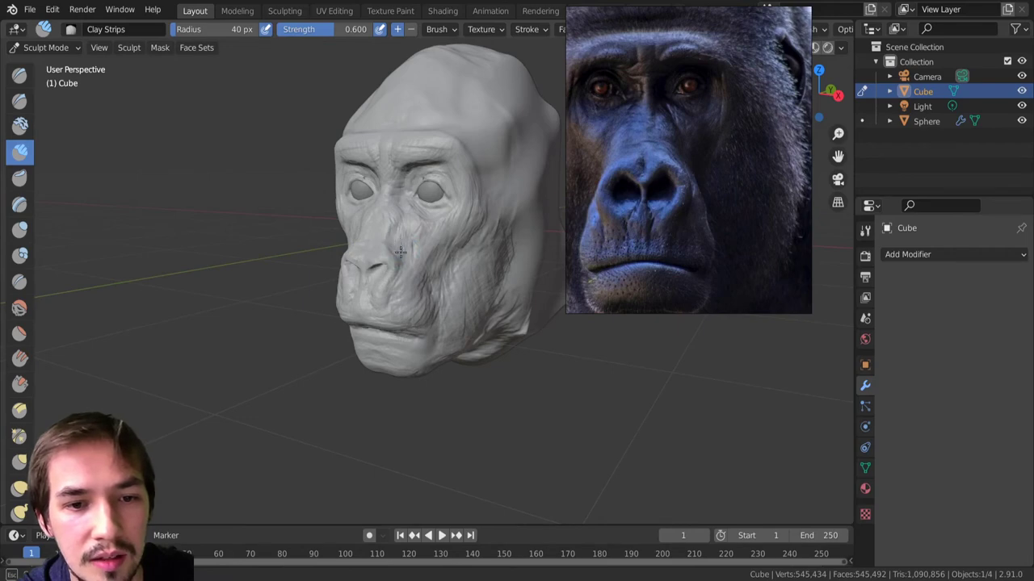
{"action": "scroll", "coordinate": [401, 242], "scroll_direction": "down", "scroll_amount": 3}
{"action": "middle_click_drag", "start_coordinate": [401, 243], "coordinate": [461, 289]}
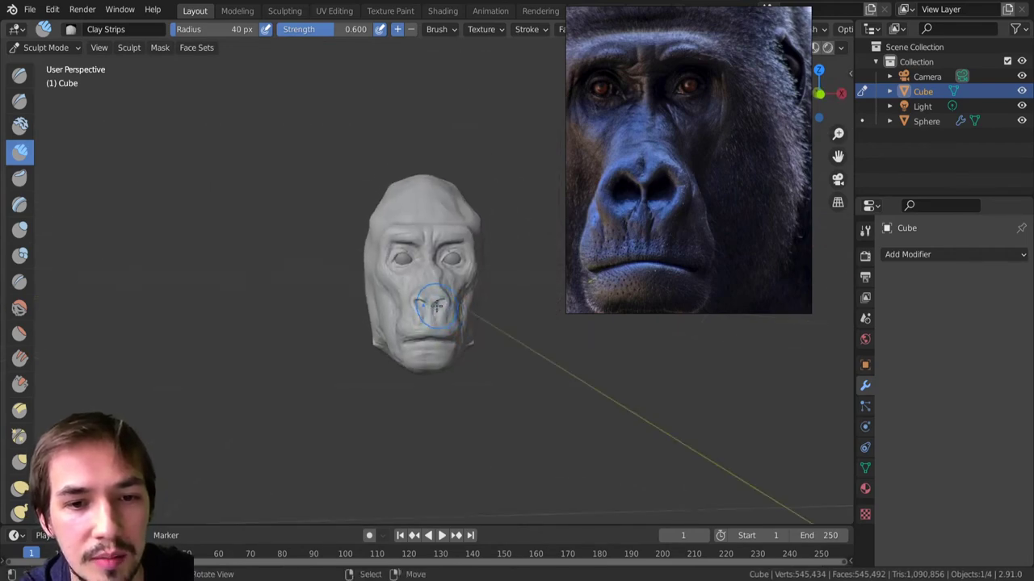
Reshape the nostrils and the sides of the nose with Grab at 70 px radius.
{"action": "scroll", "coordinate": [381, 288], "scroll_direction": "up", "scroll_amount": 4}
{"action": "mouse_move", "coordinate": [381, 288]}
{"action": "middle_mouse_down"}
{"action": "mouse_move", "coordinate": [323, 369]}
{"action": "mouse_move", "coordinate": [379, 287]}
{"action": "mouse_move", "coordinate": [364, 284]}
{"action": "mouse_move", "coordinate": [372, 355]}
{"action": "mouse_move", "coordinate": [373, 315]}
{"action": "middle_mouse_up"}
{"action": "mouse_move", "coordinate": [412, 315]}
{"action": "middle_mouse_down"}
{"action": "mouse_move", "coordinate": [375, 316]}
{"action": "mouse_move", "coordinate": [381, 288]}
{"action": "mouse_move", "coordinate": [391, 301]}
{"action": "middle_mouse_up"}
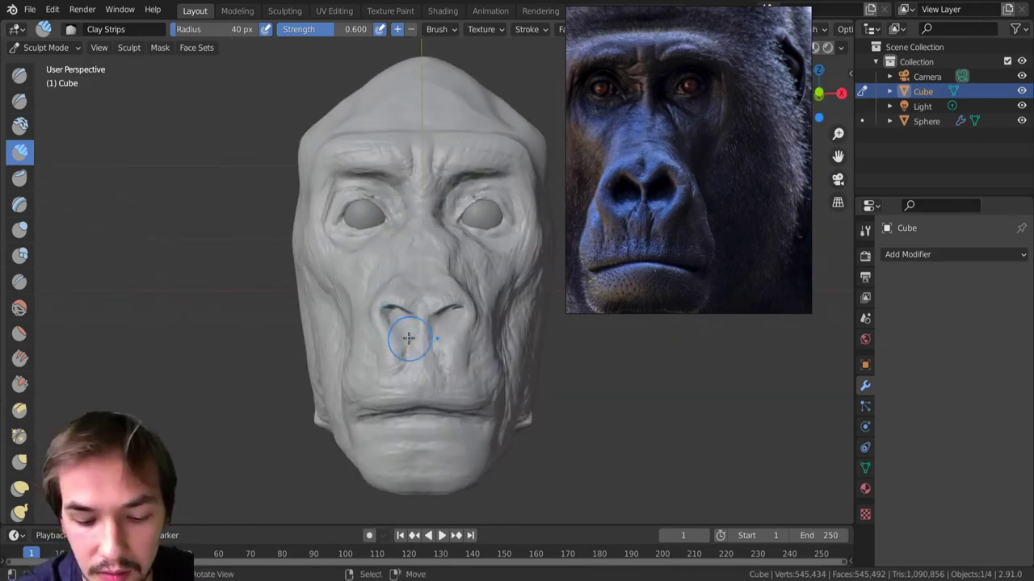
{"action": "key", "text": "g"}
{"action": "key", "text": "f"}
{"action": "left_click", "coordinate": [389, 317]}
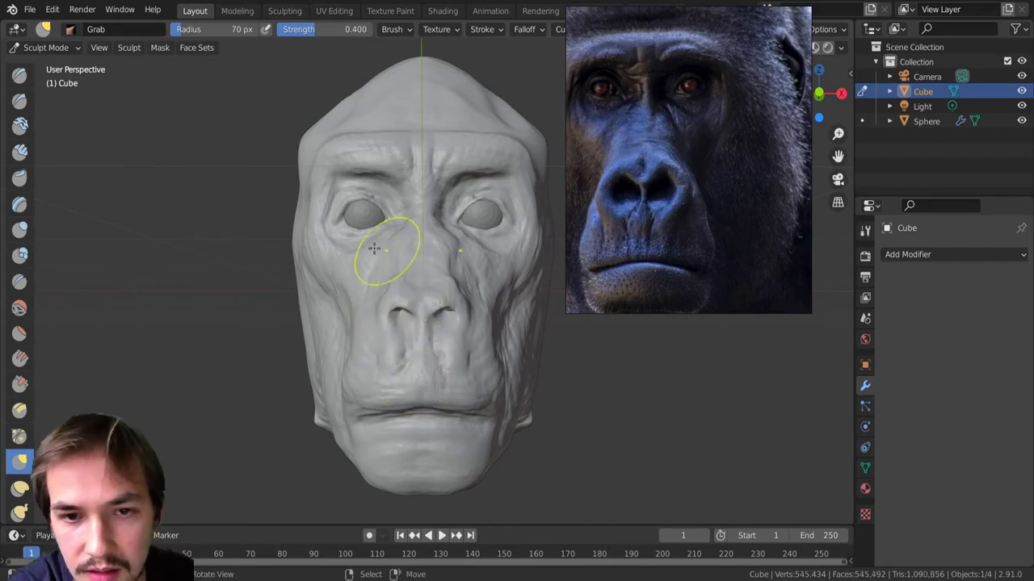
Adjust the voxel size for remeshing the head and move the reference photos aside to reach the remesh settings.
{"action": "key", "text": "shift+r"}
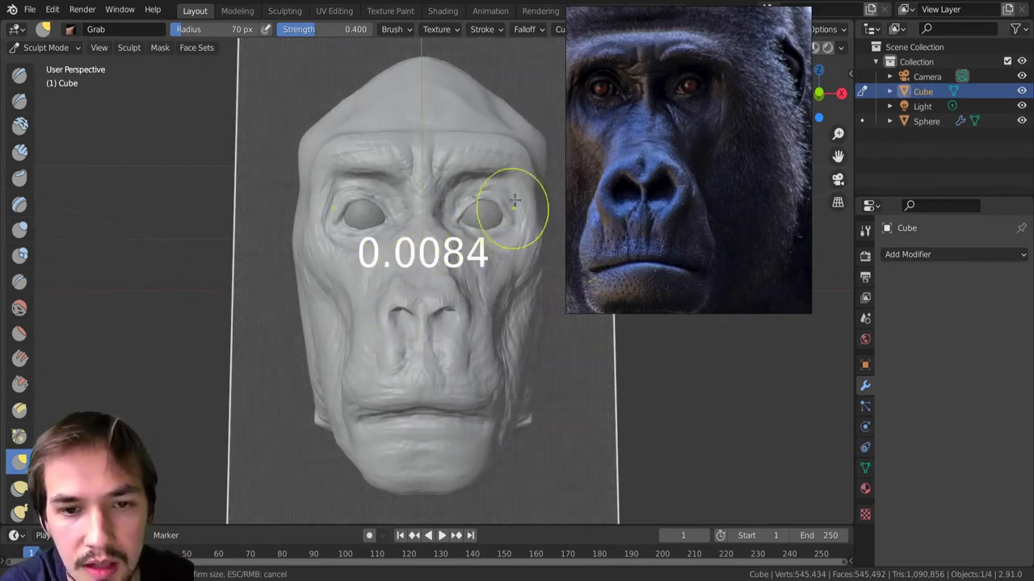
{"action": "left_click", "coordinate": [434, 272]}
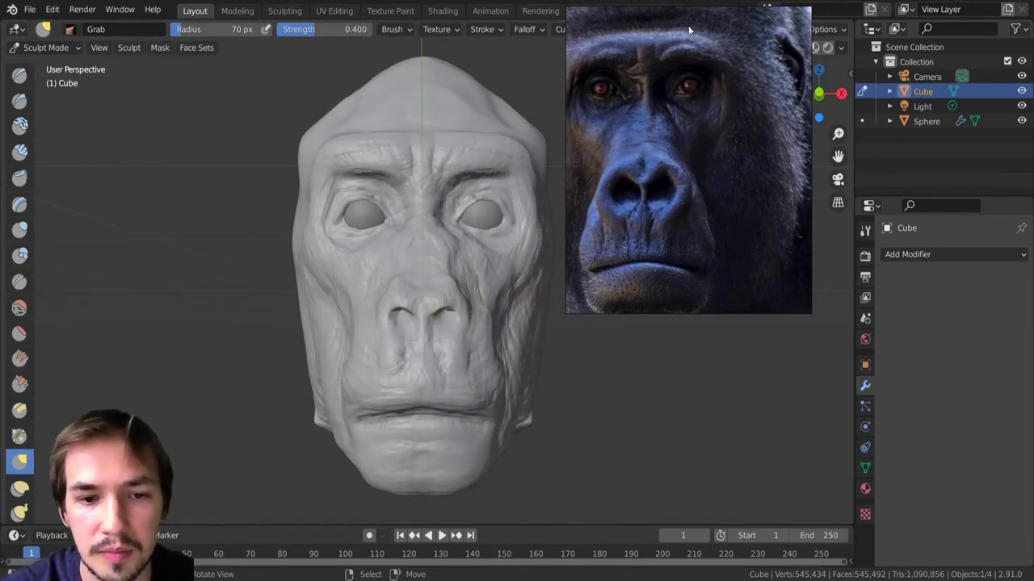
{"action": "left_click_drag", "start_coordinate": [679, 60], "coordinate": [739, 236]}
{"action": "left_click", "coordinate": [773, 29]}
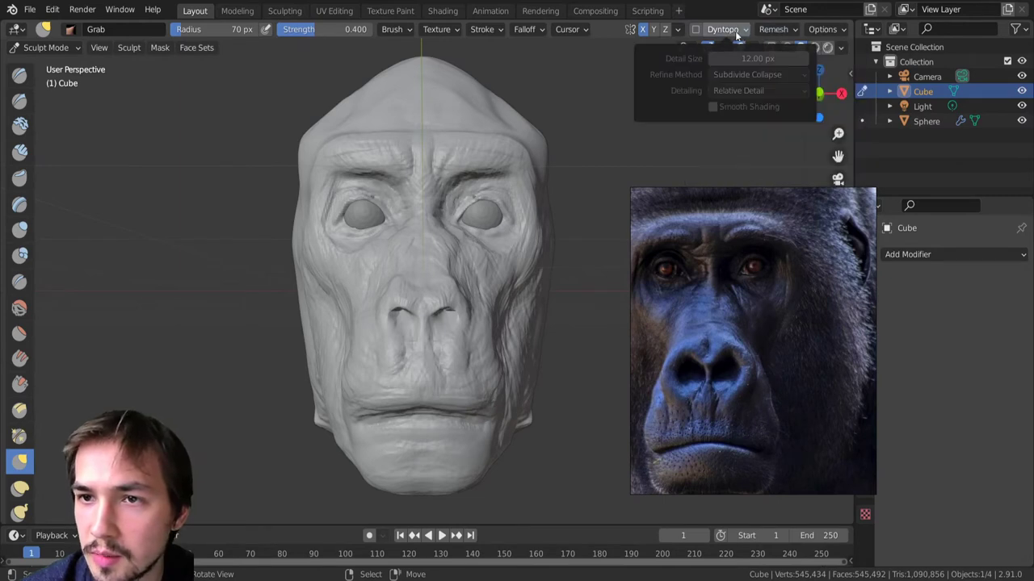
Halve the remesh voxel size to 0.00468 m and remesh the gorilla head.
{"action": "left_click", "coordinate": [800, 58]}
{"action": "key", "text": "ctrl+a"}
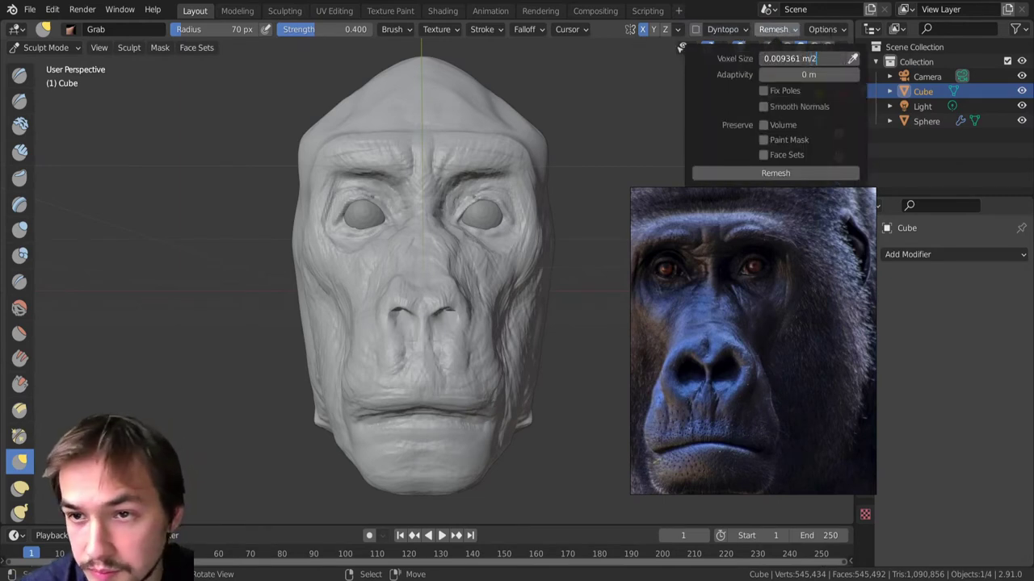
{"action": "type", "text": "/2"}
{"action": "key", "text": "Return"}
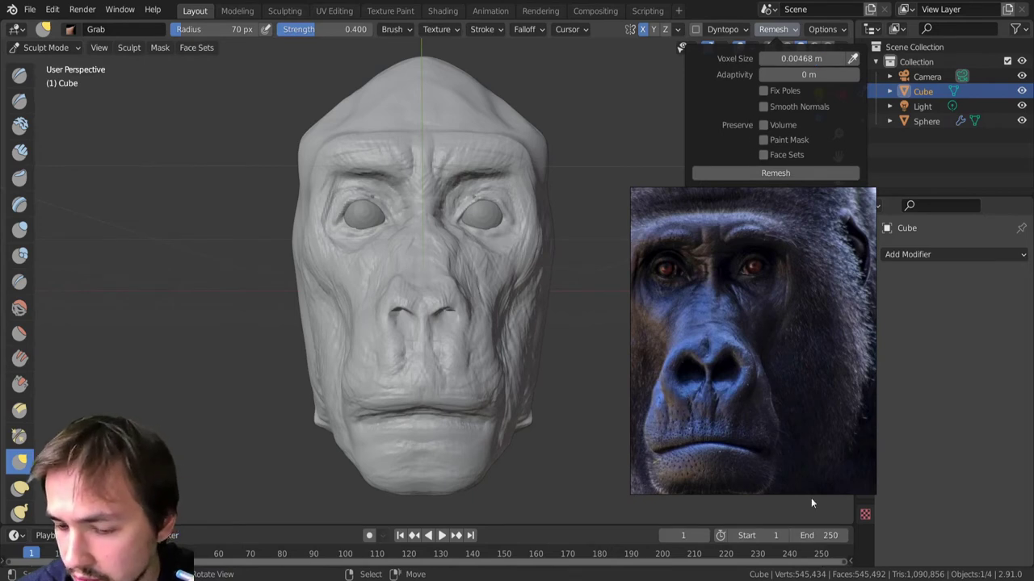
{"action": "left_click", "coordinate": [773, 29]}
{"action": "left_click", "coordinate": [775, 173]}
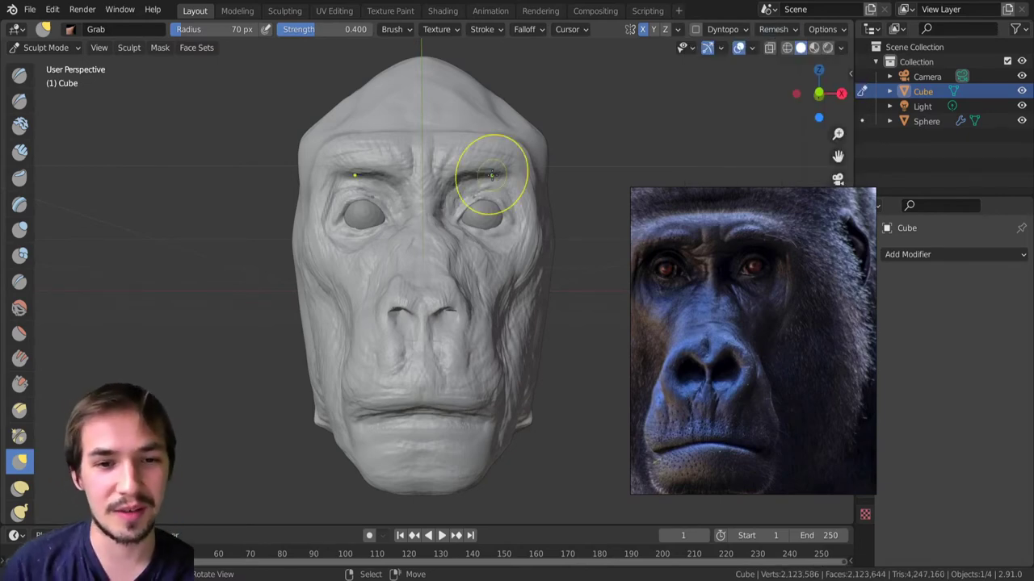
Carve creases around the upper eyelids and outer eye corners with the Draw Sharp brush at a 44 px radius.
{"action": "middle_click_drag", "start_coordinate": [483, 232], "coordinate": [412, 278]}
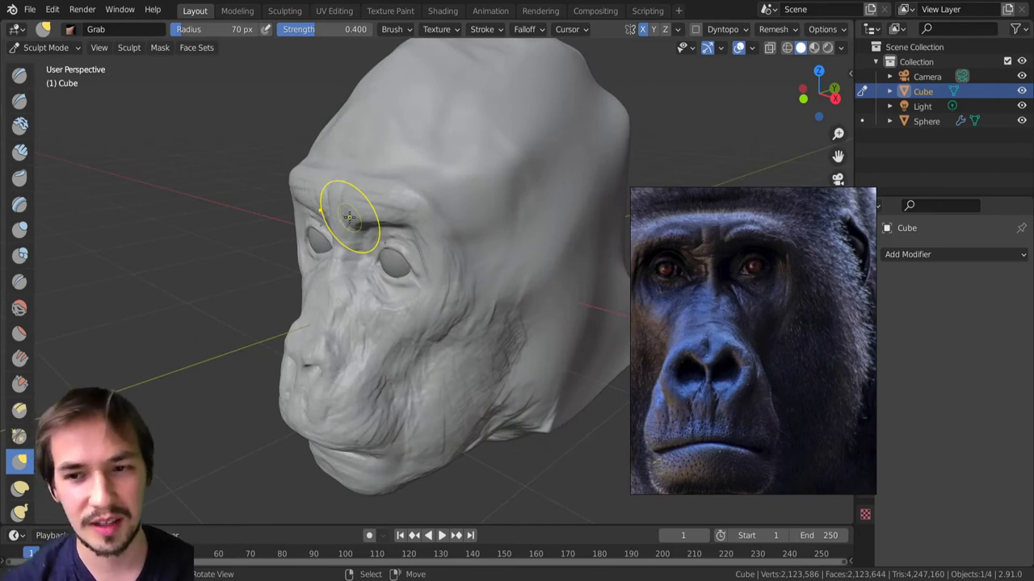
{"action": "mouse_move", "coordinate": [289, 173]}
{"action": "middle_mouse_down"}
{"action": "mouse_move", "coordinate": [348, 173]}
{"action": "mouse_move", "coordinate": [372, 232]}
{"action": "middle_mouse_up"}
{"action": "left_click", "coordinate": [19, 100]}
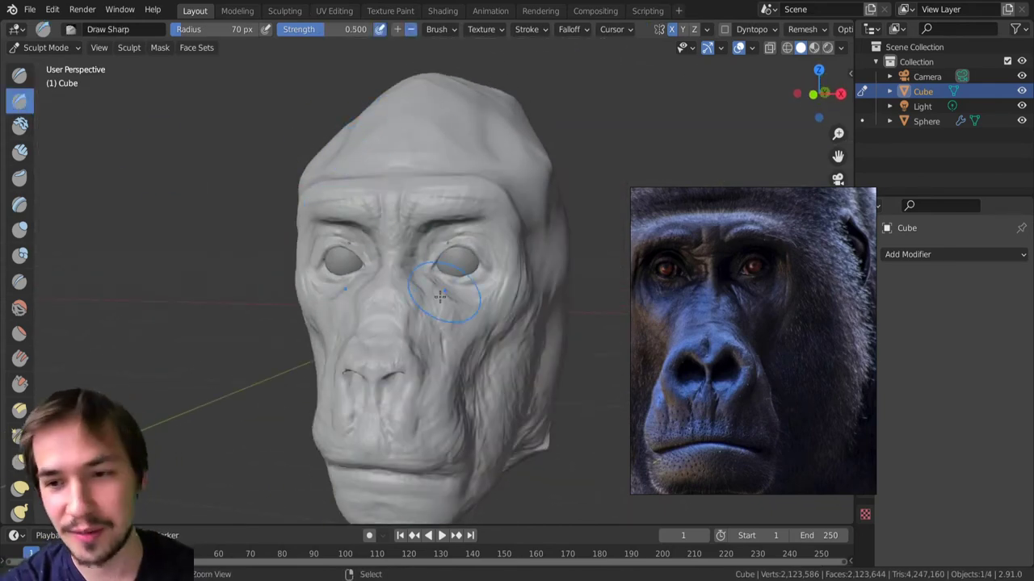
{"action": "middle_click_drag", "start_coordinate": [433, 309], "coordinate": [434, 278], "text": "ctrl"}
{"action": "left_click", "coordinate": [414, 282]}
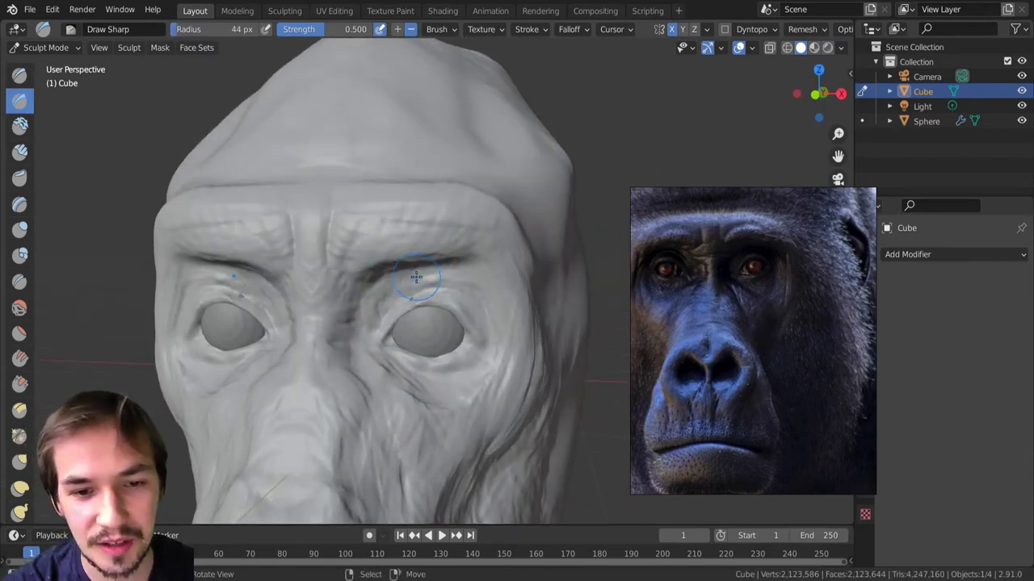
{"action": "left_click_drag", "start_coordinate": [414, 278], "coordinate": [379, 321]}
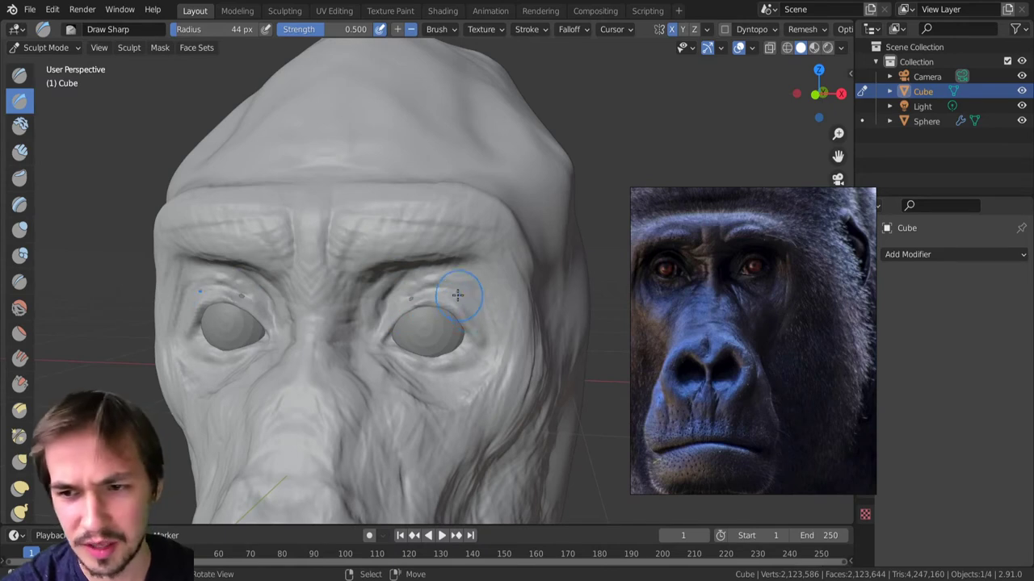
{"action": "left_click_drag", "start_coordinate": [464, 294], "coordinate": [486, 322]}
{"action": "mouse_move", "coordinate": [444, 279]}
{"action": "left_mouse_down"}
{"action": "mouse_move", "coordinate": [476, 306]}
{"action": "mouse_move", "coordinate": [445, 281]}
{"action": "mouse_move", "coordinate": [407, 283]}
{"action": "left_mouse_up"}
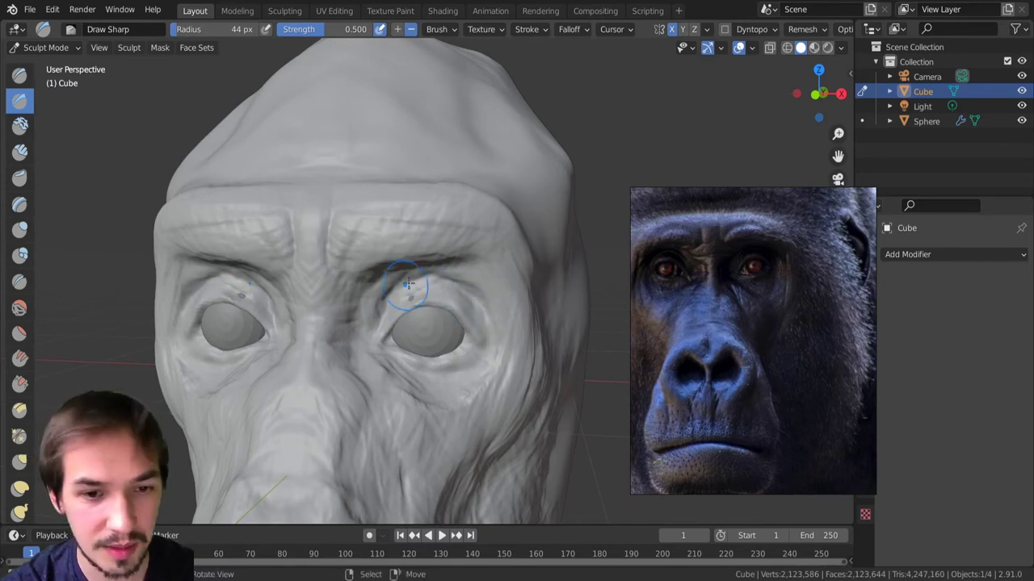
Carve finer wrinkles into the upper eyelids with the Draw Sharp brush at a 24 px radius.
{"action": "middle_click_drag", "start_coordinate": [412, 283], "coordinate": [449, 428], "text": "ctrl"}
{"action": "mouse_move", "coordinate": [450, 375]}
{"action": "middle_mouse_down", "text": "ctrl"}
{"action": "mouse_move", "coordinate": [451, 393]}
{"action": "mouse_move", "coordinate": [436, 280]}
{"action": "middle_mouse_up", "text": "ctrl"}
{"action": "mouse_move", "coordinate": [436, 327]}
{"action": "middle_mouse_down", "text": "ctrl"}
{"action": "mouse_move", "coordinate": [440, 272]}
{"action": "mouse_move", "coordinate": [456, 262]}
{"action": "middle_mouse_up", "text": "ctrl"}
{"action": "key", "text": "f"}
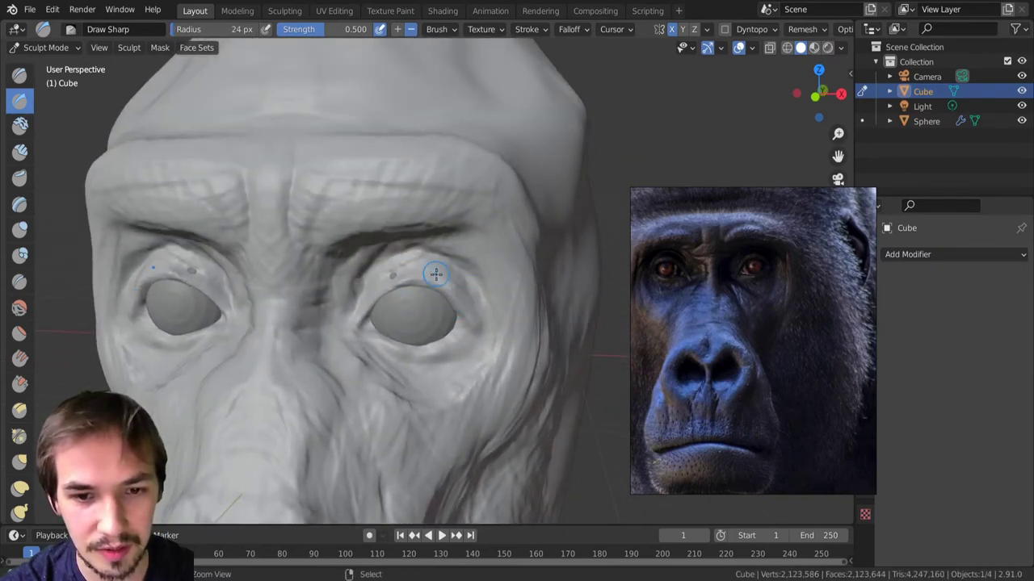
{"action": "left_click", "coordinate": [387, 277]}
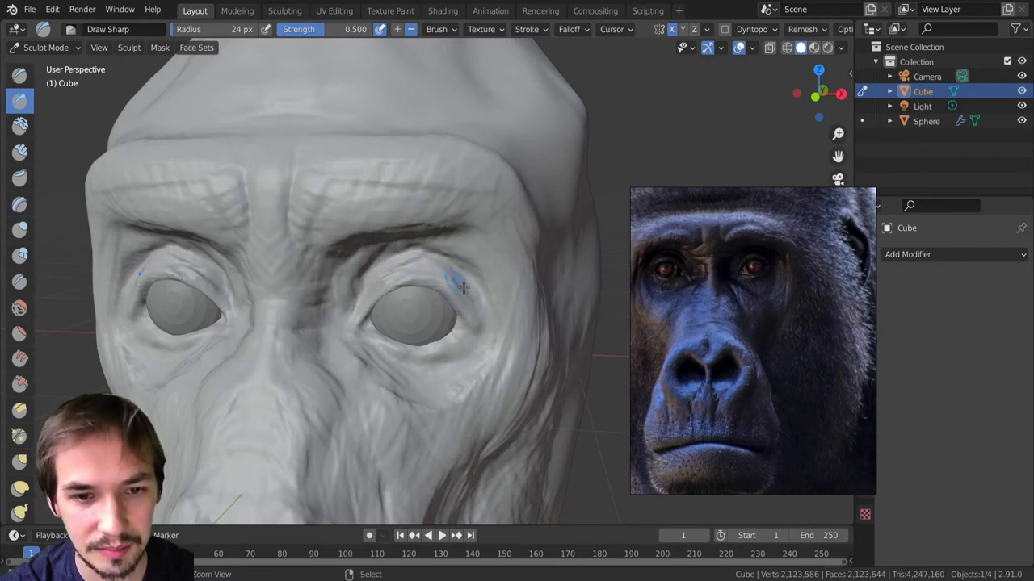
Add Clay Strips strokes along the brow ridges and outer eye sockets, starting with an 18 px radius.
{"action": "scroll", "coordinate": [431, 404], "scroll_direction": "down", "scroll_amount": 5}
{"action": "scroll", "coordinate": [431, 380], "scroll_direction": "up", "scroll_amount": 5}
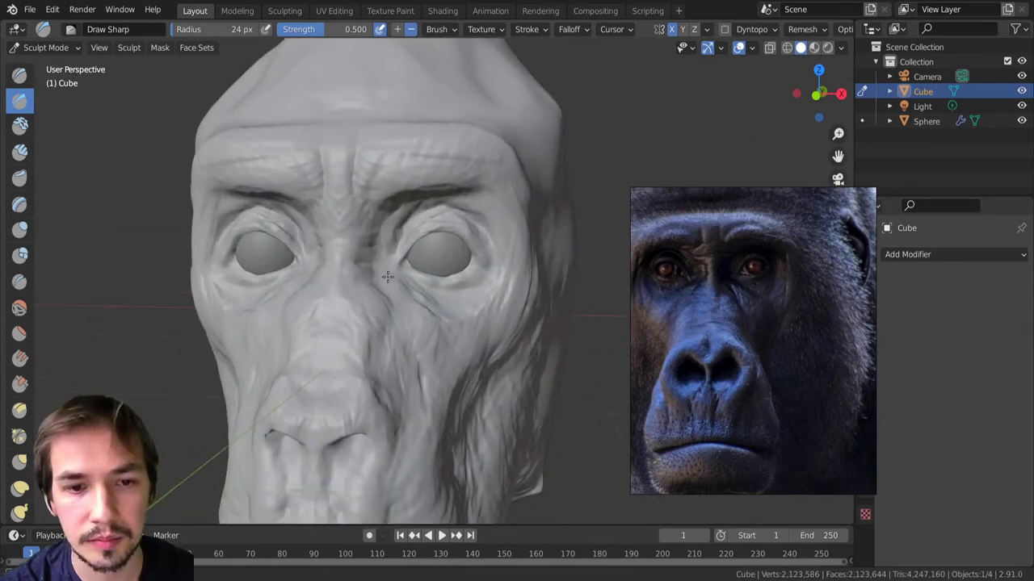
{"action": "scroll", "coordinate": [396, 301], "scroll_direction": "down", "scroll_amount": 5}
{"action": "middle_click_drag", "start_coordinate": [397, 380], "coordinate": [362, 388]}
{"action": "scroll", "coordinate": [363, 380], "scroll_direction": "up", "scroll_amount": 3}
{"action": "mouse_move", "coordinate": [360, 328]}
{"action": "middle_mouse_down"}
{"action": "mouse_move", "coordinate": [395, 319]}
{"action": "mouse_move", "coordinate": [427, 252]}
{"action": "middle_mouse_up"}
{"action": "left_click", "coordinate": [19, 151]}
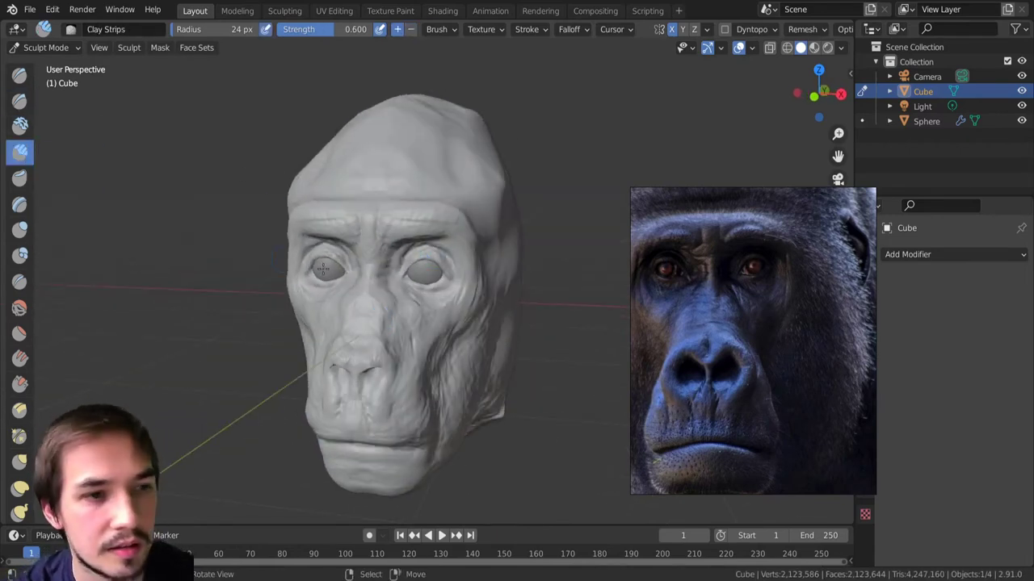
{"action": "key", "text": "bracketleft"}
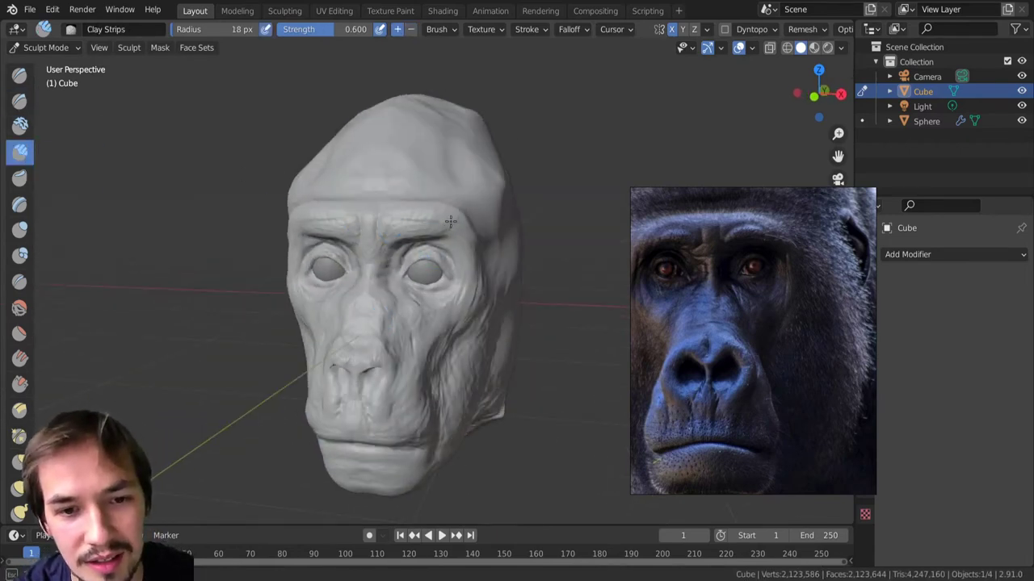
{"action": "left_click_drag", "start_coordinate": [393, 234], "coordinate": [449, 223]}
{"action": "key", "text": "bracketright"}
{"action": "key", "text": "bracketright"}
{"action": "mouse_move", "coordinate": [435, 235]}
{"action": "left_mouse_down"}
{"action": "mouse_move", "coordinate": [449, 228]}
{"action": "mouse_move", "coordinate": [460, 257]}
{"action": "left_mouse_up"}
Enlarge the Clay Strips brush to 41 px and build up the cheekbones and lower cheeks.
{"action": "key", "text": "bracketright"}
{"action": "key", "text": "bracketright"}
{"action": "key", "text": "bracketright"}
{"action": "key", "text": "bracketright"}
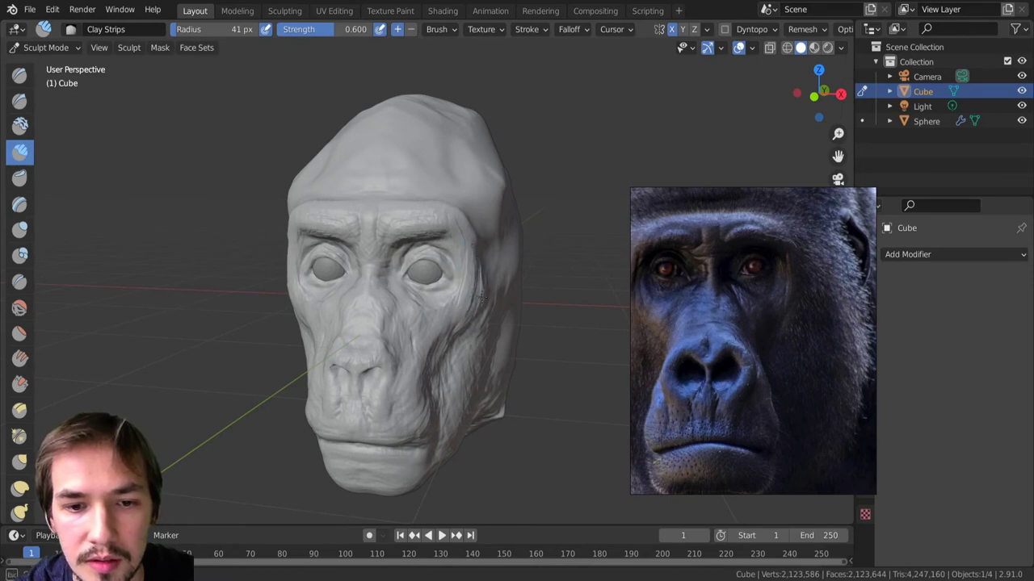
{"action": "left_click_drag", "start_coordinate": [480, 292], "coordinate": [482, 301]}
{"action": "left_click_drag", "start_coordinate": [459, 336], "coordinate": [446, 379]}
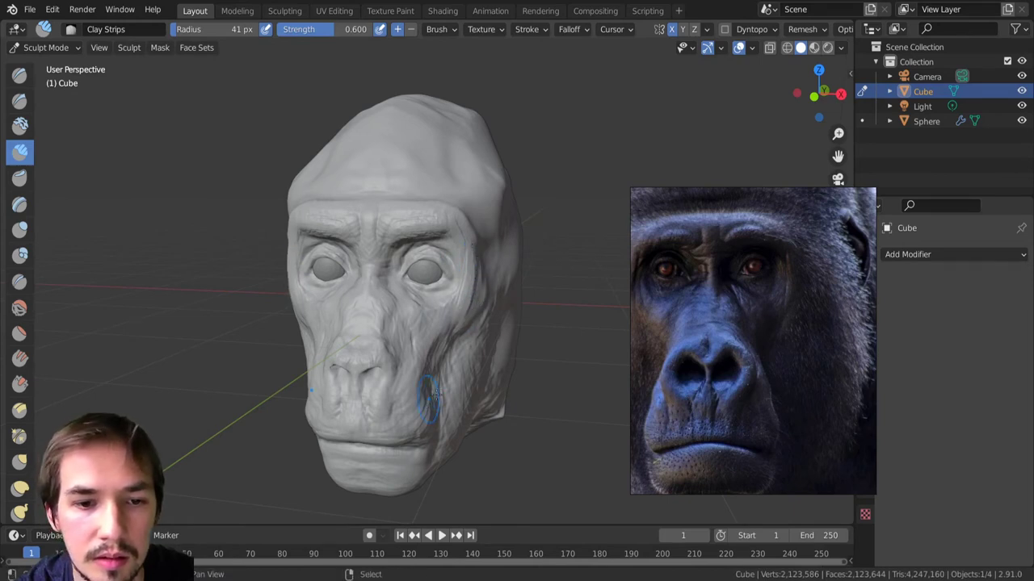
Examine the head from several angles and distances against the gorilla reference photo.
{"action": "scroll", "coordinate": [445, 384], "scroll_direction": "down", "scroll_amount": 4}
{"action": "mouse_move", "coordinate": [449, 380]}
{"action": "middle_mouse_down"}
{"action": "mouse_move", "coordinate": [397, 370]}
{"action": "mouse_move", "coordinate": [420, 355]}
{"action": "mouse_move", "coordinate": [404, 351]}
{"action": "mouse_move", "coordinate": [448, 346]}
{"action": "mouse_move", "coordinate": [403, 340]}
{"action": "mouse_move", "coordinate": [445, 312]}
{"action": "middle_mouse_up"}
{"action": "scroll", "coordinate": [429, 253], "scroll_direction": "up", "scroll_amount": 3}
{"action": "middle_click_drag", "start_coordinate": [429, 254], "coordinate": [503, 273]}
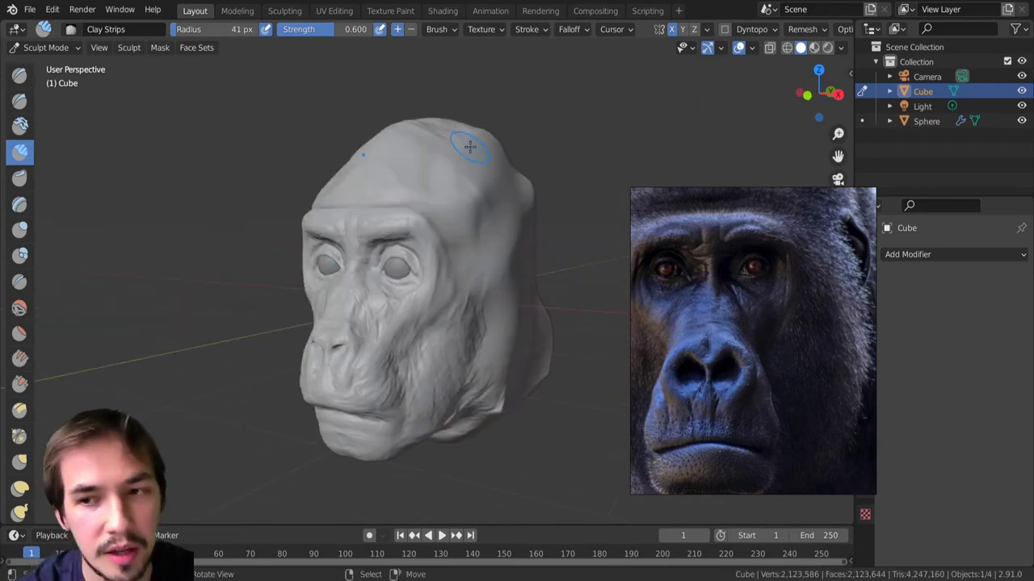
{"action": "middle_click_drag", "start_coordinate": [388, 194], "coordinate": [418, 207]}
{"action": "scroll", "coordinate": [424, 266], "scroll_direction": "down", "scroll_amount": 5}
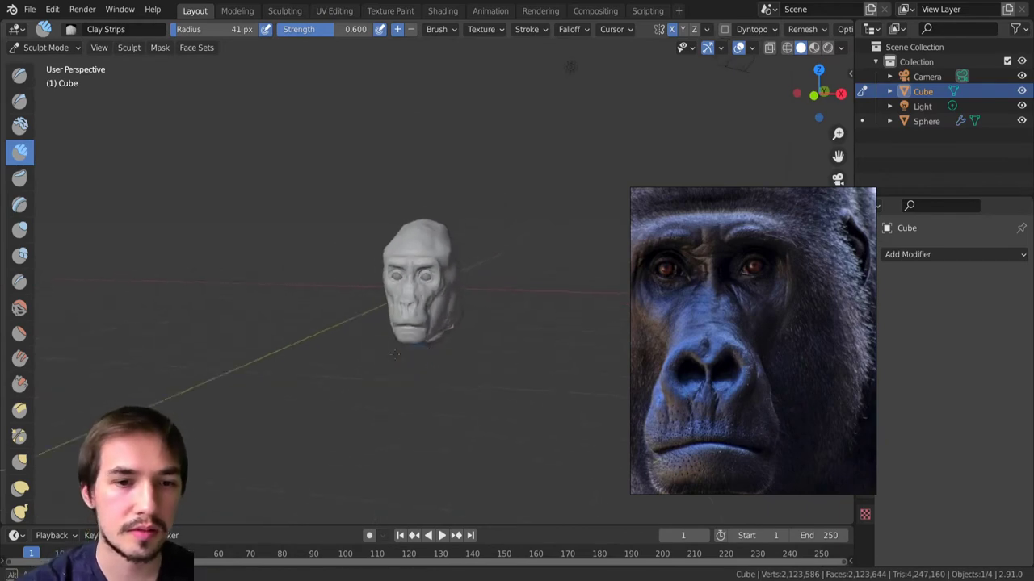
{"action": "mouse_move", "coordinate": [440, 355]}
{"action": "middle_mouse_down"}
{"action": "mouse_move", "coordinate": [402, 366]}
{"action": "mouse_move", "coordinate": [444, 367]}
{"action": "middle_mouse_up"}
{"action": "scroll", "coordinate": [419, 367], "scroll_direction": "up", "scroll_amount": 6}
{"action": "key", "text": "alt+Tab"}
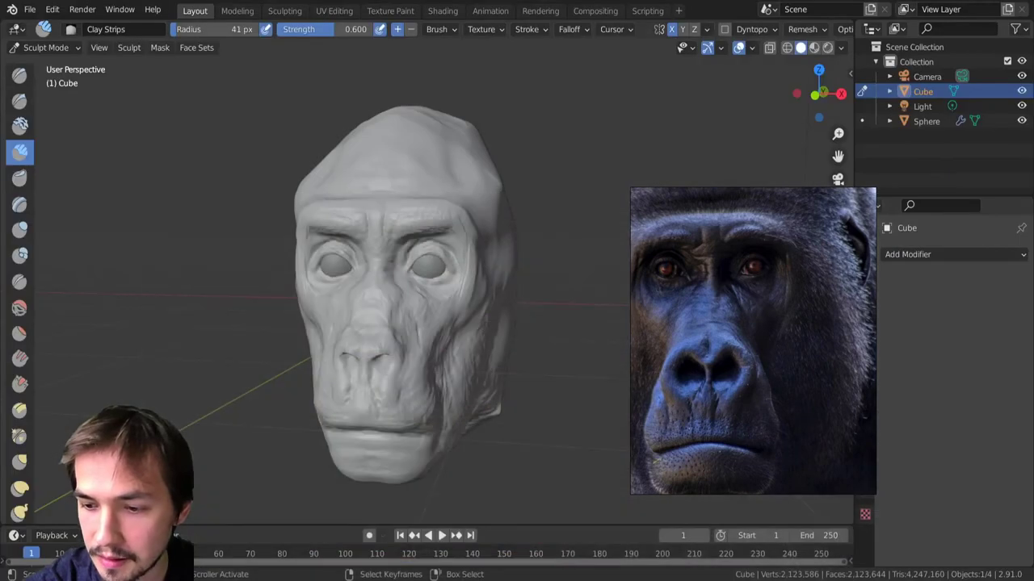
{"action": "key", "text": "alt+Tab"}
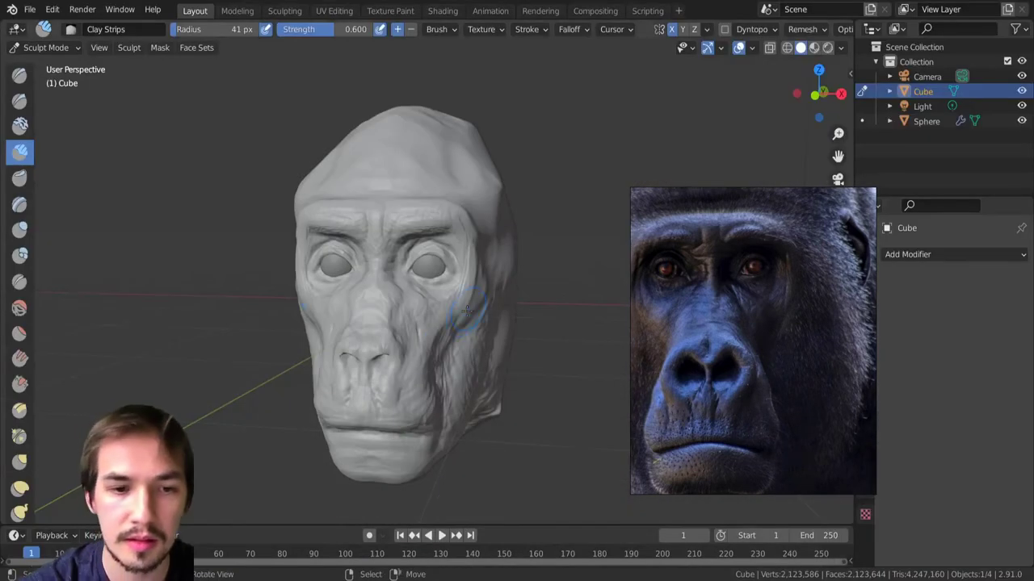
Build up the cheeks beside the nose with the Clay Strips brush at a 55 px radius.
{"action": "scroll", "coordinate": [416, 307], "scroll_direction": "up", "scroll_amount": 3}
{"action": "middle_click_drag", "start_coordinate": [416, 307], "coordinate": [402, 260]}
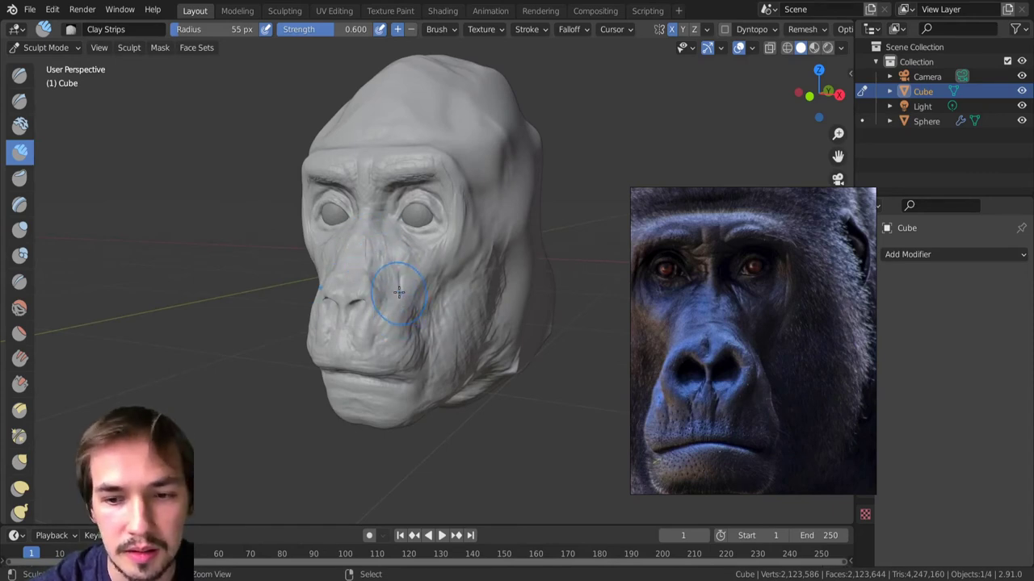
{"action": "left_click_drag", "start_coordinate": [412, 279], "coordinate": [422, 297]}
Swell the sides of the nose, the nostril edges and the upper lip with the Inflate/Deflate brush at 55 px.
{"action": "scroll", "coordinate": [446, 312], "scroll_direction": "down", "scroll_amount": 3}
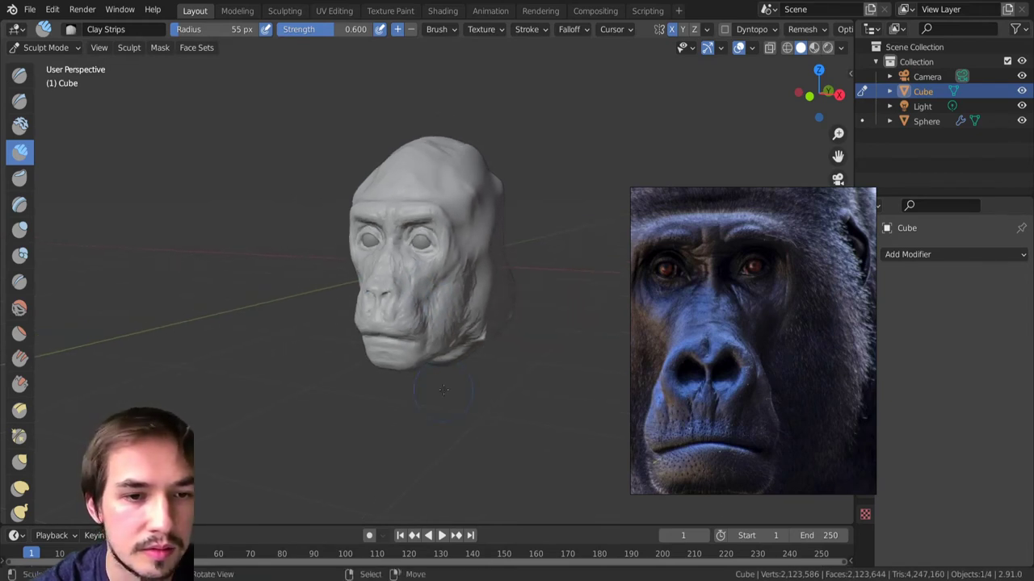
{"action": "mouse_move", "coordinate": [441, 311]}
{"action": "middle_mouse_down"}
{"action": "mouse_move", "coordinate": [454, 314]}
{"action": "mouse_move", "coordinate": [421, 313]}
{"action": "mouse_move", "coordinate": [410, 324]}
{"action": "middle_mouse_up"}
{"action": "scroll", "coordinate": [446, 314], "scroll_direction": "up", "scroll_amount": 3}
{"action": "key", "text": "i"}
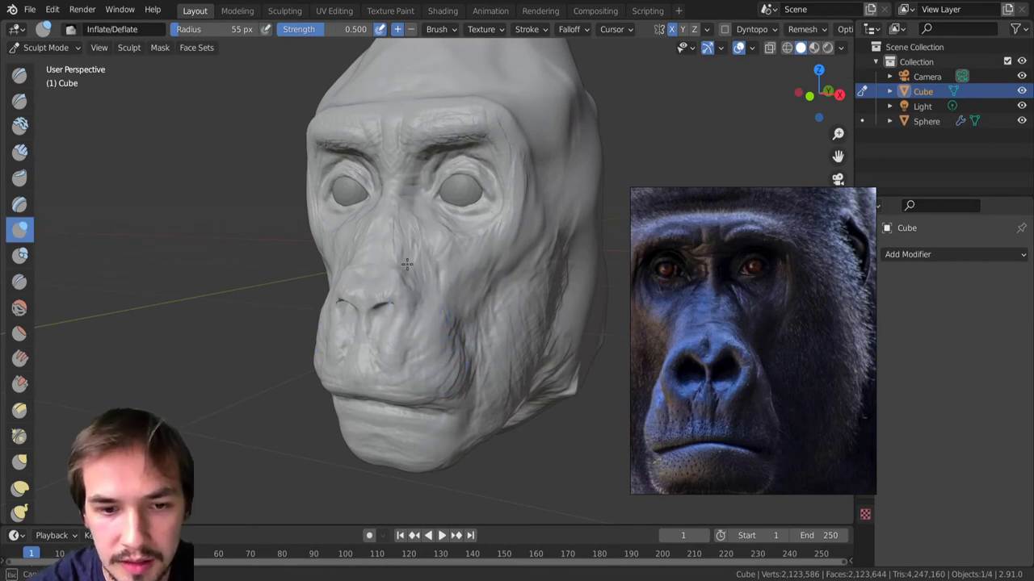
{"action": "mouse_move", "coordinate": [407, 265]}
{"action": "left_mouse_down"}
{"action": "mouse_move", "coordinate": [392, 267]}
{"action": "mouse_move", "coordinate": [410, 307]}
{"action": "left_mouse_up"}
{"action": "middle_click_drag", "start_coordinate": [410, 315], "coordinate": [405, 281]}
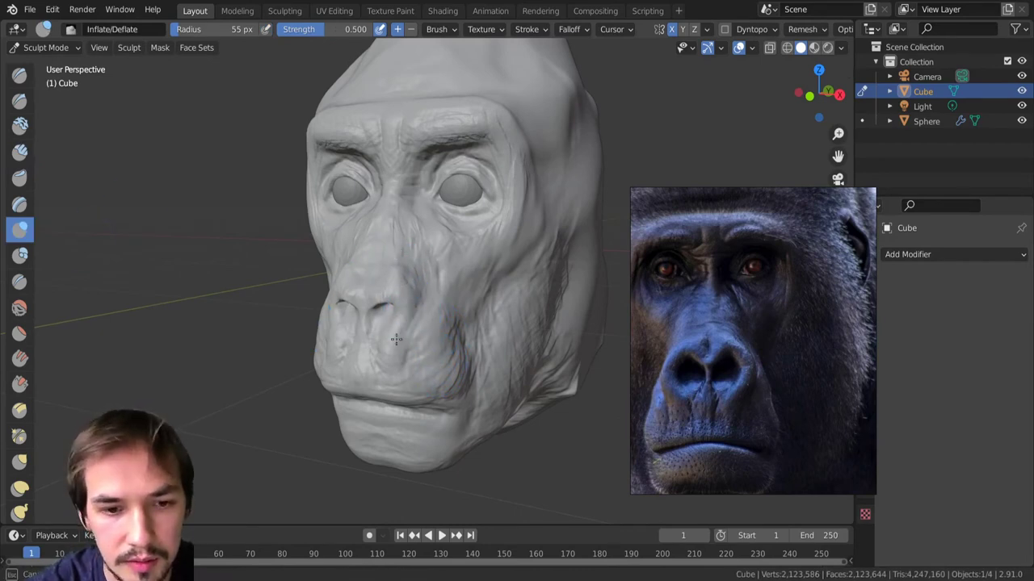
{"action": "left_click_drag", "start_coordinate": [390, 355], "coordinate": [397, 325]}
{"action": "left_click_drag", "start_coordinate": [383, 289], "coordinate": [388, 294]}
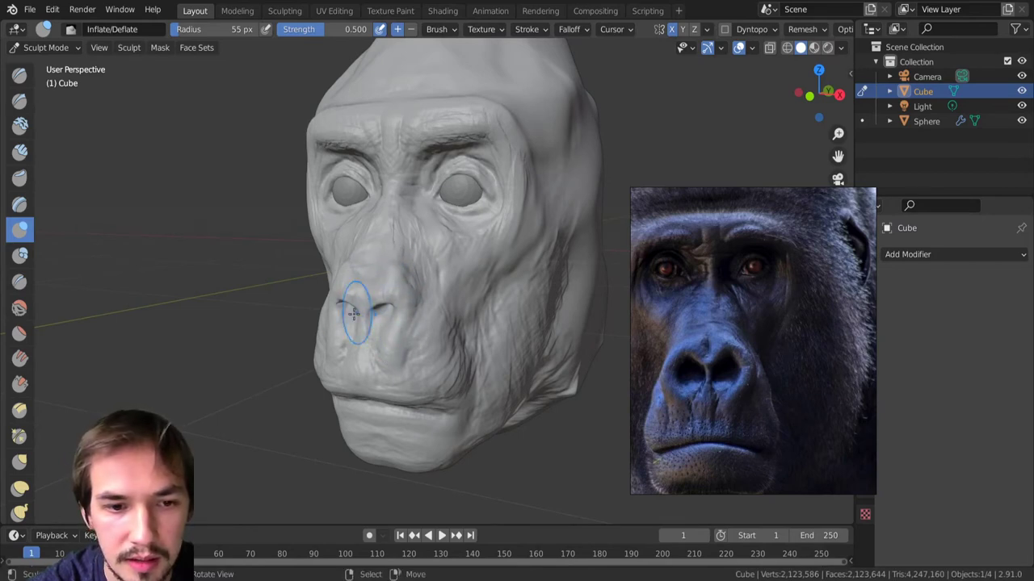
Reduce the Inflate/Deflate radius to 24 px and thicken the strip between and below the nostrils.
{"action": "key", "text": "f"}
{"action": "left_click", "coordinate": [365, 316]}
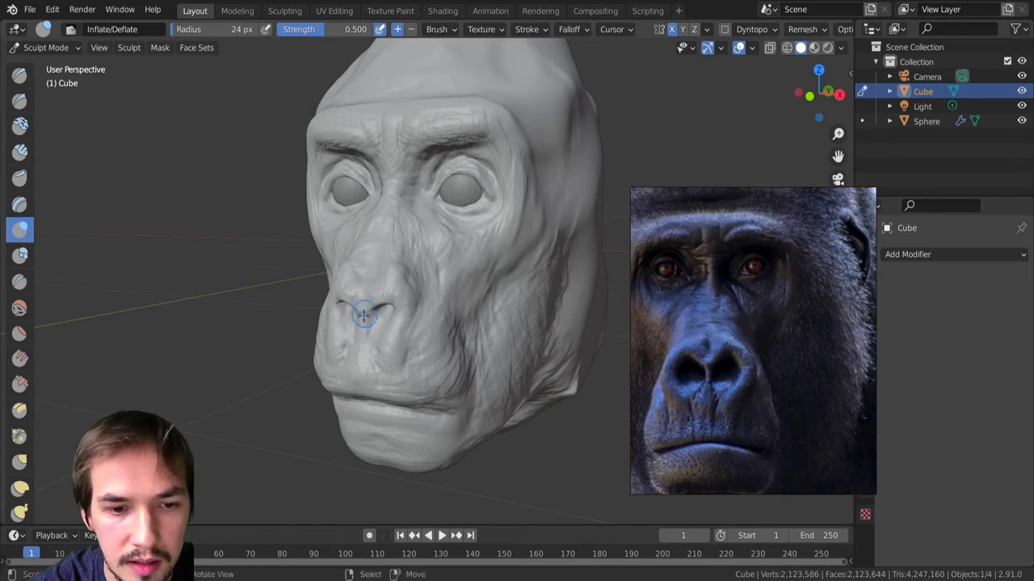
{"action": "left_click_drag", "start_coordinate": [360, 325], "coordinate": [361, 340]}
{"action": "mouse_move", "coordinate": [358, 381]}
{"action": "middle_mouse_down", "text": "ctrl"}
{"action": "mouse_move", "coordinate": [364, 389]}
{"action": "mouse_move", "coordinate": [382, 282]}
{"action": "middle_mouse_up", "text": "ctrl"}
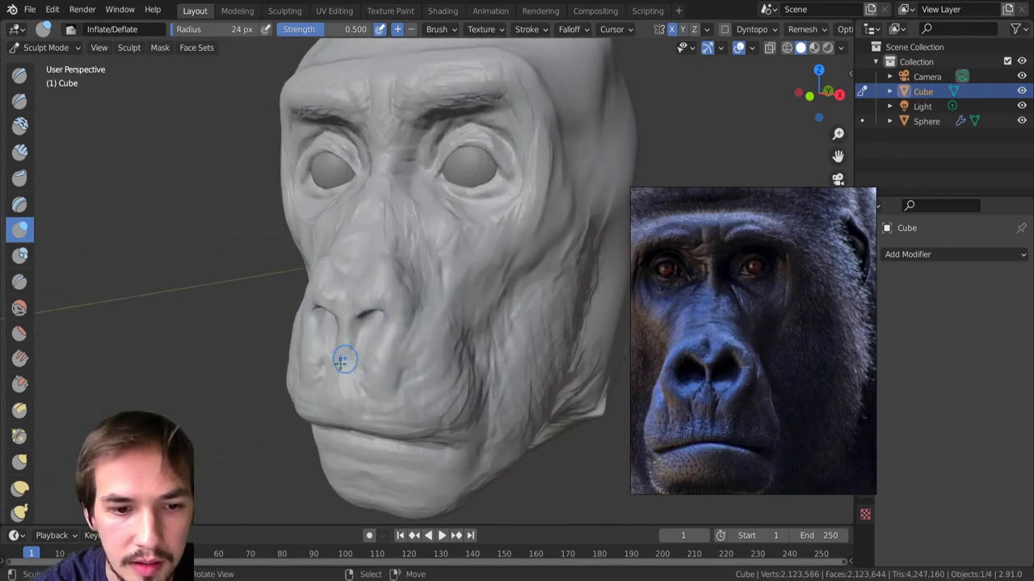
Mask the philtrum and the vertical folds below the nostrils, and invert the mask.
{"action": "middle_click_drag", "start_coordinate": [334, 403], "coordinate": [399, 360]}
{"action": "key", "text": "m"}
{"action": "mouse_move", "coordinate": [399, 347]}
{"action": "left_mouse_down"}
{"action": "mouse_move", "coordinate": [407, 391]}
{"action": "mouse_move", "coordinate": [414, 343]}
{"action": "mouse_move", "coordinate": [374, 368]}
{"action": "mouse_move", "coordinate": [374, 333]}
{"action": "left_mouse_up"}
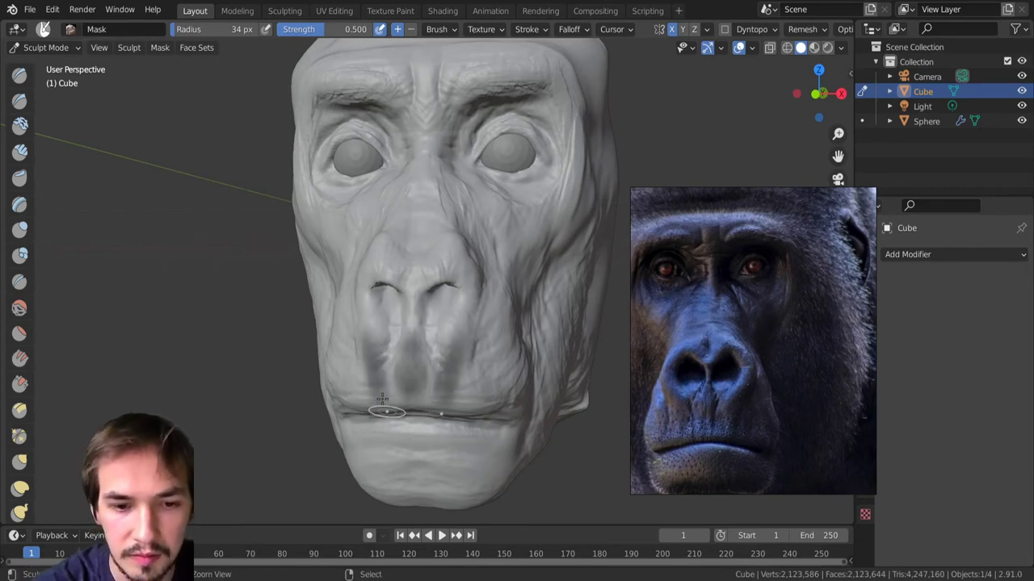
{"action": "key", "text": "ctrl+i"}
Inflate the unmasked philtrum and folds above the upper lip with a 91 px brush, and clear the mask.
{"action": "key", "text": "i"}
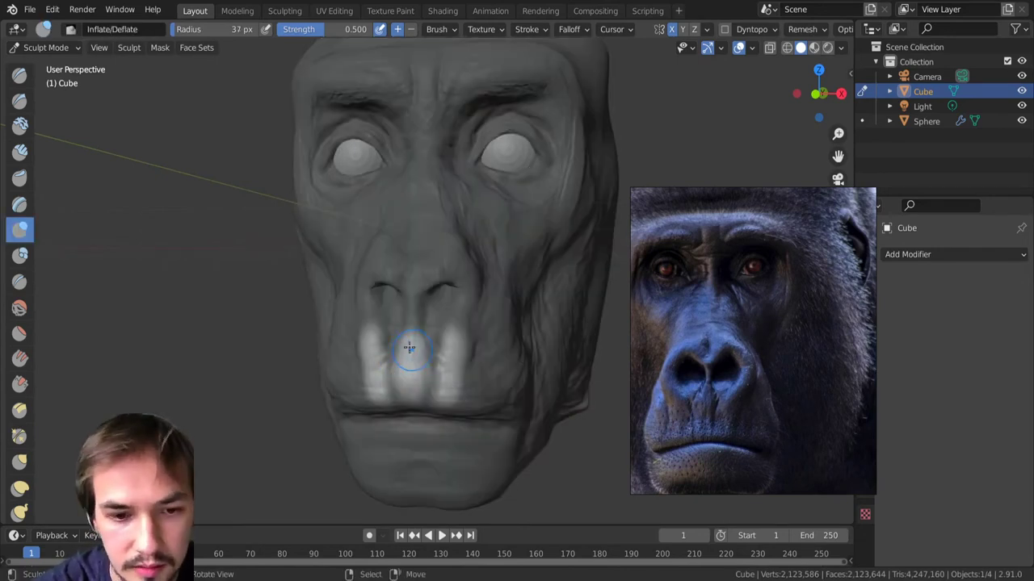
{"action": "key", "text": "f"}
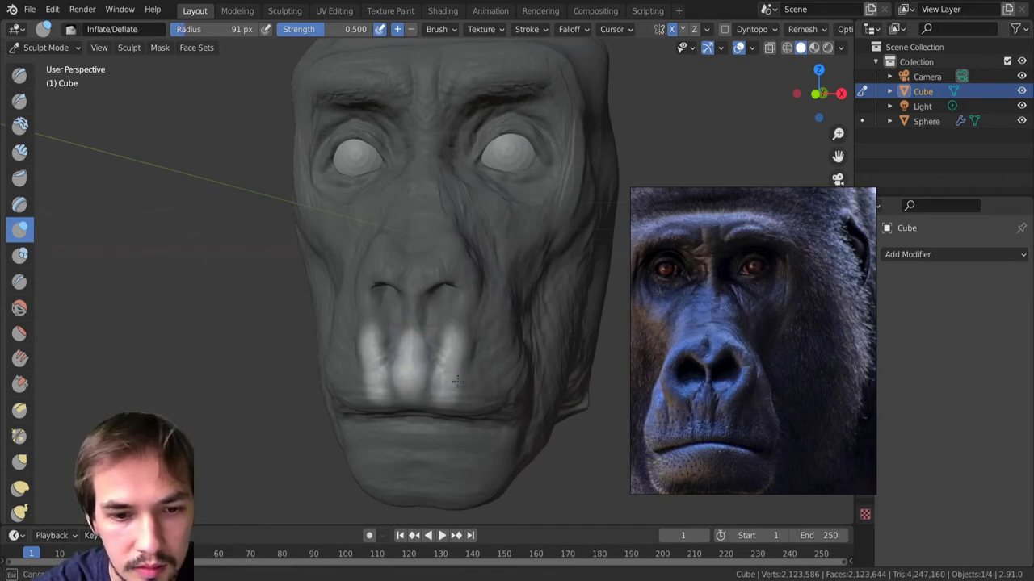
{"action": "left_click", "coordinate": [453, 385]}
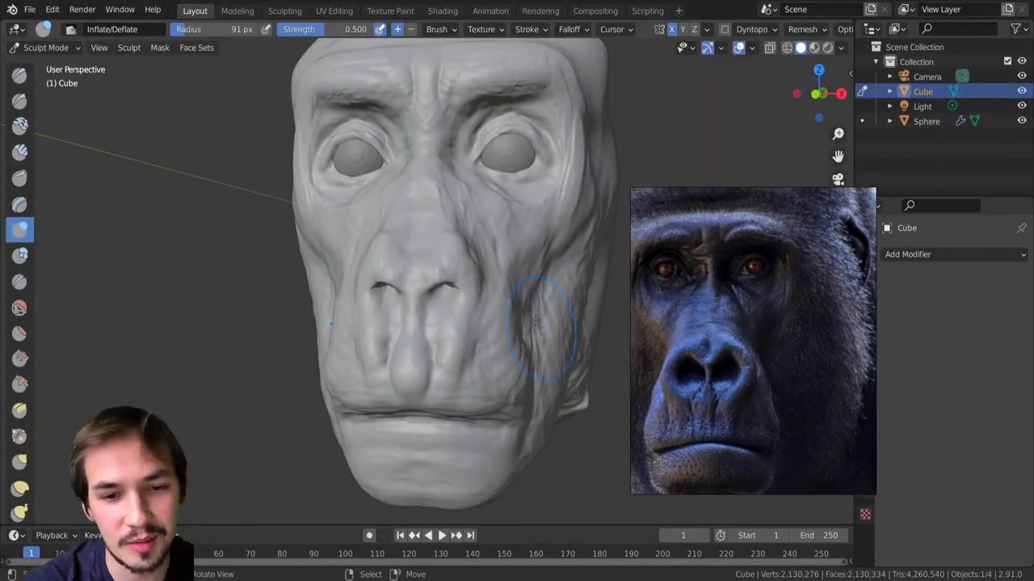
Blend the inflated folds into the upper lip with Clay Strips strokes at a 101 px radius.
{"action": "middle_click_drag", "start_coordinate": [535, 321], "coordinate": [485, 437]}
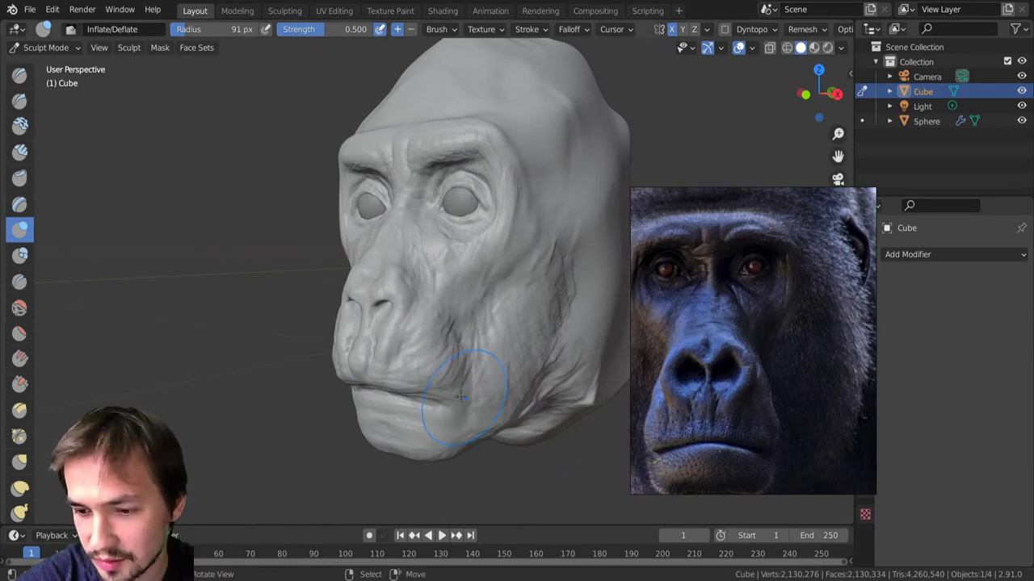
{"action": "middle_click_drag", "start_coordinate": [457, 392], "coordinate": [504, 388]}
{"action": "scroll", "coordinate": [401, 304], "scroll_direction": "up", "scroll_amount": 2}
{"action": "mouse_move", "coordinate": [401, 304]}
{"action": "middle_mouse_down"}
{"action": "mouse_move", "coordinate": [421, 338]}
{"action": "mouse_move", "coordinate": [486, 263]}
{"action": "middle_mouse_up"}
{"action": "left_click", "coordinate": [21, 153]}
{"action": "left_click_drag", "start_coordinate": [398, 316], "coordinate": [428, 332]}
{"action": "left_click_drag", "start_coordinate": [417, 341], "coordinate": [417, 352]}
{"action": "mouse_move", "coordinate": [374, 323]}
{"action": "left_mouse_down"}
{"action": "mouse_move", "coordinate": [372, 300]}
{"action": "mouse_move", "coordinate": [357, 307]}
{"action": "mouse_move", "coordinate": [359, 321]}
{"action": "left_mouse_up"}
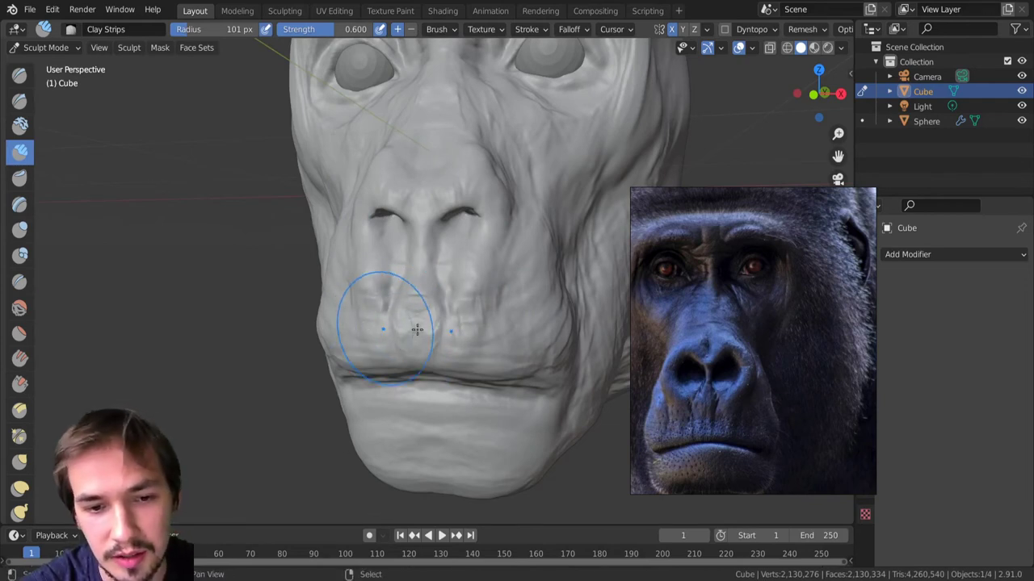
Shape the sides of the nose bridge and the area below the inner eye corners with Clay Strips at about 81 px.
{"action": "mouse_move", "coordinate": [394, 256]}
{"action": "middle_mouse_down", "text": "ctrl"}
{"action": "mouse_move", "coordinate": [400, 388]}
{"action": "mouse_move", "coordinate": [416, 291]}
{"action": "mouse_move", "coordinate": [368, 293]}
{"action": "mouse_move", "coordinate": [380, 268]}
{"action": "middle_mouse_up", "text": "ctrl"}
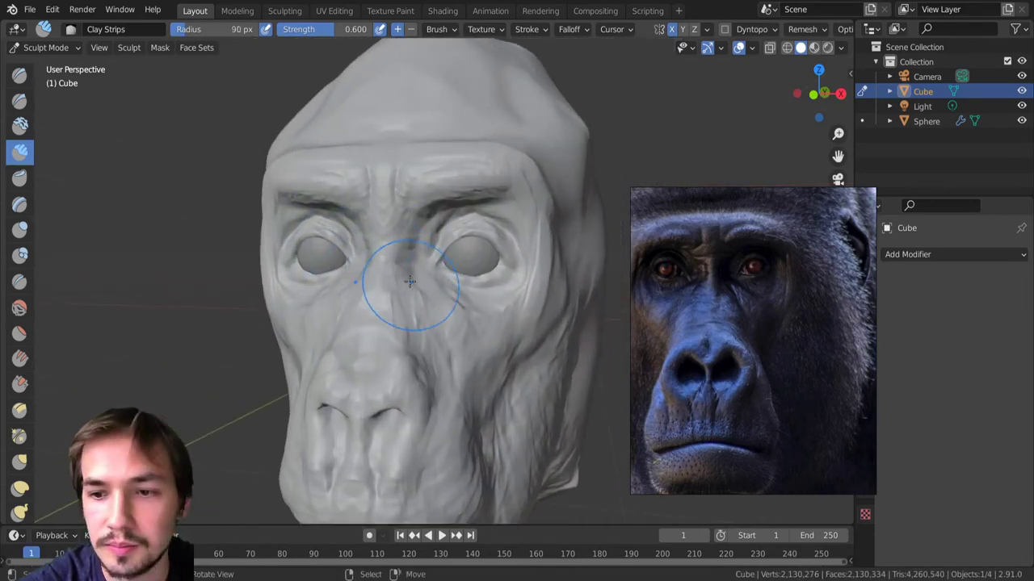
{"action": "key", "text": "bracketleft"}
{"action": "mouse_move", "coordinate": [408, 256]}
{"action": "left_mouse_down"}
{"action": "mouse_move", "coordinate": [402, 305]}
{"action": "mouse_move", "coordinate": [424, 325]}
{"action": "left_mouse_up"}
{"action": "left_click_drag", "start_coordinate": [388, 295], "coordinate": [416, 319]}
{"action": "mouse_move", "coordinate": [417, 320]}
{"action": "middle_mouse_down", "text": "ctrl"}
{"action": "mouse_move", "coordinate": [407, 378]}
{"action": "mouse_move", "coordinate": [379, 372]}
{"action": "mouse_move", "coordinate": [355, 245]}
{"action": "mouse_move", "coordinate": [383, 264]}
{"action": "middle_mouse_up", "text": "ctrl"}
{"action": "left_click_drag", "start_coordinate": [379, 349], "coordinate": [387, 345]}
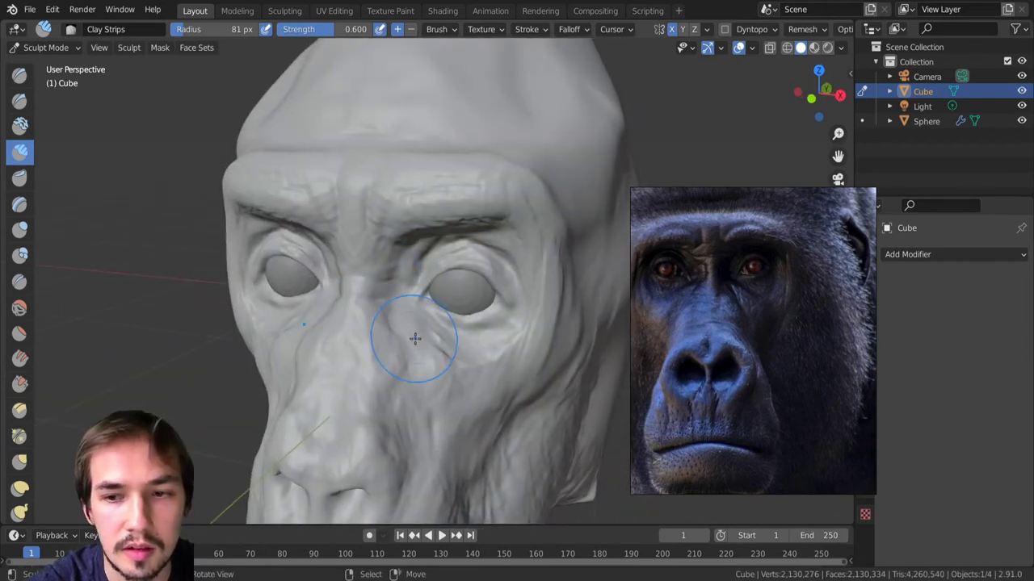
{"action": "scroll", "coordinate": [440, 325], "scroll_direction": "down", "scroll_amount": 6}
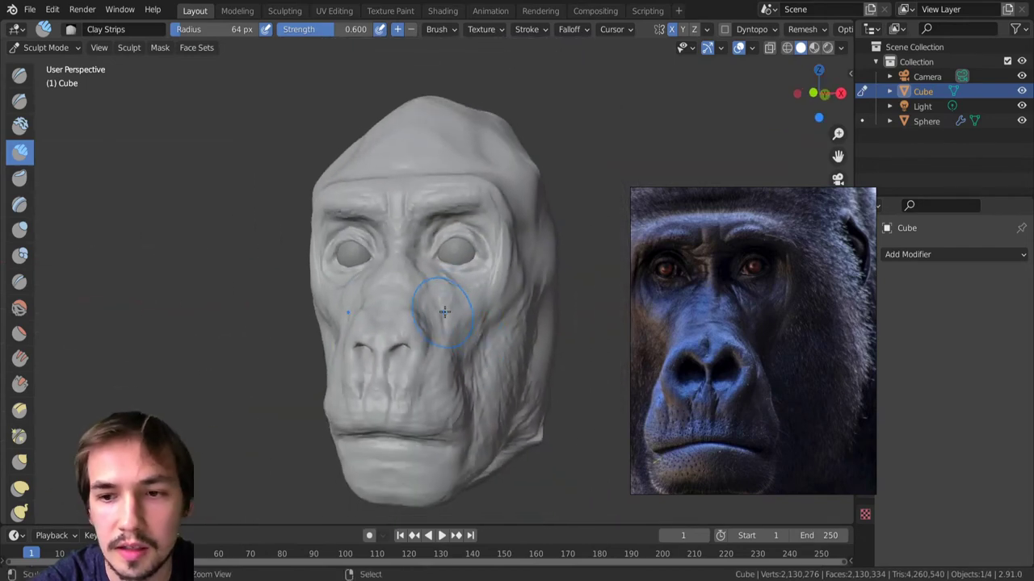
Build up the cheek skin below the eyes toward their outer corners with Clay Strips at 64 px.
{"action": "mouse_move", "coordinate": [451, 290]}
{"action": "left_mouse_down"}
{"action": "mouse_move", "coordinate": [467, 304]}
{"action": "mouse_move", "coordinate": [502, 271]}
{"action": "left_mouse_up"}
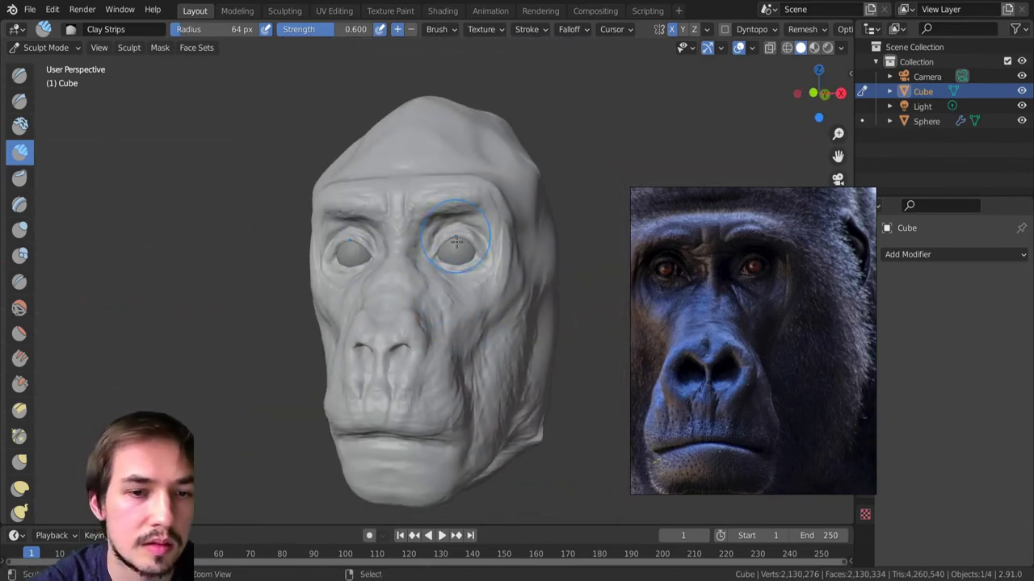
{"action": "scroll", "coordinate": [463, 263], "scroll_direction": "down", "scroll_amount": 4}
{"action": "middle_click_drag", "start_coordinate": [436, 263], "coordinate": [462, 268]}
Carve sharp creases into the outer part of the brows with Draw Sharp at about 25 px.
{"action": "scroll", "coordinate": [427, 267], "scroll_direction": "up", "scroll_amount": 7}
{"action": "middle_click_drag", "start_coordinate": [380, 231], "coordinate": [402, 277], "text": "shift"}
{"action": "scroll", "coordinate": [402, 277], "scroll_direction": "up", "scroll_amount": 2}
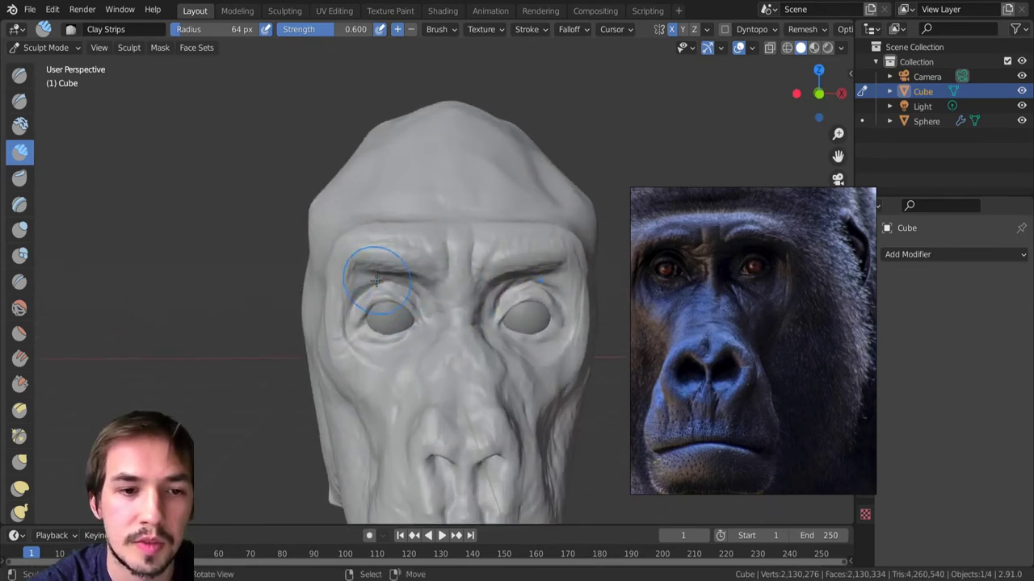
{"action": "left_click", "coordinate": [20, 100]}
{"action": "key", "text": "f"}
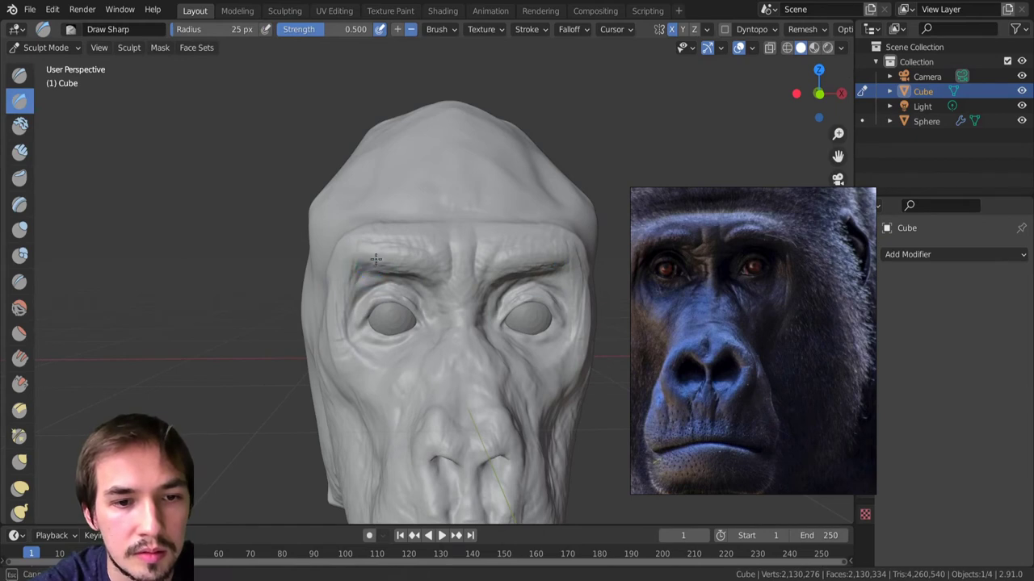
{"action": "left_click", "coordinate": [369, 252]}
{"action": "mouse_move", "coordinate": [381, 248]}
{"action": "left_mouse_down"}
{"action": "mouse_move", "coordinate": [368, 265]}
{"action": "mouse_move", "coordinate": [375, 253]}
{"action": "mouse_move", "coordinate": [357, 261]}
{"action": "mouse_move", "coordinate": [367, 265]}
{"action": "mouse_move", "coordinate": [358, 273]}
{"action": "mouse_move", "coordinate": [380, 255]}
{"action": "mouse_move", "coordinate": [374, 268]}
{"action": "left_mouse_up"}
{"action": "mouse_move", "coordinate": [382, 266]}
{"action": "left_mouse_down"}
{"action": "mouse_move", "coordinate": [371, 270]}
{"action": "mouse_move", "coordinate": [447, 269]}
{"action": "mouse_move", "coordinate": [451, 259]}
{"action": "mouse_move", "coordinate": [409, 272]}
{"action": "left_mouse_up"}
Cut finer creases at the brows and beside the inner eye corners with Draw Sharp at 17 px.
{"action": "key", "text": "["}
{"action": "scroll", "coordinate": [428, 307], "scroll_direction": "down", "scroll_amount": 5}
{"action": "middle_click_drag", "start_coordinate": [432, 342], "coordinate": [414, 327]}
{"action": "scroll", "coordinate": [415, 325], "scroll_direction": "up", "scroll_amount": 6}
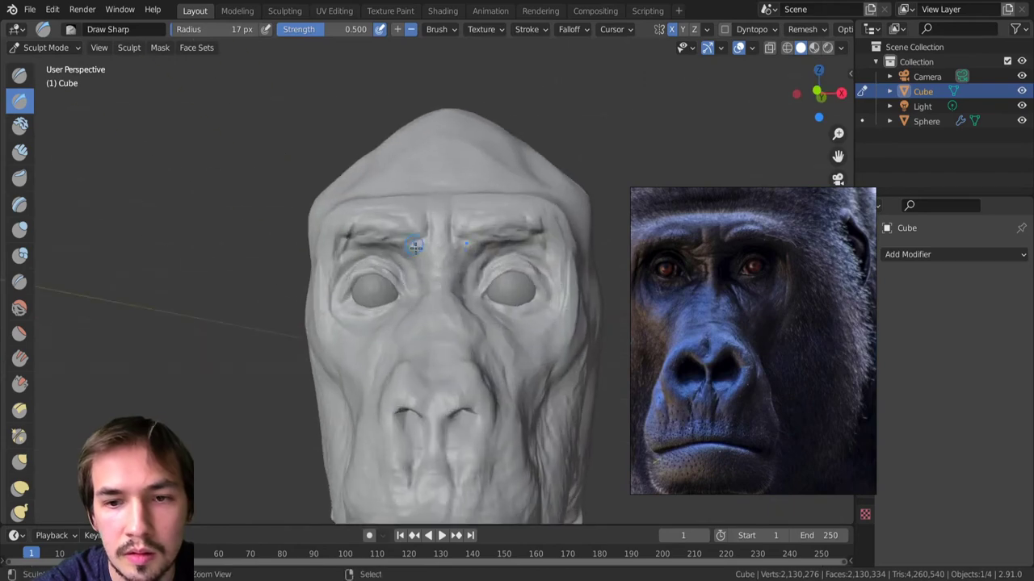
{"action": "left_click_drag", "start_coordinate": [420, 299], "coordinate": [416, 306]}
Examine the side of the head and bring the reference photos showing the gorilla's ear into view.
{"action": "scroll", "coordinate": [404, 304], "scroll_direction": "down", "scroll_amount": 5}
{"action": "mouse_move", "coordinate": [404, 307]}
{"action": "middle_mouse_down"}
{"action": "mouse_move", "coordinate": [409, 379]}
{"action": "mouse_move", "coordinate": [442, 377]}
{"action": "middle_mouse_up"}
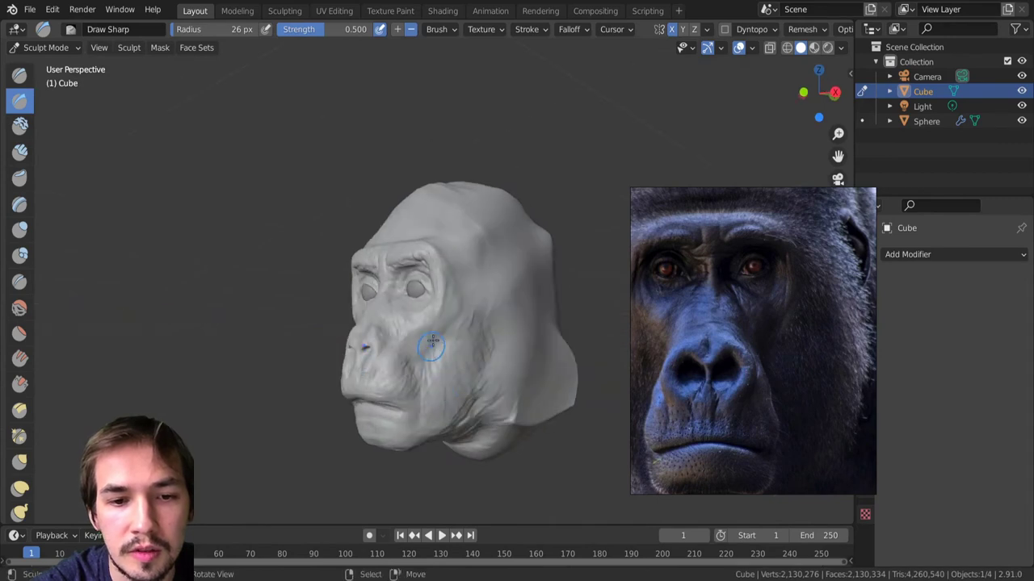
{"action": "middle_click_drag", "start_coordinate": [435, 336], "coordinate": [451, 211]}
{"action": "middle_click_drag", "start_coordinate": [673, 319], "coordinate": [606, 334]}
{"action": "middle_click_drag", "start_coordinate": [408, 312], "coordinate": [451, 329]}
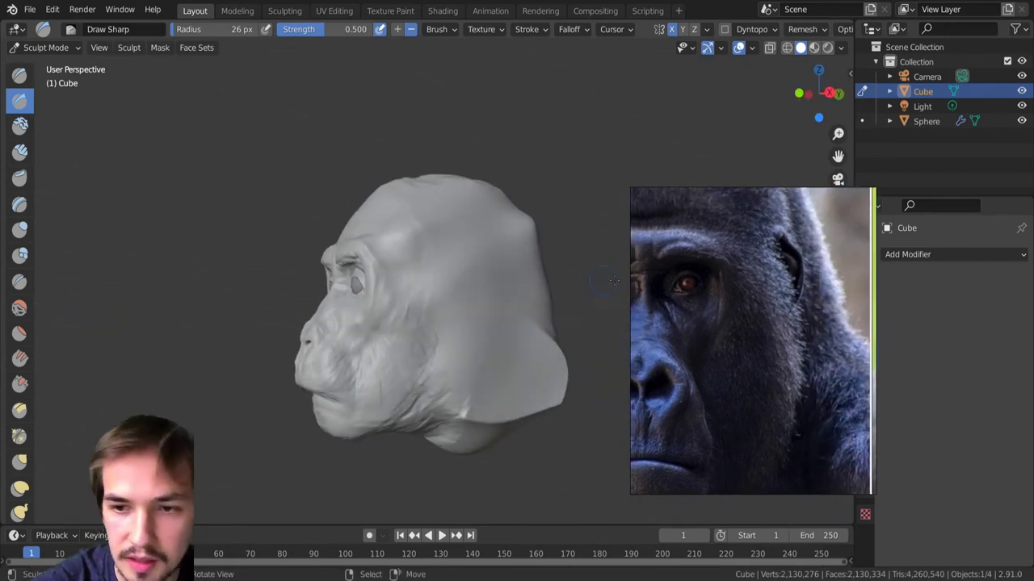
{"action": "scroll", "coordinate": [724, 280], "scroll_direction": "down", "scroll_amount": 3}
{"action": "scroll", "coordinate": [724, 281], "scroll_direction": "down", "scroll_amount": 2}
{"action": "scroll", "coordinate": [693, 316], "scroll_direction": "up", "scroll_amount": 5}
{"action": "mouse_move", "coordinate": [502, 318]}
{"action": "middle_mouse_down"}
{"action": "mouse_move", "coordinate": [466, 321]}
{"action": "mouse_move", "coordinate": [392, 281]}
{"action": "middle_mouse_up"}
Paint an oval, ear-shaped mask on the side of the head with the Mask brush at 41 px.
{"action": "key", "text": "m"}
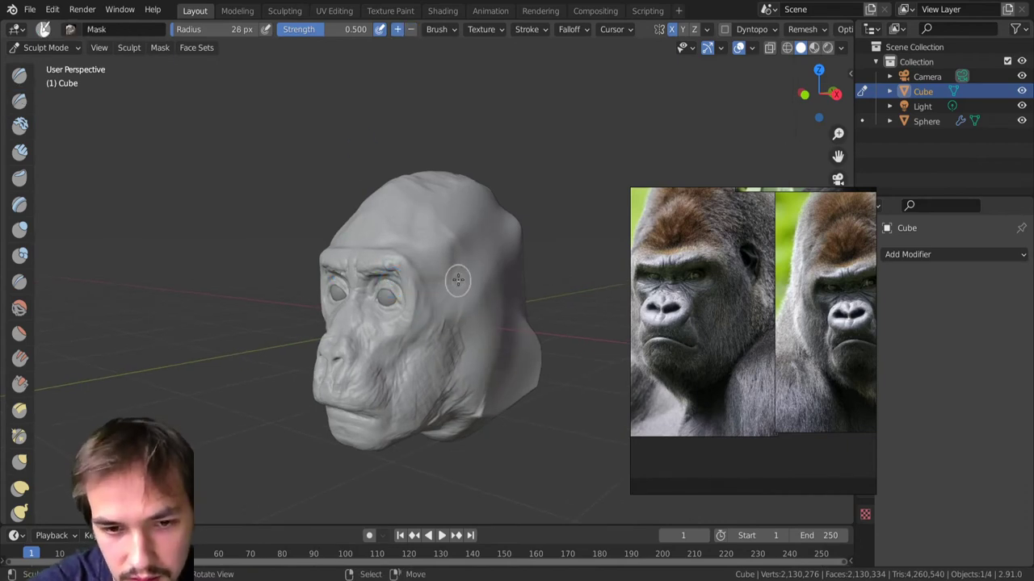
{"action": "mouse_move", "coordinate": [466, 269]}
{"action": "left_mouse_down"}
{"action": "mouse_move", "coordinate": [477, 308]}
{"action": "mouse_move", "coordinate": [473, 301]}
{"action": "left_mouse_up"}
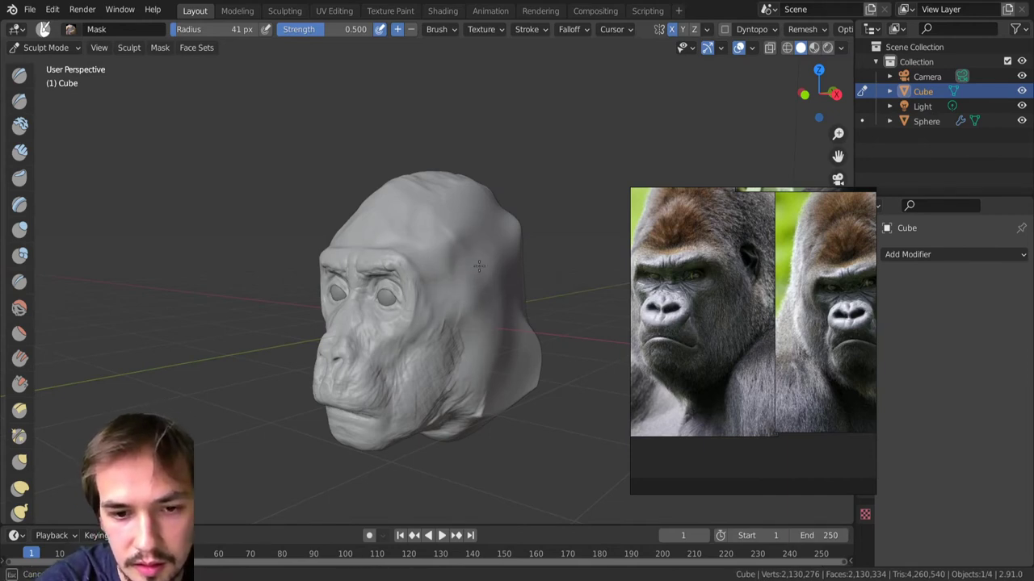
{"action": "key", "text": "b"}
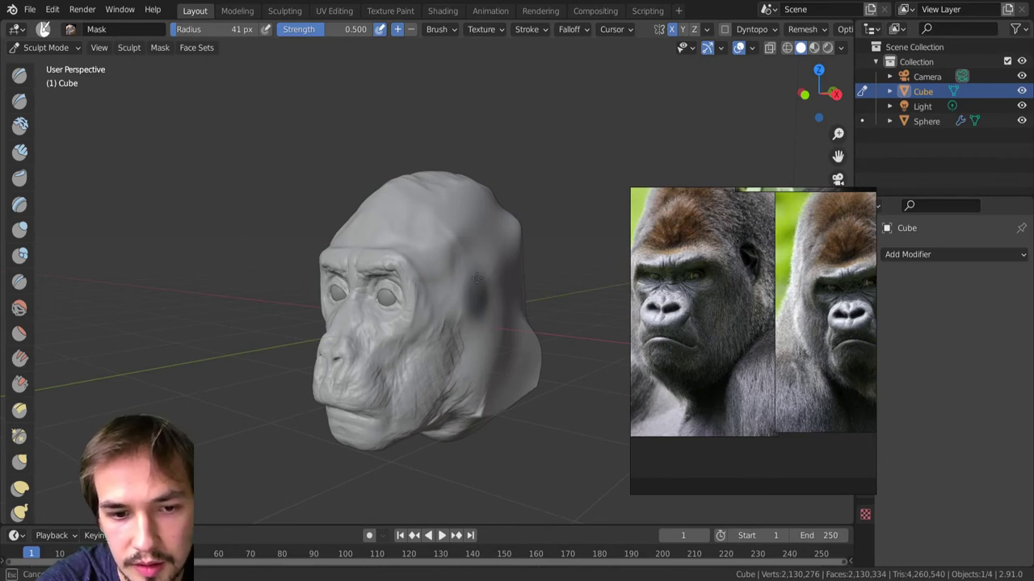
{"action": "middle_click_drag", "start_coordinate": [474, 282], "coordinate": [429, 279]}
{"action": "scroll", "coordinate": [431, 272], "scroll_direction": "up", "scroll_amount": 3}
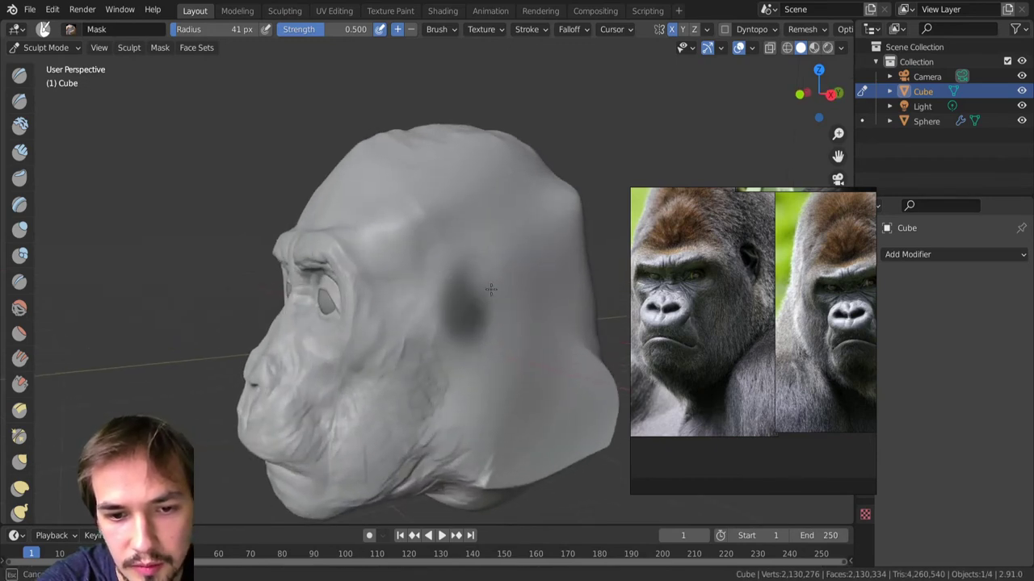
{"action": "key", "text": "ctrl+z"}
{"action": "left_click_drag", "start_coordinate": [458, 301], "coordinate": [468, 313]}
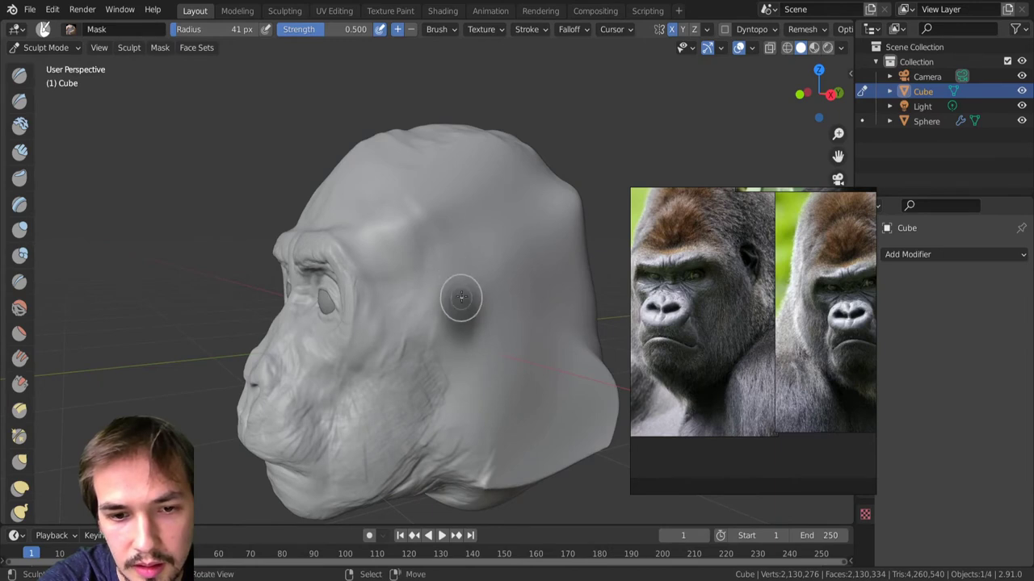
{"action": "left_click_drag", "start_coordinate": [465, 301], "coordinate": [458, 284]}
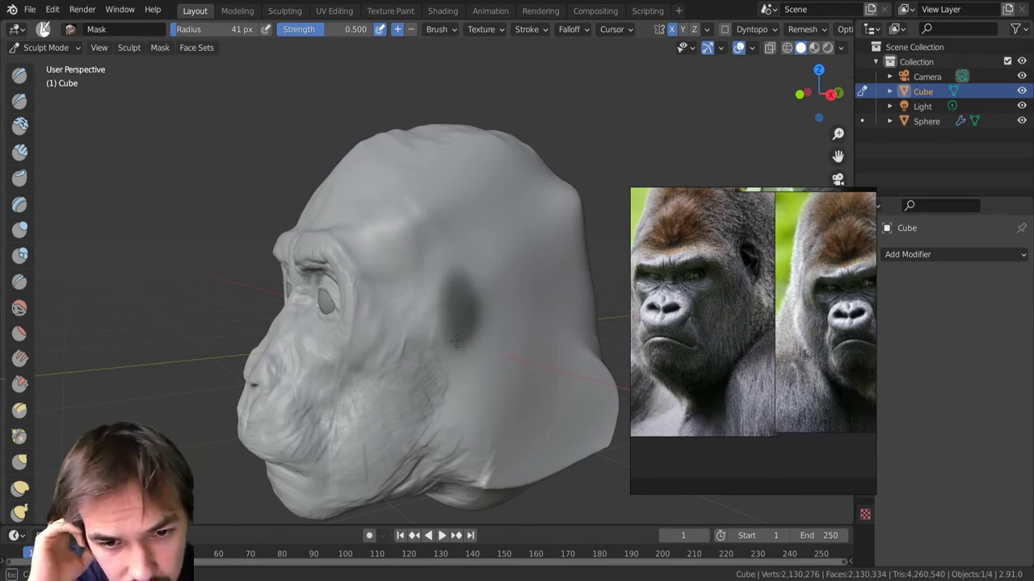
{"action": "mouse_move", "coordinate": [455, 339]}
{"action": "left_mouse_down"}
{"action": "mouse_move", "coordinate": [450, 323]}
{"action": "mouse_move", "coordinate": [452, 347]}
{"action": "left_mouse_up"}
Erase a small hole from the front part of the ear mask and invert the mask.
{"action": "mouse_move", "coordinate": [493, 295]}
{"action": "middle_mouse_down"}
{"action": "mouse_move", "coordinate": [515, 292]}
{"action": "mouse_move", "coordinate": [488, 324]}
{"action": "mouse_move", "coordinate": [450, 264]}
{"action": "mouse_move", "coordinate": [457, 296]}
{"action": "mouse_move", "coordinate": [411, 304]}
{"action": "mouse_move", "coordinate": [441, 383]}
{"action": "mouse_move", "coordinate": [353, 300]}
{"action": "mouse_move", "coordinate": [356, 324]}
{"action": "middle_mouse_up"}
{"action": "left_click_drag", "start_coordinate": [357, 324], "coordinate": [357, 305], "text": "ctrl"}
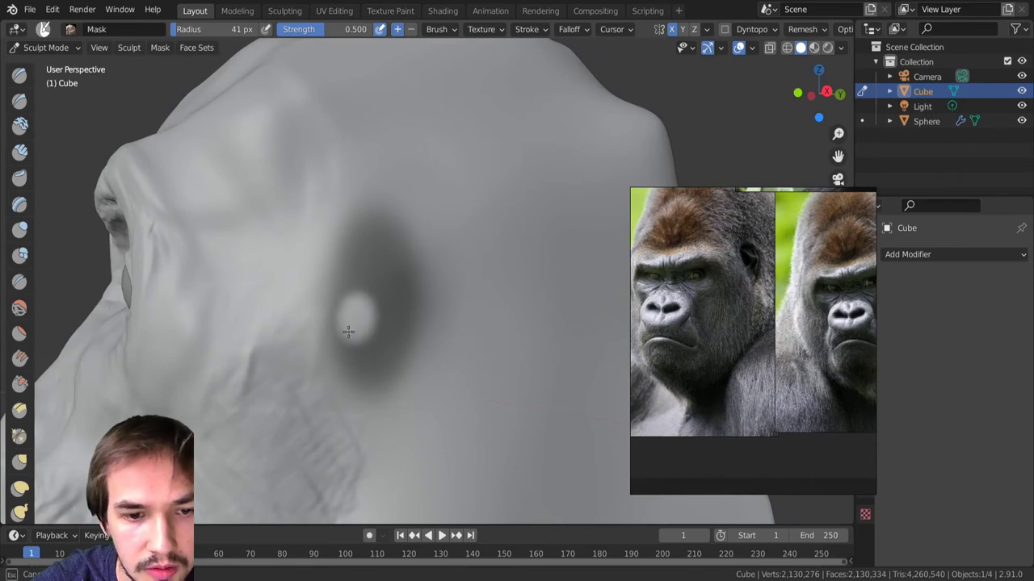
{"action": "middle_click_drag", "start_coordinate": [385, 320], "coordinate": [461, 425]}
{"action": "middle_click_drag", "start_coordinate": [440, 368], "coordinate": [374, 323]}
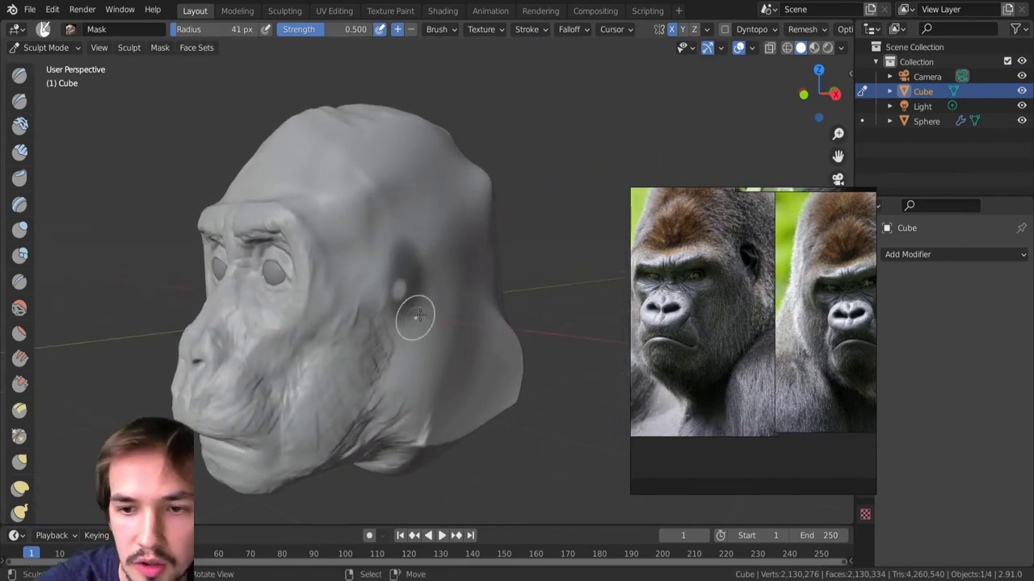
{"action": "middle_click_drag", "start_coordinate": [402, 266], "coordinate": [452, 294]}
{"action": "key", "text": "ctrl+i"}
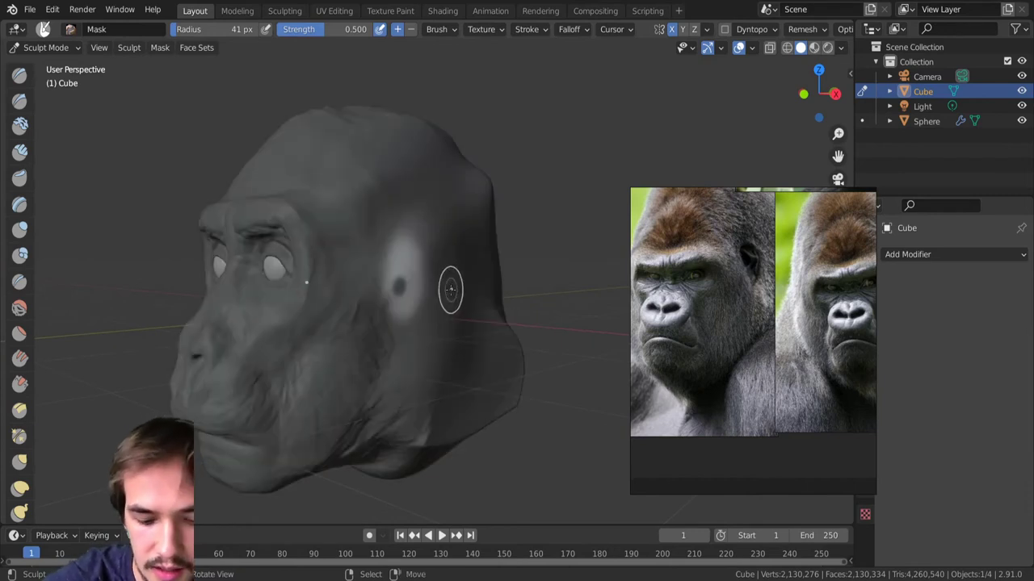
Pull the unmasked ear area outward from the head with an enlarged Snake Hook brush.
{"action": "key", "text": "k"}
{"action": "key", "text": "bracketright"}
{"action": "key", "text": "bracketright"}
{"action": "key", "text": "bracketright"}
{"action": "key", "text": "bracketright"}
{"action": "key", "text": "bracketright"}
{"action": "key", "text": "bracketright"}
{"action": "key", "text": "bracketright"}
{"action": "key", "text": "bracketright"}
{"action": "key", "text": "bracketright"}
{"action": "key", "text": "bracketright"}
{"action": "mouse_move", "coordinate": [399, 281]}
{"action": "left_mouse_down"}
{"action": "mouse_move", "coordinate": [420, 274]}
{"action": "mouse_move", "coordinate": [420, 260]}
{"action": "mouse_move", "coordinate": [413, 302]}
{"action": "mouse_move", "coordinate": [420, 282]}
{"action": "left_mouse_up"}
Reshape the ear opening and its surrounding rim with Snake Hook at about 89 to 97 px.
{"action": "mouse_move", "coordinate": [350, 261]}
{"action": "middle_mouse_down"}
{"action": "mouse_move", "coordinate": [391, 264]}
{"action": "mouse_move", "coordinate": [321, 278]}
{"action": "middle_mouse_up"}
{"action": "scroll", "coordinate": [391, 264], "scroll_direction": "up", "scroll_amount": 5}
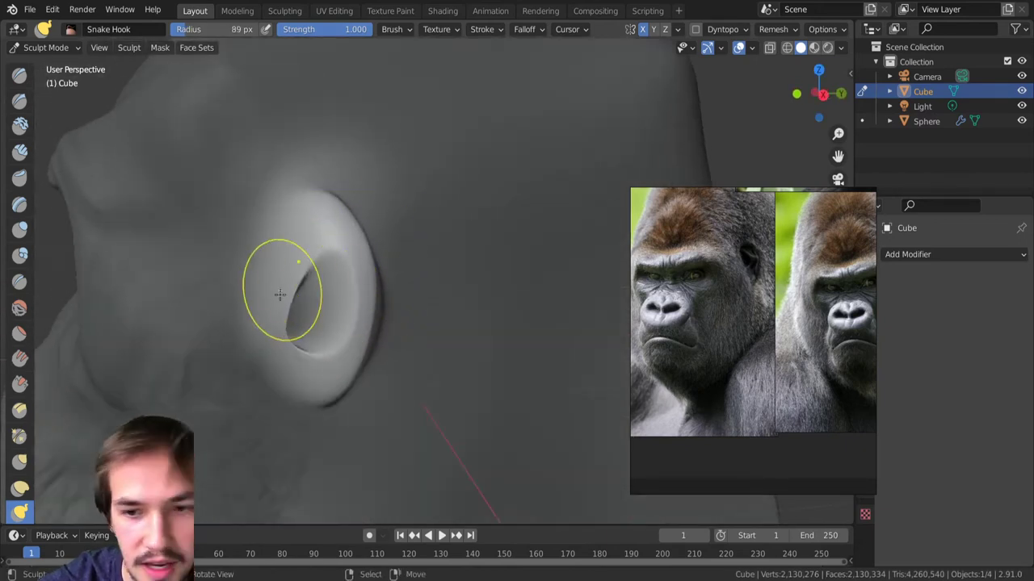
{"action": "left_click_drag", "start_coordinate": [299, 280], "coordinate": [276, 260]}
{"action": "left_click_drag", "start_coordinate": [281, 329], "coordinate": [269, 324]}
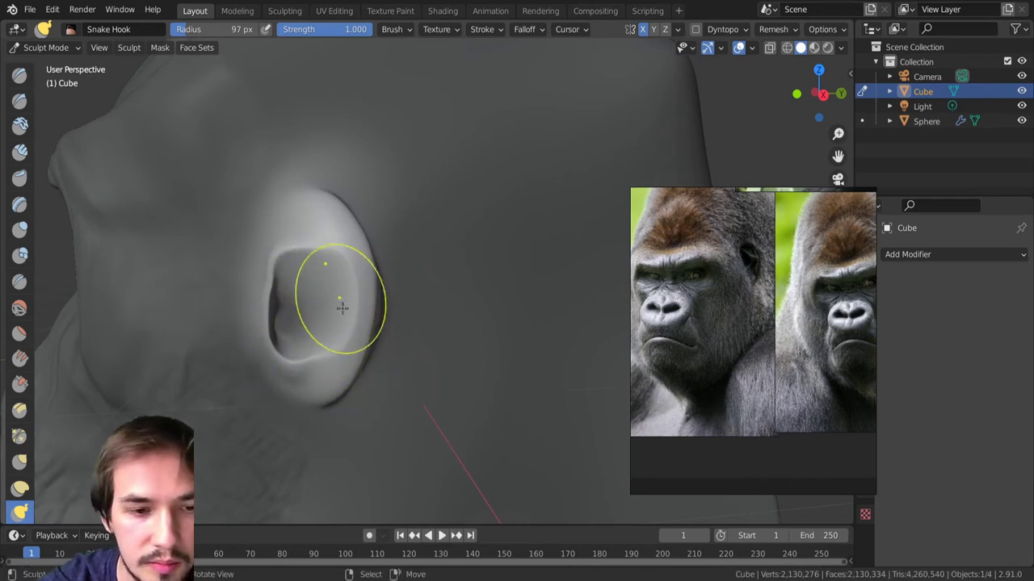
{"action": "left_click_drag", "start_coordinate": [339, 304], "coordinate": [305, 265]}
{"action": "mouse_move", "coordinate": [323, 369]}
{"action": "left_mouse_down"}
{"action": "mouse_move", "coordinate": [316, 340]}
{"action": "mouse_move", "coordinate": [290, 343]}
{"action": "left_mouse_up"}
{"action": "mouse_move", "coordinate": [331, 358]}
{"action": "middle_mouse_down"}
{"action": "mouse_move", "coordinate": [409, 400]}
{"action": "mouse_move", "coordinate": [400, 369]}
{"action": "mouse_move", "coordinate": [273, 346]}
{"action": "mouse_move", "coordinate": [315, 360]}
{"action": "mouse_move", "coordinate": [341, 392]}
{"action": "mouse_move", "coordinate": [323, 307]}
{"action": "mouse_move", "coordinate": [369, 331]}
{"action": "mouse_move", "coordinate": [374, 316]}
{"action": "mouse_move", "coordinate": [382, 390]}
{"action": "mouse_move", "coordinate": [346, 351]}
{"action": "mouse_move", "coordinate": [387, 356]}
{"action": "mouse_move", "coordinate": [422, 323]}
{"action": "middle_mouse_up"}
{"action": "scroll", "coordinate": [411, 409], "scroll_direction": "down", "scroll_amount": 4}
{"action": "left_click_drag", "start_coordinate": [0, 0], "coordinate": [0, 0]}
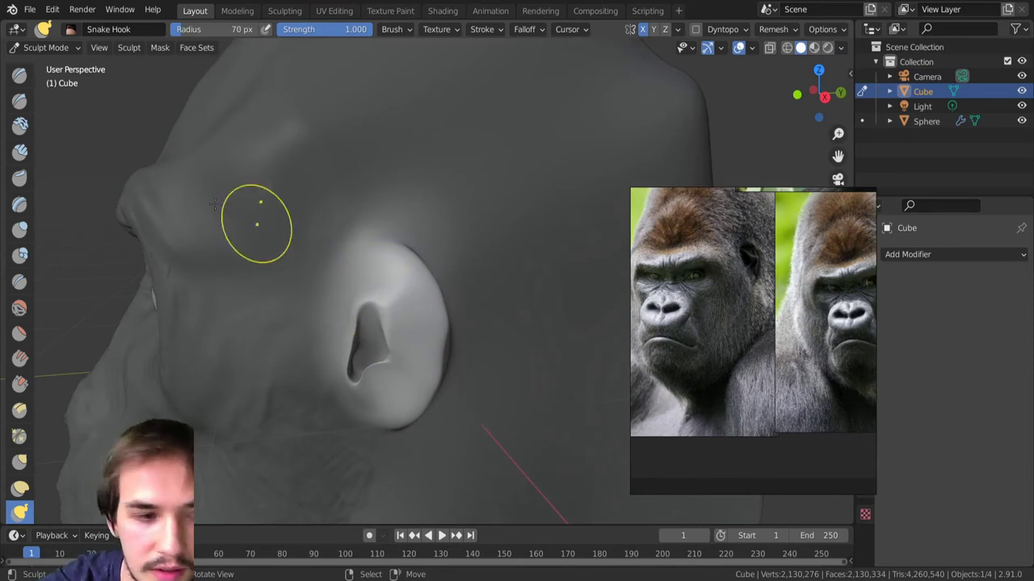
Sculpt the folds of the upper ear and the area above the lobe with Clay Strips at 50 px.
{"action": "left_click", "coordinate": [20, 151]}
{"action": "key", "text": "f"}
{"action": "left_click_drag", "start_coordinate": [404, 304], "coordinate": [375, 260]}
{"action": "left_click_drag", "start_coordinate": [409, 306], "coordinate": [419, 319]}
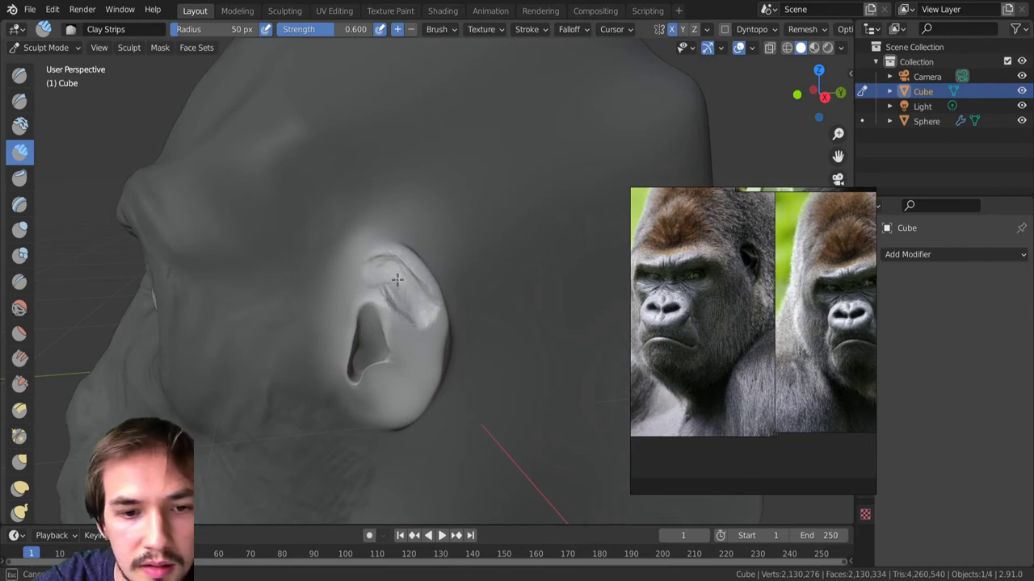
{"action": "left_click_drag", "start_coordinate": [401, 298], "coordinate": [408, 311]}
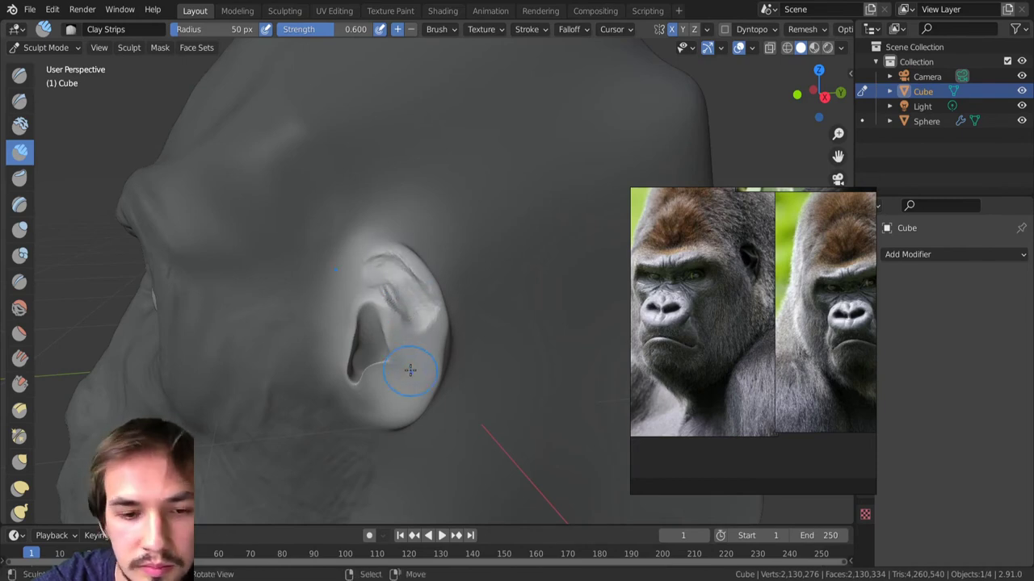
{"action": "left_click_drag", "start_coordinate": [413, 367], "coordinate": [397, 401]}
Pull the earlobe downward and adjust the ear's outline with a larger Snake Hook brush, up to 112 px.
{"action": "mouse_move", "coordinate": [400, 399]}
{"action": "middle_mouse_down"}
{"action": "mouse_move", "coordinate": [423, 315]}
{"action": "mouse_move", "coordinate": [407, 303]}
{"action": "mouse_move", "coordinate": [457, 344]}
{"action": "middle_mouse_up"}
{"action": "key", "text": "k"}
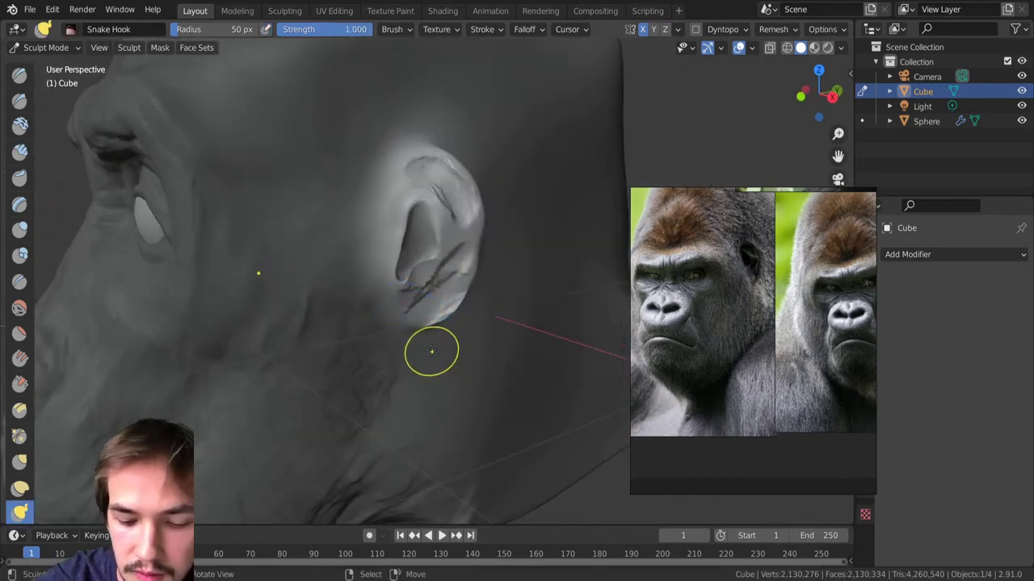
{"action": "key", "text": "bracketright"}
{"action": "key", "text": "bracketright"}
{"action": "left_click_drag", "start_coordinate": [415, 320], "coordinate": [417, 336]}
{"action": "mouse_move", "coordinate": [428, 343]}
{"action": "middle_mouse_down", "text": "ctrl"}
{"action": "mouse_move", "coordinate": [458, 397]}
{"action": "mouse_move", "coordinate": [414, 269]}
{"action": "mouse_move", "coordinate": [397, 393]}
{"action": "mouse_move", "coordinate": [382, 376]}
{"action": "mouse_move", "coordinate": [431, 196]}
{"action": "middle_mouse_up", "text": "ctrl"}
{"action": "scroll", "coordinate": [395, 262], "scroll_direction": "up", "scroll_amount": 4}
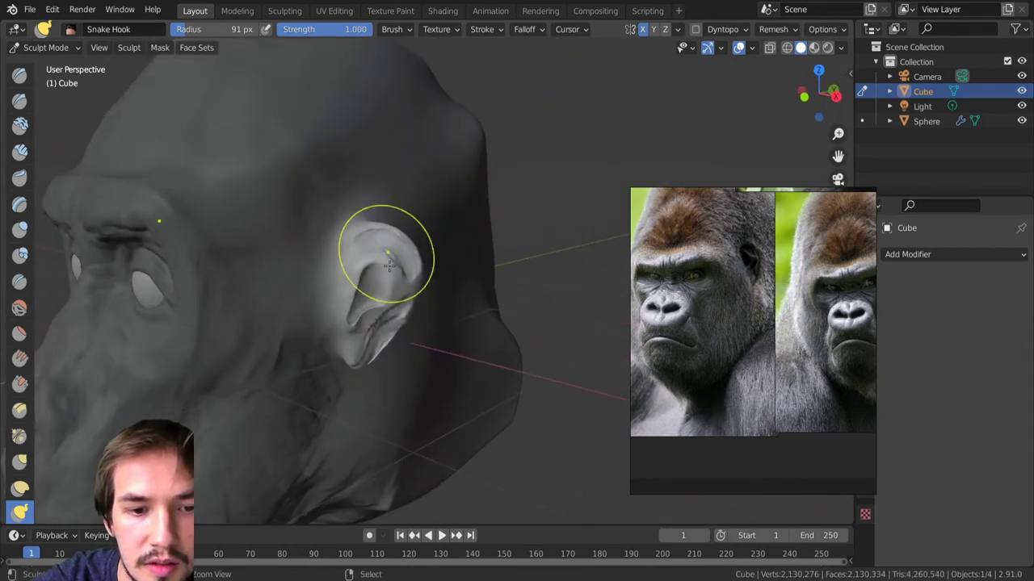
{"action": "middle_click_drag", "start_coordinate": [388, 270], "coordinate": [406, 289]}
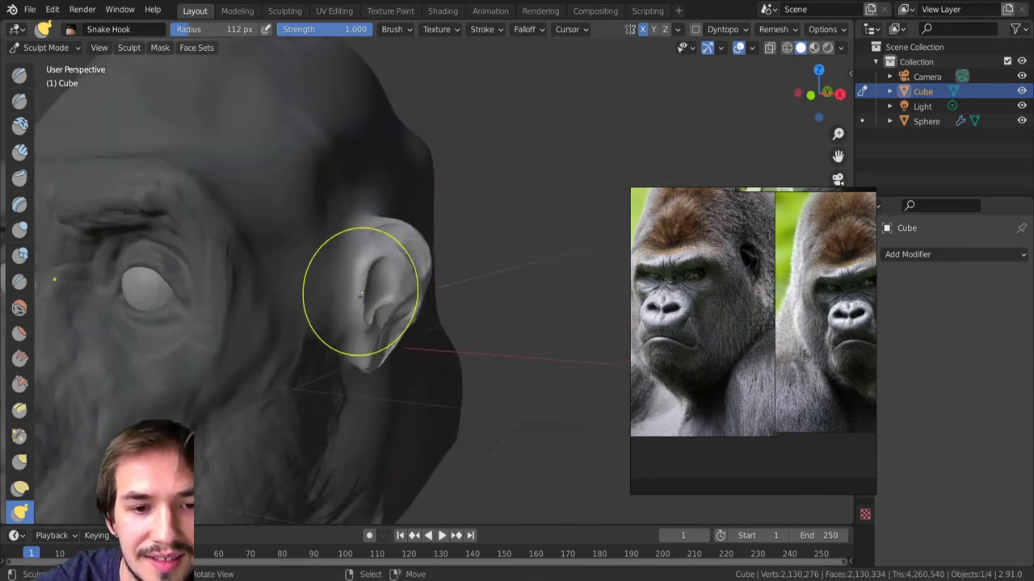
{"action": "middle_click_drag", "start_coordinate": [364, 328], "coordinate": [389, 297]}
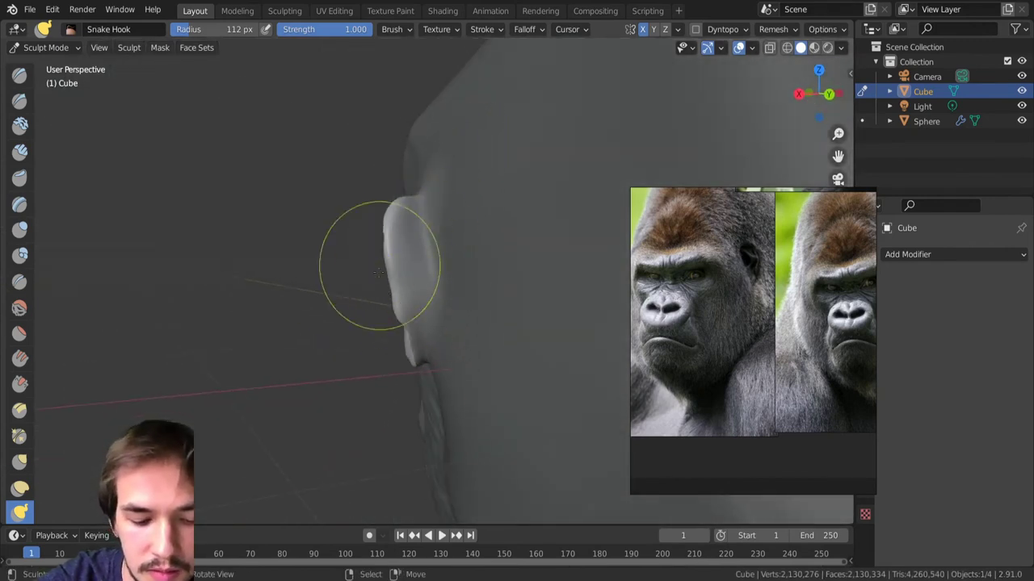
Carve a crease behind the ear where it meets the head with Draw Sharp at 72 px.
{"action": "left_click", "coordinate": [20, 101]}
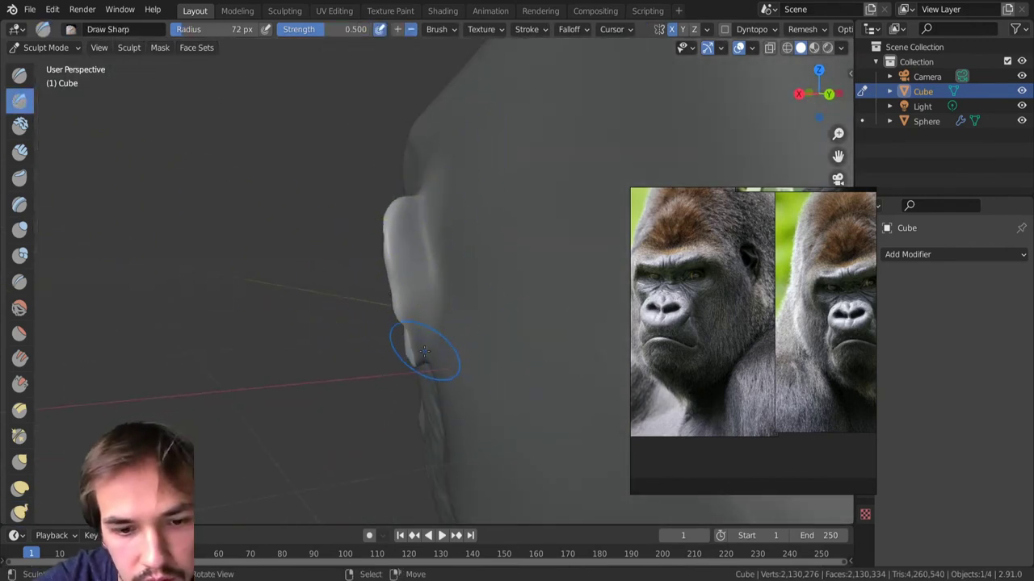
{"action": "middle_click_drag", "start_coordinate": [450, 253], "coordinate": [424, 277]}
{"action": "middle_click_drag", "start_coordinate": [425, 330], "coordinate": [414, 215]}
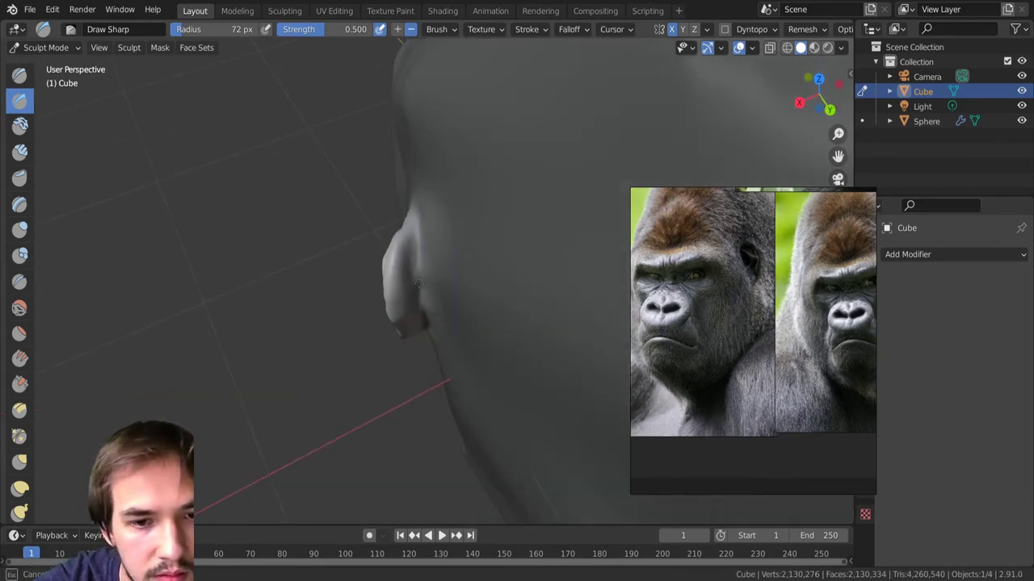
{"action": "mouse_move", "coordinate": [454, 318]}
{"action": "middle_mouse_down"}
{"action": "mouse_move", "coordinate": [426, 261]}
{"action": "mouse_move", "coordinate": [429, 220]}
{"action": "mouse_move", "coordinate": [422, 299]}
{"action": "middle_mouse_up"}
{"action": "middle_click_drag", "start_coordinate": [415, 333], "coordinate": [436, 327]}
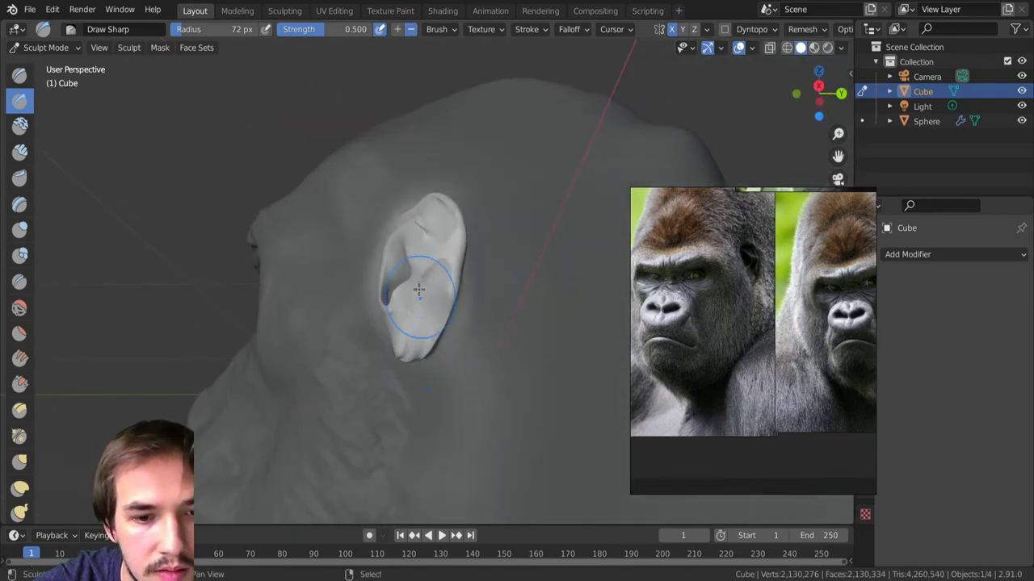
Build up the lower outer rim of the ear down to the lobe with Clay Strips.
{"action": "middle_click_drag", "start_coordinate": [427, 277], "coordinate": [526, 387]}
{"action": "scroll", "coordinate": [496, 319], "scroll_direction": "down", "scroll_amount": 2}
{"action": "scroll", "coordinate": [453, 283], "scroll_direction": "up", "scroll_amount": 5}
{"action": "middle_click_drag", "start_coordinate": [444, 258], "coordinate": [465, 291]}
{"action": "left_click", "coordinate": [19, 151]}
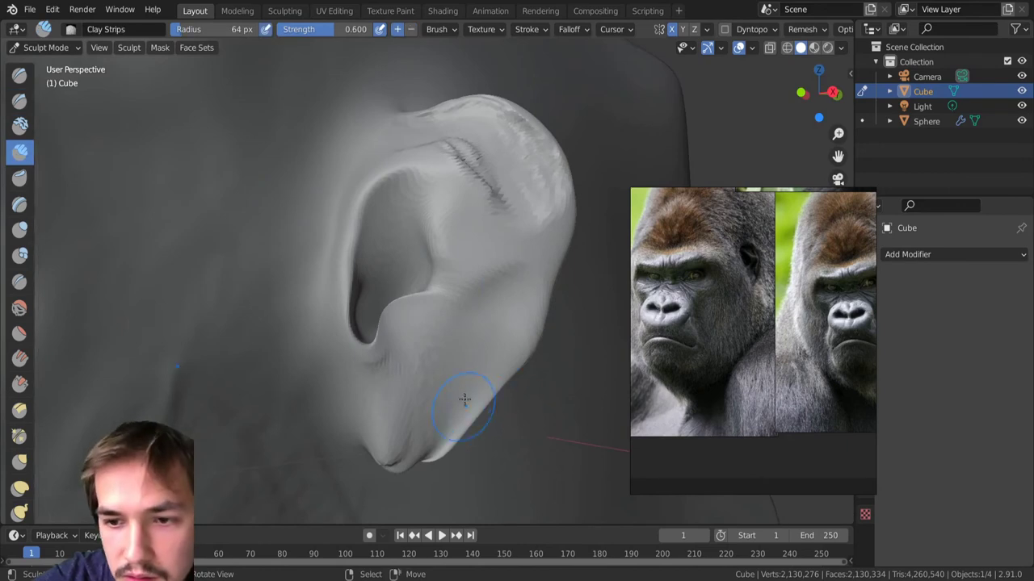
{"action": "mouse_move", "coordinate": [514, 340]}
{"action": "left_mouse_down"}
{"action": "mouse_move", "coordinate": [462, 420]}
{"action": "mouse_move", "coordinate": [473, 376]}
{"action": "mouse_move", "coordinate": [517, 339]}
{"action": "mouse_move", "coordinate": [458, 419]}
{"action": "mouse_move", "coordinate": [404, 457]}
{"action": "mouse_move", "coordinate": [436, 437]}
{"action": "left_mouse_up"}
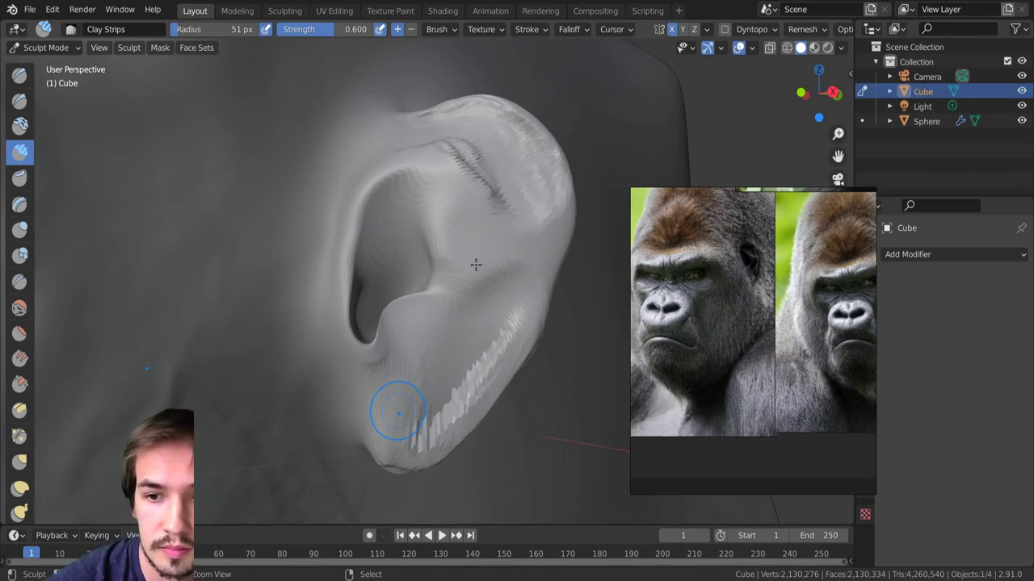
Remesh the head with the mask cleared, and build up the ridge inside the ear opening with Clay Strips at 51 px.
{"action": "key", "text": "ctrl+z"}
{"action": "mouse_move", "coordinate": [321, 239]}
{"action": "middle_mouse_down"}
{"action": "mouse_move", "coordinate": [428, 289]}
{"action": "mouse_move", "coordinate": [423, 387]}
{"action": "mouse_move", "coordinate": [345, 346]}
{"action": "mouse_move", "coordinate": [387, 278]}
{"action": "mouse_move", "coordinate": [445, 297]}
{"action": "middle_mouse_up"}
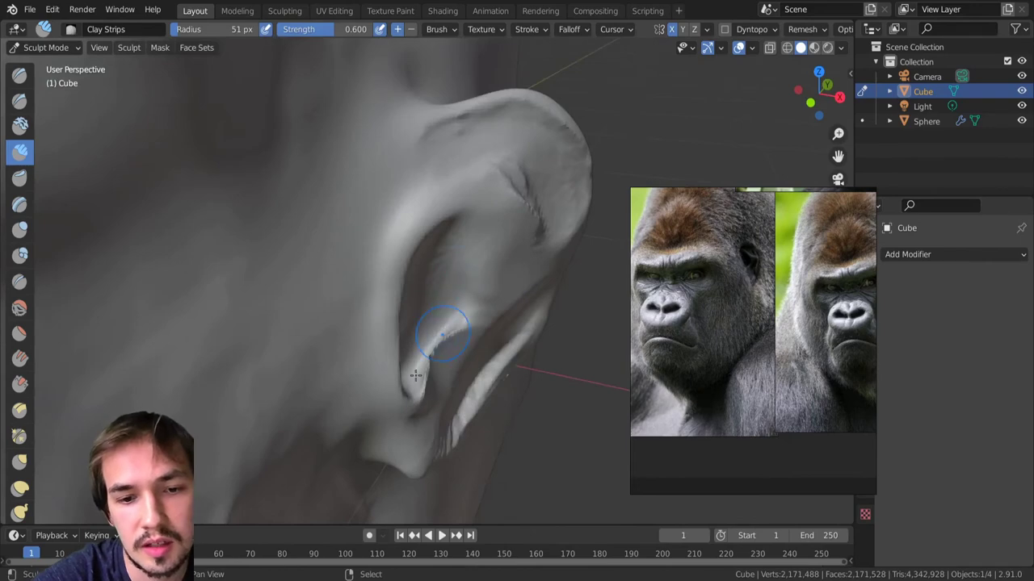
{"action": "left_click_drag", "start_coordinate": [421, 362], "coordinate": [454, 332]}
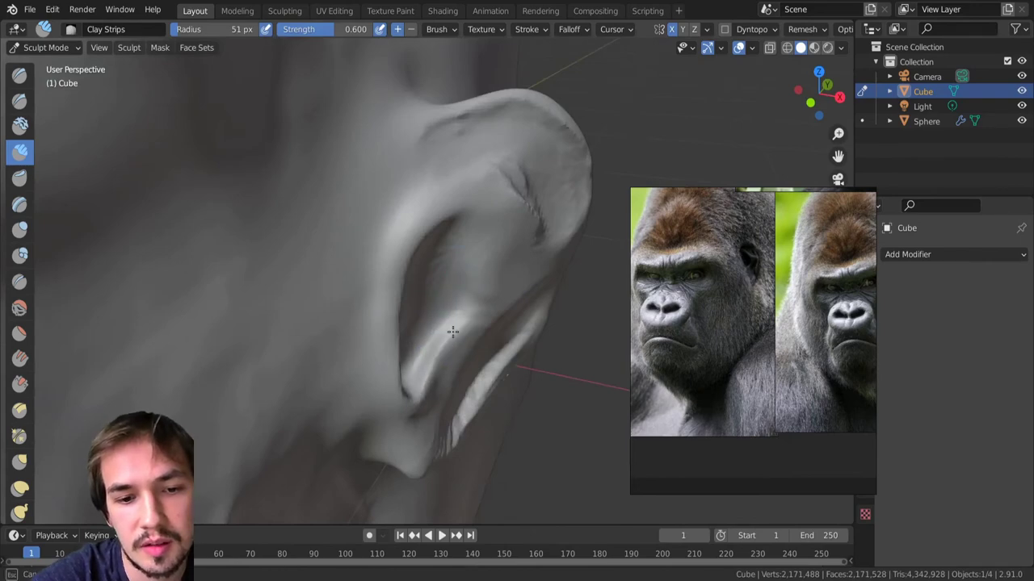
{"action": "mouse_move", "coordinate": [453, 332]}
{"action": "middle_mouse_down"}
{"action": "mouse_move", "coordinate": [417, 347]}
{"action": "mouse_move", "coordinate": [420, 288]}
{"action": "middle_mouse_up"}
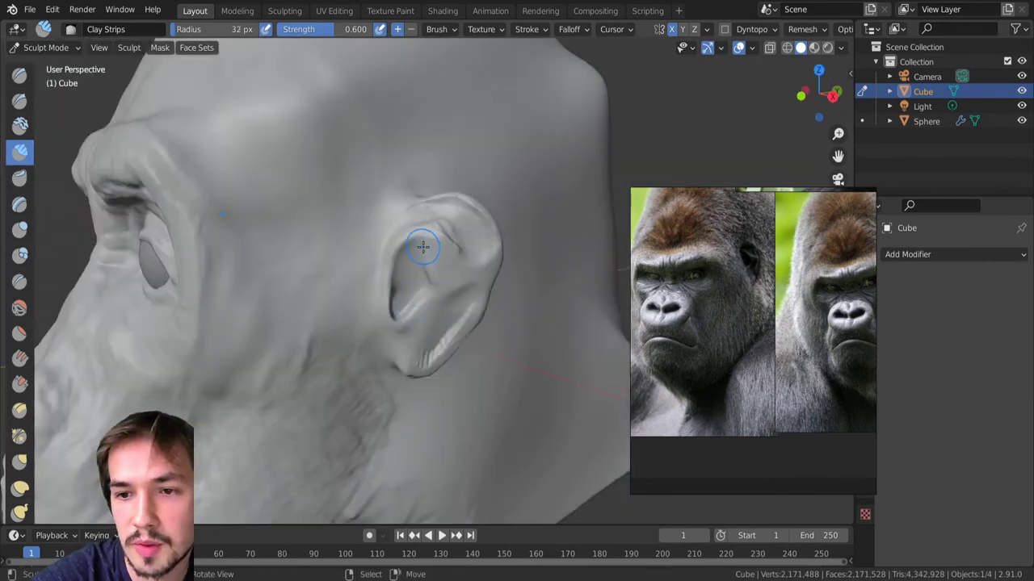
Refine the inner fold along the upper edge of the ear opening with Clay Strips at about 17 to 22 px.
{"action": "key", "text": "f"}
{"action": "left_click", "coordinate": [434, 270]}
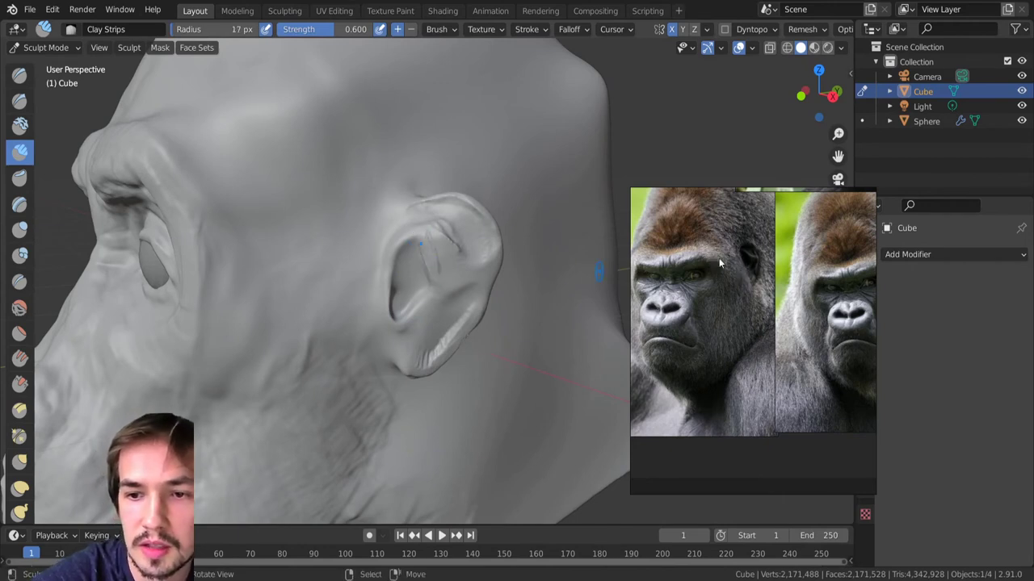
{"action": "key", "text": "f"}
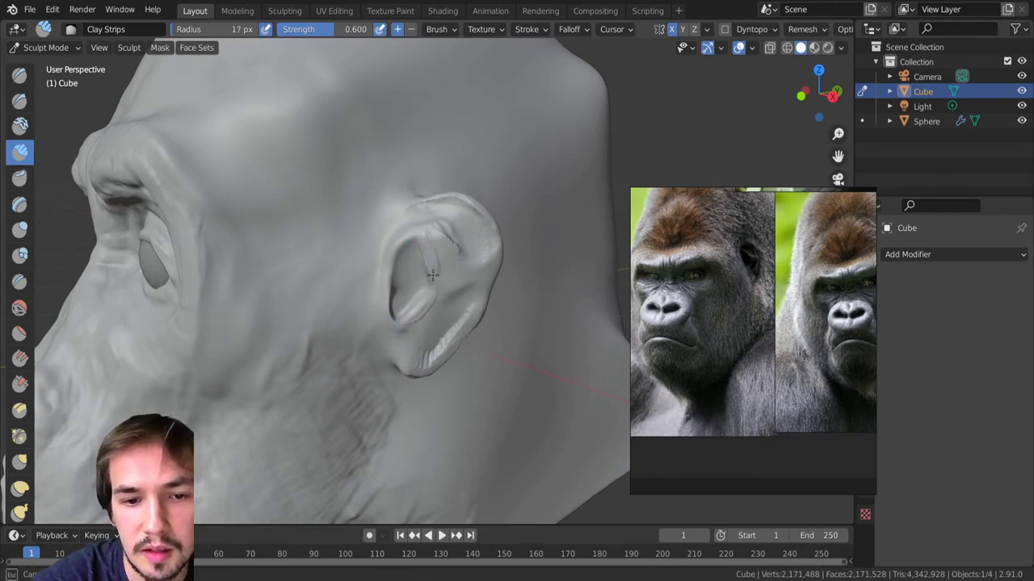
{"action": "left_click_drag", "start_coordinate": [417, 222], "coordinate": [420, 236]}
{"action": "mouse_move", "coordinate": [461, 228]}
{"action": "middle_mouse_down"}
{"action": "mouse_move", "coordinate": [571, 213]}
{"action": "mouse_move", "coordinate": [493, 223]}
{"action": "middle_mouse_up"}
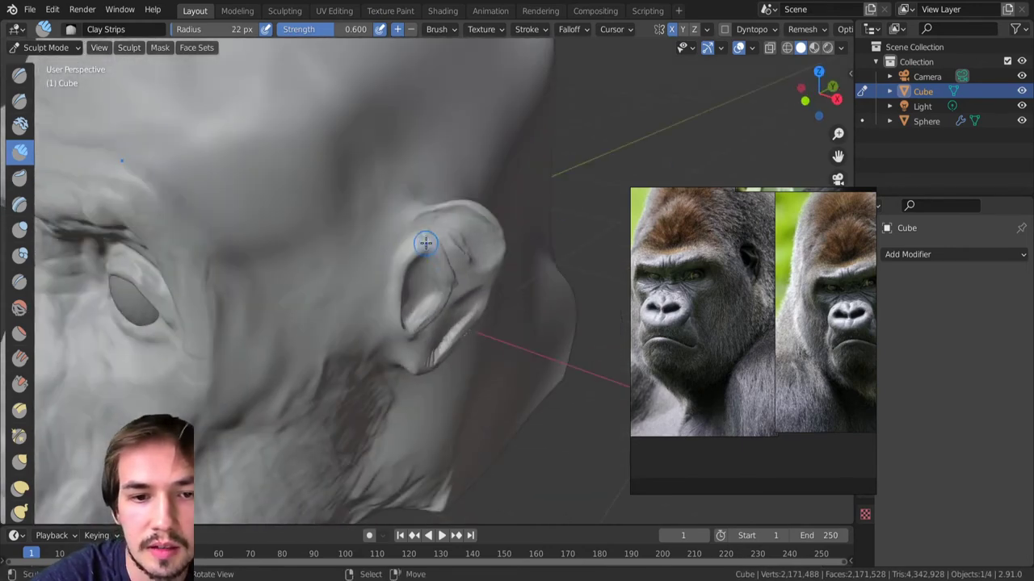
Refine the fold above the ear opening from front and underside with Clay Strips at about 20 to 37 px.
{"action": "key", "text": "f"}
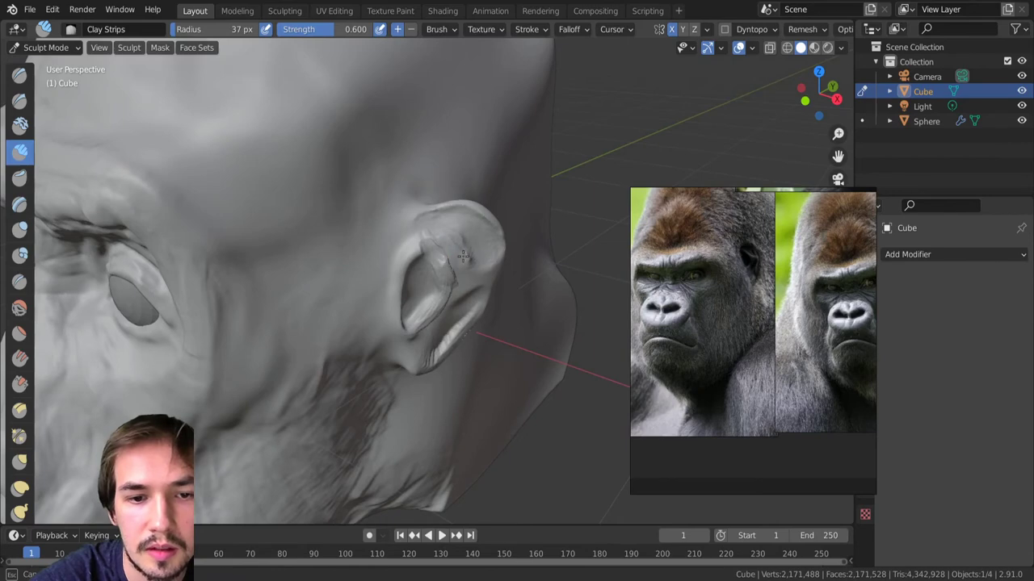
{"action": "mouse_move", "coordinate": [447, 245]}
{"action": "middle_mouse_down"}
{"action": "mouse_move", "coordinate": [483, 175]}
{"action": "mouse_move", "coordinate": [429, 158]}
{"action": "middle_mouse_up"}
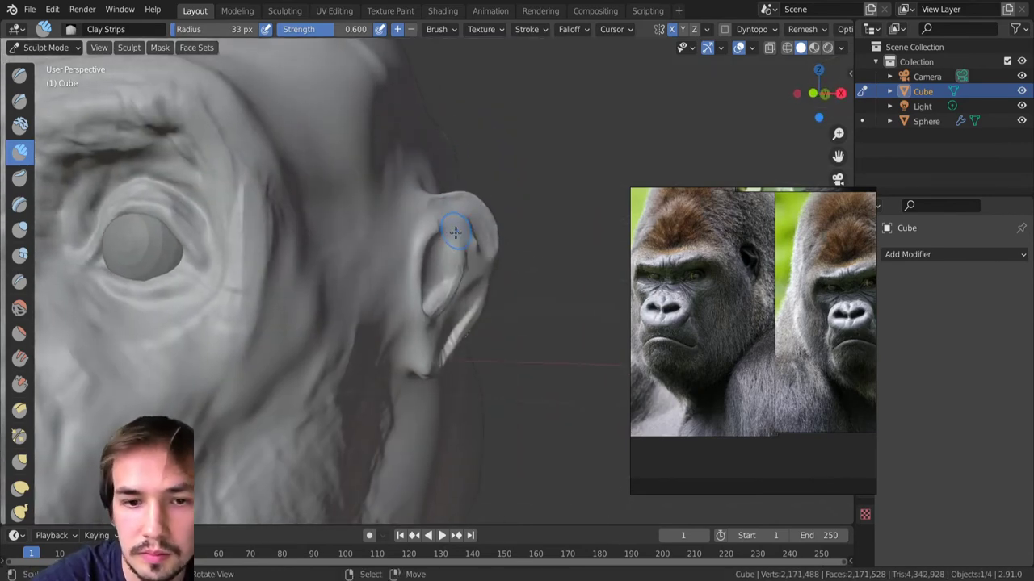
{"action": "middle_click_drag", "start_coordinate": [463, 243], "coordinate": [449, 235]}
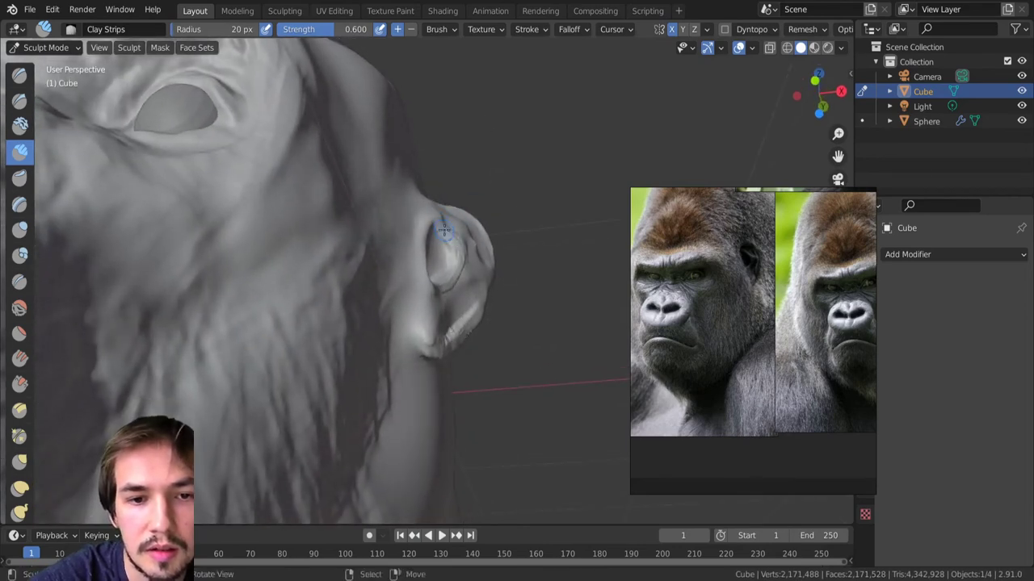
{"action": "left_click_drag", "start_coordinate": [444, 238], "coordinate": [444, 231]}
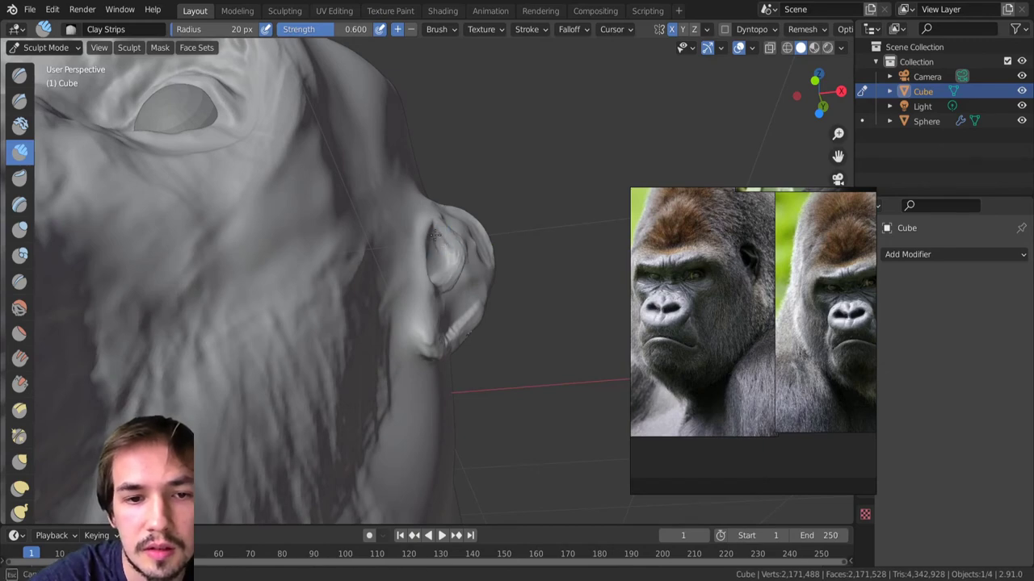
{"action": "mouse_move", "coordinate": [440, 255]}
{"action": "middle_mouse_down"}
{"action": "mouse_move", "coordinate": [312, 323]}
{"action": "mouse_move", "coordinate": [388, 315]}
{"action": "mouse_move", "coordinate": [450, 325]}
{"action": "mouse_move", "coordinate": [471, 309]}
{"action": "mouse_move", "coordinate": [467, 278]}
{"action": "mouse_move", "coordinate": [420, 338]}
{"action": "middle_mouse_up"}
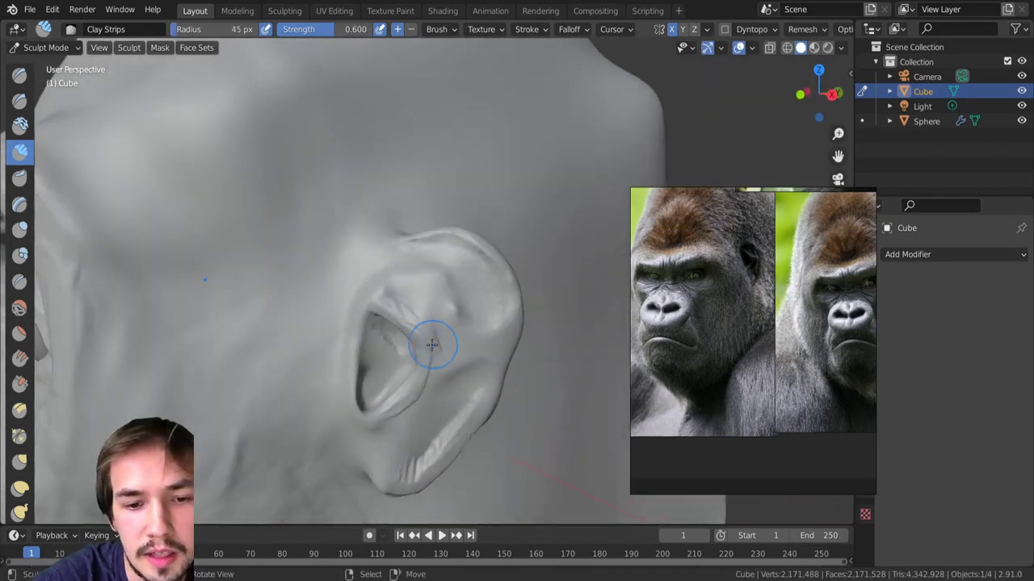
Build up the inner ear ridge behind the ear opening with Clay Strips at 45 px.
{"action": "left_click_drag", "start_coordinate": [432, 347], "coordinate": [437, 358]}
{"action": "mouse_move", "coordinate": [442, 341]}
{"action": "left_mouse_down"}
{"action": "mouse_move", "coordinate": [453, 336]}
{"action": "mouse_move", "coordinate": [483, 358]}
{"action": "mouse_move", "coordinate": [446, 365]}
{"action": "mouse_move", "coordinate": [456, 361]}
{"action": "left_mouse_up"}
{"action": "mouse_move", "coordinate": [412, 413]}
{"action": "left_mouse_down"}
{"action": "mouse_move", "coordinate": [441, 376]}
{"action": "mouse_move", "coordinate": [396, 415]}
{"action": "mouse_move", "coordinate": [373, 413]}
{"action": "mouse_move", "coordinate": [397, 414]}
{"action": "left_mouse_up"}
{"action": "left_click_drag", "start_coordinate": [420, 368], "coordinate": [419, 384]}
Build up the ear's outer rim from the lobe to the top with Clay Strips at about 64 to 72 px.
{"action": "key", "text": "f"}
{"action": "left_click", "coordinate": [450, 408]}
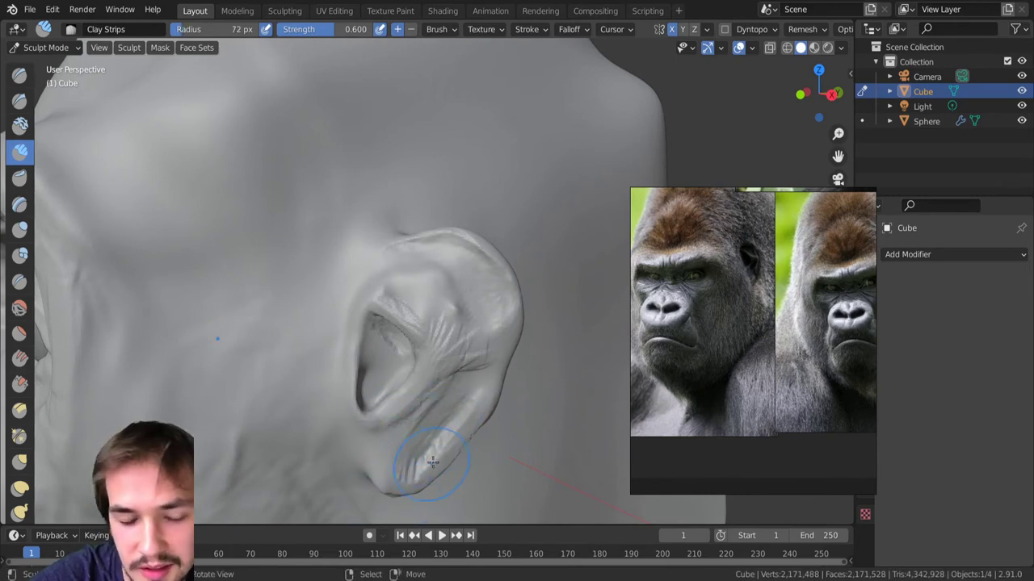
{"action": "mouse_move", "coordinate": [434, 459]}
{"action": "left_mouse_down"}
{"action": "mouse_move", "coordinate": [491, 379]}
{"action": "mouse_move", "coordinate": [485, 404]}
{"action": "mouse_move", "coordinate": [511, 251]}
{"action": "left_mouse_up"}
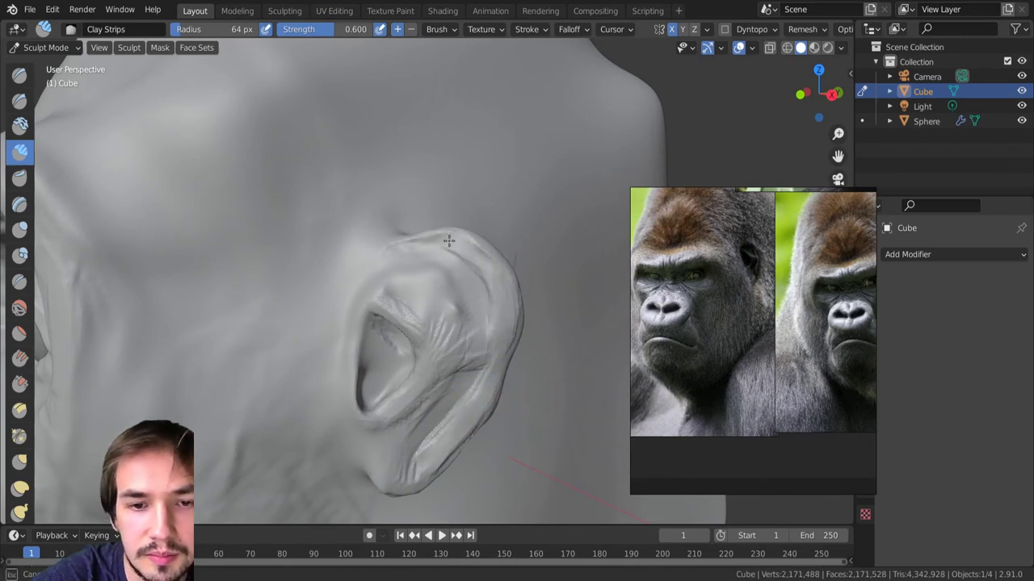
{"action": "left_click_drag", "start_coordinate": [436, 255], "coordinate": [406, 260]}
Add broad volume to the side of the face between eye and ear with Clay Strips at 105 px.
{"action": "scroll", "coordinate": [452, 348], "scroll_direction": "down", "scroll_amount": 6}
{"action": "middle_click_drag", "start_coordinate": [461, 392], "coordinate": [491, 359]}
{"action": "scroll", "coordinate": [457, 425], "scroll_direction": "down", "scroll_amount": 4}
{"action": "middle_click_drag", "start_coordinate": [457, 426], "coordinate": [424, 279]}
{"action": "scroll", "coordinate": [450, 394], "scroll_direction": "up", "scroll_amount": 5}
{"action": "key", "text": "bracketright"}
{"action": "key", "text": "bracketright"}
{"action": "key", "text": "bracketright"}
{"action": "key", "text": "bracketright"}
{"action": "mouse_move", "coordinate": [412, 310]}
{"action": "left_mouse_down"}
{"action": "mouse_move", "coordinate": [395, 360]}
{"action": "mouse_move", "coordinate": [389, 346]}
{"action": "left_mouse_up"}
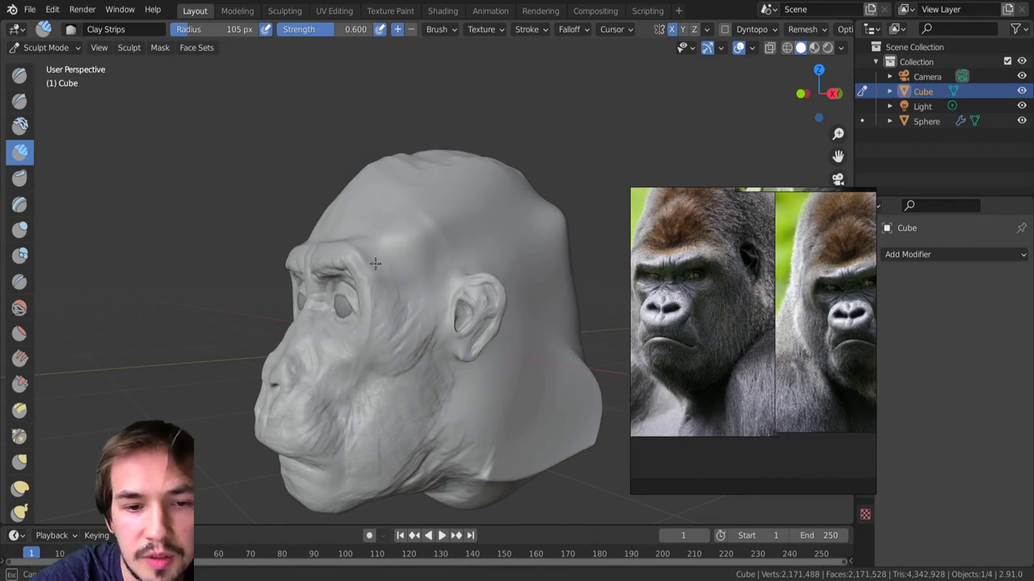
Check the other gorilla reference photos, and add creases to the cheek and temple in front of the ear with Clay Strips at 105 px.
{"action": "mouse_move", "coordinate": [431, 223]}
{"action": "middle_mouse_down"}
{"action": "mouse_move", "coordinate": [422, 302]}
{"action": "mouse_move", "coordinate": [436, 331]}
{"action": "mouse_move", "coordinate": [428, 344]}
{"action": "mouse_move", "coordinate": [379, 346]}
{"action": "mouse_move", "coordinate": [587, 302]}
{"action": "middle_mouse_up"}
{"action": "scroll", "coordinate": [772, 351], "scroll_direction": "down", "scroll_amount": 5}
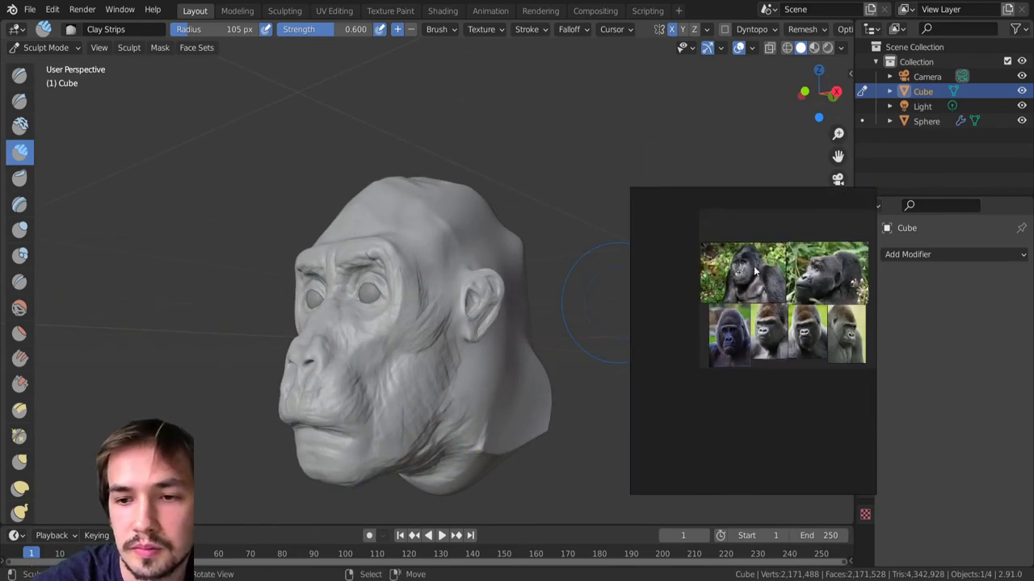
{"action": "scroll", "coordinate": [755, 272], "scroll_direction": "up", "scroll_amount": 4}
{"action": "middle_click_drag", "start_coordinate": [417, 217], "coordinate": [327, 302]}
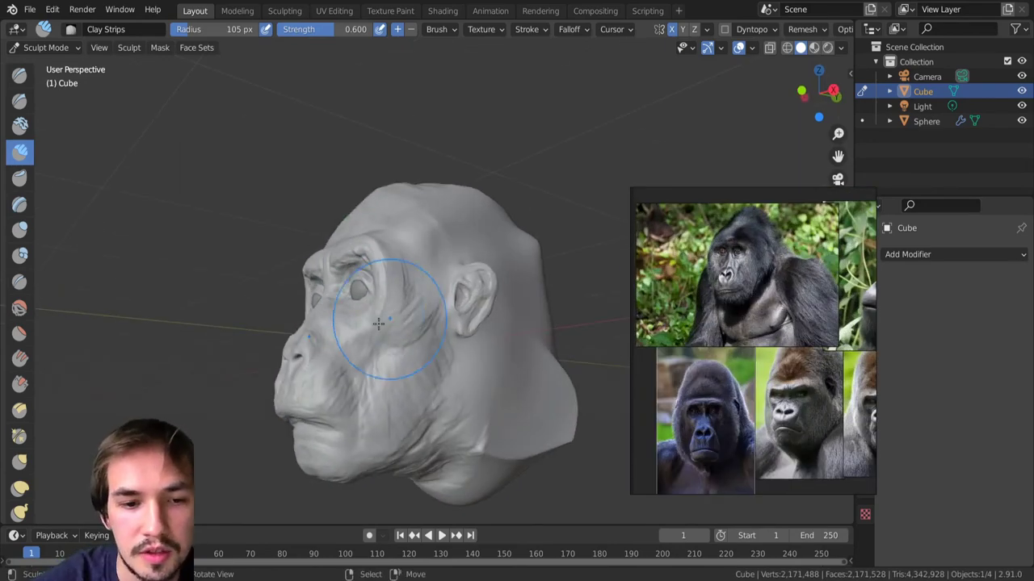
{"action": "middle_click_drag", "start_coordinate": [392, 323], "coordinate": [386, 340]}
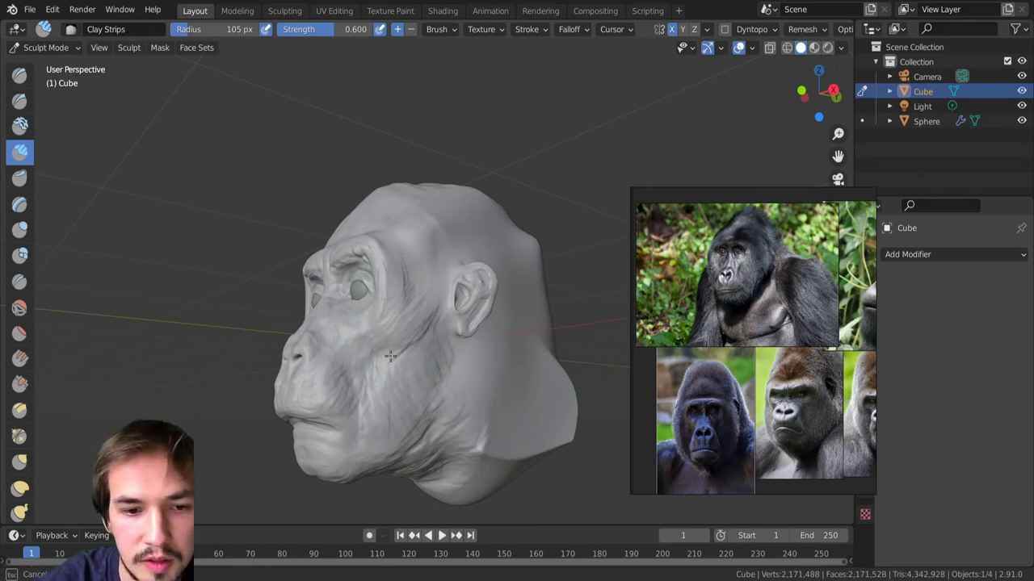
{"action": "mouse_move", "coordinate": [412, 292]}
{"action": "left_mouse_down"}
{"action": "mouse_move", "coordinate": [405, 335]}
{"action": "mouse_move", "coordinate": [421, 319]}
{"action": "left_mouse_up"}
{"action": "left_click_drag", "start_coordinate": [416, 271], "coordinate": [424, 335]}
{"action": "mouse_move", "coordinate": [446, 277]}
{"action": "middle_mouse_down"}
{"action": "mouse_move", "coordinate": [490, 305]}
{"action": "mouse_move", "coordinate": [434, 295]}
{"action": "middle_mouse_up"}
{"action": "scroll", "coordinate": [486, 305], "scroll_direction": "down", "scroll_amount": 3}
{"action": "middle_click_drag", "start_coordinate": [400, 370], "coordinate": [375, 364]}
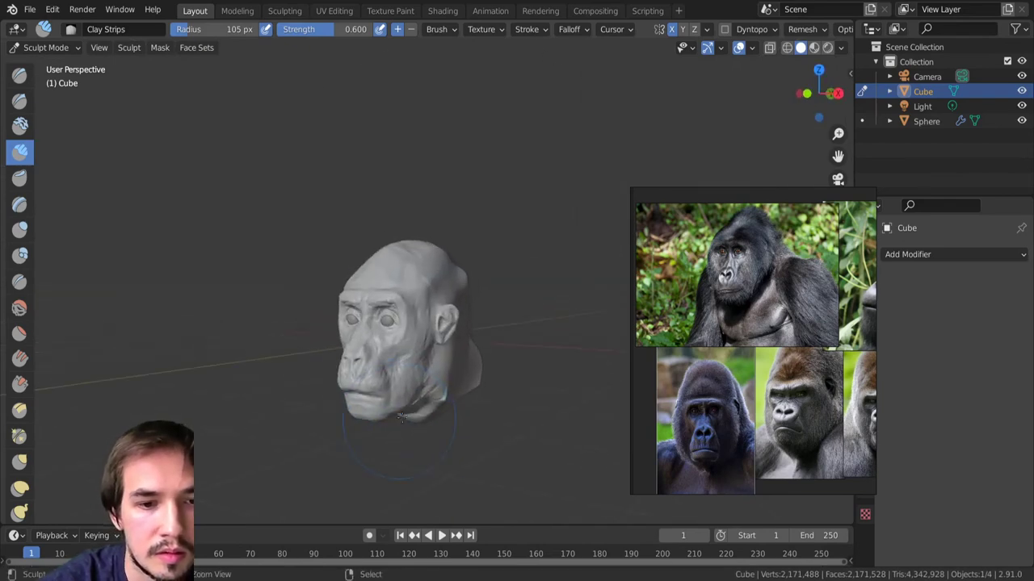
Fill in the hollow where the front of the ear meets the head with Fill/Deepen, starting at 42 px.
{"action": "scroll", "coordinate": [364, 359], "scroll_direction": "up", "scroll_amount": 6}
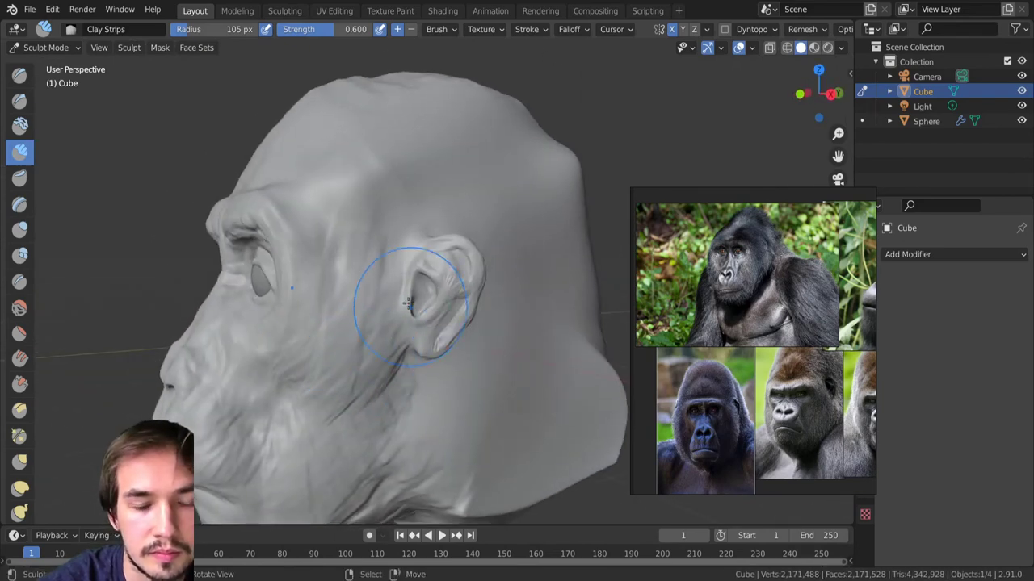
{"action": "middle_click_drag", "start_coordinate": [406, 299], "coordinate": [496, 352]}
{"action": "key", "text": "g"}
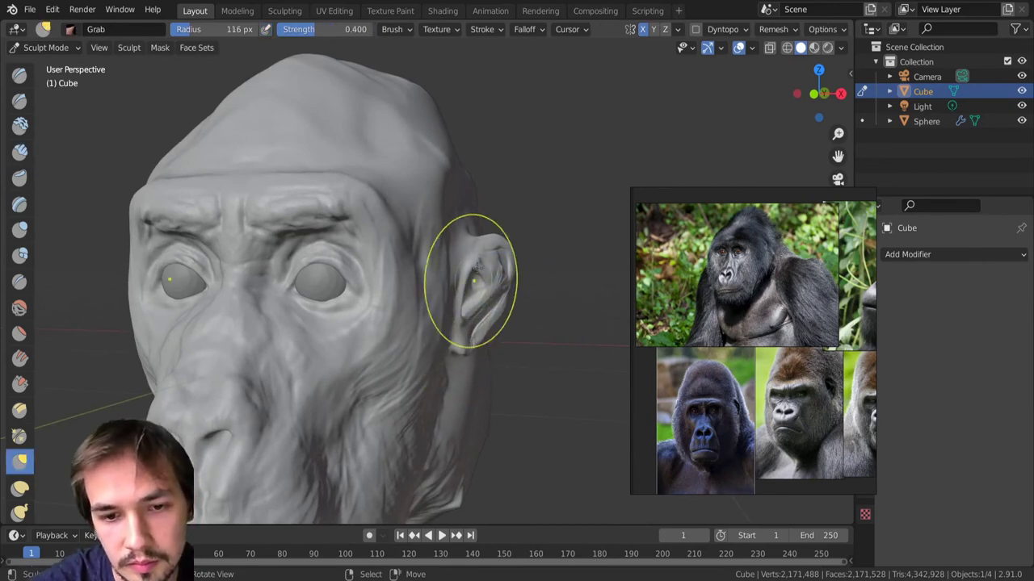
{"action": "middle_click_drag", "start_coordinate": [450, 197], "coordinate": [358, 266]}
{"action": "scroll", "coordinate": [352, 283], "scroll_direction": "up", "scroll_amount": 3}
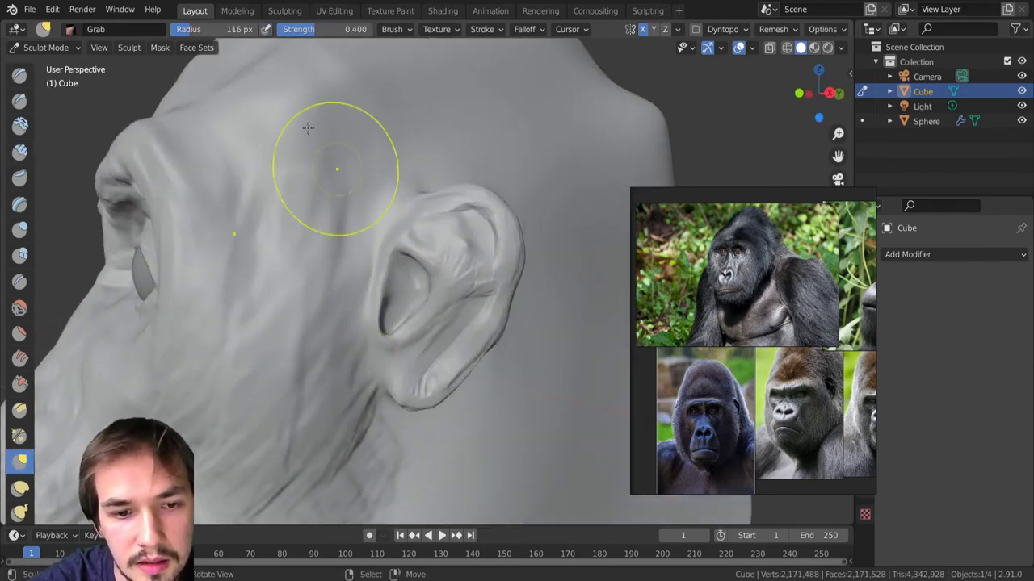
{"action": "left_click", "coordinate": [19, 385]}
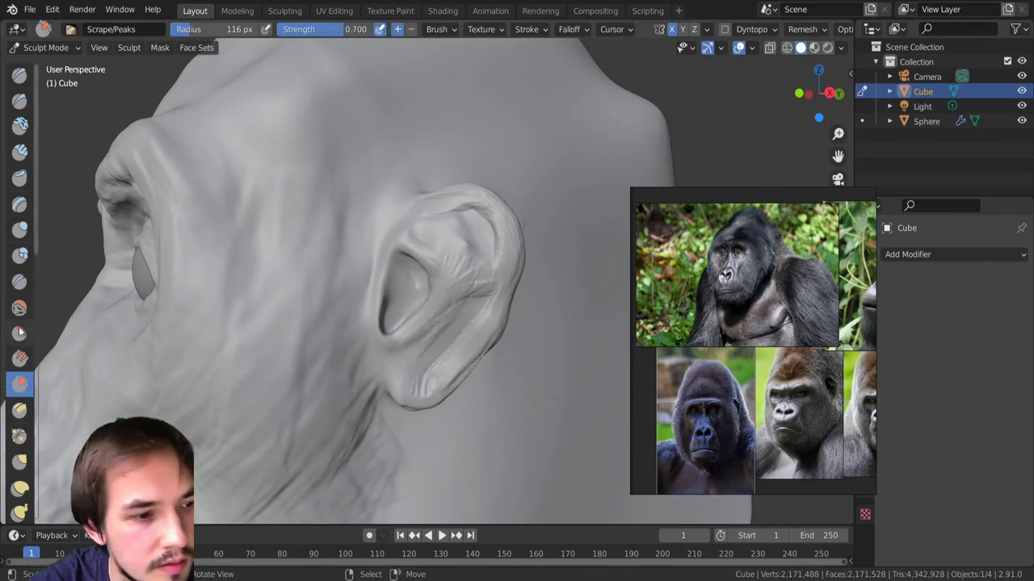
{"action": "left_click", "coordinate": [20, 357]}
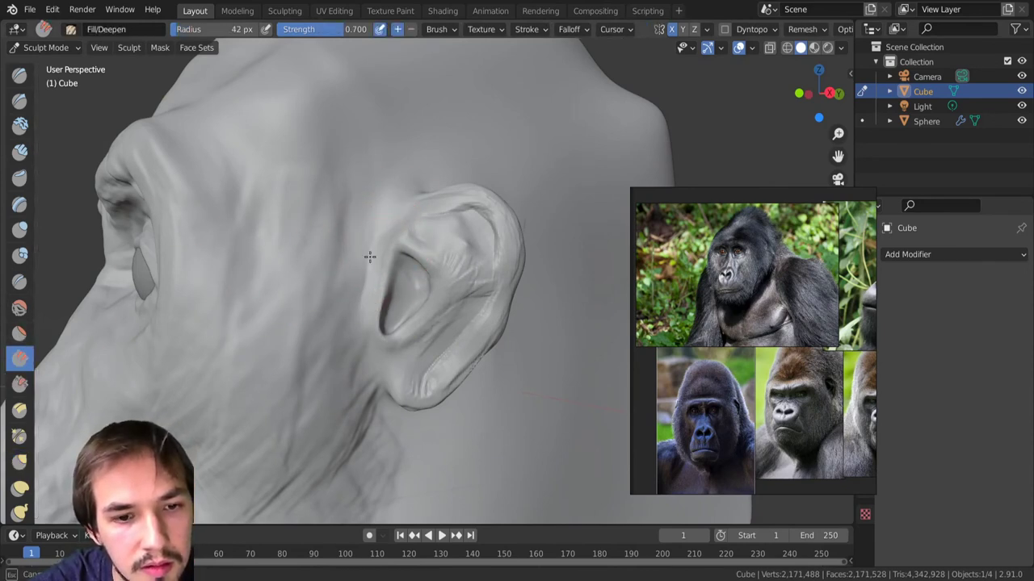
{"action": "mouse_move", "coordinate": [363, 281]}
{"action": "left_mouse_down"}
{"action": "mouse_move", "coordinate": [367, 258]}
{"action": "mouse_move", "coordinate": [359, 299]}
{"action": "left_mouse_up"}
{"action": "key", "text": "bracketright"}
{"action": "key", "text": "bracketright"}
{"action": "key", "text": "bracketright"}
{"action": "key", "text": "bracketright"}
{"action": "key", "text": "bracketright"}
{"action": "key", "text": "bracketright"}
{"action": "key", "text": "bracketright"}
{"action": "mouse_move", "coordinate": [358, 254]}
{"action": "middle_mouse_down"}
{"action": "mouse_move", "coordinate": [376, 327]}
{"action": "mouse_move", "coordinate": [449, 345]}
{"action": "middle_mouse_up"}
{"action": "scroll", "coordinate": [449, 346], "scroll_direction": "down", "scroll_amount": 3}
{"action": "scroll", "coordinate": [450, 299], "scroll_direction": "up", "scroll_amount": 5}
{"action": "middle_click_drag", "start_coordinate": [450, 294], "coordinate": [366, 286]}
Carve the groove inside the ear's upper rim and creases along the lower outer rim with Draw Sharp at 58 px.
{"action": "left_click", "coordinate": [20, 99]}
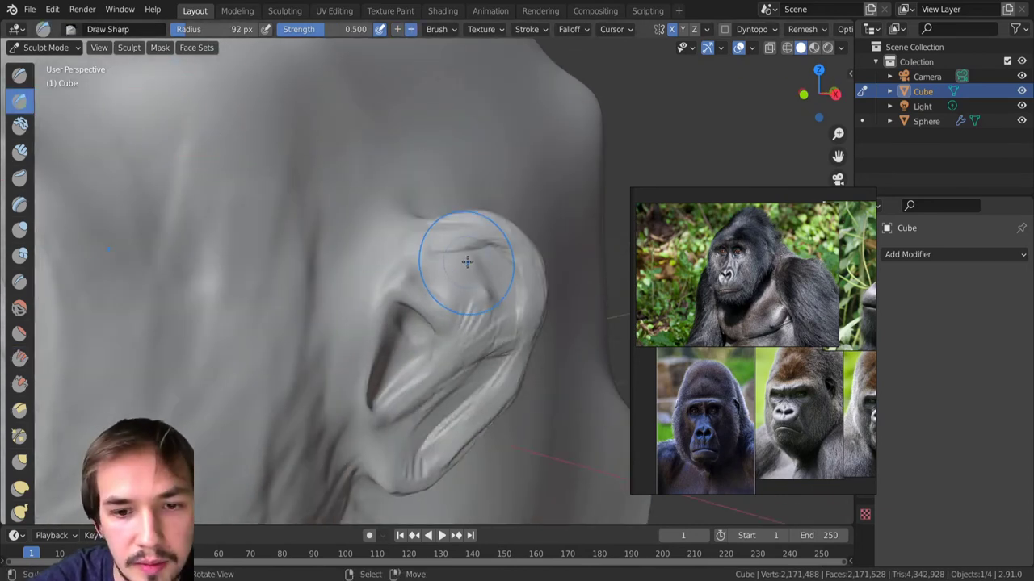
{"action": "key", "text": "f"}
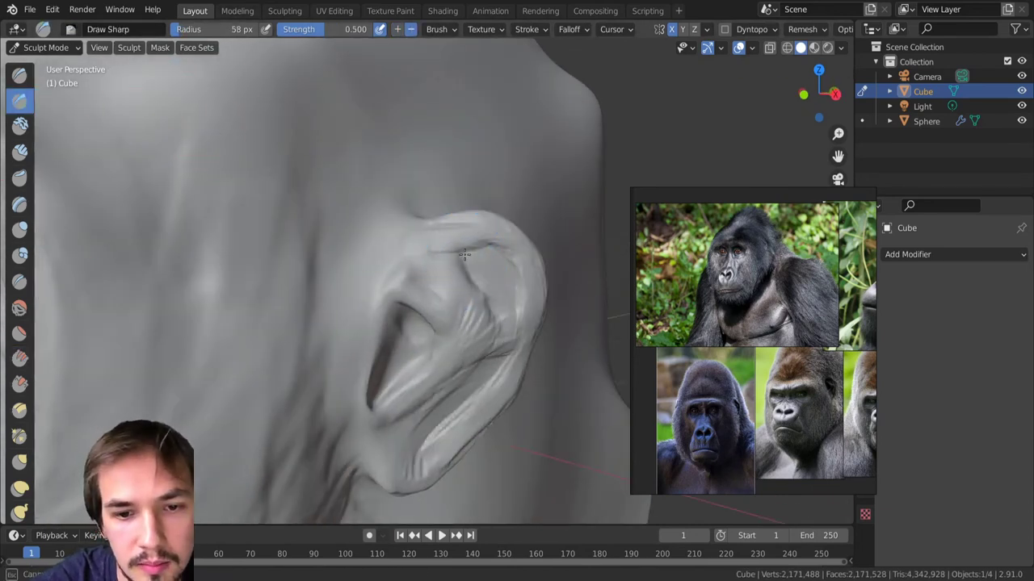
{"action": "left_click", "coordinate": [464, 253]}
{"action": "mouse_move", "coordinate": [494, 290]}
{"action": "middle_mouse_down"}
{"action": "mouse_move", "coordinate": [559, 252]}
{"action": "mouse_move", "coordinate": [556, 242]}
{"action": "middle_mouse_up"}
{"action": "mouse_move", "coordinate": [552, 279]}
{"action": "left_mouse_down"}
{"action": "mouse_move", "coordinate": [557, 291]}
{"action": "mouse_move", "coordinate": [548, 243]}
{"action": "mouse_move", "coordinate": [523, 210]}
{"action": "mouse_move", "coordinate": [552, 280]}
{"action": "left_mouse_up"}
{"action": "middle_click_drag", "start_coordinate": [552, 335], "coordinate": [558, 328]}
{"action": "left_click_drag", "start_coordinate": [541, 335], "coordinate": [511, 396]}
{"action": "mouse_move", "coordinate": [528, 375]}
{"action": "left_mouse_down"}
{"action": "mouse_move", "coordinate": [502, 409]}
{"action": "mouse_move", "coordinate": [510, 395]}
{"action": "left_mouse_up"}
Sharpen the upper edge of the ear opening with Draw Sharp at 58 px.
{"action": "middle_click_drag", "start_coordinate": [501, 307], "coordinate": [492, 420], "text": "ctrl"}
{"action": "middle_click_drag", "start_coordinate": [484, 275], "coordinate": [476, 384], "text": "ctrl"}
{"action": "middle_click_drag", "start_coordinate": [456, 347], "coordinate": [419, 338]}
{"action": "mouse_move", "coordinate": [412, 336]}
{"action": "middle_mouse_down", "text": "ctrl"}
{"action": "mouse_move", "coordinate": [404, 244]}
{"action": "mouse_move", "coordinate": [435, 278]}
{"action": "mouse_move", "coordinate": [430, 345]}
{"action": "mouse_move", "coordinate": [379, 347]}
{"action": "mouse_move", "coordinate": [363, 279]}
{"action": "middle_mouse_up", "text": "ctrl"}
{"action": "middle_click_drag", "start_coordinate": [363, 279], "coordinate": [355, 315]}
{"action": "scroll", "coordinate": [386, 338], "scroll_direction": "up", "scroll_amount": 3}
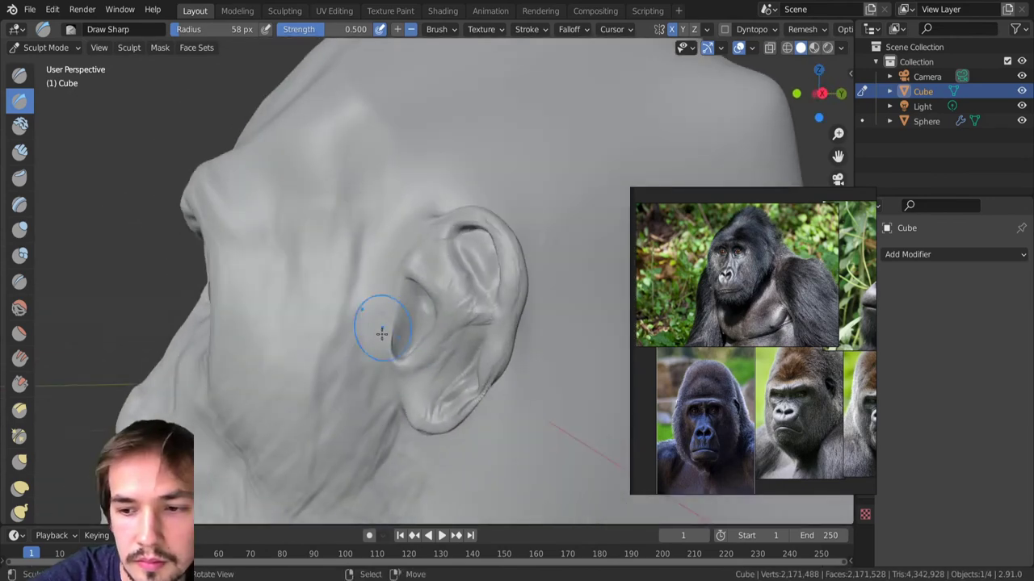
{"action": "mouse_move", "coordinate": [396, 293]}
{"action": "left_mouse_down"}
{"action": "mouse_move", "coordinate": [399, 319]}
{"action": "mouse_move", "coordinate": [420, 301]}
{"action": "mouse_move", "coordinate": [406, 333]}
{"action": "mouse_move", "coordinate": [426, 300]}
{"action": "left_mouse_up"}
Thicken the stretched back side of the ear's outer rim with Inflate/Deflate at 71 px.
{"action": "mouse_move", "coordinate": [426, 299]}
{"action": "middle_mouse_down"}
{"action": "mouse_move", "coordinate": [369, 293]}
{"action": "mouse_move", "coordinate": [418, 346]}
{"action": "mouse_move", "coordinate": [384, 288]}
{"action": "mouse_move", "coordinate": [386, 342]}
{"action": "middle_mouse_up"}
{"action": "scroll", "coordinate": [369, 293], "scroll_direction": "down", "scroll_amount": 3}
{"action": "scroll", "coordinate": [386, 342], "scroll_direction": "up", "scroll_amount": 6}
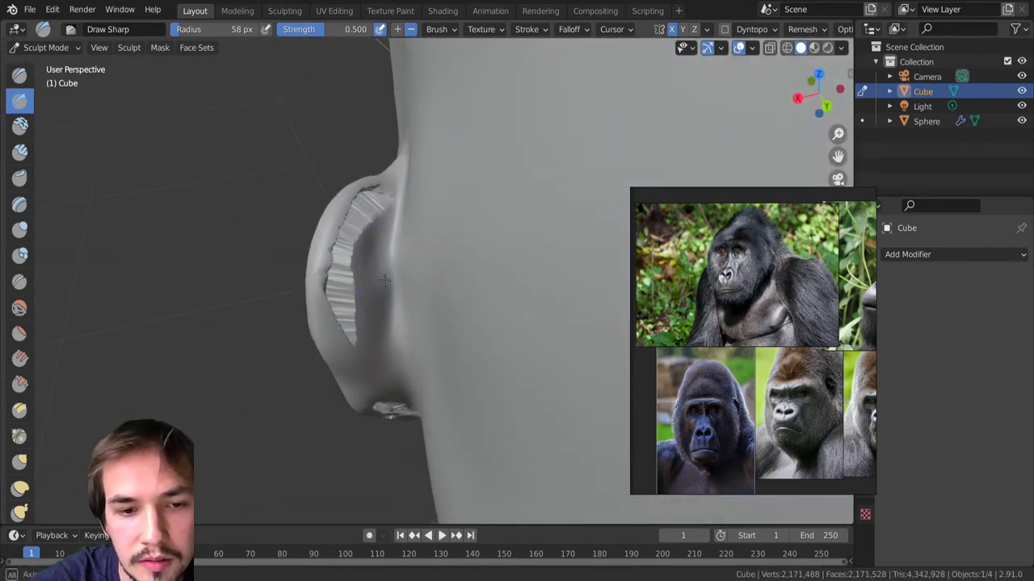
{"action": "middle_click_drag", "start_coordinate": [379, 283], "coordinate": [397, 240]}
{"action": "scroll", "coordinate": [371, 291], "scroll_direction": "down", "scroll_amount": 3}
{"action": "key", "text": "i"}
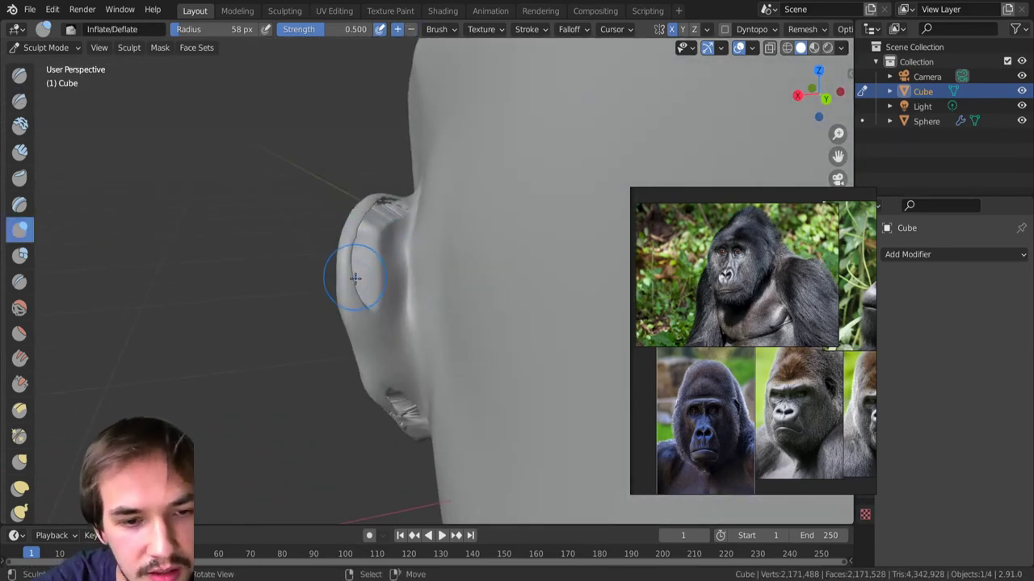
{"action": "key", "text": "f"}
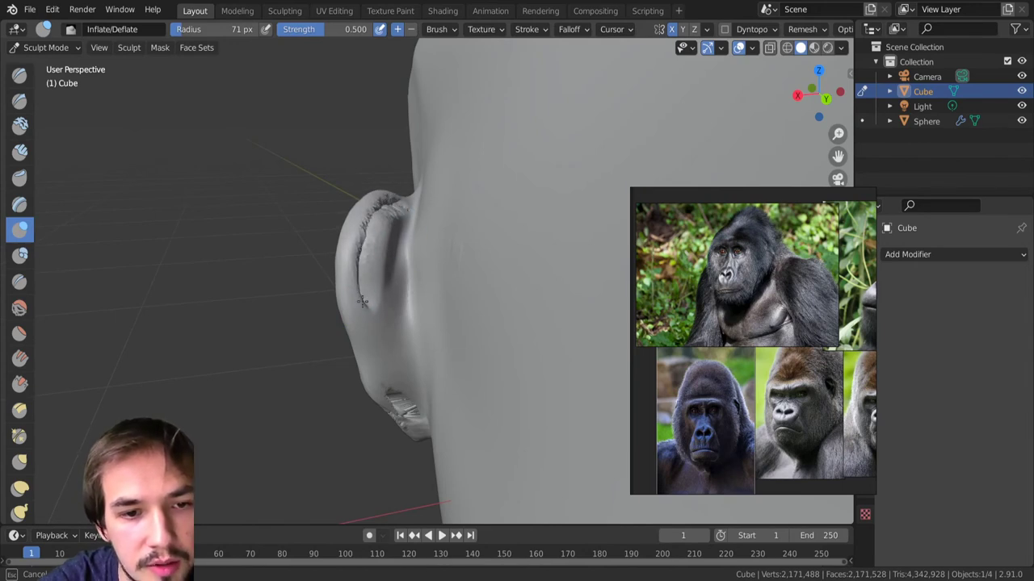
{"action": "left_click", "coordinate": [375, 242]}
{"action": "mouse_move", "coordinate": [375, 243]}
{"action": "middle_mouse_down"}
{"action": "mouse_move", "coordinate": [460, 247]}
{"action": "mouse_move", "coordinate": [412, 268]}
{"action": "middle_mouse_up"}
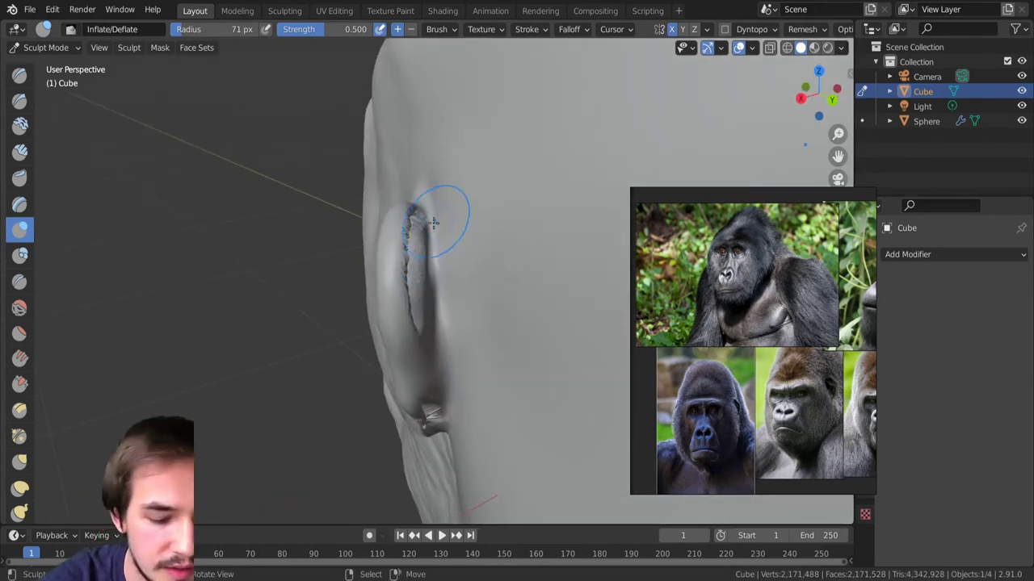
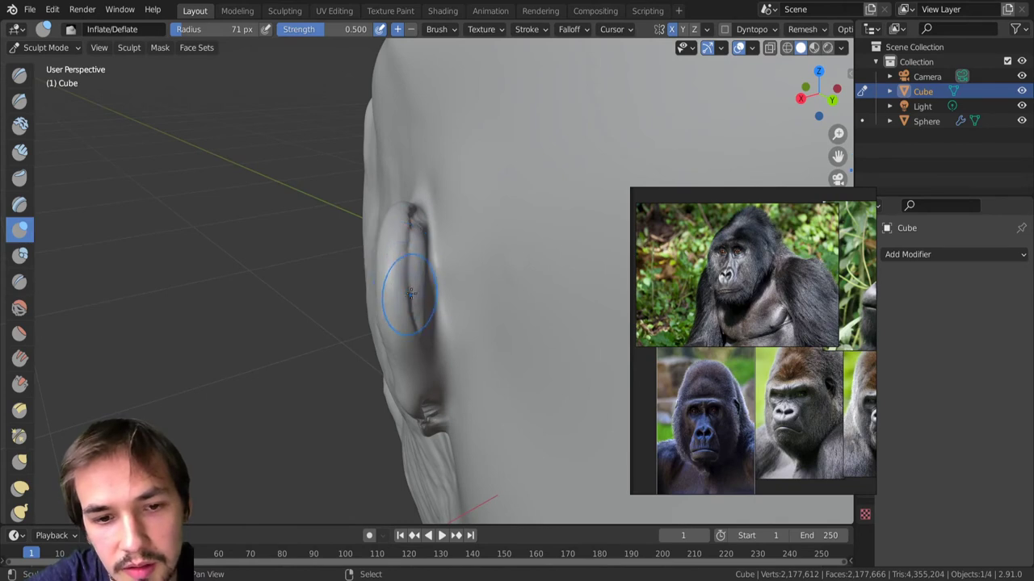
Smooth the fold along the back of the ear's rim with the brush at 71 px.
{"action": "left_click_drag", "start_coordinate": [409, 293], "coordinate": [409, 219], "text": "shift"}
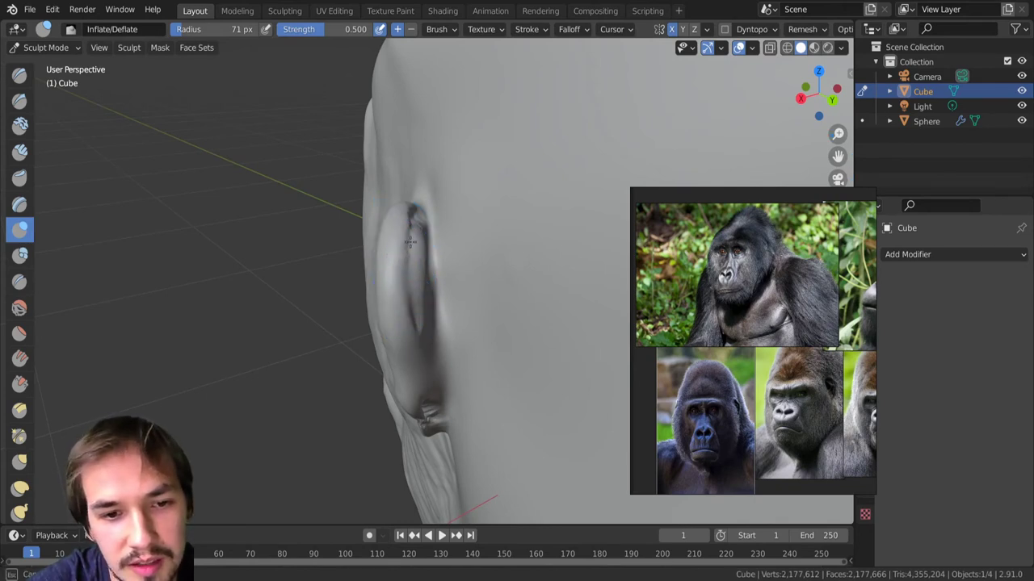
{"action": "middle_click_drag", "start_coordinate": [409, 220], "coordinate": [408, 301]}
{"action": "left_click_drag", "start_coordinate": [408, 301], "coordinate": [414, 312], "text": "shift"}
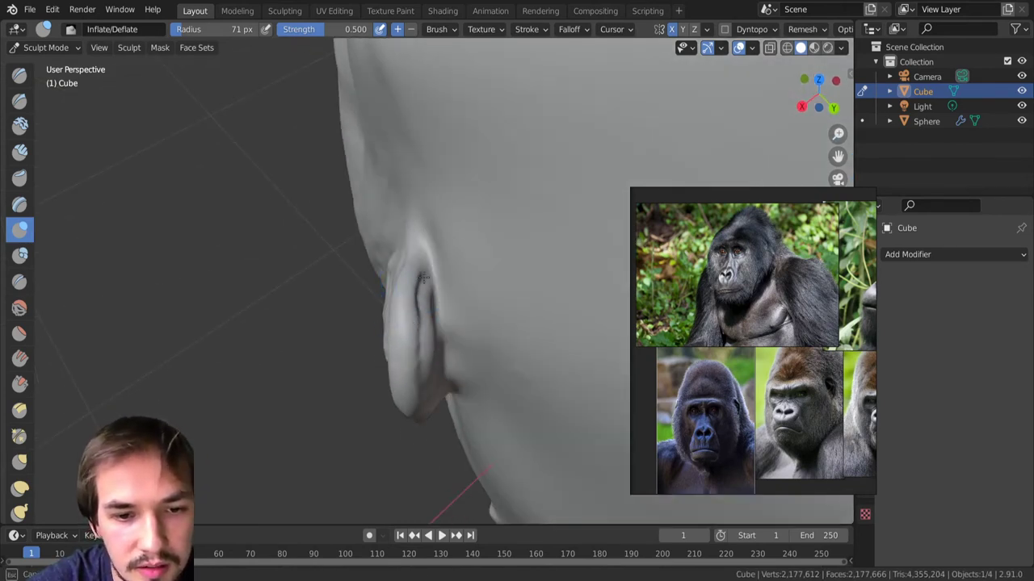
{"action": "middle_click_drag", "start_coordinate": [427, 339], "coordinate": [423, 271]}
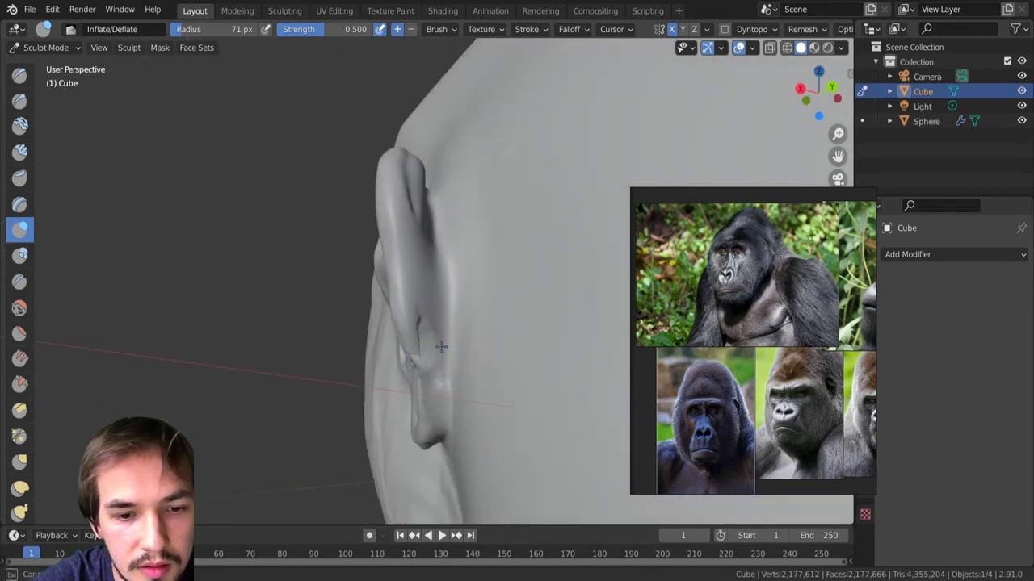
{"action": "middle_click_drag", "start_coordinate": [439, 342], "coordinate": [411, 307]}
Fill out the lower back of the ear and its lobe with the Draw brush at 50 px.
{"action": "key", "text": "x"}
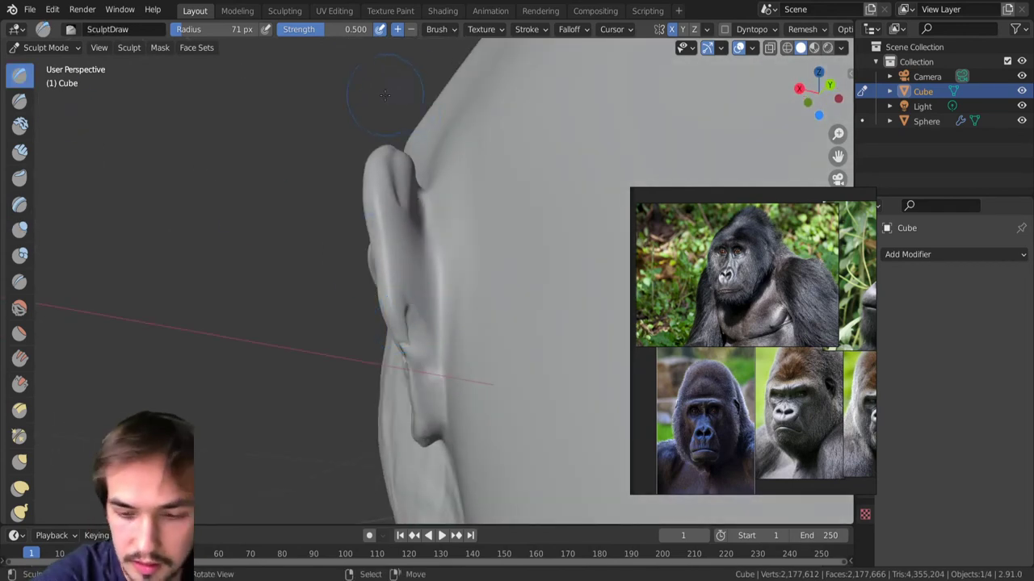
{"action": "key", "text": "f"}
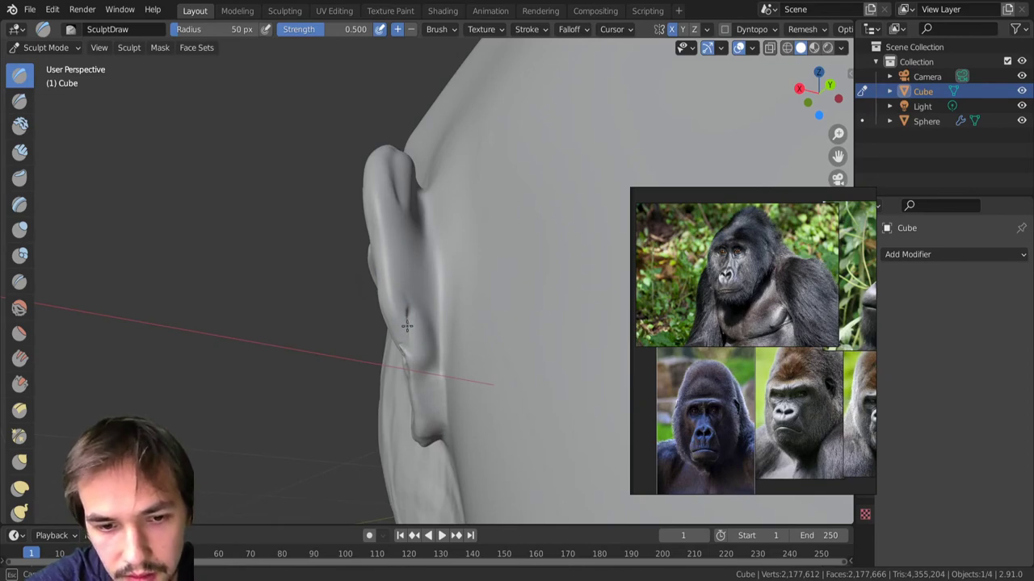
{"action": "left_click_drag", "start_coordinate": [426, 420], "coordinate": [432, 418]}
{"action": "middle_click_drag", "start_coordinate": [433, 370], "coordinate": [477, 361]}
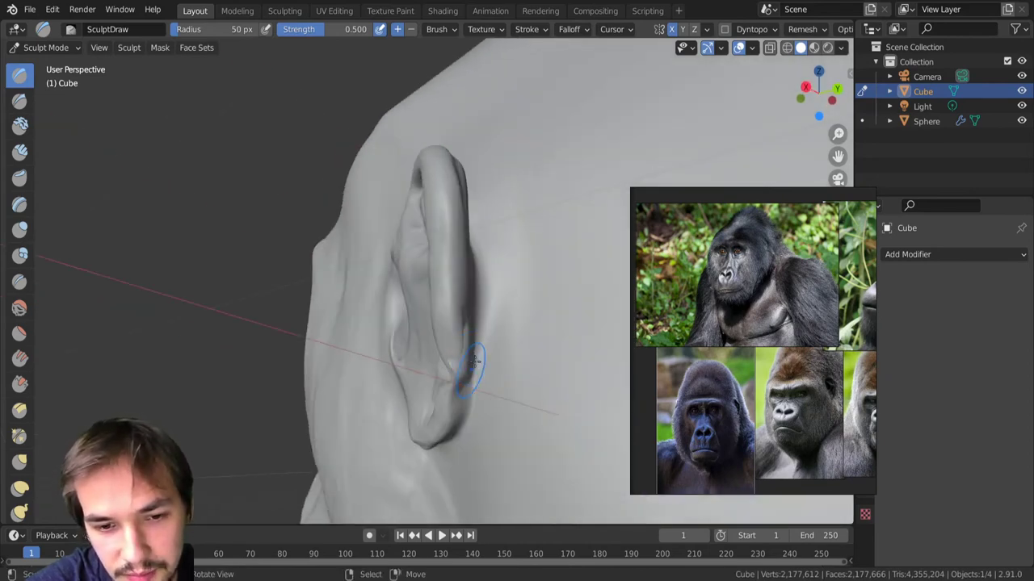
{"action": "left_click_drag", "start_coordinate": [451, 367], "coordinate": [444, 357]}
Reshape the lower outer edge of the ear above the lobe with Grab at 61 px.
{"action": "mouse_move", "coordinate": [485, 301]}
{"action": "middle_mouse_down"}
{"action": "mouse_move", "coordinate": [508, 300]}
{"action": "mouse_move", "coordinate": [487, 376]}
{"action": "mouse_move", "coordinate": [483, 347]}
{"action": "mouse_move", "coordinate": [424, 296]}
{"action": "mouse_move", "coordinate": [518, 324]}
{"action": "middle_mouse_up"}
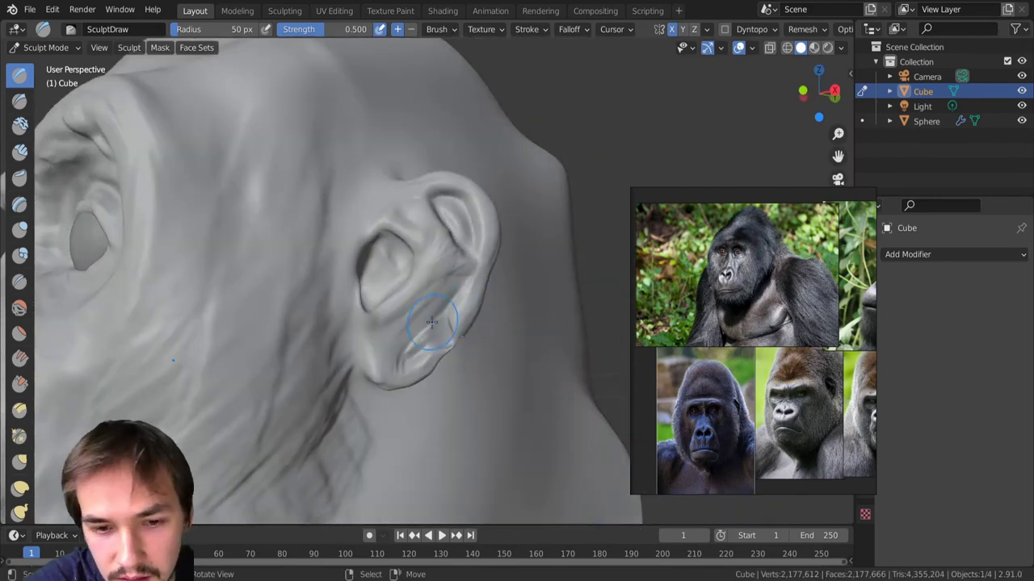
{"action": "key", "text": "i"}
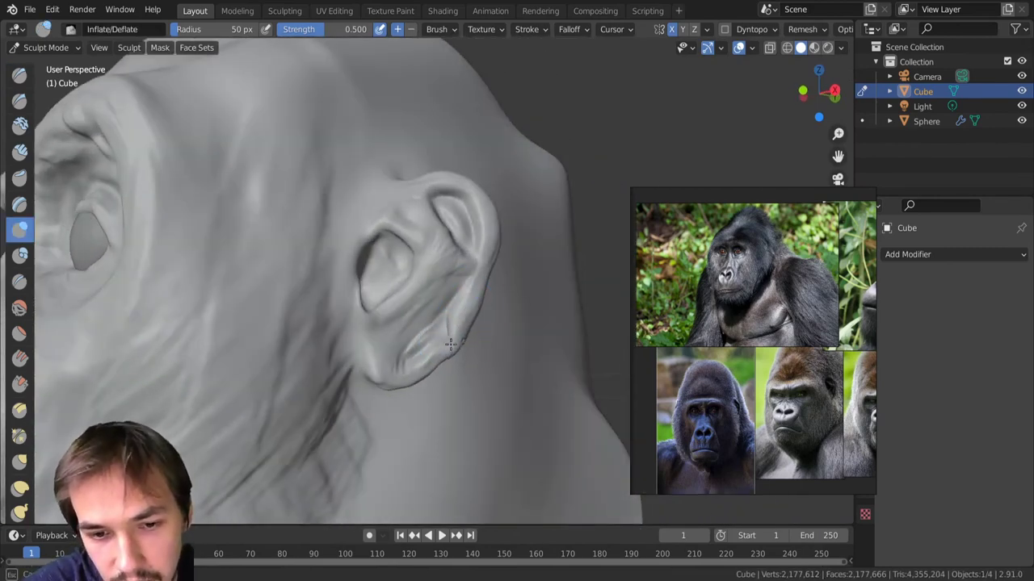
{"action": "key", "text": "g"}
{"action": "key", "text": "bracketright"}
{"action": "key", "text": "bracketright"}
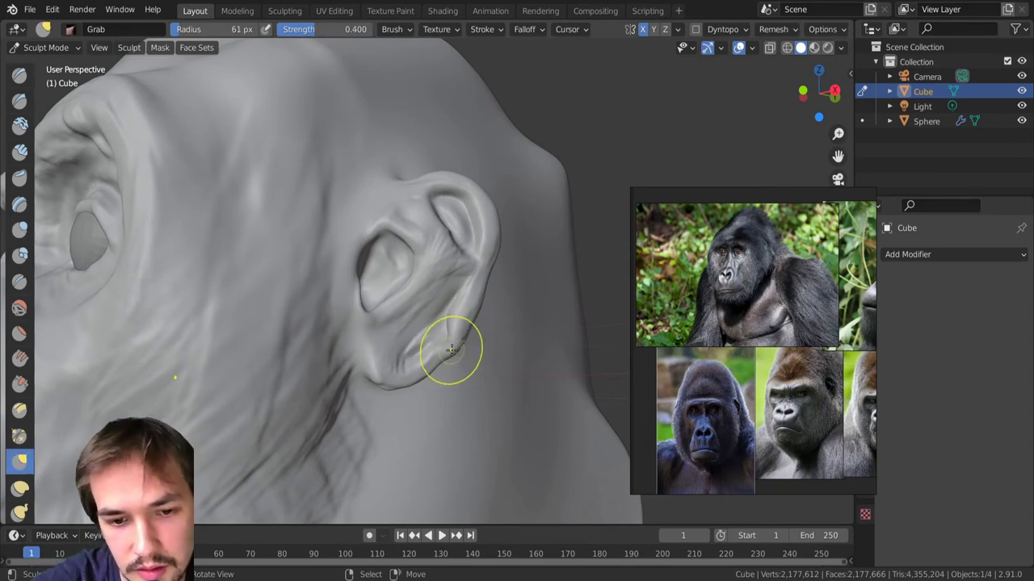
{"action": "left_click_drag", "start_coordinate": [451, 350], "coordinate": [447, 344]}
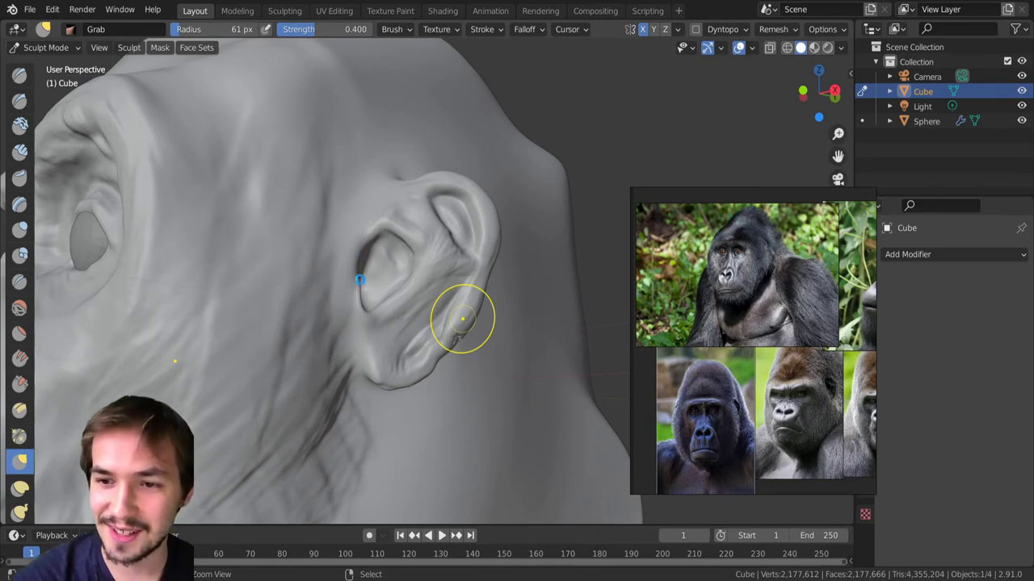
Remesh the gorilla head with the current voxel settings.
{"action": "key", "text": "ctrl+r"}
{"action": "middle_click_drag", "start_coordinate": [462, 319], "coordinate": [364, 397]}
{"action": "scroll", "coordinate": [425, 307], "scroll_direction": "down", "scroll_amount": 8}
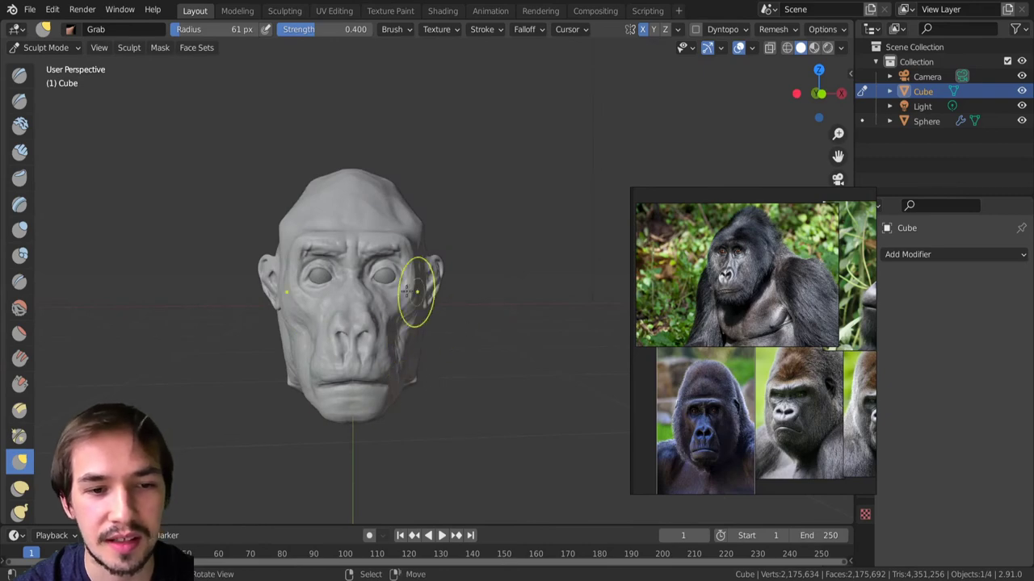
{"action": "mouse_move", "coordinate": [394, 293]}
{"action": "middle_mouse_down"}
{"action": "mouse_move", "coordinate": [415, 300]}
{"action": "mouse_move", "coordinate": [487, 264]}
{"action": "middle_mouse_up"}
{"action": "scroll", "coordinate": [415, 300], "scroll_direction": "up", "scroll_amount": 6}
{"action": "middle_click_drag", "start_coordinate": [454, 231], "coordinate": [473, 242]}
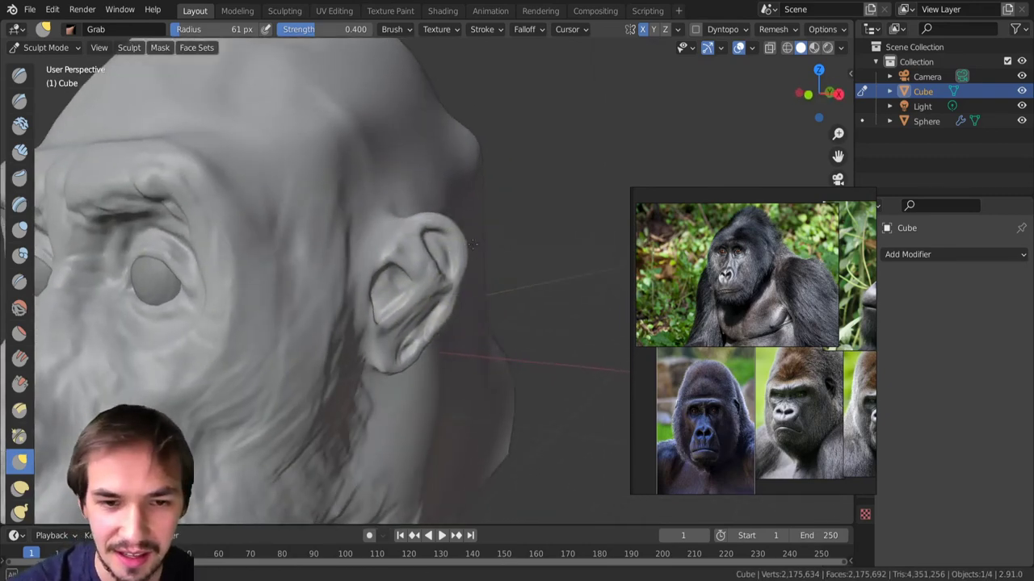
Switch to OBS to check the recording, and return to the Blender sculpt.
{"action": "left_click", "coordinate": [414, 579]}
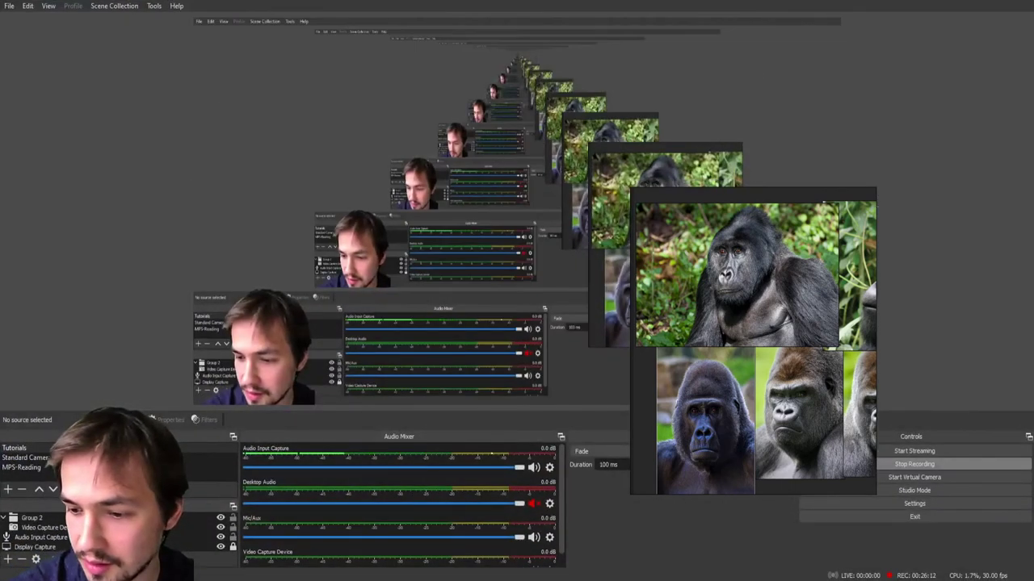
{"action": "left_click", "coordinate": [413, 579]}
Reshape the outer edge of the ear with the Grab brush at 101 px.
{"action": "middle_click_drag", "start_coordinate": [438, 329], "coordinate": [397, 314]}
{"action": "scroll", "coordinate": [400, 321], "scroll_direction": "down", "scroll_amount": 5}
{"action": "middle_click_drag", "start_coordinate": [441, 387], "coordinate": [464, 337]}
{"action": "scroll", "coordinate": [417, 376], "scroll_direction": "up", "scroll_amount": 6}
{"action": "scroll", "coordinate": [464, 336], "scroll_direction": "down", "scroll_amount": 3}
{"action": "middle_click_drag", "start_coordinate": [473, 407], "coordinate": [460, 349]}
{"action": "key", "text": "bracketright"}
{"action": "key", "text": "bracketright"}
{"action": "left_click_drag", "start_coordinate": [449, 304], "coordinate": [441, 294]}
{"action": "left_click_drag", "start_coordinate": [445, 315], "coordinate": [442, 347]}
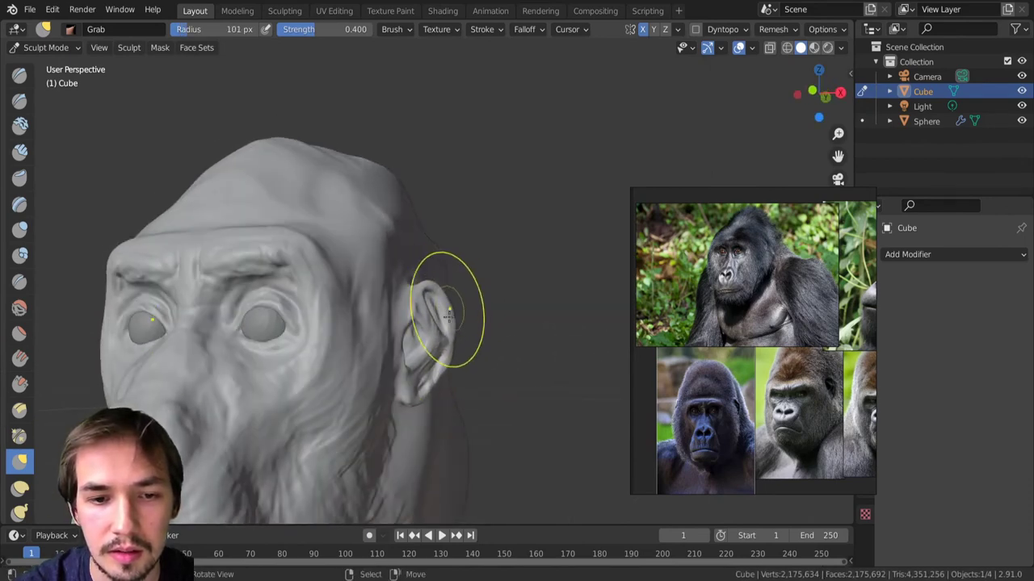
Pull the upper back of the skull outward with the Grab brush at 142 px.
{"action": "scroll", "coordinate": [434, 392], "scroll_direction": "down", "scroll_amount": 3}
{"action": "middle_click_drag", "start_coordinate": [435, 392], "coordinate": [315, 382]}
{"action": "scroll", "coordinate": [388, 315], "scroll_direction": "up", "scroll_amount": 4}
{"action": "middle_click_drag", "start_coordinate": [388, 304], "coordinate": [354, 323]}
{"action": "middle_click_drag", "start_coordinate": [399, 377], "coordinate": [437, 339]}
{"action": "scroll", "coordinate": [455, 350], "scroll_direction": "down", "scroll_amount": 5}
{"action": "key", "text": "bracketleft"}
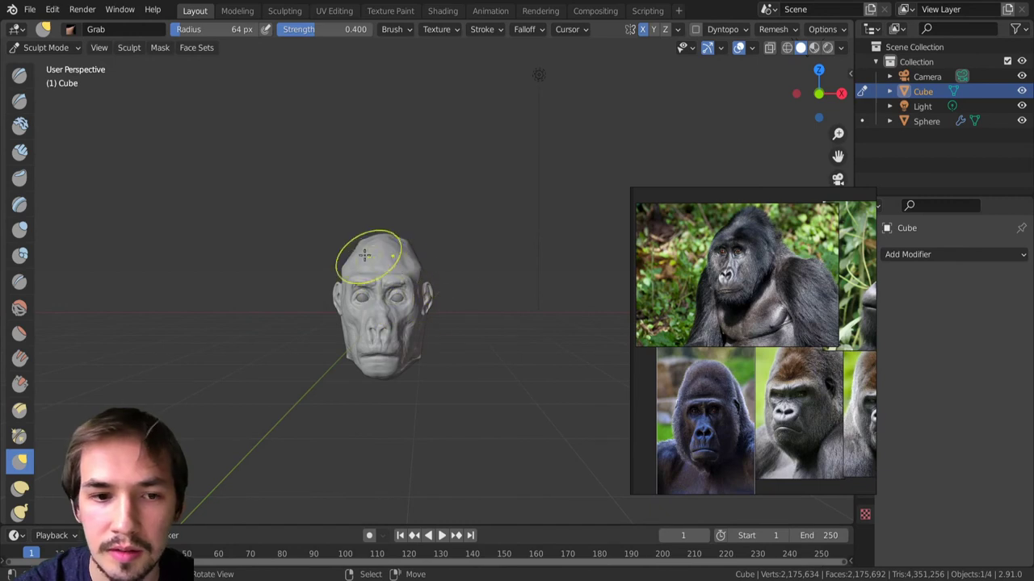
{"action": "middle_click_drag", "start_coordinate": [395, 240], "coordinate": [288, 247]}
{"action": "key", "text": "bracketright"}
{"action": "key", "text": "bracketright"}
{"action": "key", "text": "bracketright"}
{"action": "key", "text": "bracketright"}
{"action": "key", "text": "bracketright"}
{"action": "key", "text": "bracketright"}
{"action": "key", "text": "bracketright"}
{"action": "mouse_move", "coordinate": [475, 235]}
{"action": "left_mouse_down"}
{"action": "mouse_move", "coordinate": [480, 225]}
{"action": "mouse_move", "coordinate": [453, 215]}
{"action": "mouse_move", "coordinate": [491, 232]}
{"action": "left_mouse_up"}
Build up volume over the upper back of the head with Clay Strips at 81 px.
{"action": "middle_click_drag", "start_coordinate": [491, 239], "coordinate": [396, 312]}
{"action": "scroll", "coordinate": [468, 250], "scroll_direction": "up", "scroll_amount": 1}
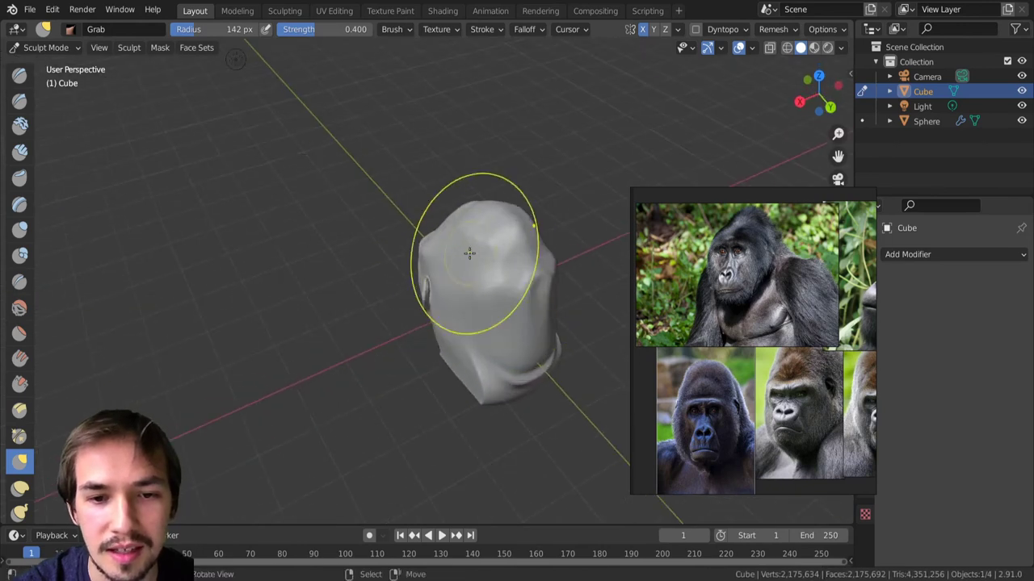
{"action": "left_click", "coordinate": [20, 152]}
{"action": "key", "text": "bracketleft"}
{"action": "key", "text": "bracketleft"}
{"action": "key", "text": "bracketleft"}
{"action": "key", "text": "bracketleft"}
{"action": "key", "text": "bracketleft"}
{"action": "key", "text": "bracketleft"}
{"action": "mouse_move", "coordinate": [488, 255]}
{"action": "left_mouse_down"}
{"action": "mouse_move", "coordinate": [487, 286]}
{"action": "mouse_move", "coordinate": [503, 281]}
{"action": "left_mouse_up"}
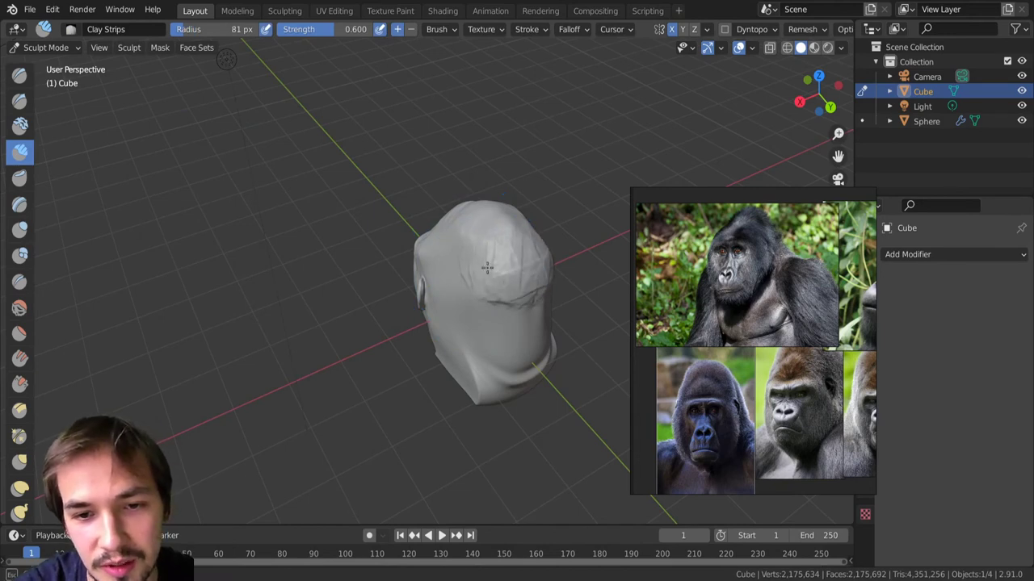
Extend the Clay Strips build-up down the back of the head to the nape at 81 px.
{"action": "middle_click_drag", "start_coordinate": [482, 271], "coordinate": [412, 230]}
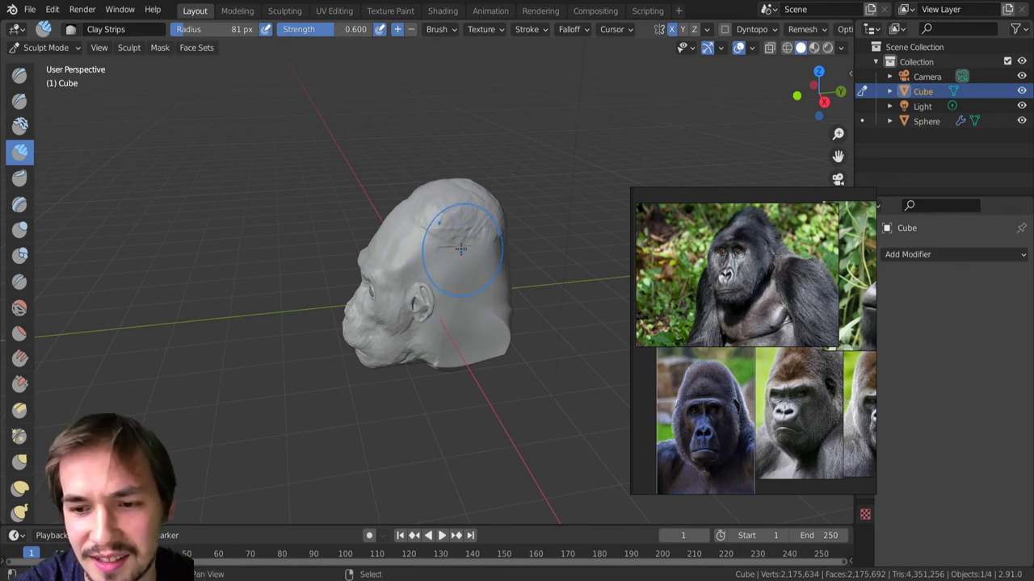
{"action": "middle_click_drag", "start_coordinate": [446, 243], "coordinate": [438, 307]}
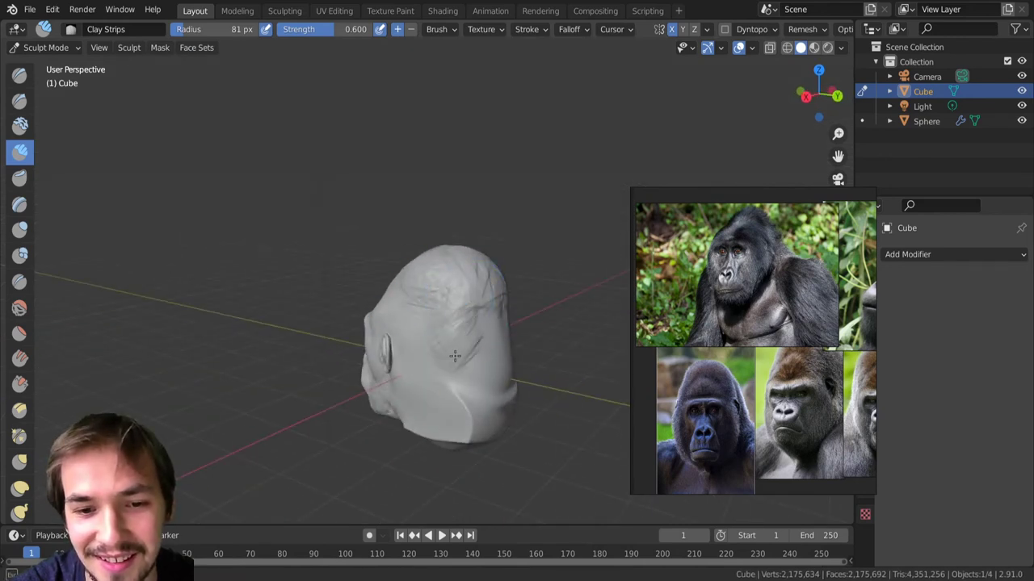
{"action": "left_click_drag", "start_coordinate": [485, 381], "coordinate": [496, 386]}
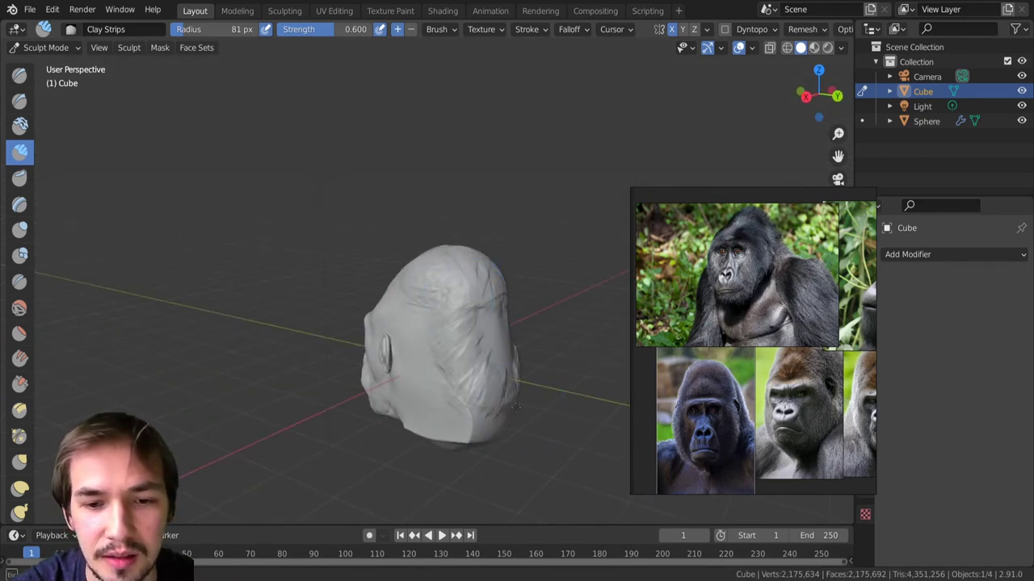
{"action": "middle_click_drag", "start_coordinate": [521, 406], "coordinate": [606, 449]}
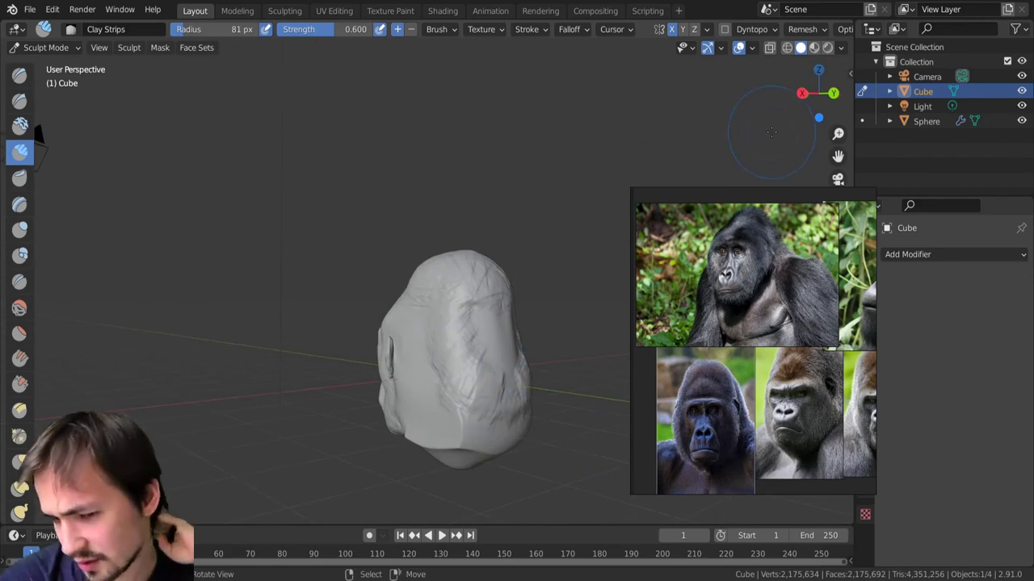
Fill out the side of the lower back of the head behind the ear with Clay Strips.
{"action": "middle_click_drag", "start_coordinate": [440, 302], "coordinate": [479, 313]}
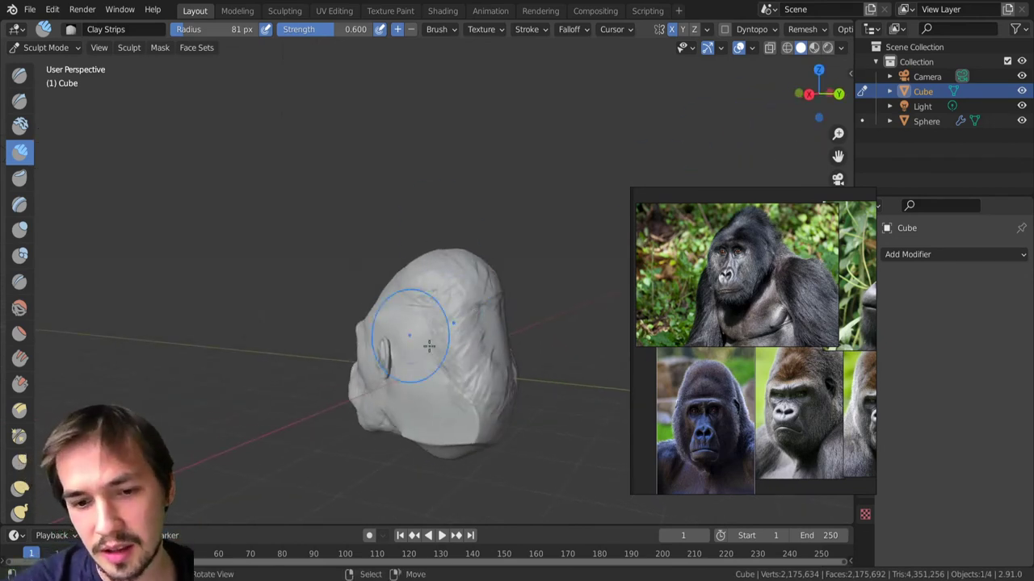
{"action": "mouse_move", "coordinate": [442, 365]}
{"action": "left_mouse_down"}
{"action": "mouse_move", "coordinate": [487, 392]}
{"action": "mouse_move", "coordinate": [480, 416]}
{"action": "left_mouse_up"}
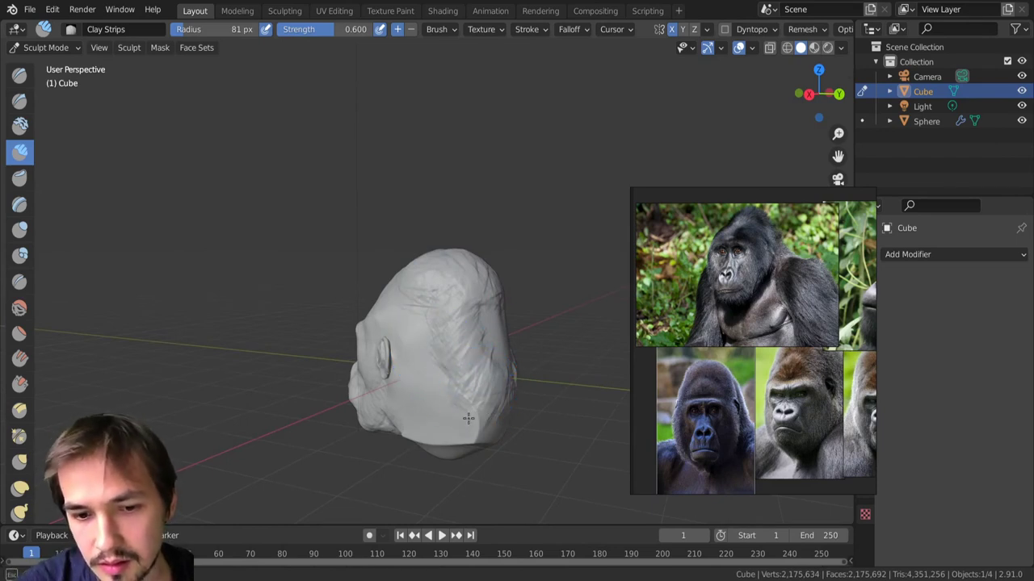
{"action": "left_click_drag", "start_coordinate": [464, 364], "coordinate": [475, 391]}
{"action": "left_click_drag", "start_coordinate": [476, 347], "coordinate": [482, 357]}
{"action": "middle_click_drag", "start_coordinate": [479, 365], "coordinate": [434, 406]}
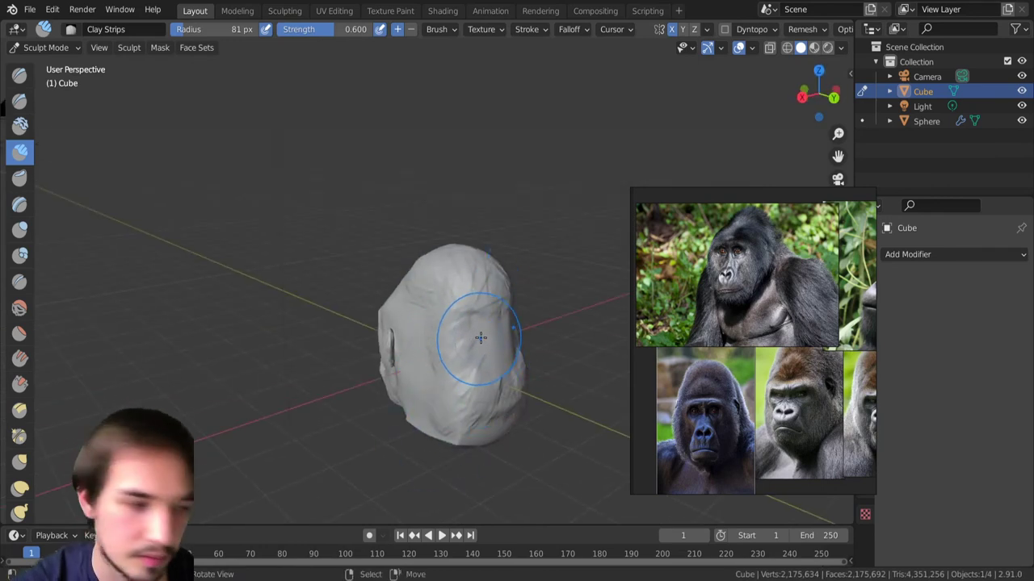
Layer long vertical Clay Strips strokes down the back of the head to suggest fur at 81 px.
{"action": "mouse_move", "coordinate": [481, 343]}
{"action": "left_mouse_down"}
{"action": "mouse_move", "coordinate": [466, 324]}
{"action": "mouse_move", "coordinate": [472, 314]}
{"action": "left_mouse_up"}
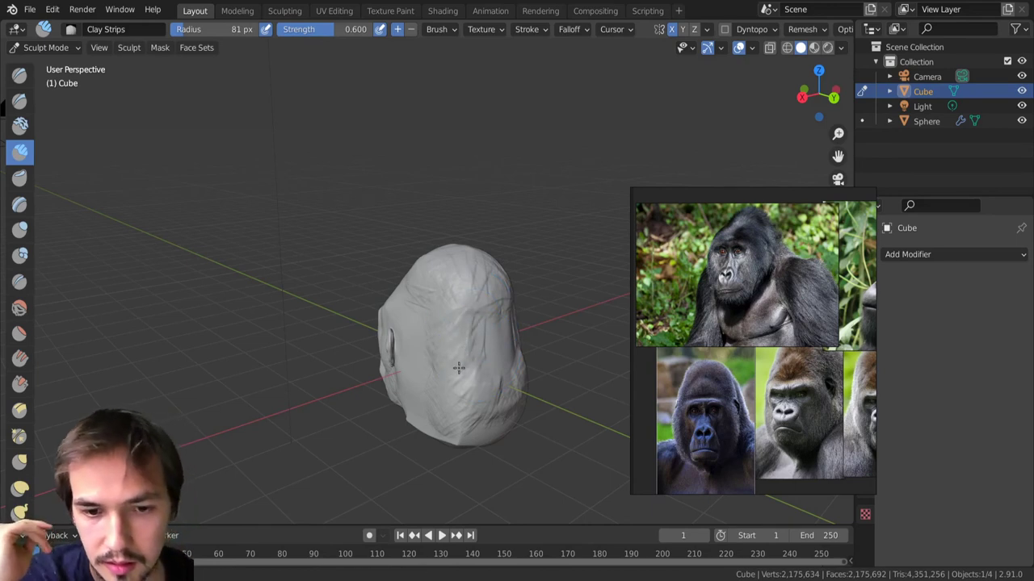
{"action": "mouse_move", "coordinate": [471, 391]}
{"action": "left_mouse_down"}
{"action": "mouse_move", "coordinate": [457, 348]}
{"action": "mouse_move", "coordinate": [499, 363]}
{"action": "mouse_move", "coordinate": [468, 290]}
{"action": "mouse_move", "coordinate": [499, 370]}
{"action": "left_mouse_up"}
{"action": "scroll", "coordinate": [520, 362], "scroll_direction": "up", "scroll_amount": 3}
{"action": "mouse_move", "coordinate": [461, 313]}
{"action": "middle_mouse_down", "text": "shift"}
{"action": "mouse_move", "coordinate": [458, 249]}
{"action": "mouse_move", "coordinate": [432, 222]}
{"action": "middle_mouse_up", "text": "shift"}
{"action": "mouse_move", "coordinate": [492, 312]}
{"action": "left_mouse_down"}
{"action": "mouse_move", "coordinate": [510, 292]}
{"action": "mouse_move", "coordinate": [502, 341]}
{"action": "mouse_move", "coordinate": [523, 340]}
{"action": "mouse_move", "coordinate": [517, 355]}
{"action": "mouse_move", "coordinate": [494, 353]}
{"action": "mouse_move", "coordinate": [491, 258]}
{"action": "left_mouse_up"}
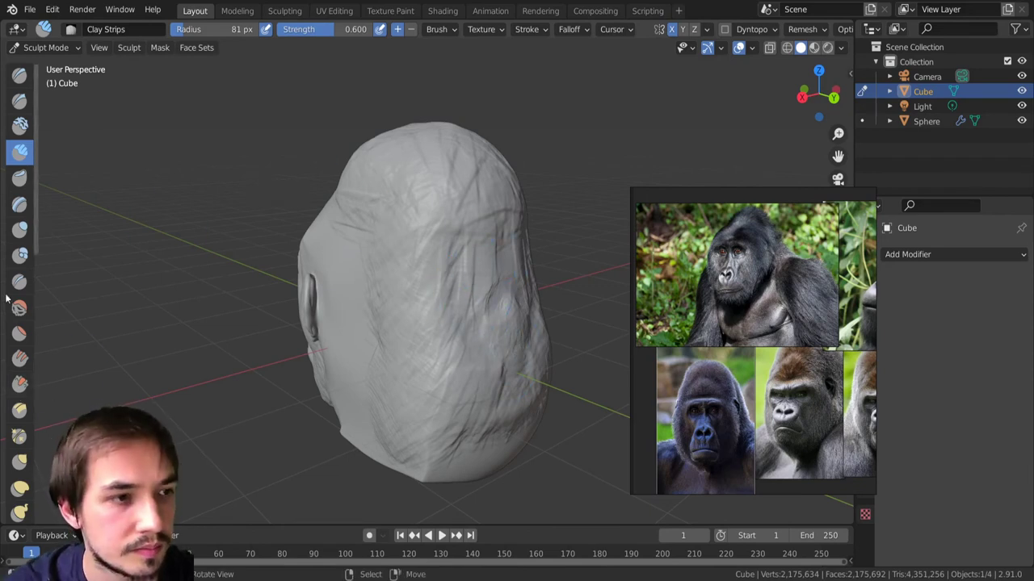
{"action": "key", "text": "s"}
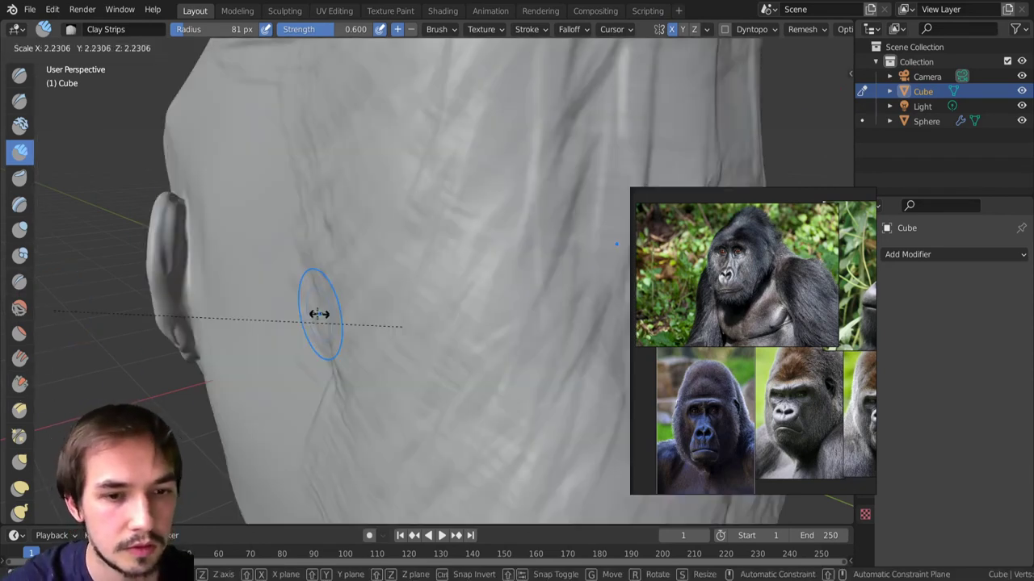
{"action": "key", "text": "Escape"}
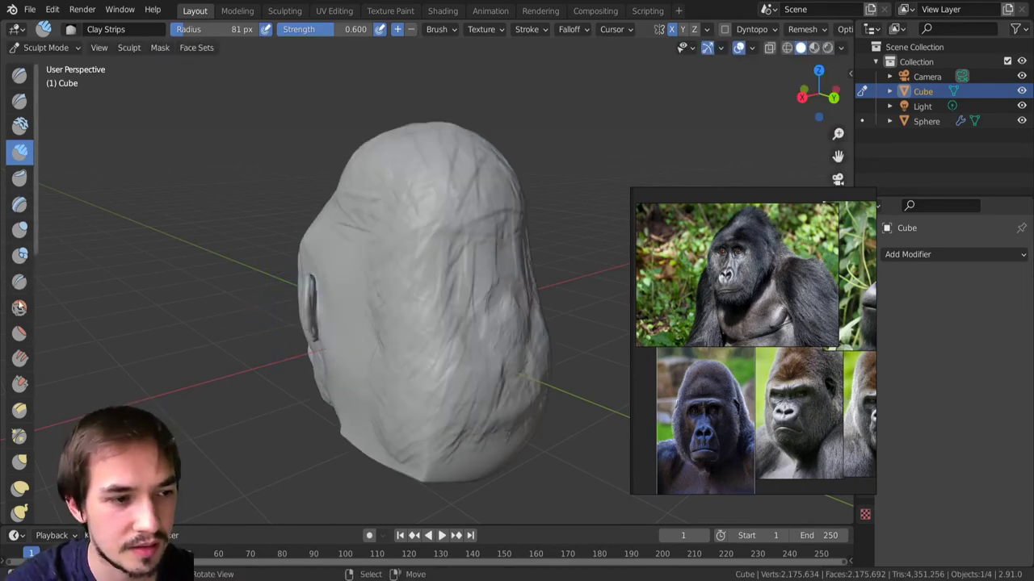
Add hair-like Clay Strips strokes across the front and side of the crown at 64 px.
{"action": "middle_click_drag", "start_coordinate": [397, 334], "coordinate": [376, 448]}
{"action": "middle_click_drag", "start_coordinate": [375, 448], "coordinate": [380, 397], "text": "ctrl"}
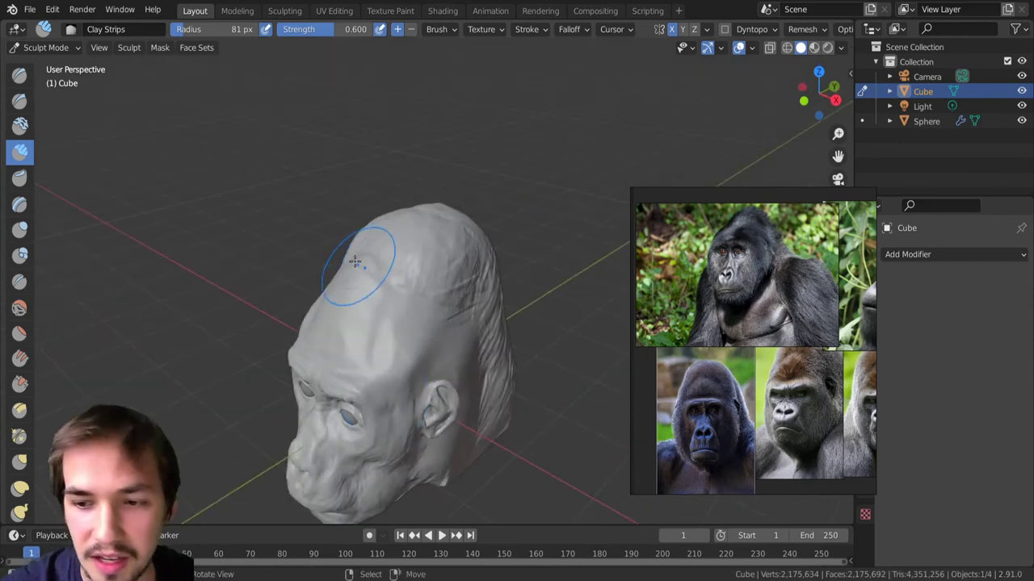
{"action": "key", "text": "bracketleft"}
{"action": "key", "text": "bracketleft"}
{"action": "mouse_move", "coordinate": [375, 263]}
{"action": "left_mouse_down"}
{"action": "mouse_move", "coordinate": [376, 275]}
{"action": "mouse_move", "coordinate": [376, 252]}
{"action": "mouse_move", "coordinate": [420, 263]}
{"action": "mouse_move", "coordinate": [441, 249]}
{"action": "mouse_move", "coordinate": [436, 218]}
{"action": "left_mouse_up"}
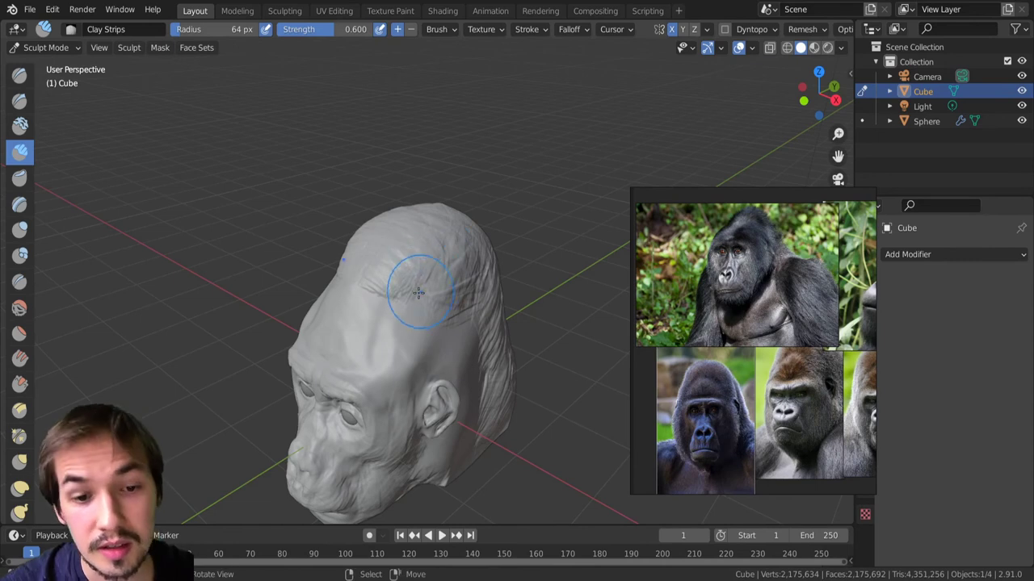
Build up the forehead from the crown toward the brow ridge with Clay Strips at 64 px.
{"action": "middle_click_drag", "start_coordinate": [380, 323], "coordinate": [372, 278]}
{"action": "mouse_move", "coordinate": [372, 278]}
{"action": "left_mouse_down"}
{"action": "mouse_move", "coordinate": [344, 321]}
{"action": "mouse_move", "coordinate": [380, 321]}
{"action": "mouse_move", "coordinate": [378, 292]}
{"action": "mouse_move", "coordinate": [391, 345]}
{"action": "left_mouse_up"}
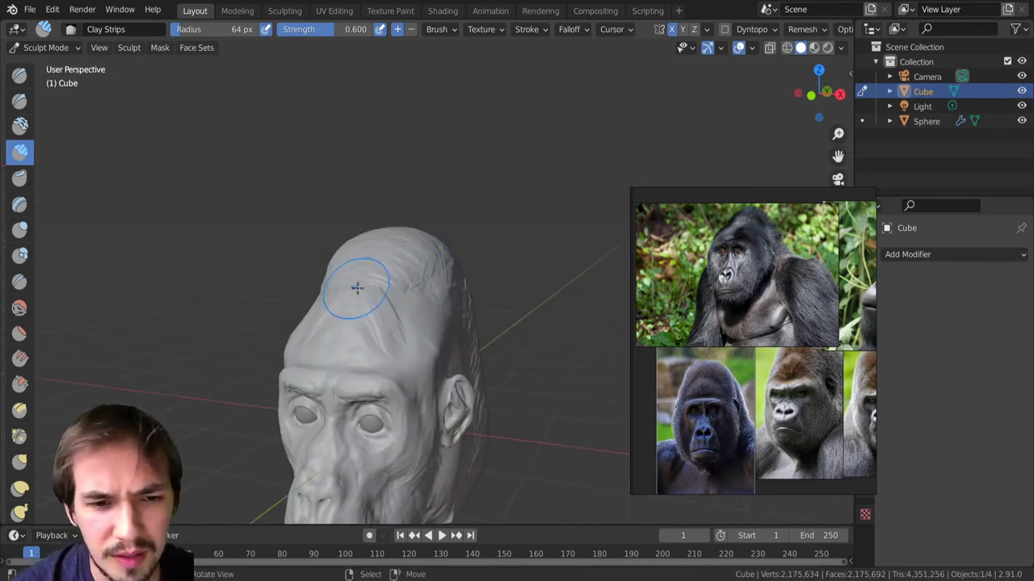
{"action": "mouse_move", "coordinate": [361, 296]}
{"action": "left_mouse_down"}
{"action": "mouse_move", "coordinate": [335, 345]}
{"action": "mouse_move", "coordinate": [387, 347]}
{"action": "left_mouse_up"}
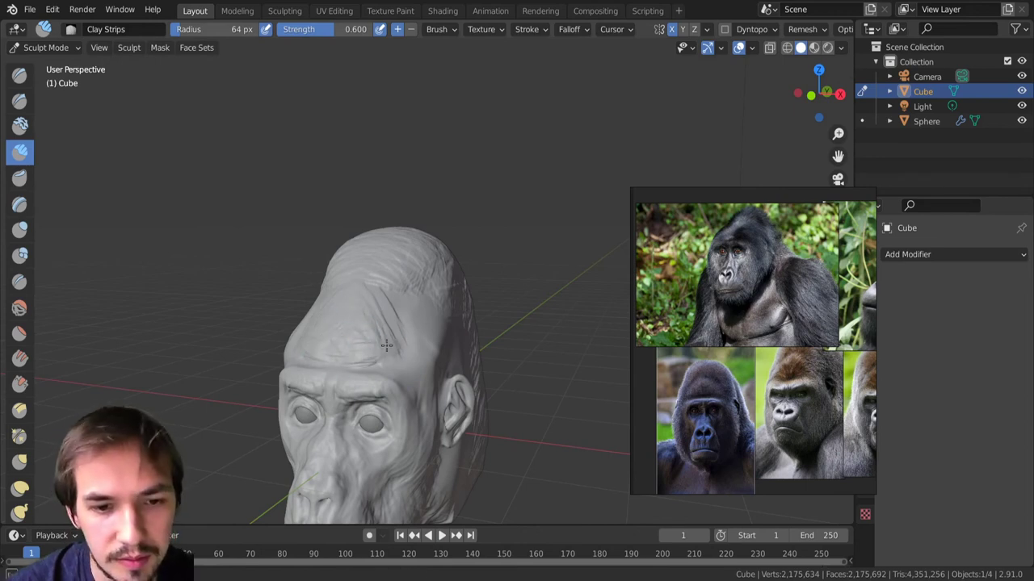
Add fur-like volume behind and below the ear along the neck with Clay Strips at 57 px.
{"action": "scroll", "coordinate": [349, 327], "scroll_direction": "down", "scroll_amount": 6}
{"action": "middle_click_drag", "start_coordinate": [349, 327], "coordinate": [270, 318]}
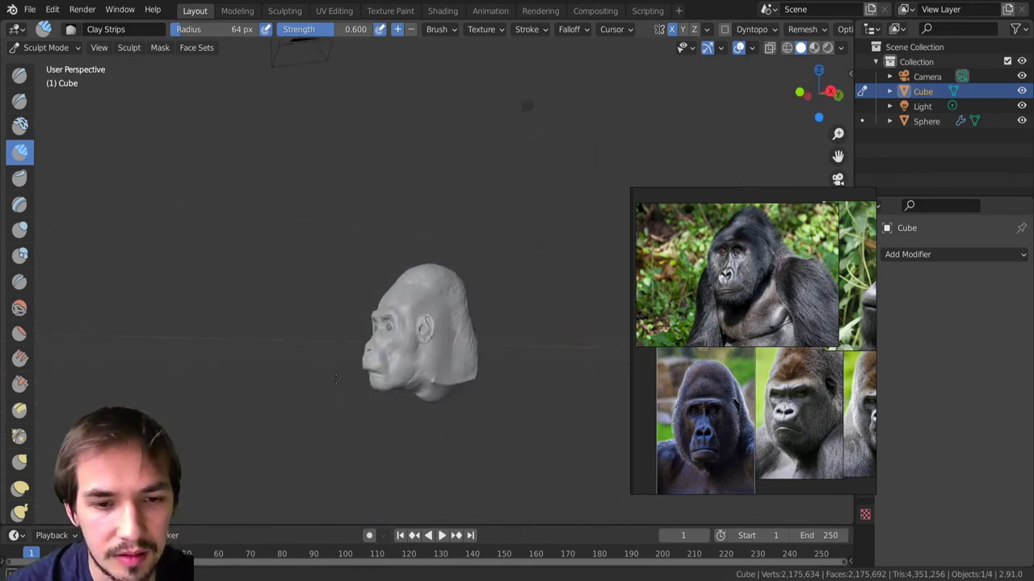
{"action": "scroll", "coordinate": [374, 346], "scroll_direction": "up", "scroll_amount": 4}
{"action": "middle_click_drag", "start_coordinate": [374, 346], "coordinate": [370, 262], "text": "shift"}
{"action": "middle_click_drag", "start_coordinate": [375, 337], "coordinate": [402, 320]}
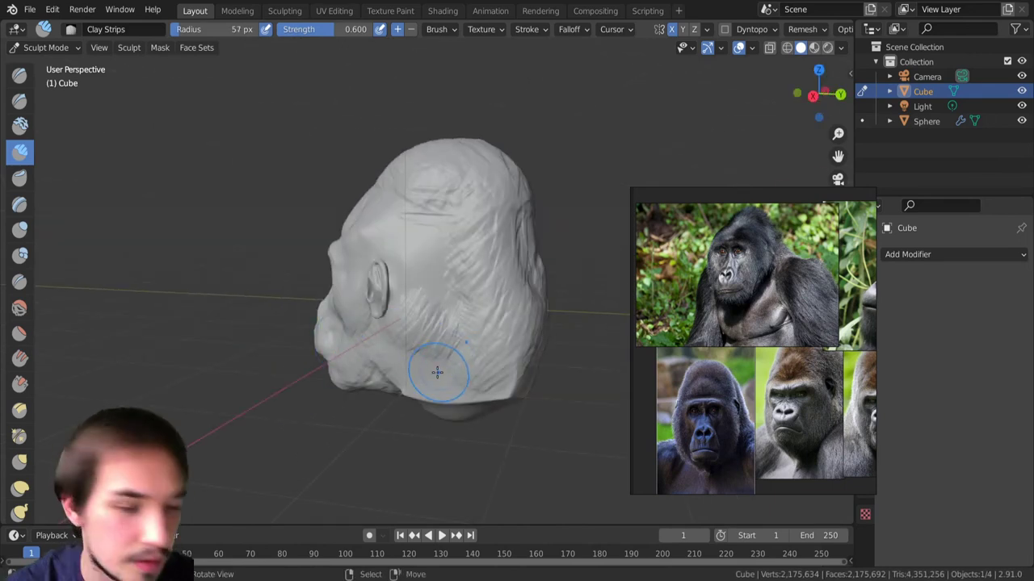
{"action": "mouse_move", "coordinate": [429, 353]}
{"action": "left_mouse_down"}
{"action": "mouse_move", "coordinate": [448, 317]}
{"action": "mouse_move", "coordinate": [457, 323]}
{"action": "mouse_move", "coordinate": [446, 294]}
{"action": "left_mouse_up"}
{"action": "middle_click_drag", "start_coordinate": [446, 294], "coordinate": [474, 266]}
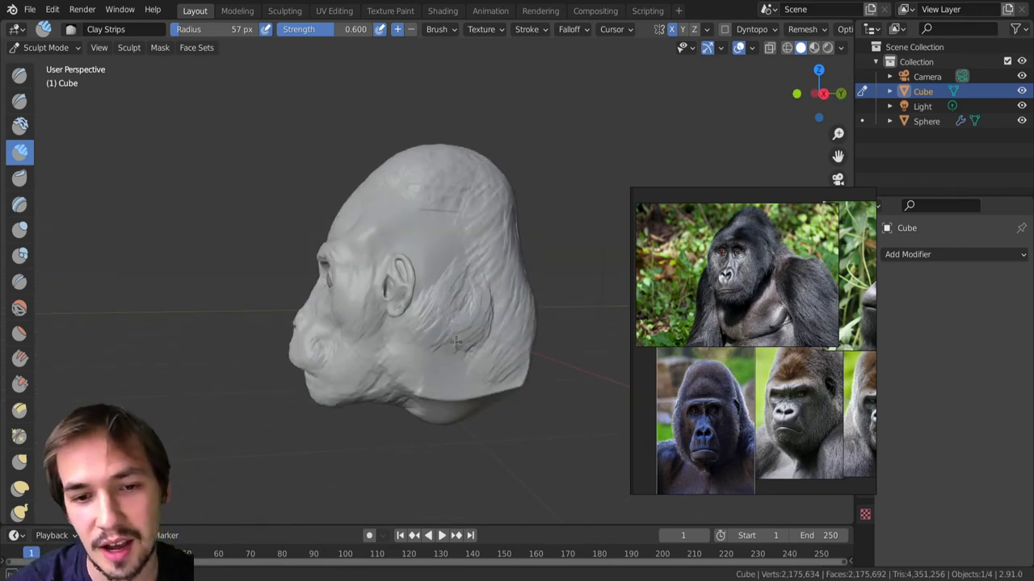
Flatten the rough strokes on the crown and upper side of the head with Scrape/Peaks at 85 px.
{"action": "left_click", "coordinate": [20, 384]}
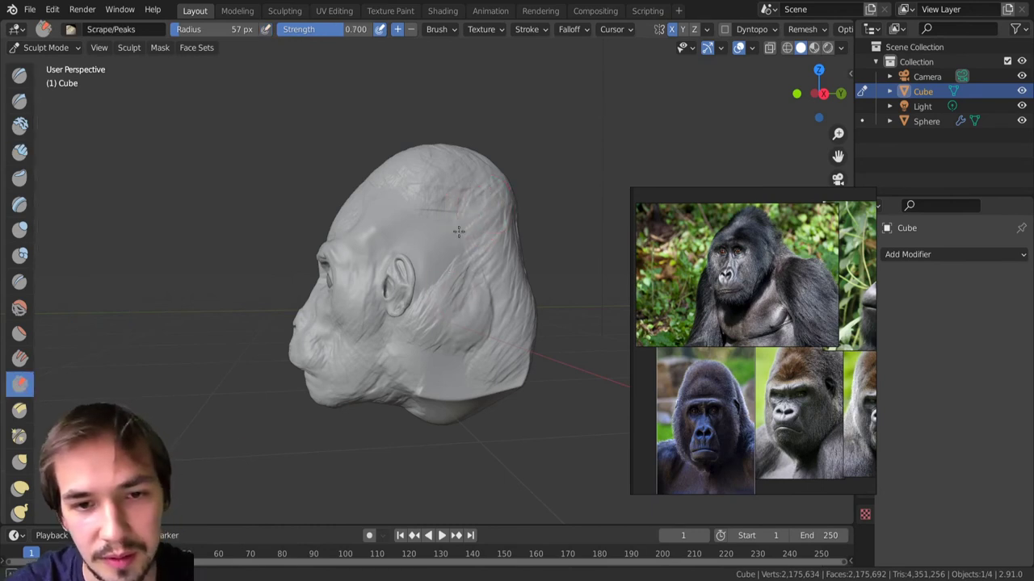
{"action": "middle_click_drag", "start_coordinate": [444, 253], "coordinate": [430, 219]}
{"action": "key", "text": "bracketright"}
{"action": "key", "text": "bracketright"}
{"action": "key", "text": "bracketright"}
{"action": "left_click_drag", "start_coordinate": [406, 202], "coordinate": [399, 193]}
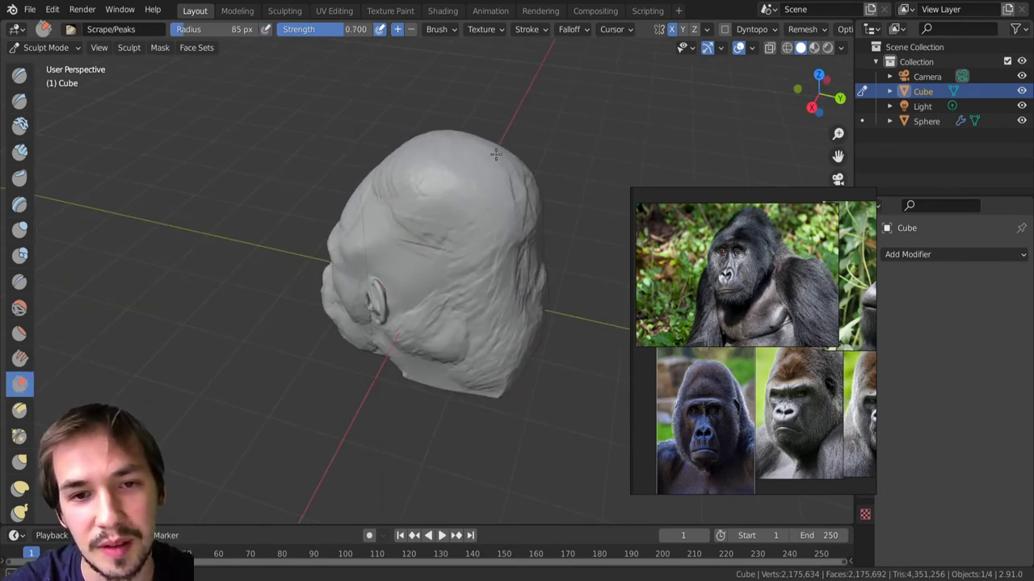
Blend the forehead into the crown and temples with Clay Strips strokes at 68 px.
{"action": "middle_click_drag", "start_coordinate": [449, 136], "coordinate": [394, 228]}
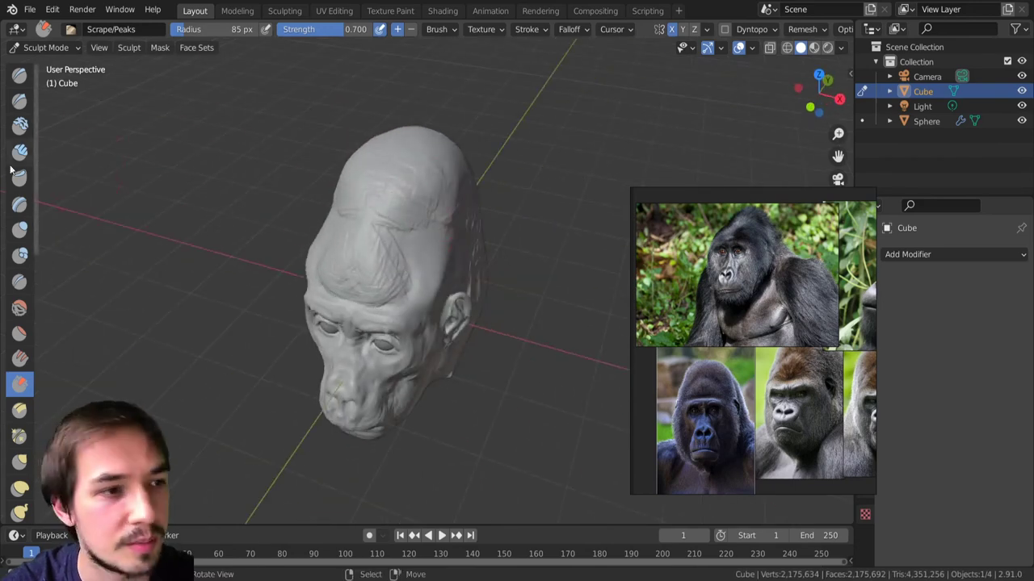
{"action": "key", "text": "c"}
{"action": "left_click_drag", "start_coordinate": [403, 242], "coordinate": [387, 228]}
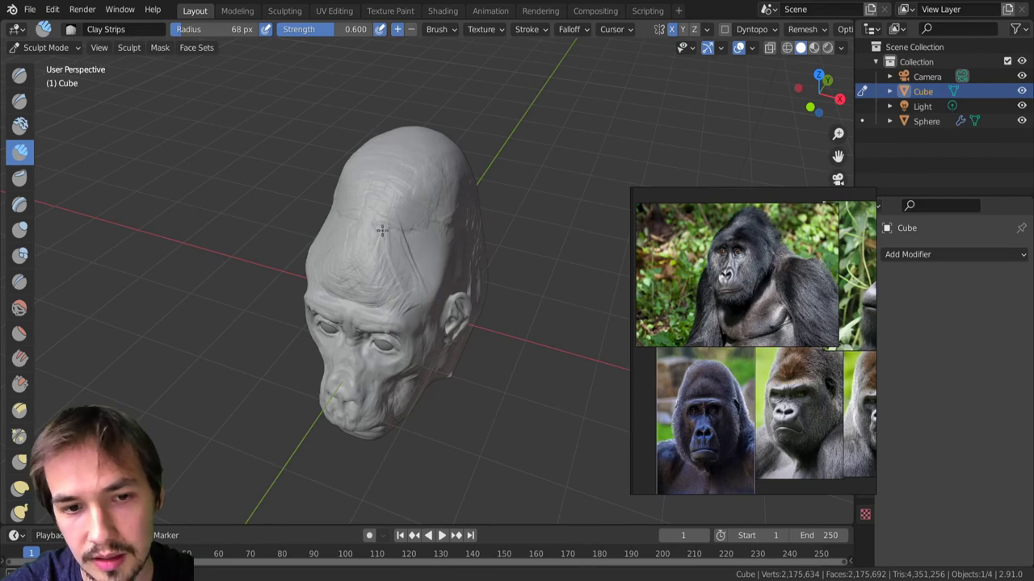
{"action": "middle_click_drag", "start_coordinate": [381, 244], "coordinate": [406, 220]}
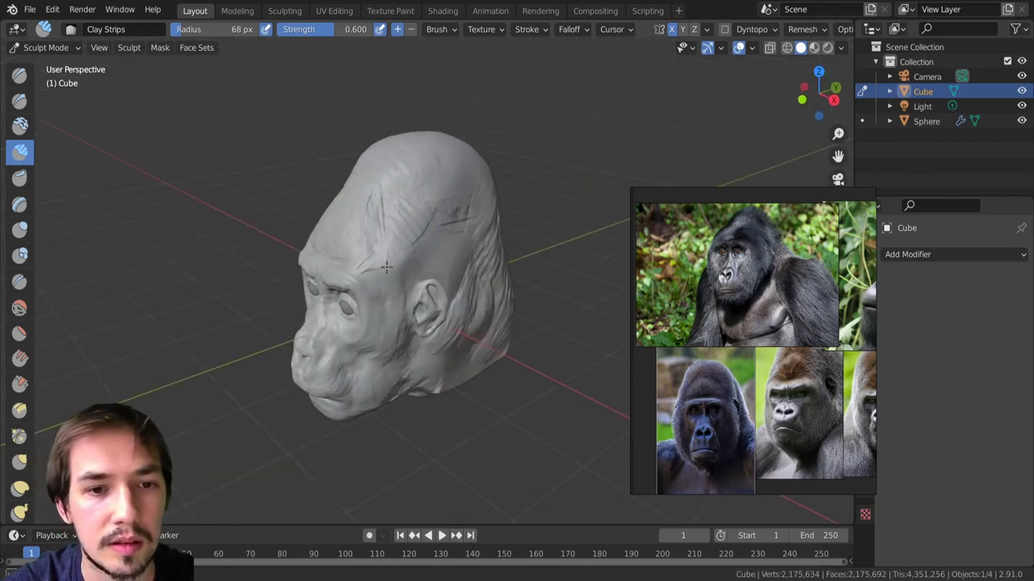
{"action": "mouse_move", "coordinate": [385, 264]}
{"action": "middle_mouse_down"}
{"action": "mouse_move", "coordinate": [445, 256]}
{"action": "mouse_move", "coordinate": [454, 303]}
{"action": "mouse_move", "coordinate": [424, 267]}
{"action": "mouse_move", "coordinate": [426, 237]}
{"action": "middle_mouse_up"}
{"action": "middle_click_drag", "start_coordinate": [411, 251], "coordinate": [442, 260]}
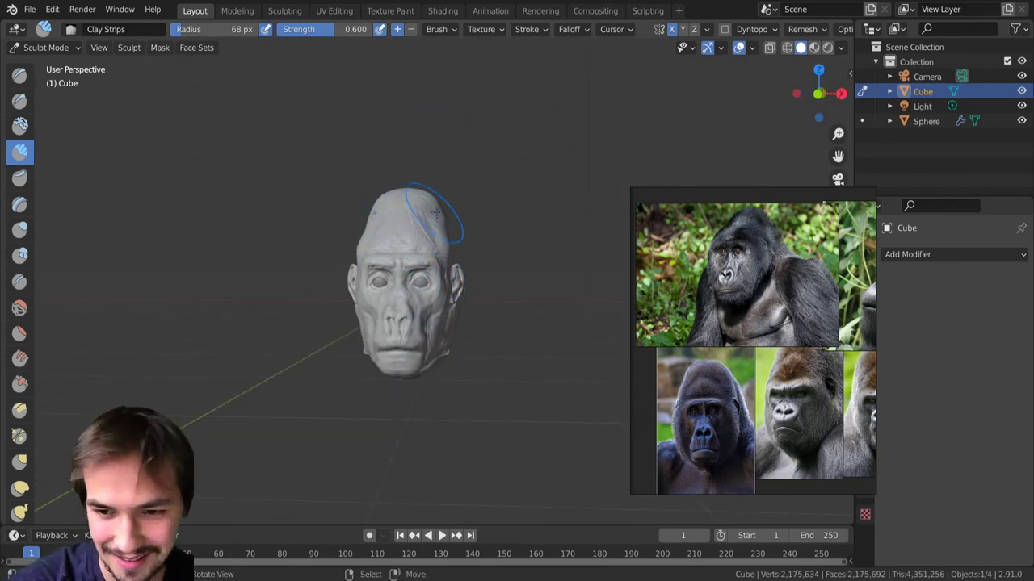
Lower the top of the crown with the Grab brush at 138 px.
{"action": "middle_click_drag", "start_coordinate": [437, 202], "coordinate": [429, 207]}
{"action": "key", "text": "g"}
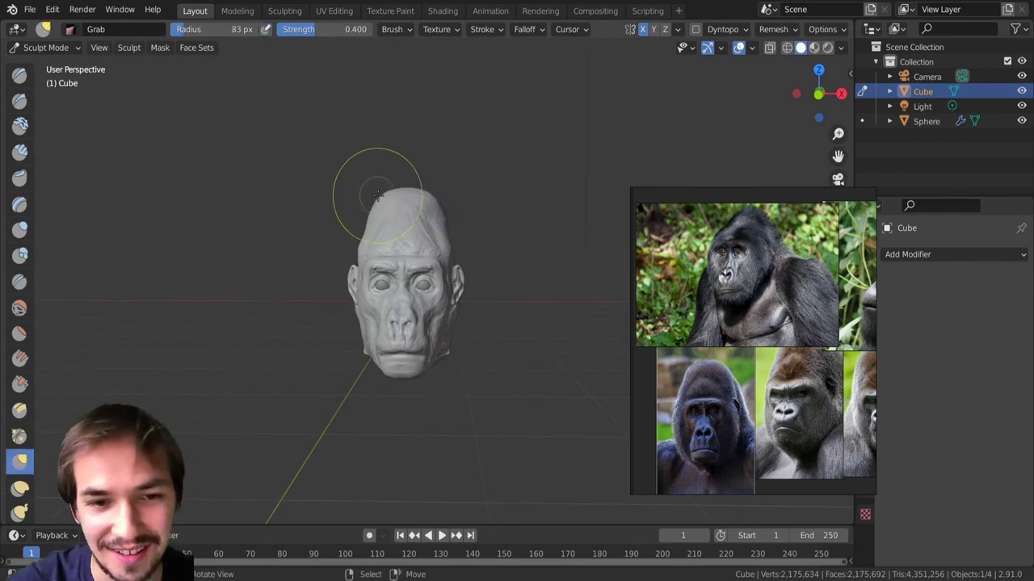
{"action": "key", "text": "f"}
{"action": "left_click", "coordinate": [402, 192]}
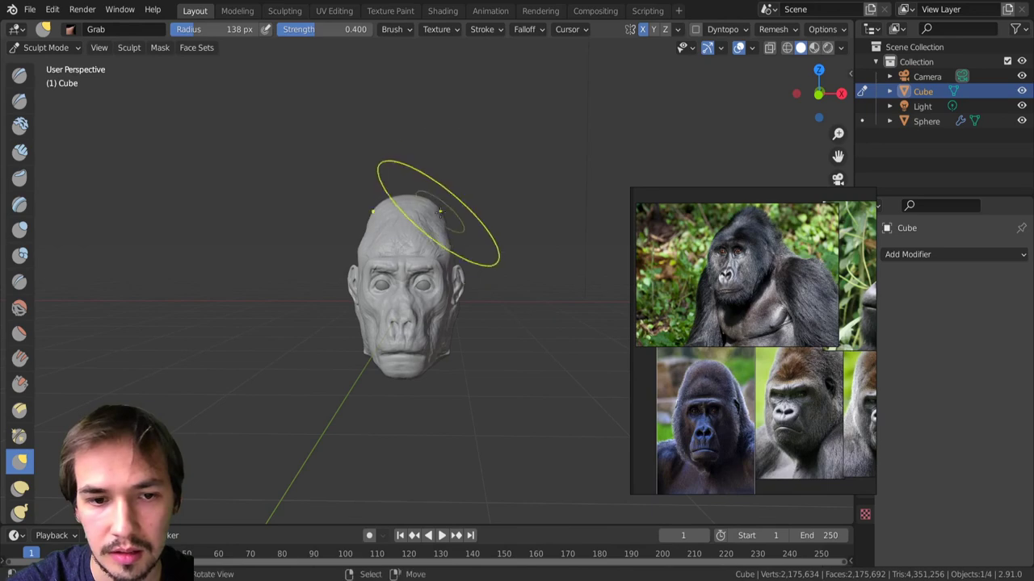
Adjust the shape of the face around the eyes and nose bridge with Grab at 51 px.
{"action": "mouse_move", "coordinate": [440, 219]}
{"action": "middle_mouse_down"}
{"action": "mouse_move", "coordinate": [371, 242]}
{"action": "mouse_move", "coordinate": [379, 302]}
{"action": "mouse_move", "coordinate": [473, 304]}
{"action": "mouse_move", "coordinate": [440, 353]}
{"action": "mouse_move", "coordinate": [409, 274]}
{"action": "mouse_move", "coordinate": [447, 357]}
{"action": "mouse_move", "coordinate": [404, 261]}
{"action": "mouse_move", "coordinate": [438, 266]}
{"action": "mouse_move", "coordinate": [252, 192]}
{"action": "middle_mouse_up"}
{"action": "key", "text": "bracketleft"}
{"action": "key", "text": "bracketleft"}
{"action": "key", "text": "bracketleft"}
{"action": "key", "text": "bracketleft"}
{"action": "key", "text": "bracketleft"}
{"action": "key", "text": "bracketleft"}
{"action": "key", "text": "bracketleft"}
{"action": "key", "text": "bracketleft"}
{"action": "key", "text": "bracketleft"}
{"action": "left_click_drag", "start_coordinate": [432, 260], "coordinate": [434, 276]}
{"action": "left_click", "coordinate": [32, 164]}
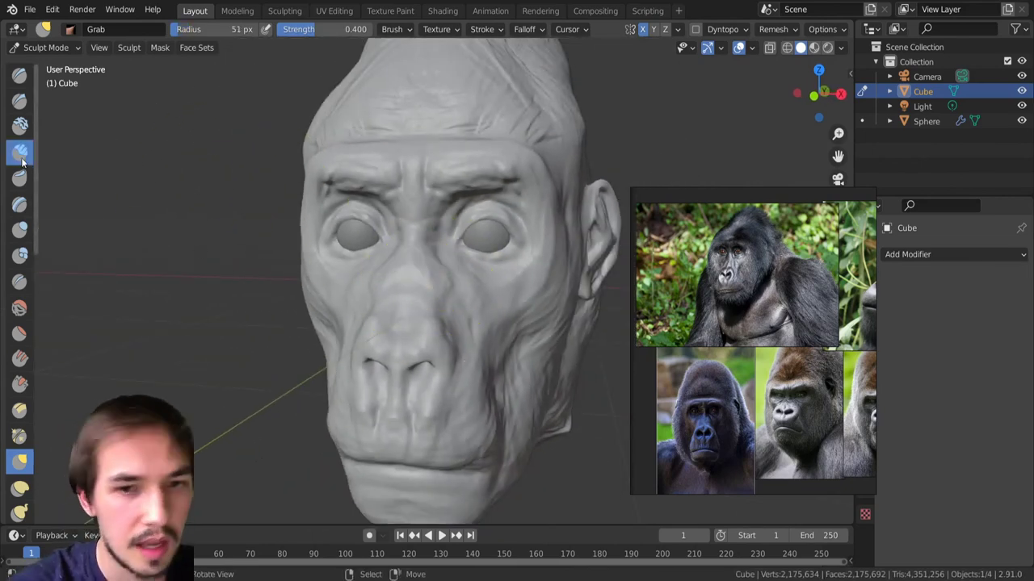
{"action": "left_click", "coordinate": [19, 151]}
{"action": "scroll", "coordinate": [438, 231], "scroll_direction": "down", "scroll_amount": 3}
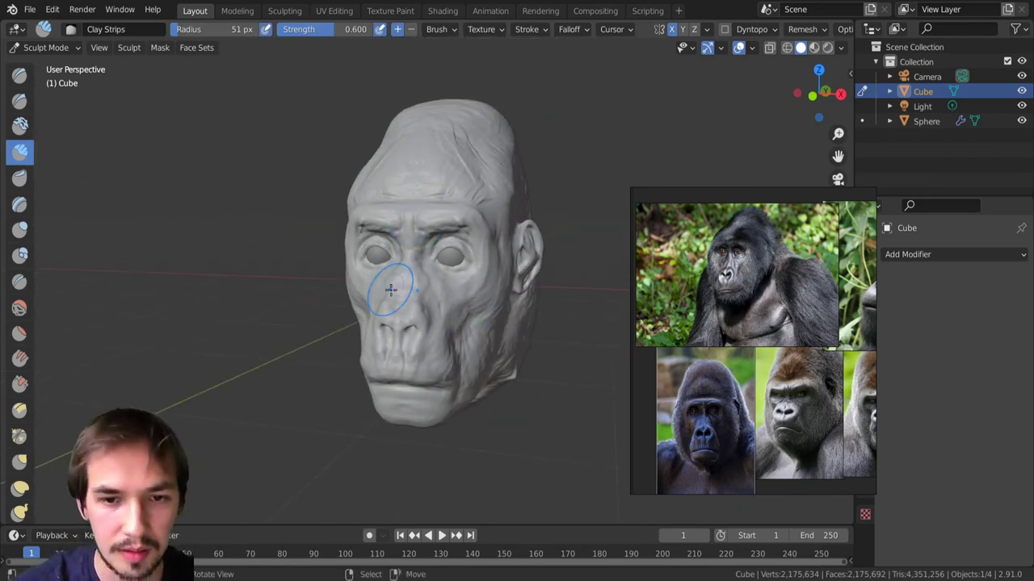
{"action": "scroll", "coordinate": [452, 239], "scroll_direction": "down", "scroll_amount": 2}
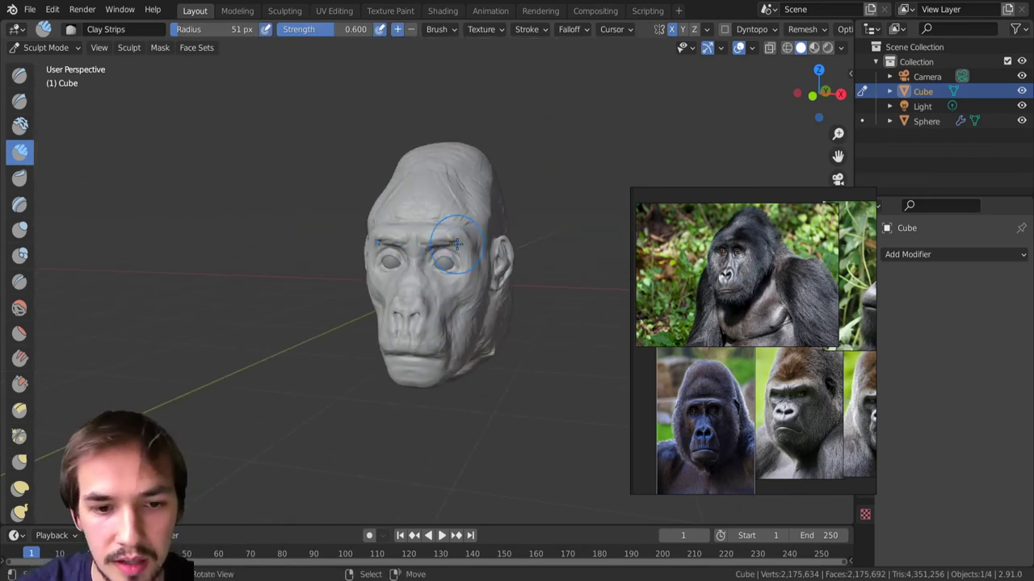
{"action": "scroll", "coordinate": [428, 322], "scroll_direction": "up", "scroll_amount": 4}
{"action": "key", "text": "ctrl+Tab"}
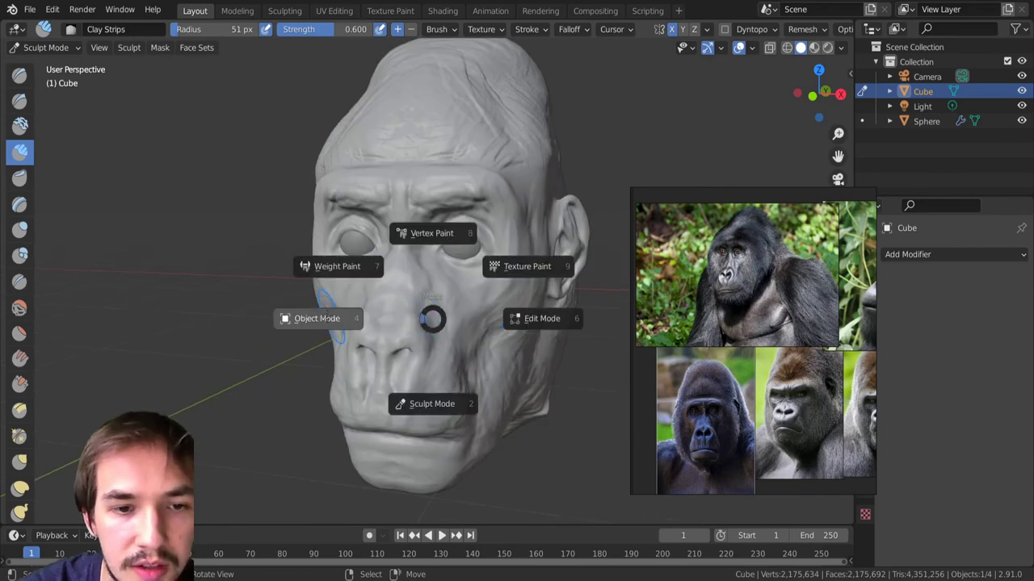
{"action": "left_click", "coordinate": [317, 319]}
{"action": "key", "text": "ctrl+Tab"}
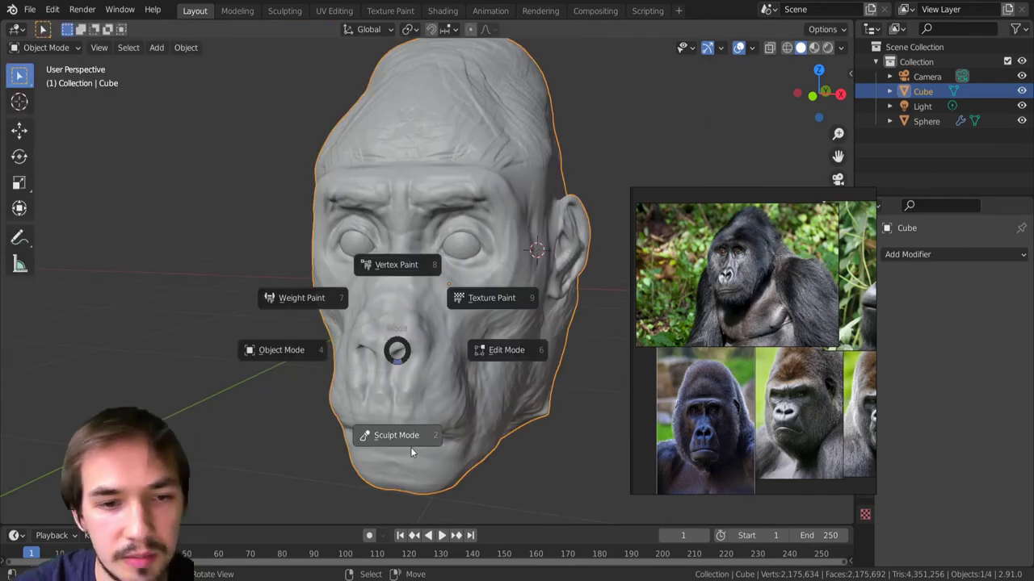
{"action": "left_click", "coordinate": [404, 440]}
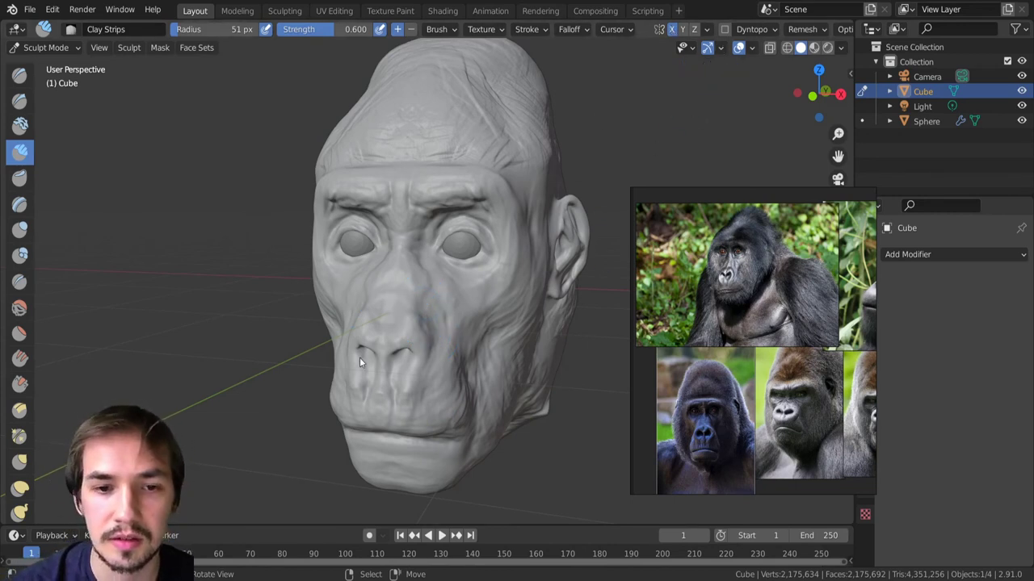
Carve creases across the bridge of the nose between the eyes with Draw Sharp at 13 px, matching the enlarged reference photo.
{"action": "scroll", "coordinate": [755, 436], "scroll_direction": "up", "scroll_amount": 10}
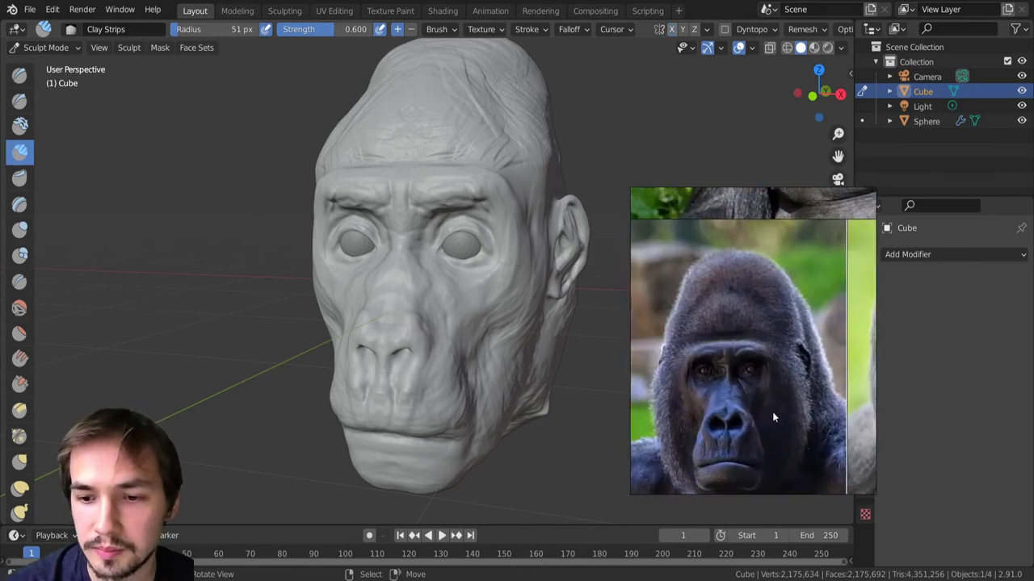
{"action": "middle_click_drag", "start_coordinate": [242, 339], "coordinate": [271, 313]}
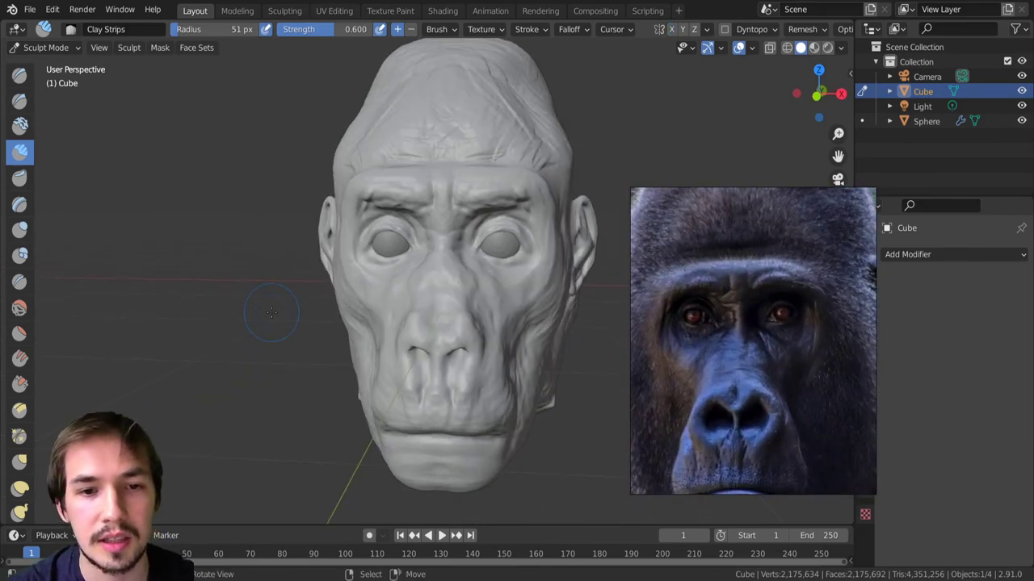
{"action": "left_click", "coordinate": [20, 100]}
{"action": "key", "text": "f"}
{"action": "left_click", "coordinate": [457, 222]}
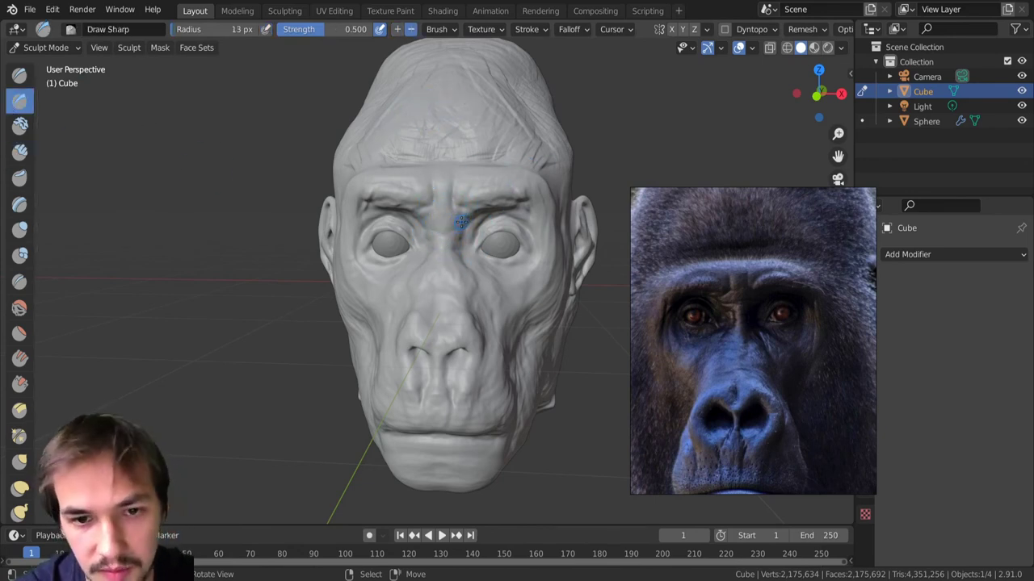
{"action": "left_click_drag", "start_coordinate": [462, 222], "coordinate": [434, 226]}
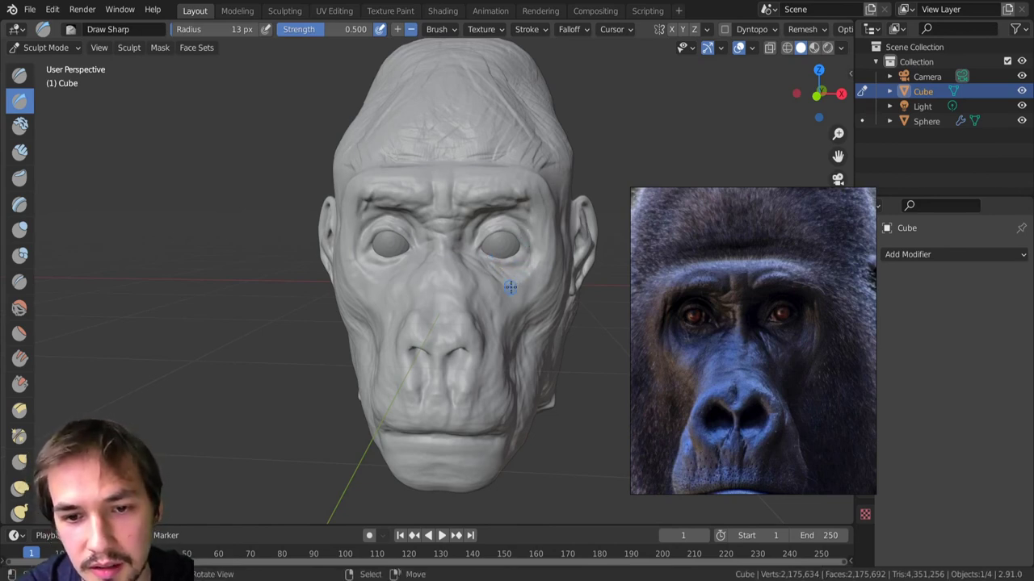
Carve fine wrinkles beneath both eyes with Draw Sharp at 8 to 11 px.
{"action": "key", "text": "f"}
{"action": "left_click", "coordinate": [529, 275]}
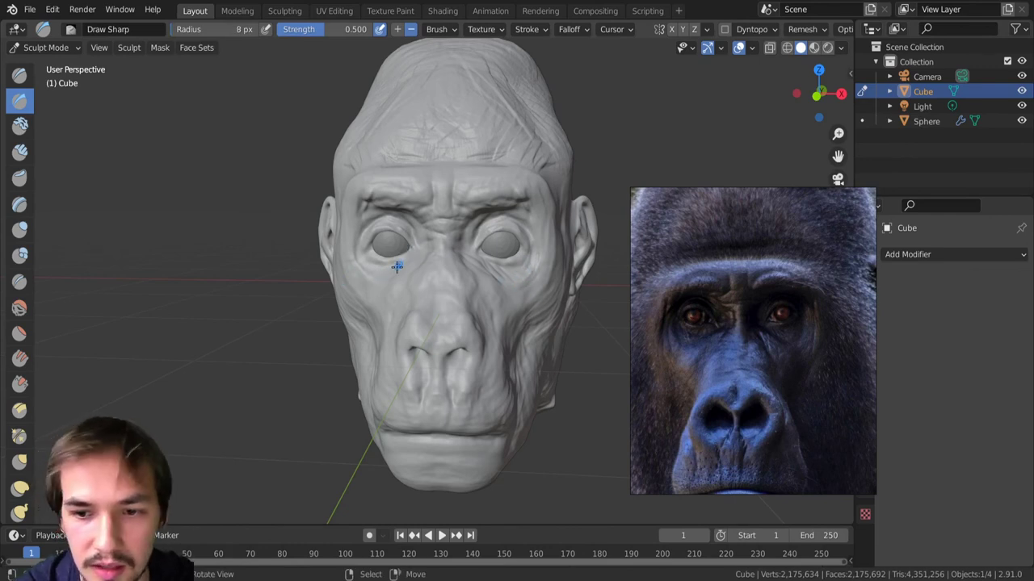
{"action": "middle_click_drag", "start_coordinate": [377, 282], "coordinate": [452, 289]}
{"action": "key", "text": "bracketright"}
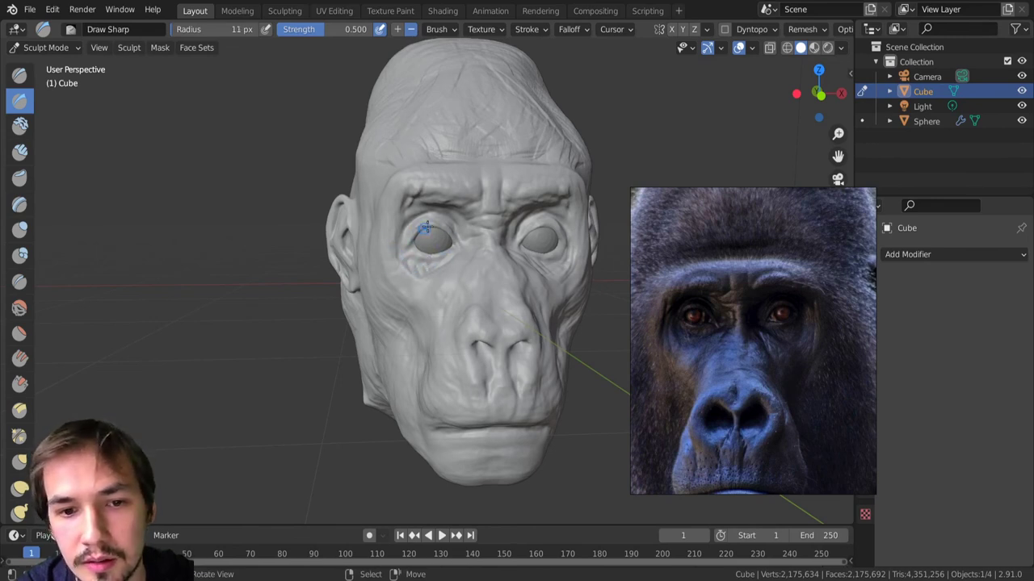
Add creases around the upper eyelid and inner corner of the eye with Draw Sharp at up to 14 px.
{"action": "scroll", "coordinate": [433, 228], "scroll_direction": "up", "scroll_amount": 4}
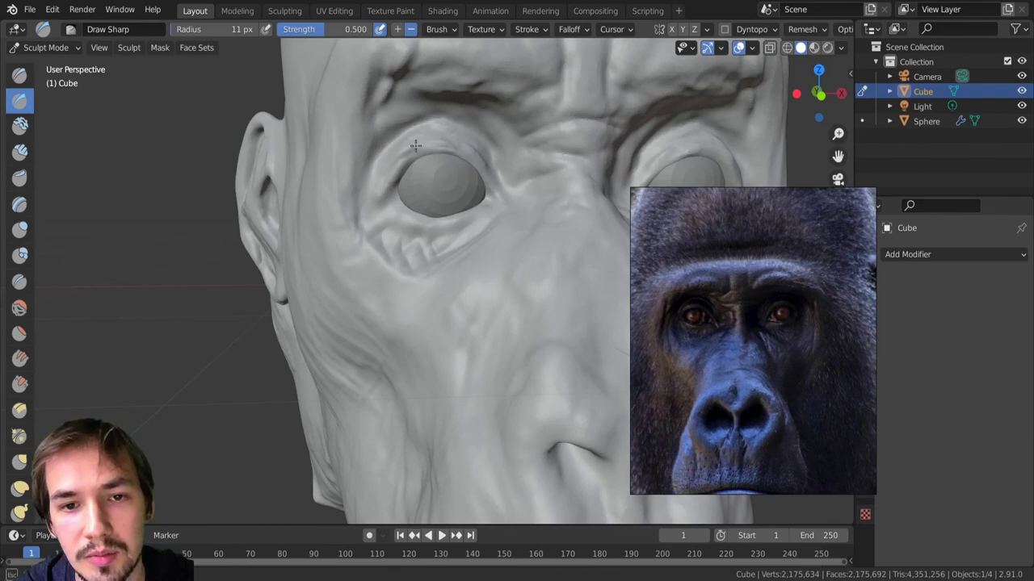
{"action": "scroll", "coordinate": [478, 234], "scroll_direction": "down", "scroll_amount": 6}
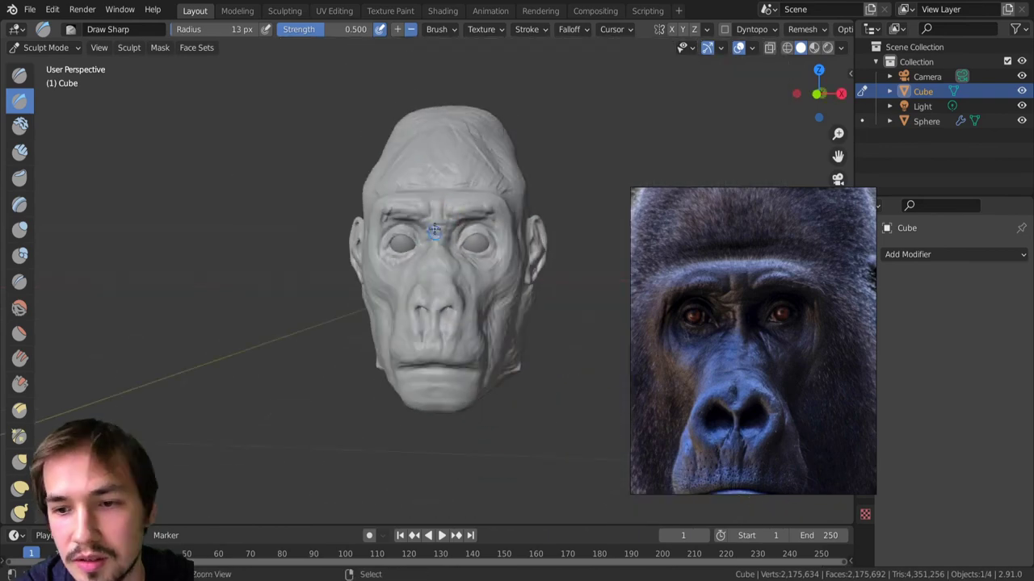
{"action": "scroll", "coordinate": [427, 224], "scroll_direction": "up", "scroll_amount": 5}
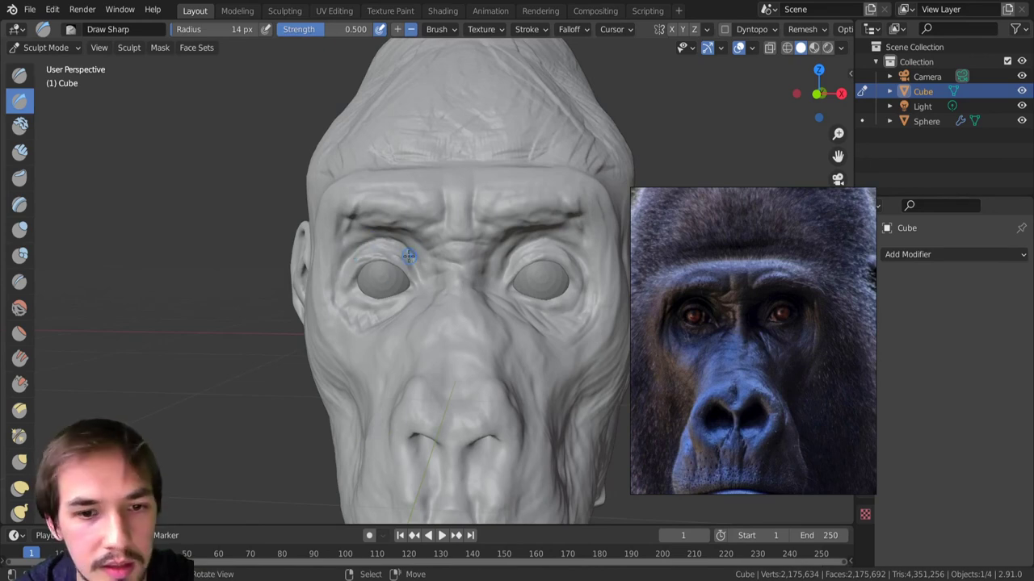
{"action": "left_click_drag", "start_coordinate": [421, 268], "coordinate": [411, 259]}
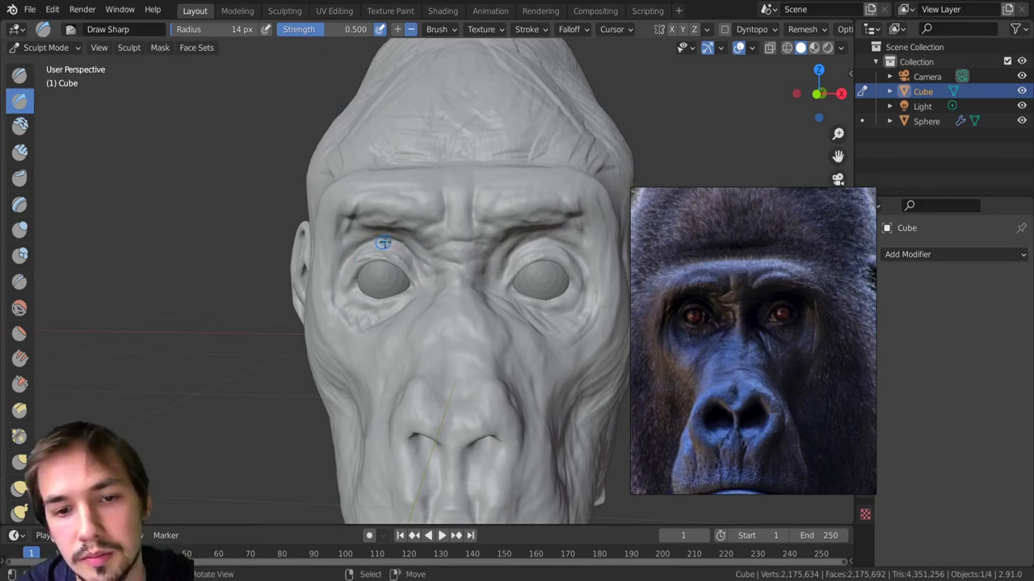
{"action": "scroll", "coordinate": [372, 210], "scroll_direction": "down", "scroll_amount": 5}
{"action": "scroll", "coordinate": [419, 306], "scroll_direction": "up", "scroll_amount": 3}
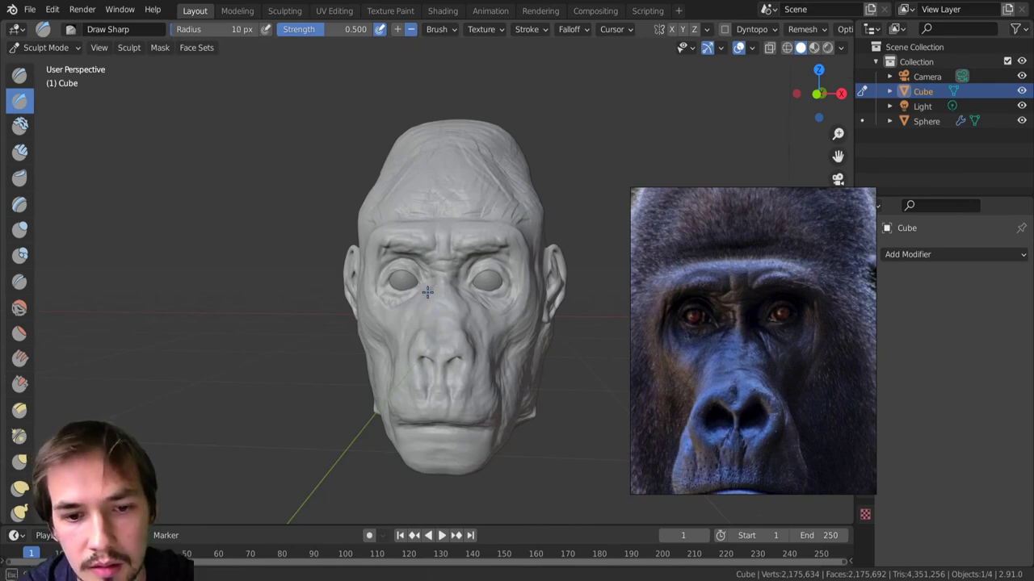
Carve creases along the upper nose with Draw Sharp, enlarging the brush to 82 px for the broader strokes.
{"action": "scroll", "coordinate": [426, 293], "scroll_direction": "up", "scroll_amount": 6}
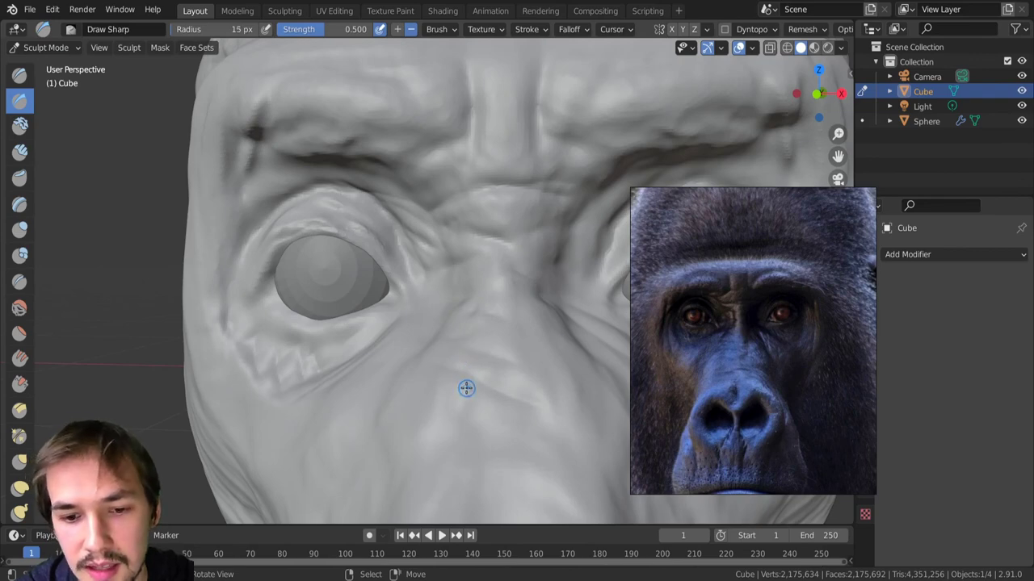
{"action": "key", "text": "f"}
{"action": "left_click", "coordinate": [461, 365]}
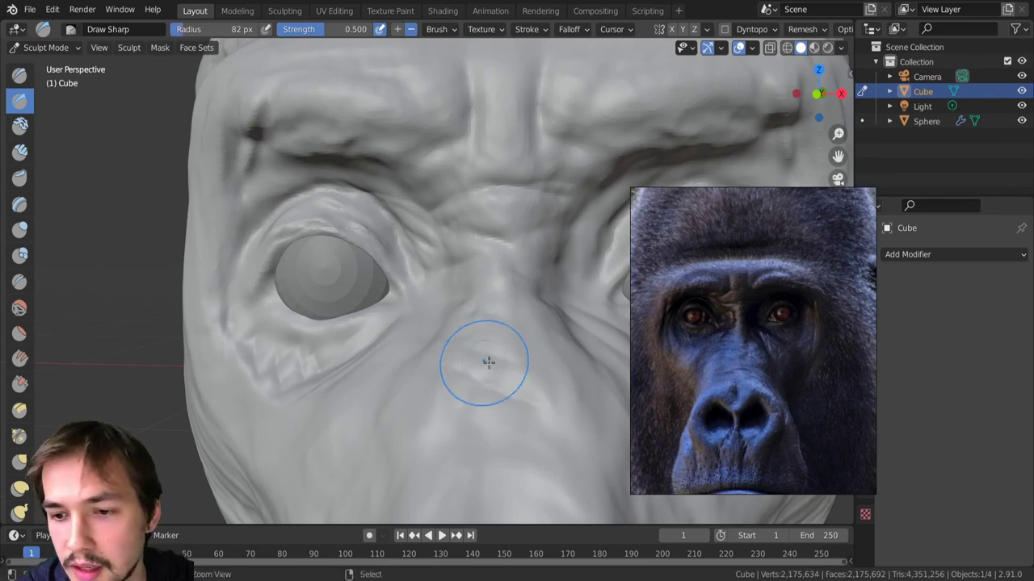
{"action": "scroll", "coordinate": [452, 351], "scroll_direction": "down", "scroll_amount": 5}
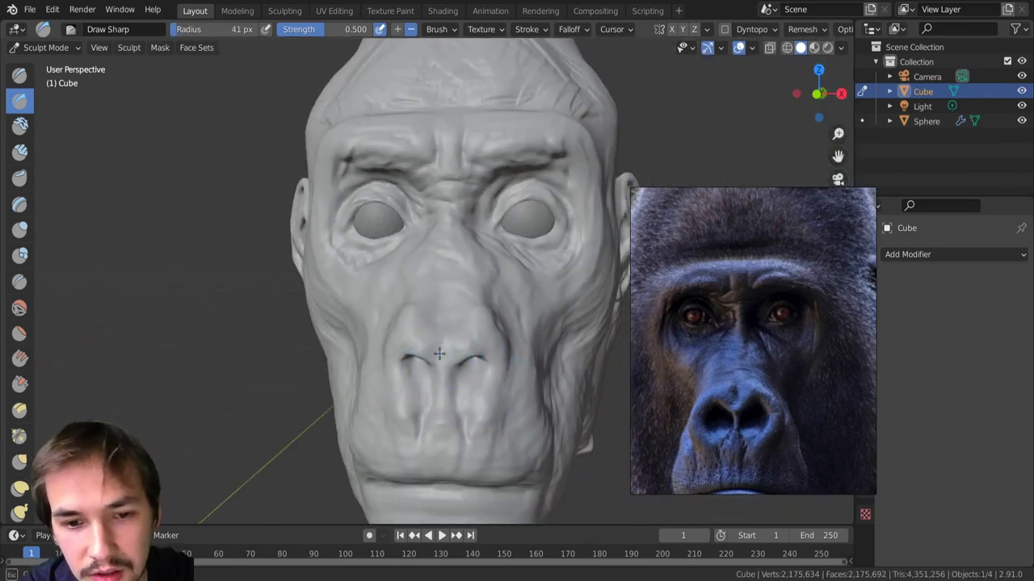
Build up the nostril wings and the sides of the nose with Clay Strips at 40 to 48 px.
{"action": "left_click", "coordinate": [11, 152]}
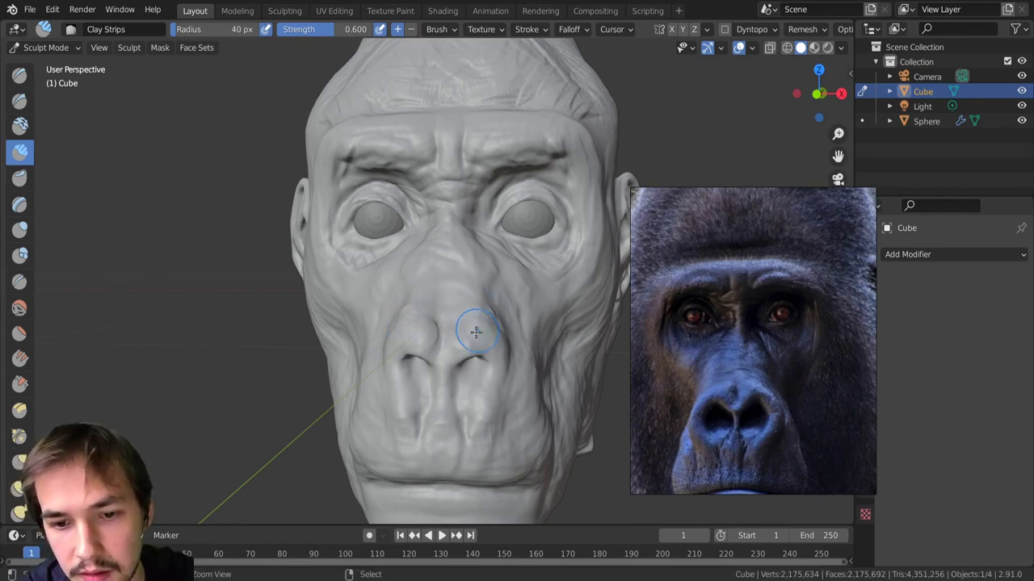
{"action": "middle_click_drag", "start_coordinate": [476, 324], "coordinate": [403, 380]}
{"action": "key", "text": "bracketright"}
{"action": "key", "text": "bracketright"}
{"action": "left_click_drag", "start_coordinate": [407, 382], "coordinate": [412, 376]}
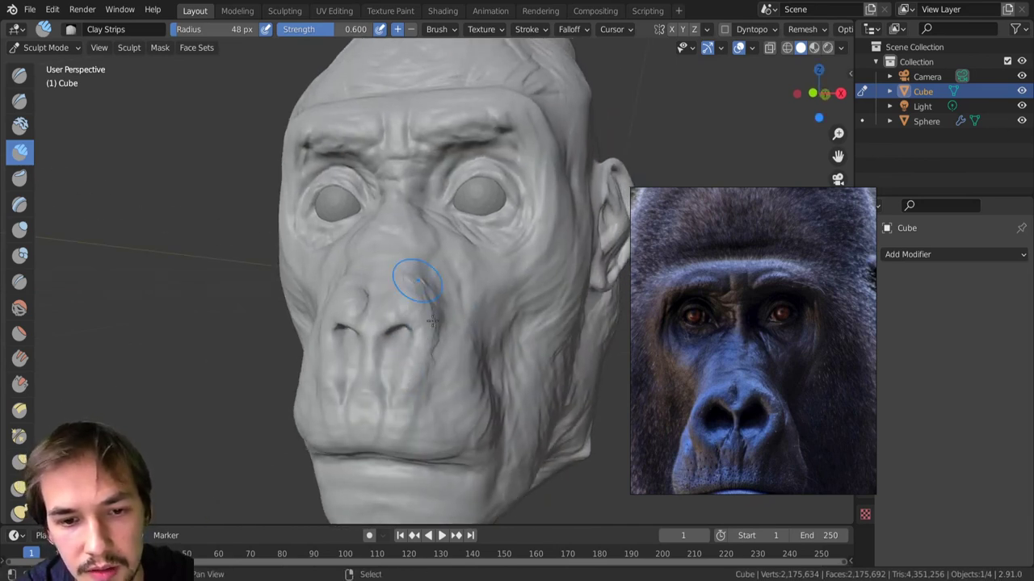
Hollow out the nostrils with subtractive Clay Strips strokes, reducing the brush to 30 px.
{"action": "mouse_move", "coordinate": [411, 374]}
{"action": "middle_mouse_down"}
{"action": "mouse_move", "coordinate": [427, 334]}
{"action": "mouse_move", "coordinate": [416, 312]}
{"action": "mouse_move", "coordinate": [434, 316]}
{"action": "middle_mouse_up"}
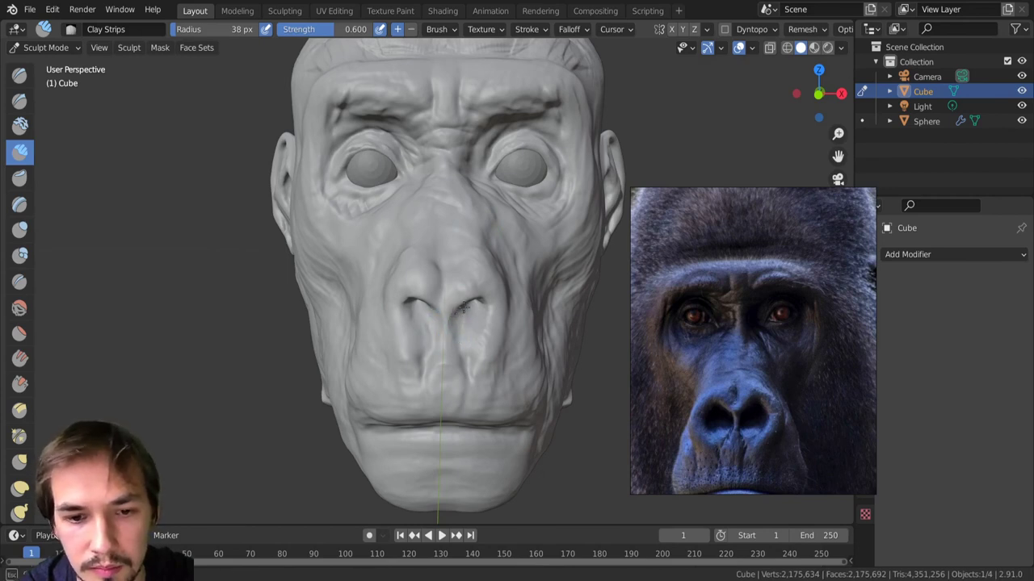
{"action": "key", "text": "bracketleft"}
{"action": "key", "text": "bracketleft"}
{"action": "left_click_drag", "start_coordinate": [463, 339], "coordinate": [460, 340], "text": "ctrl"}
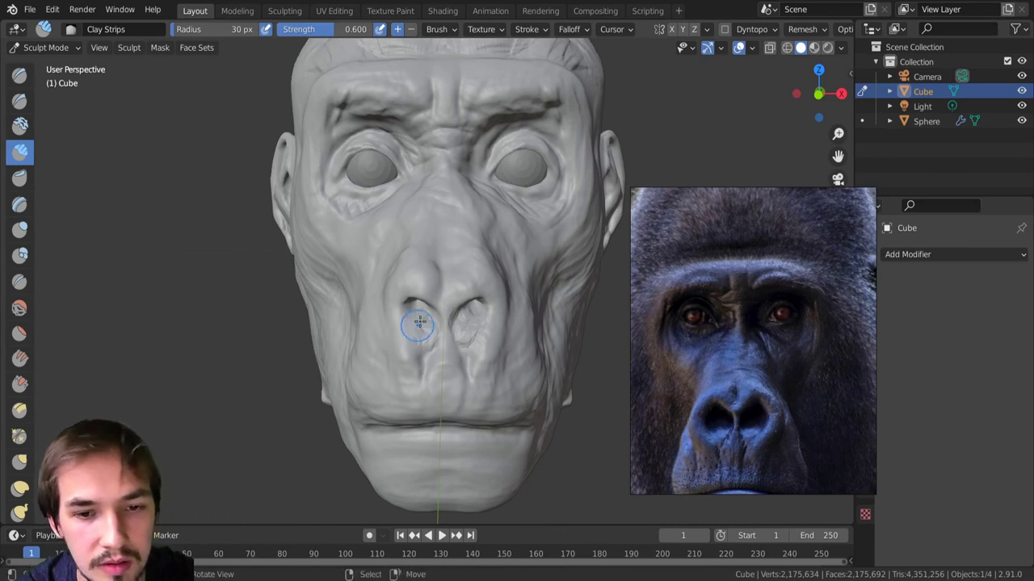
Shape the upper lip area beneath the nostrils with Clay Strips strokes at 40 px.
{"action": "scroll", "coordinate": [465, 335], "scroll_direction": "down", "scroll_amount": 6}
{"action": "scroll", "coordinate": [462, 409], "scroll_direction": "up", "scroll_amount": 4}
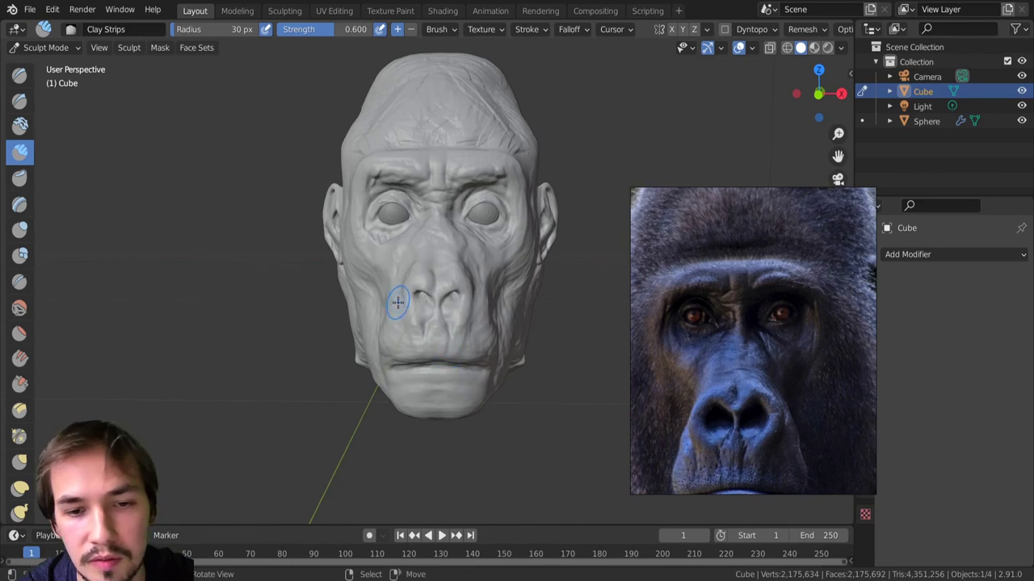
{"action": "scroll", "coordinate": [423, 348], "scroll_direction": "up", "scroll_amount": 2}
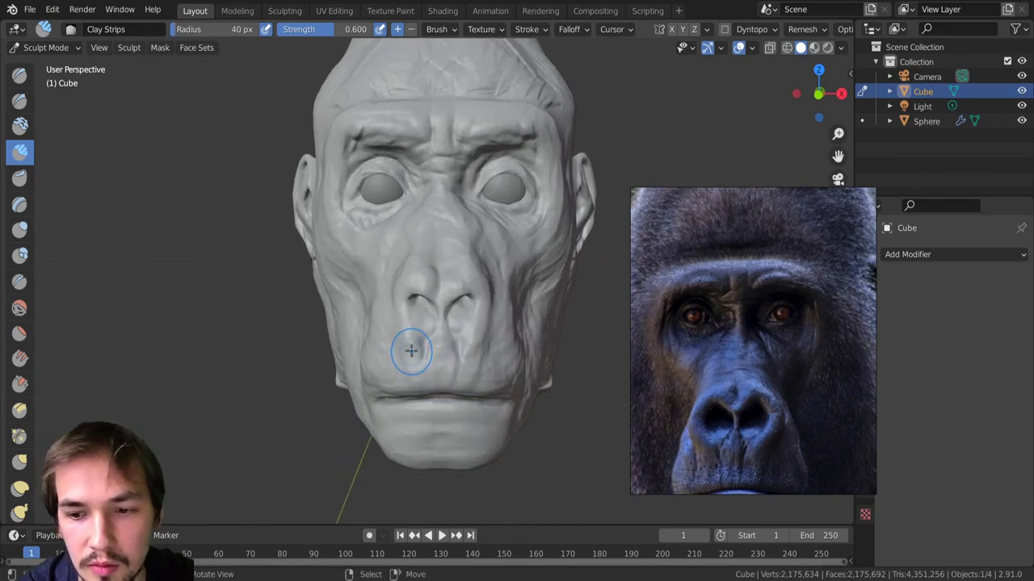
{"action": "key", "text": "f"}
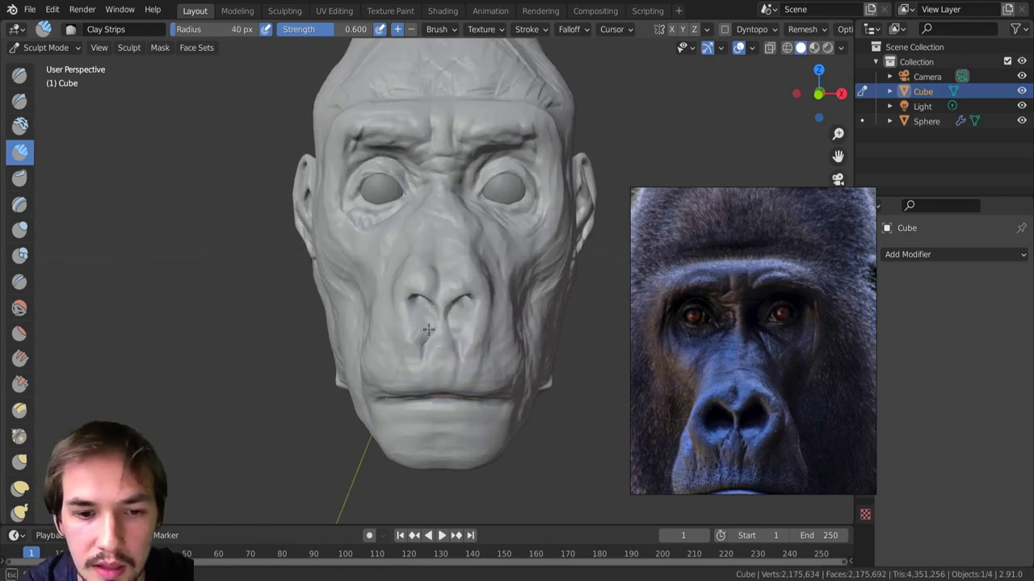
{"action": "left_click_drag", "start_coordinate": [427, 336], "coordinate": [417, 368]}
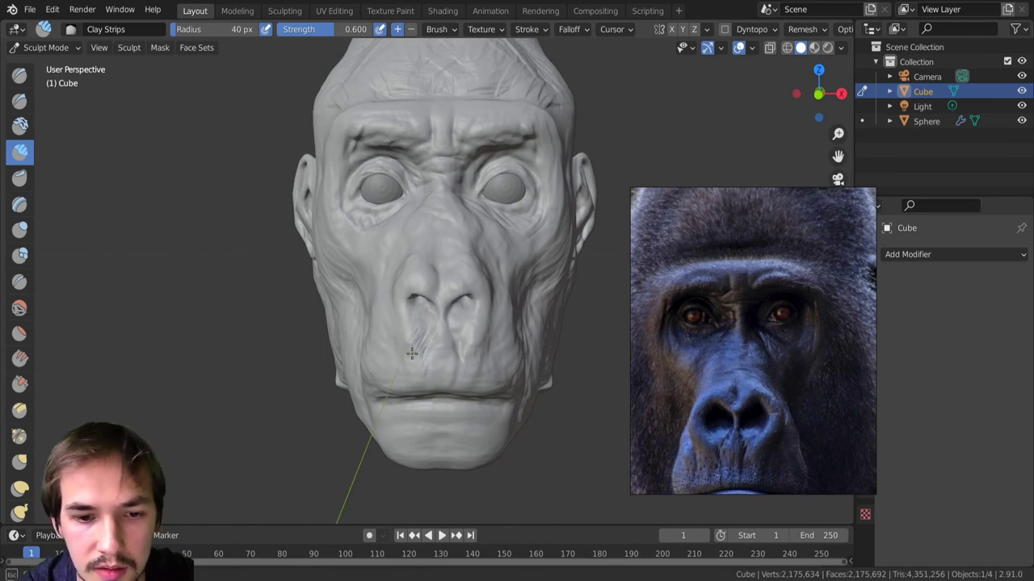
{"action": "scroll", "coordinate": [447, 364], "scroll_direction": "down", "scroll_amount": 5}
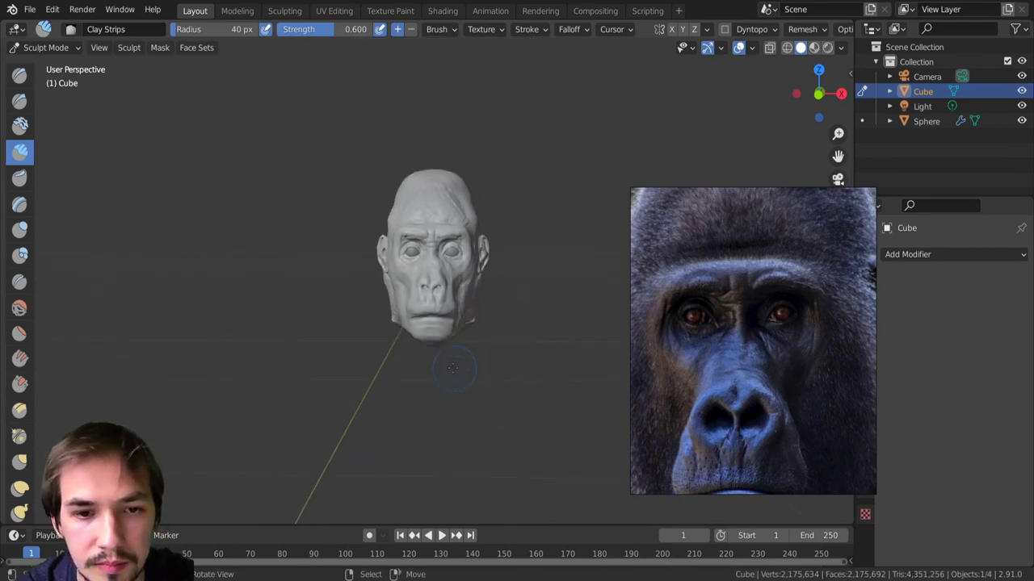
Build up the chin and its underside with Clay Strips at 53 px, following the mouth area of the reference photo.
{"action": "mouse_move", "coordinate": [447, 364]}
{"action": "middle_mouse_down"}
{"action": "mouse_move", "coordinate": [394, 363]}
{"action": "mouse_move", "coordinate": [401, 292]}
{"action": "middle_mouse_up"}
{"action": "scroll", "coordinate": [391, 362], "scroll_direction": "up", "scroll_amount": 3}
{"action": "middle_click_drag", "start_coordinate": [780, 410], "coordinate": [784, 277]}
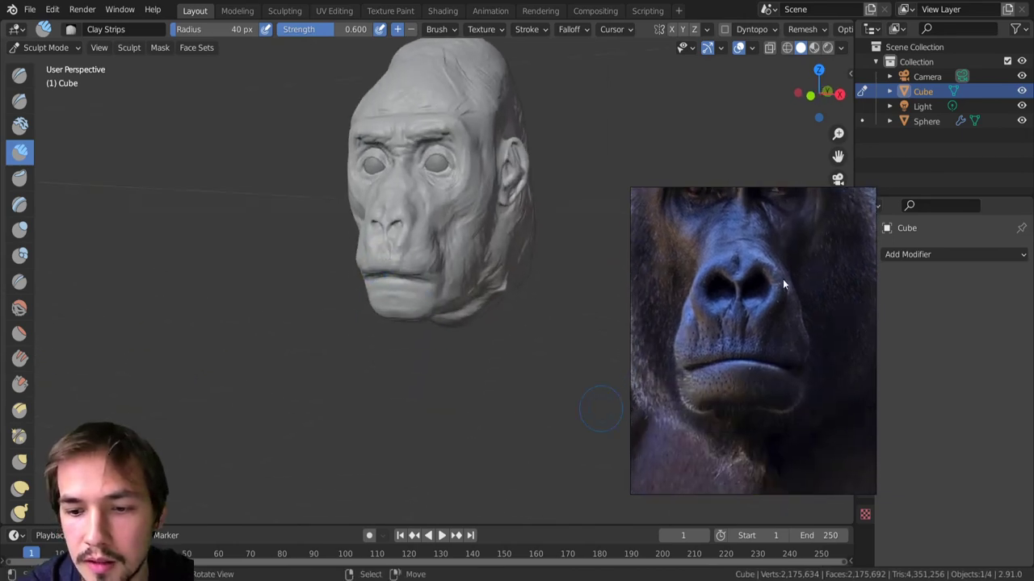
{"action": "mouse_move", "coordinate": [410, 332]}
{"action": "middle_mouse_down"}
{"action": "mouse_move", "coordinate": [441, 396]}
{"action": "mouse_move", "coordinate": [444, 289]}
{"action": "middle_mouse_up"}
{"action": "key", "text": "bracketright"}
{"action": "key", "text": "bracketright"}
{"action": "key", "text": "bracketright"}
{"action": "mouse_move", "coordinate": [394, 278]}
{"action": "left_mouse_down"}
{"action": "mouse_move", "coordinate": [410, 291]}
{"action": "mouse_move", "coordinate": [386, 300]}
{"action": "mouse_move", "coordinate": [412, 296]}
{"action": "left_mouse_up"}
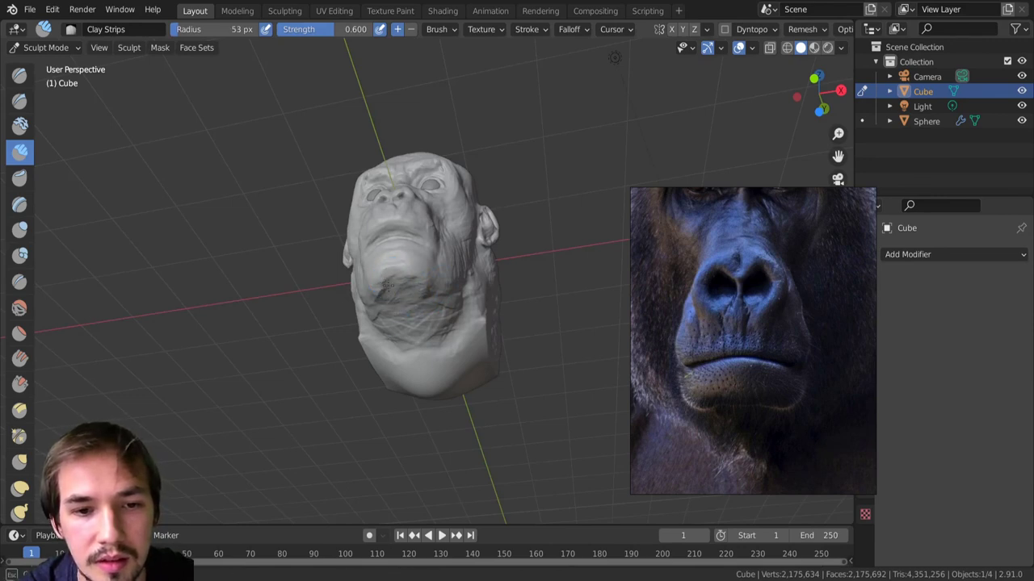
Carve creases into the brow ridge above the eyes with Draw Sharp at 16 to 18 px.
{"action": "middle_click_drag", "start_coordinate": [381, 278], "coordinate": [447, 295]}
{"action": "scroll", "coordinate": [436, 323], "scroll_direction": "up", "scroll_amount": 4}
{"action": "scroll", "coordinate": [446, 339], "scroll_direction": "up", "scroll_amount": 1}
{"action": "middle_click_drag", "start_coordinate": [776, 210], "coordinate": [741, 308]}
{"action": "left_click", "coordinate": [20, 100]}
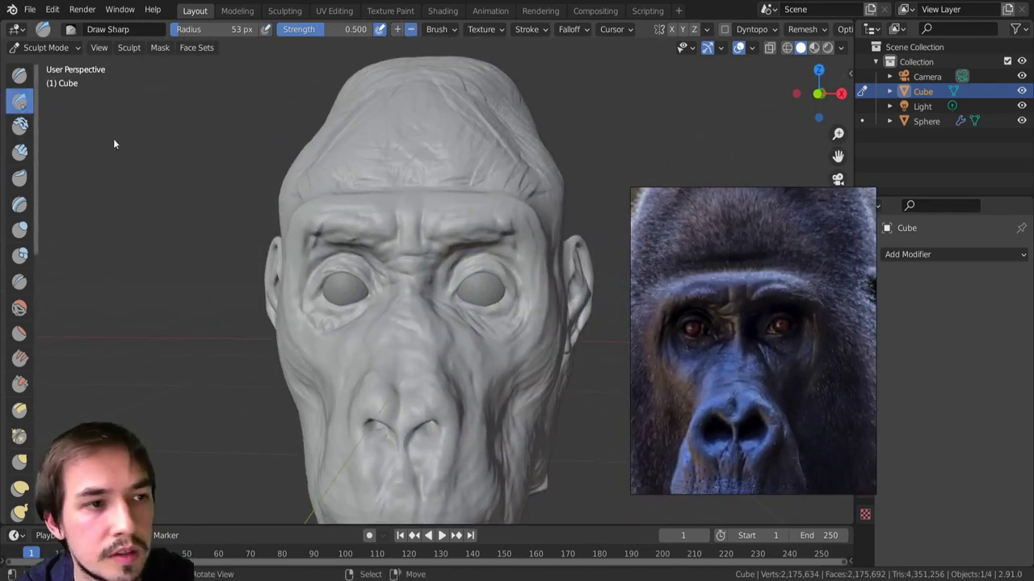
{"action": "key", "text": "f"}
{"action": "left_click", "coordinate": [492, 219]}
{"action": "left_click_drag", "start_coordinate": [492, 218], "coordinate": [501, 226]}
{"action": "left_click_drag", "start_coordinate": [457, 211], "coordinate": [476, 216]}
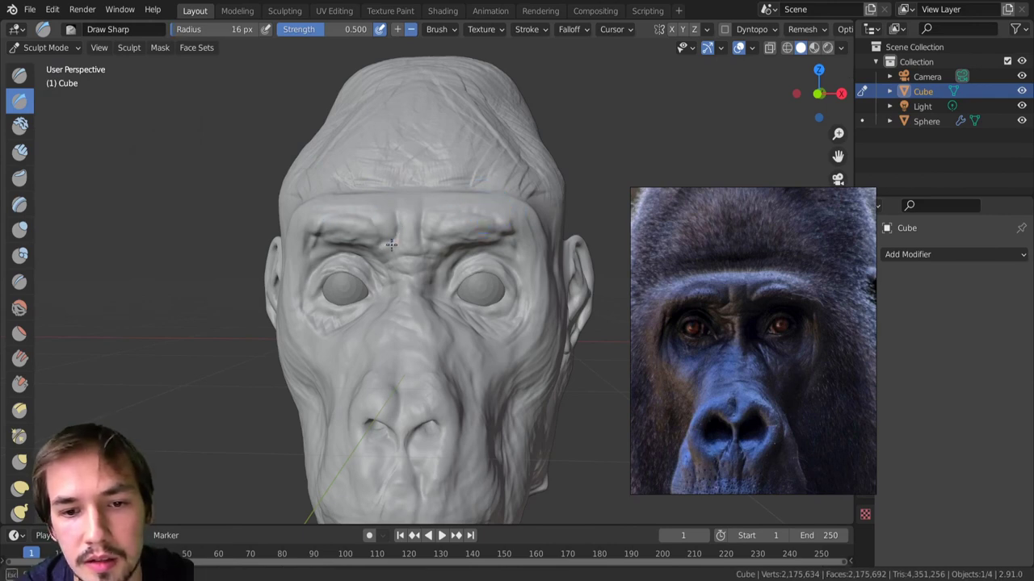
{"action": "key", "text": "bracketright"}
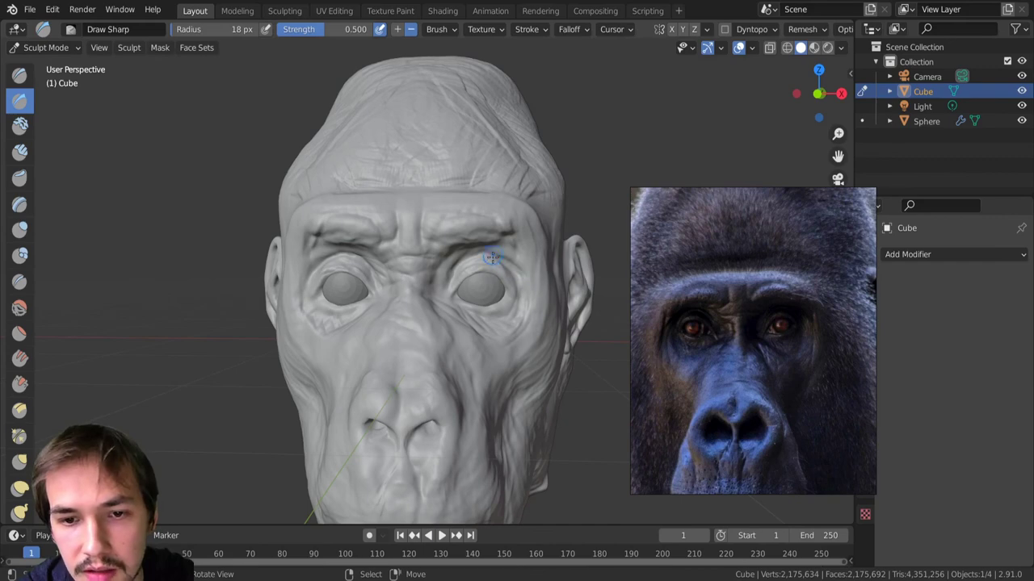
Build up horizontal folds across the forehead with Clay Strips at 31 px.
{"action": "mouse_move", "coordinate": [519, 243]}
{"action": "middle_mouse_down"}
{"action": "mouse_move", "coordinate": [431, 159]}
{"action": "mouse_move", "coordinate": [432, 192]}
{"action": "mouse_move", "coordinate": [468, 233]}
{"action": "mouse_move", "coordinate": [383, 212]}
{"action": "mouse_move", "coordinate": [404, 203]}
{"action": "middle_mouse_up"}
{"action": "left_click", "coordinate": [19, 151]}
{"action": "key", "text": "bracketright"}
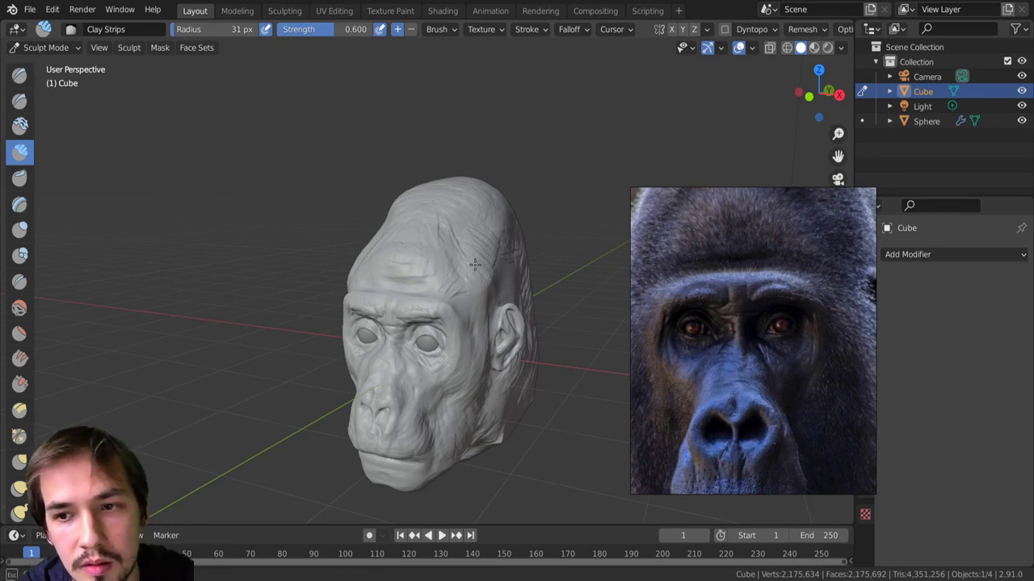
Add a Clay Strips stroke to the temple at 31 px and flatten the skull's side and back with Scrape/Peaks at 82 px.
{"action": "left_click_drag", "start_coordinate": [469, 254], "coordinate": [454, 224]}
{"action": "middle_click_drag", "start_coordinate": [441, 205], "coordinate": [403, 210]}
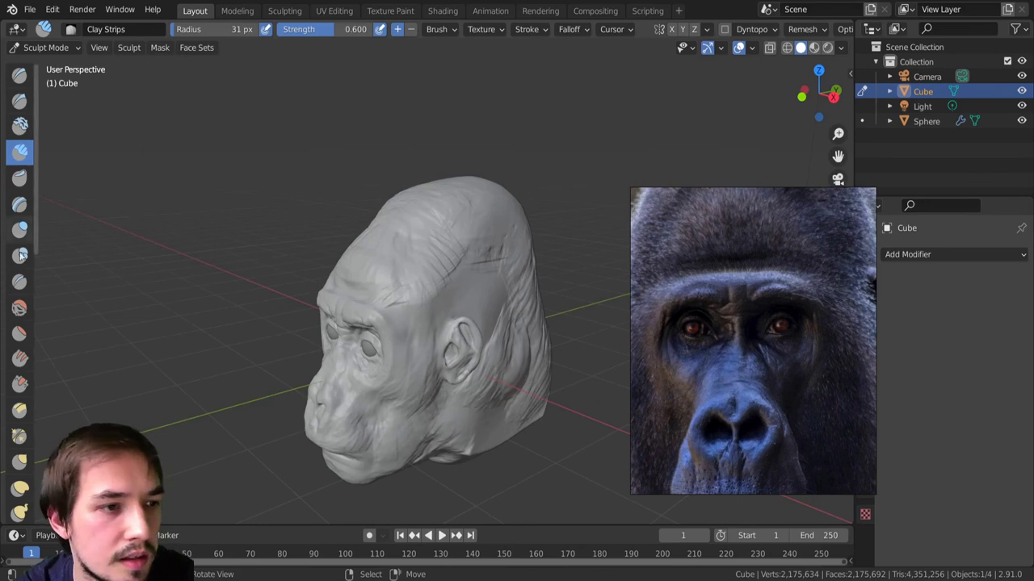
{"action": "left_click", "coordinate": [19, 384]}
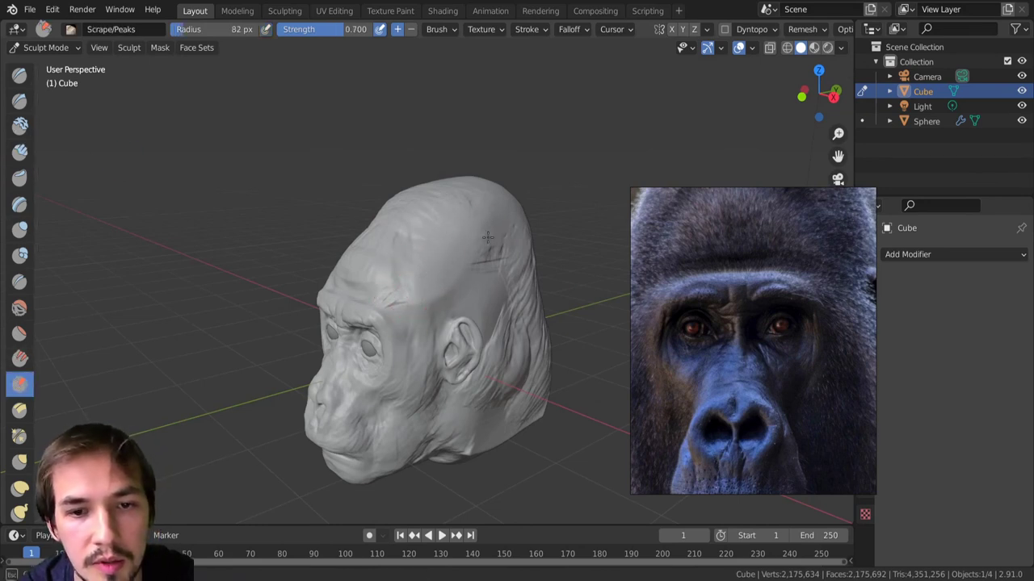
{"action": "mouse_move", "coordinate": [484, 266]}
{"action": "middle_mouse_down"}
{"action": "mouse_move", "coordinate": [404, 300]}
{"action": "mouse_move", "coordinate": [432, 350]}
{"action": "middle_mouse_up"}
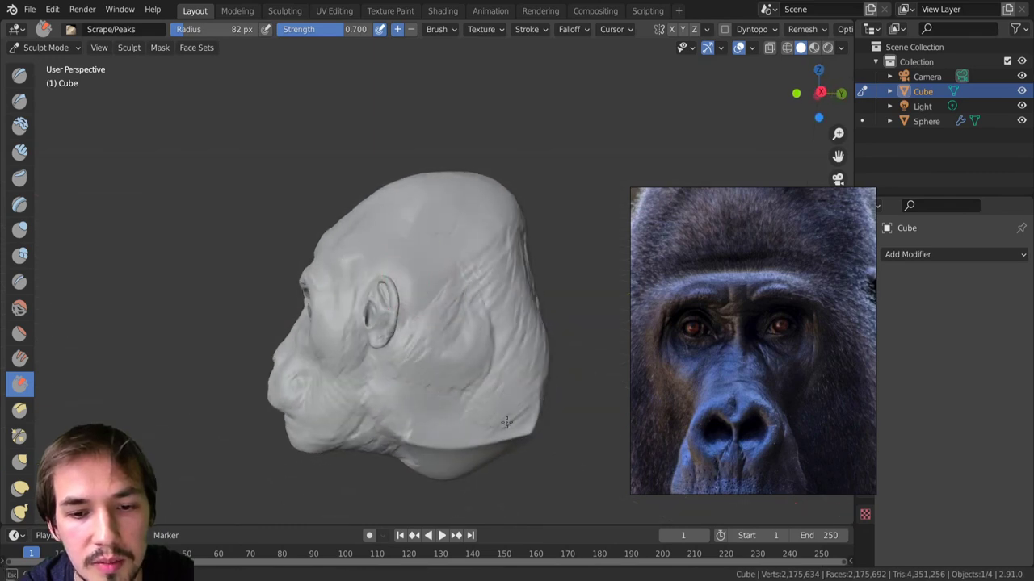
{"action": "middle_click_drag", "start_coordinate": [531, 331], "coordinate": [461, 272]}
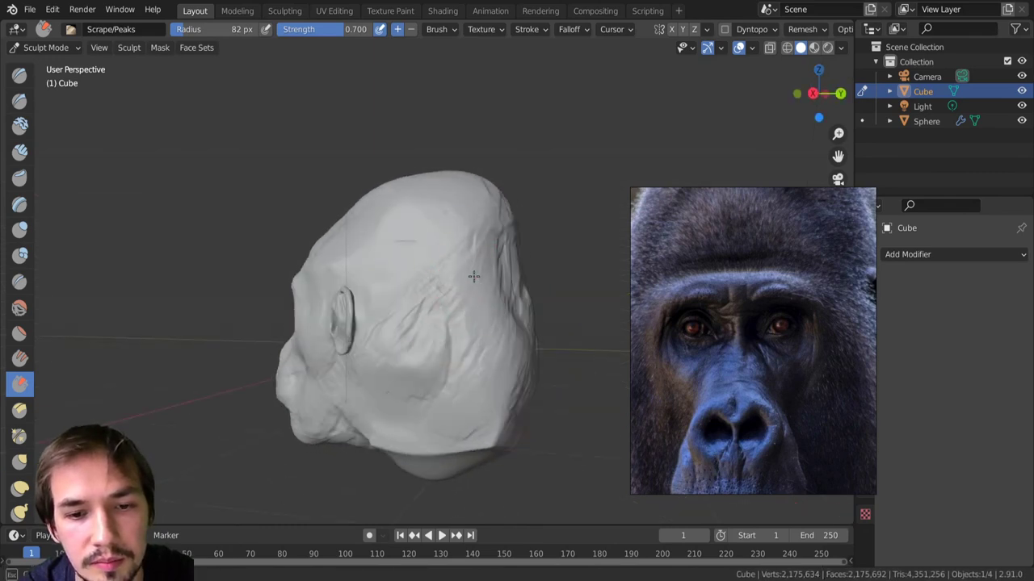
{"action": "middle_click_drag", "start_coordinate": [508, 235], "coordinate": [427, 277]}
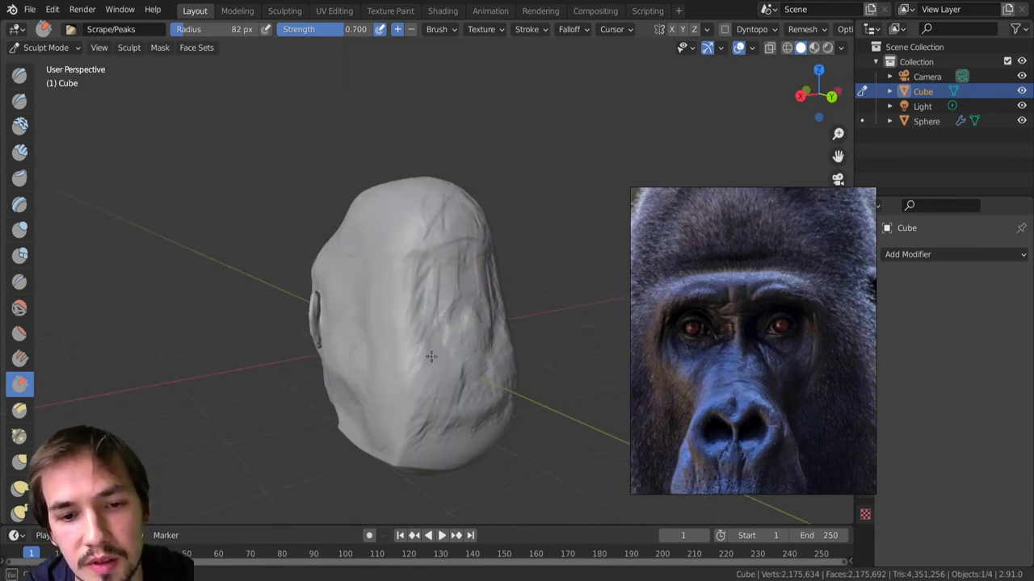
{"action": "left_click_drag", "start_coordinate": [406, 296], "coordinate": [423, 307]}
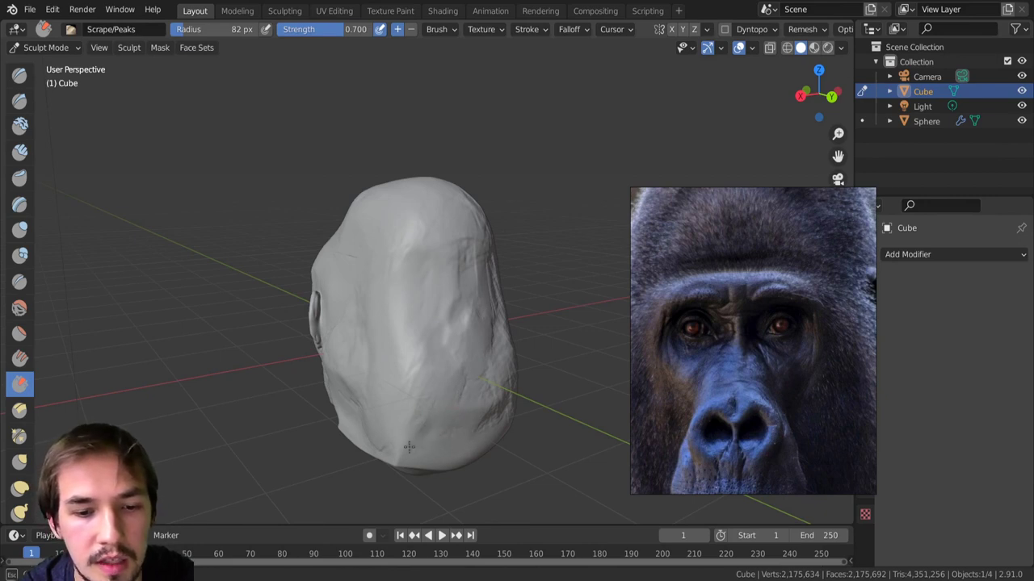
{"action": "middle_click_drag", "start_coordinate": [393, 358], "coordinate": [457, 393]}
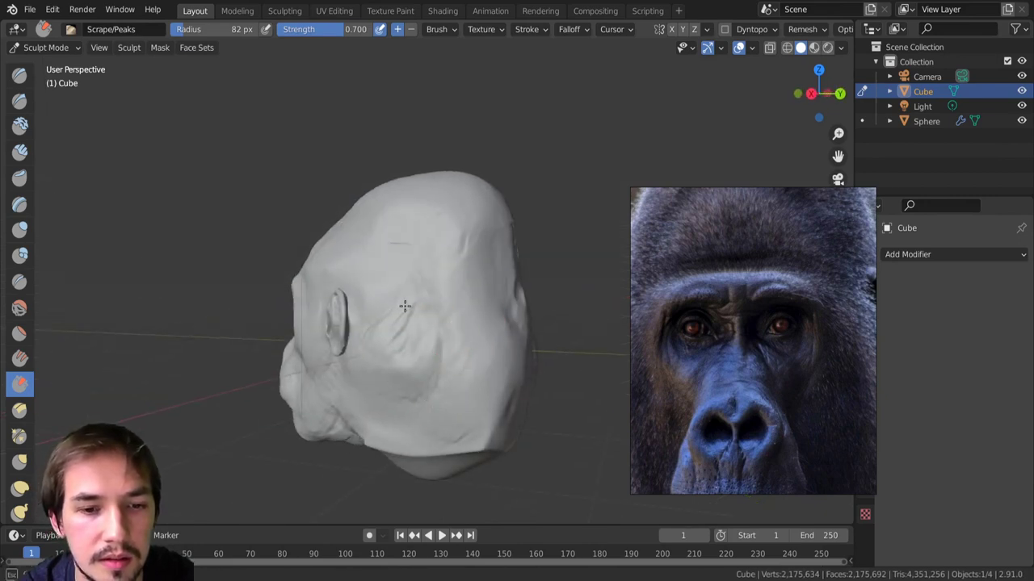
{"action": "mouse_move", "coordinate": [410, 316]}
{"action": "middle_mouse_down"}
{"action": "mouse_move", "coordinate": [485, 302]}
{"action": "mouse_move", "coordinate": [387, 328]}
{"action": "middle_mouse_up"}
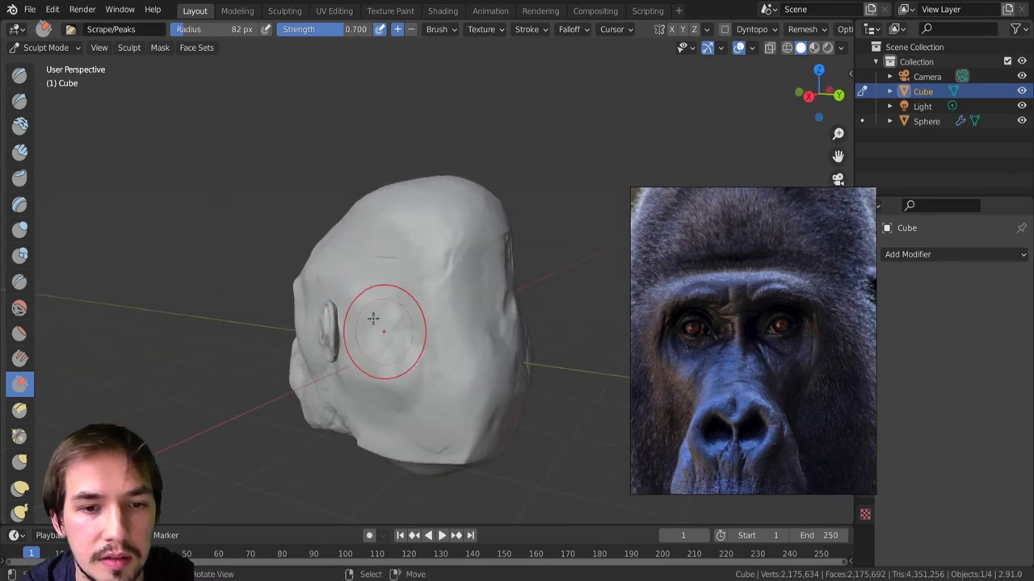
Build up the back of the skull with the Clay brush at radii from 65 to 118 px.
{"action": "left_click", "coordinate": [20, 151]}
{"action": "left_click", "coordinate": [20, 125]}
{"action": "middle_click_drag", "start_coordinate": [345, 219], "coordinate": [406, 274]}
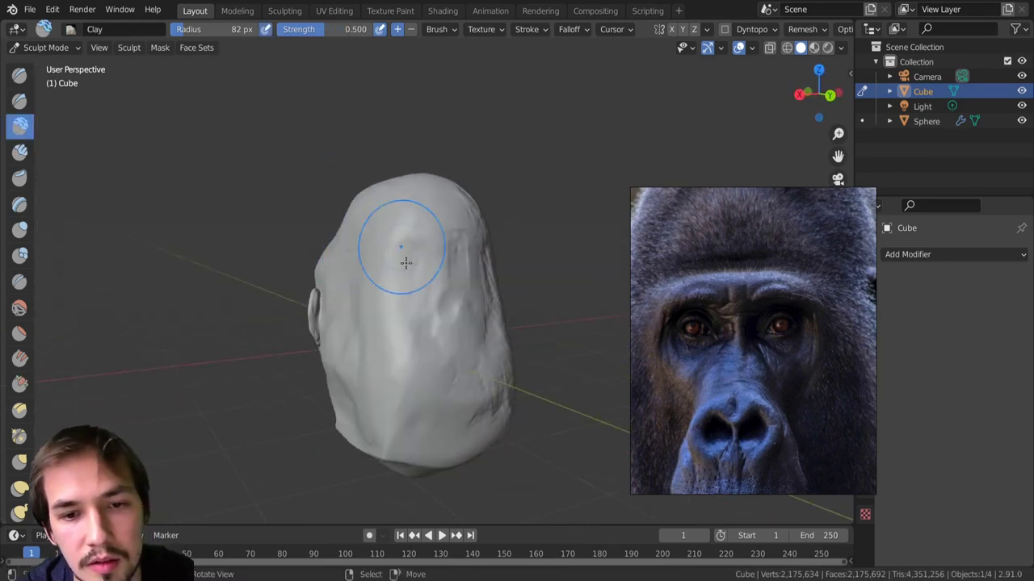
{"action": "left_click_drag", "start_coordinate": [420, 208], "coordinate": [430, 223]}
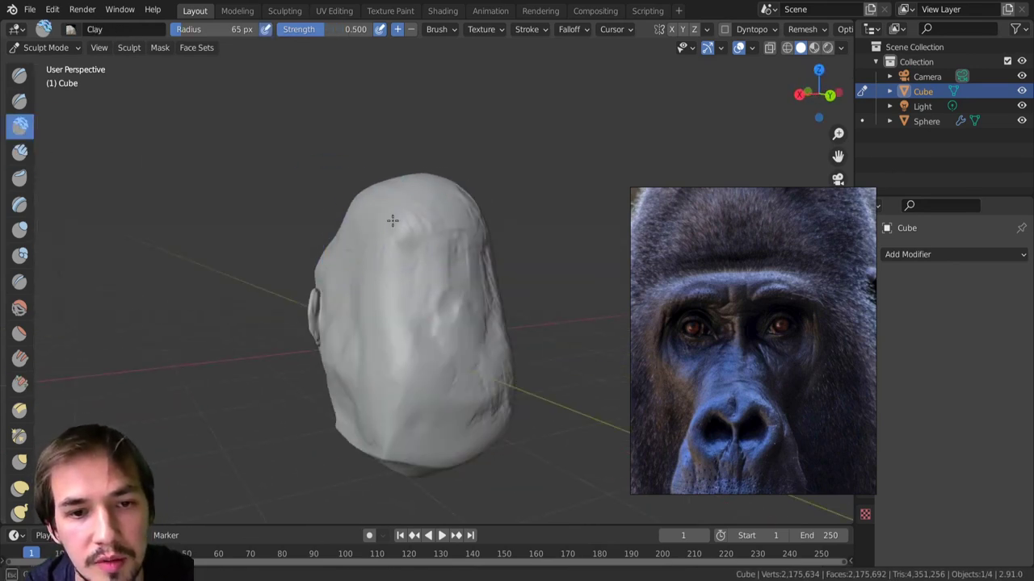
{"action": "left_click", "coordinate": [368, 205]}
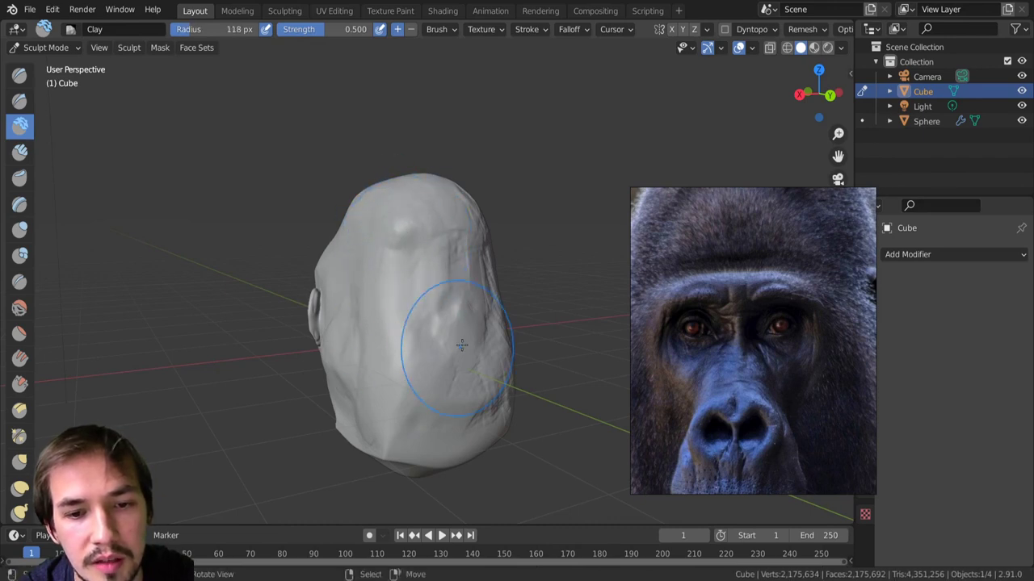
{"action": "left_click_drag", "start_coordinate": [468, 340], "coordinate": [468, 350]}
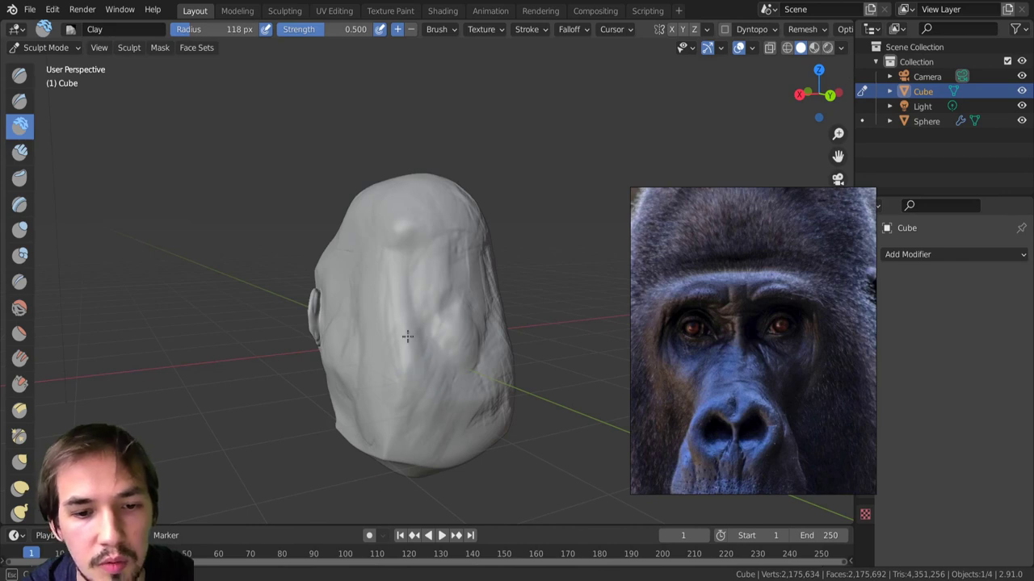
{"action": "mouse_move", "coordinate": [393, 334]}
{"action": "middle_mouse_down"}
{"action": "mouse_move", "coordinate": [450, 302]}
{"action": "mouse_move", "coordinate": [341, 325]}
{"action": "middle_mouse_up"}
{"action": "middle_click_drag", "start_coordinate": [411, 374], "coordinate": [406, 263]}
{"action": "left_click_drag", "start_coordinate": [389, 368], "coordinate": [373, 430]}
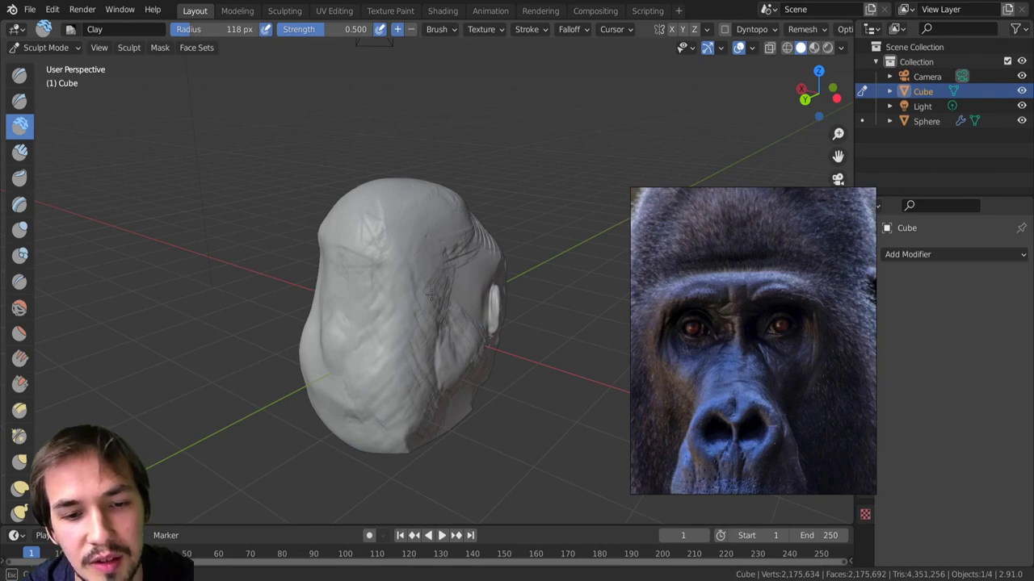
Fill out the temple and the area above the outer brow with Clay strokes at 95 px.
{"action": "mouse_move", "coordinate": [441, 318]}
{"action": "middle_mouse_down"}
{"action": "mouse_move", "coordinate": [341, 318]}
{"action": "mouse_move", "coordinate": [355, 266]}
{"action": "mouse_move", "coordinate": [388, 243]}
{"action": "mouse_move", "coordinate": [447, 226]}
{"action": "mouse_move", "coordinate": [500, 234]}
{"action": "middle_mouse_up"}
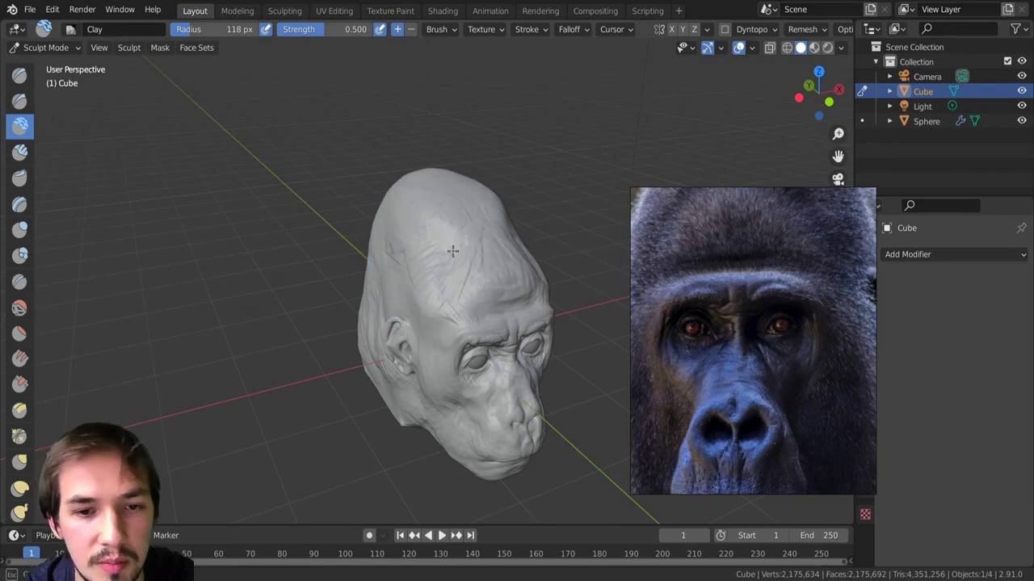
{"action": "scroll", "coordinate": [404, 235], "scroll_direction": "up", "scroll_amount": 3}
{"action": "mouse_move", "coordinate": [455, 288]}
{"action": "middle_mouse_down"}
{"action": "mouse_move", "coordinate": [404, 235]}
{"action": "mouse_move", "coordinate": [349, 214]}
{"action": "mouse_move", "coordinate": [405, 261]}
{"action": "mouse_move", "coordinate": [380, 232]}
{"action": "middle_mouse_up"}
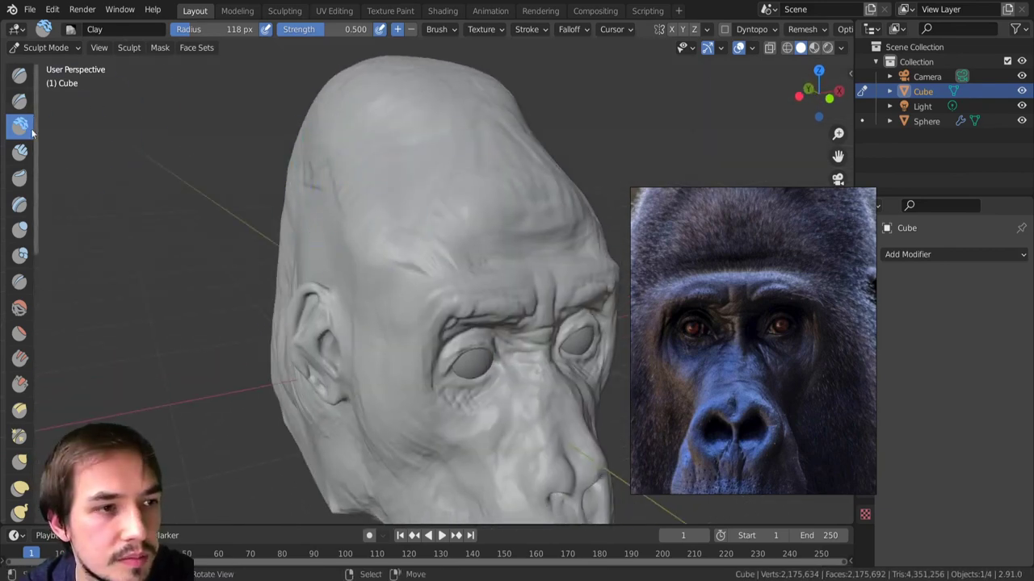
{"action": "key", "text": "bracketleft"}
{"action": "key", "text": "bracketleft"}
{"action": "left_click_drag", "start_coordinate": [442, 251], "coordinate": [439, 240]}
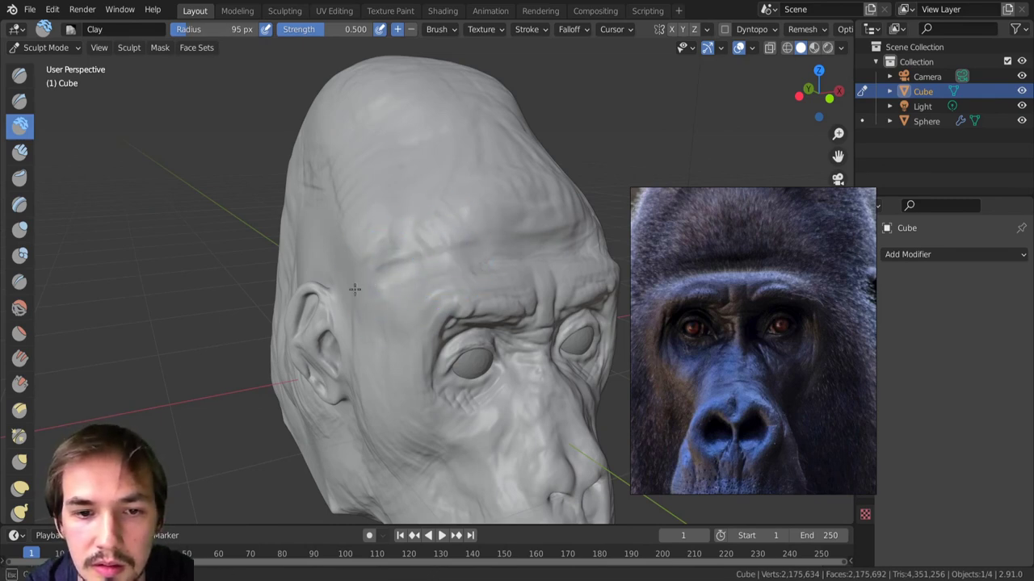
{"action": "left_click_drag", "start_coordinate": [436, 246], "coordinate": [427, 251]}
Carve into the opposite side of the forehead above the brow with the Clay brush in subtract mode at 95 px.
{"action": "scroll", "coordinate": [425, 249], "scroll_direction": "down", "scroll_amount": 5}
{"action": "middle_click_drag", "start_coordinate": [425, 247], "coordinate": [374, 239]}
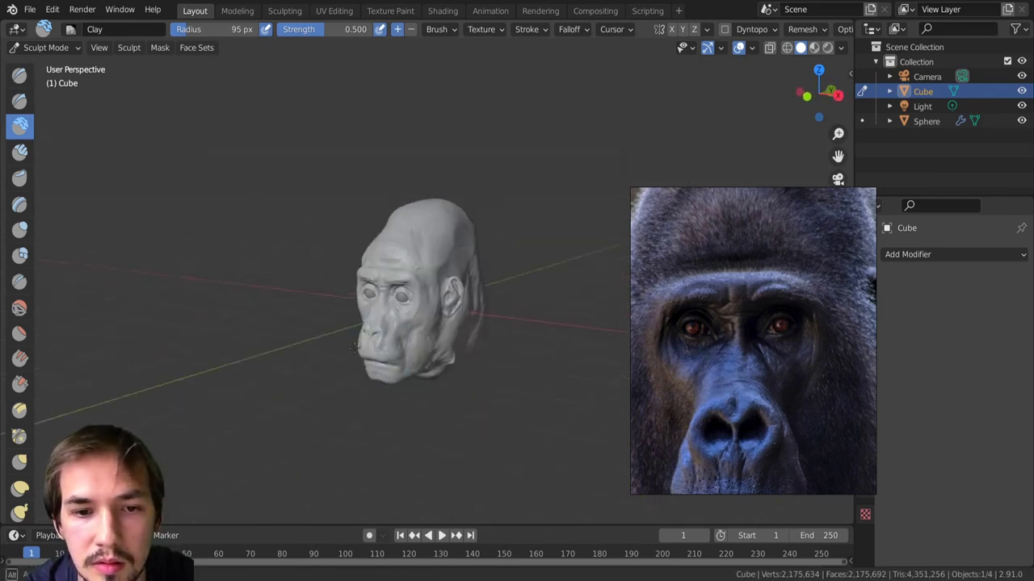
{"action": "scroll", "coordinate": [375, 238], "scroll_direction": "up", "scroll_amount": 3}
{"action": "left_click_drag", "start_coordinate": [409, 234], "coordinate": [414, 253], "text": "ctrl"}
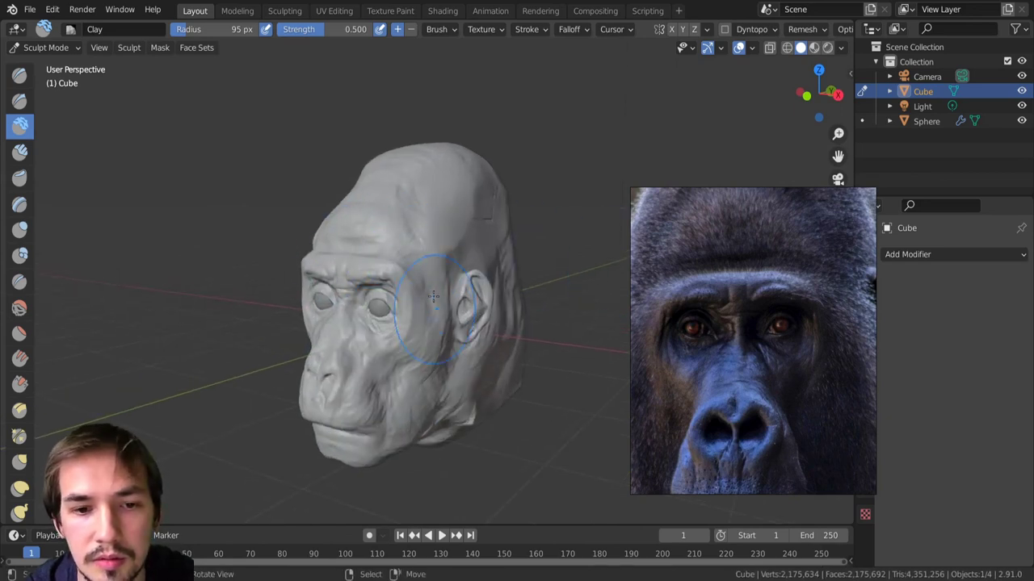
{"action": "mouse_move", "coordinate": [426, 323]}
{"action": "middle_mouse_down"}
{"action": "mouse_move", "coordinate": [396, 326]}
{"action": "mouse_move", "coordinate": [392, 316]}
{"action": "mouse_move", "coordinate": [433, 308]}
{"action": "mouse_move", "coordinate": [408, 347]}
{"action": "middle_mouse_up"}
{"action": "mouse_move", "coordinate": [601, 356]}
{"action": "middle_mouse_down"}
{"action": "mouse_move", "coordinate": [417, 326]}
{"action": "mouse_move", "coordinate": [448, 313]}
{"action": "mouse_move", "coordinate": [360, 285]}
{"action": "middle_mouse_up"}
{"action": "scroll", "coordinate": [404, 319], "scroll_direction": "down", "scroll_amount": 3}
{"action": "middle_click_drag", "start_coordinate": [410, 327], "coordinate": [460, 297]}
{"action": "scroll", "coordinate": [396, 331], "scroll_direction": "up", "scroll_amount": 5}
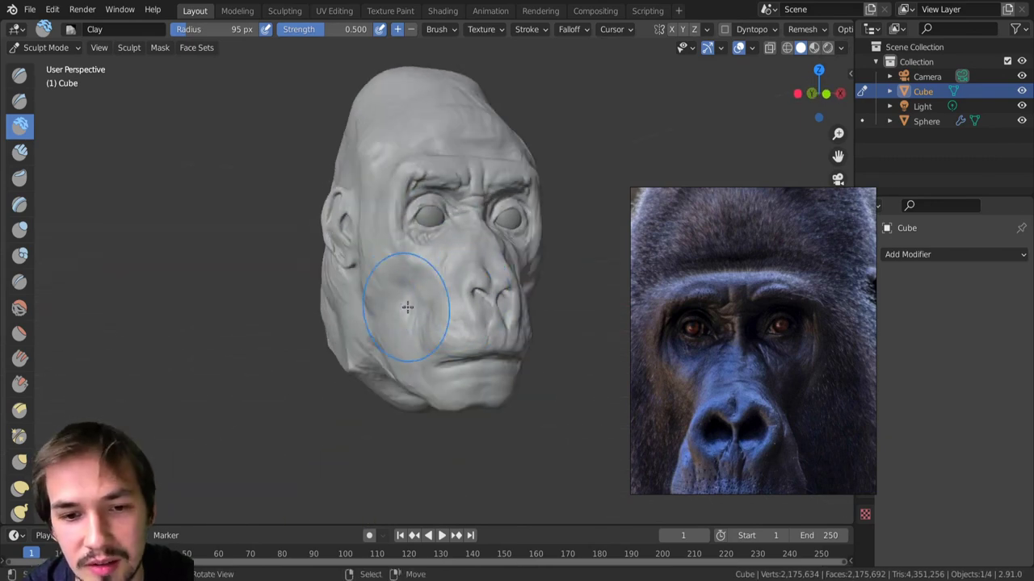
Refine the cheek, the side of the nose and the muzzle with the Clay brush at radii from 38 to 68 px.
{"action": "key", "text": "f"}
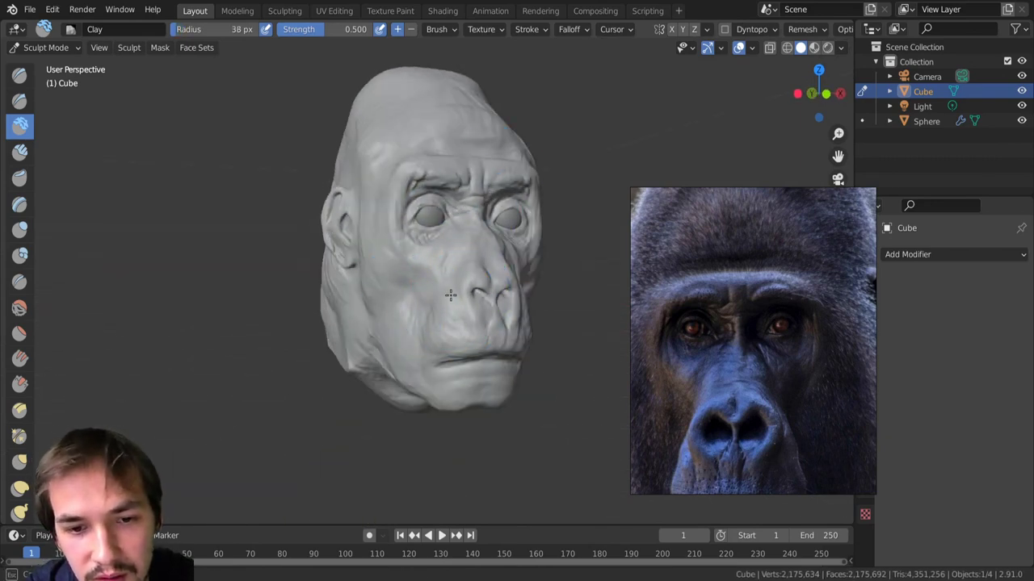
{"action": "middle_click_drag", "start_coordinate": [436, 302], "coordinate": [447, 333]}
{"action": "scroll", "coordinate": [437, 329], "scroll_direction": "down", "scroll_amount": 2}
{"action": "scroll", "coordinate": [405, 296], "scroll_direction": "up", "scroll_amount": 2}
{"action": "middle_click_drag", "start_coordinate": [408, 262], "coordinate": [410, 286]}
{"action": "scroll", "coordinate": [415, 291], "scroll_direction": "up", "scroll_amount": 1}
{"action": "middle_click_drag", "start_coordinate": [428, 328], "coordinate": [492, 315]}
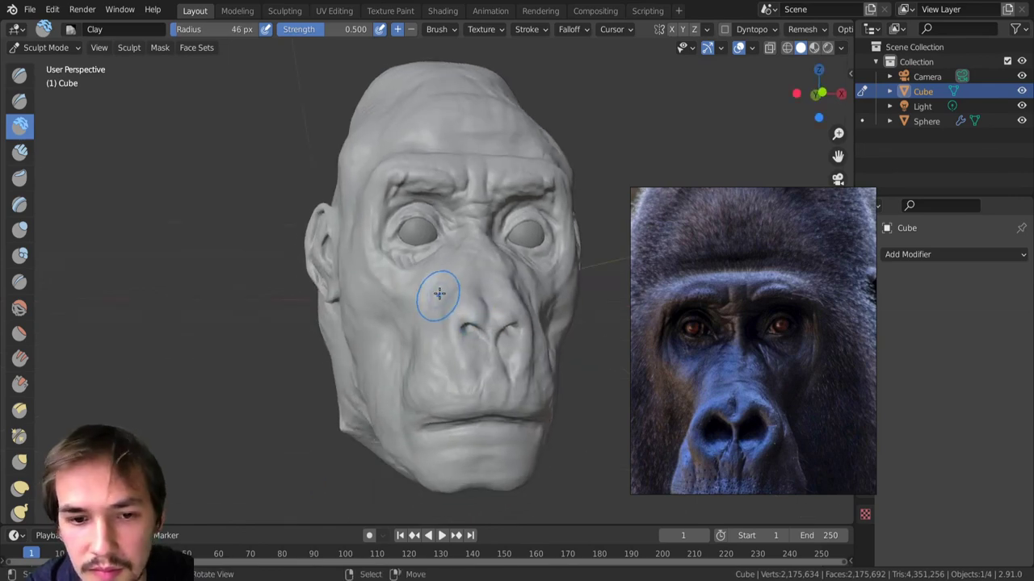
{"action": "key", "text": "f"}
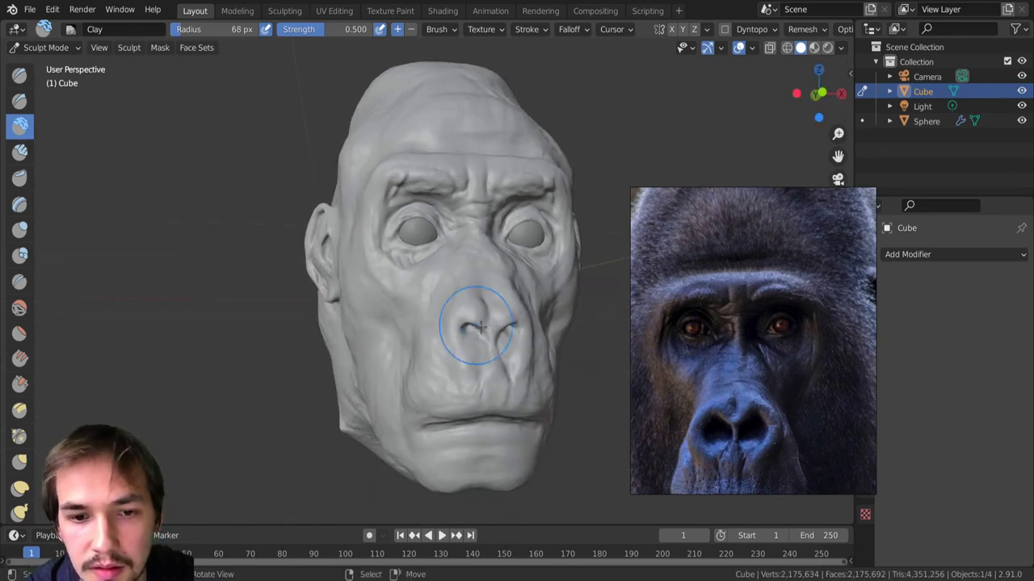
{"action": "middle_click_drag", "start_coordinate": [473, 323], "coordinate": [476, 440]}
{"action": "middle_click_drag", "start_coordinate": [480, 410], "coordinate": [468, 360]}
{"action": "middle_click_drag", "start_coordinate": [468, 360], "coordinate": [456, 315], "text": "ctrl"}
{"action": "middle_click_drag", "start_coordinate": [424, 285], "coordinate": [420, 242], "text": "ctrl"}
{"action": "middle_click_drag", "start_coordinate": [417, 277], "coordinate": [449, 288]}
Sharpen the nostrils and the creases beside the nose with Draw Sharp at 14 px.
{"action": "left_click", "coordinate": [24, 101]}
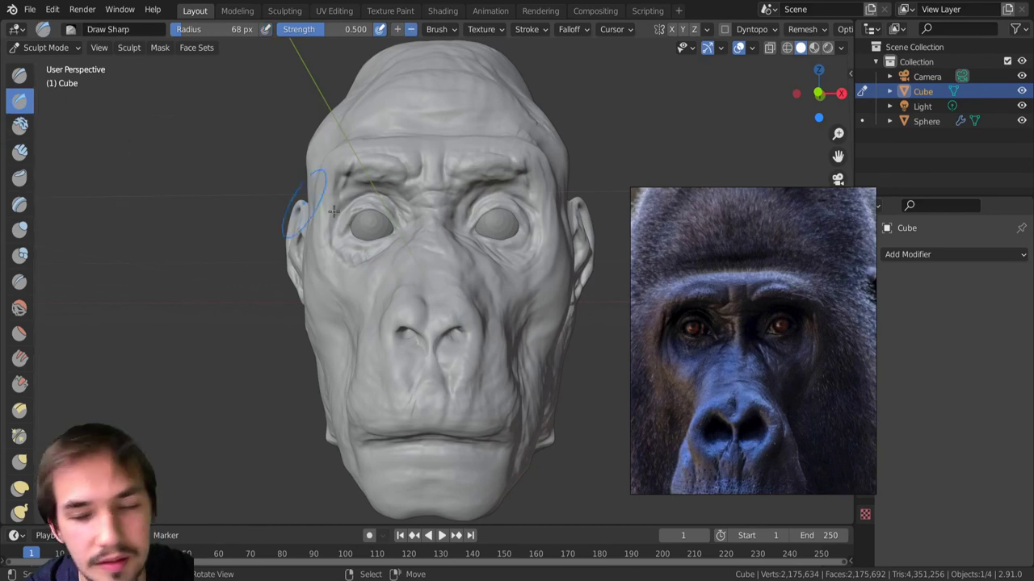
{"action": "key", "text": "f"}
{"action": "left_click", "coordinate": [407, 327]}
{"action": "left_click_drag", "start_coordinate": [427, 304], "coordinate": [430, 300]}
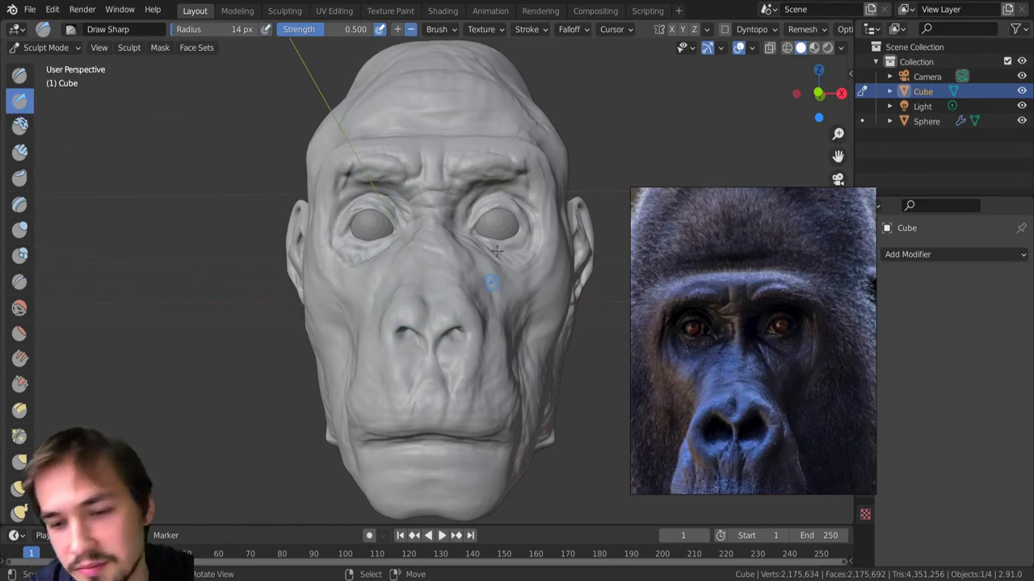
{"action": "middle_click_drag", "start_coordinate": [460, 281], "coordinate": [415, 300]}
{"action": "left_click_drag", "start_coordinate": [395, 309], "coordinate": [401, 370]}
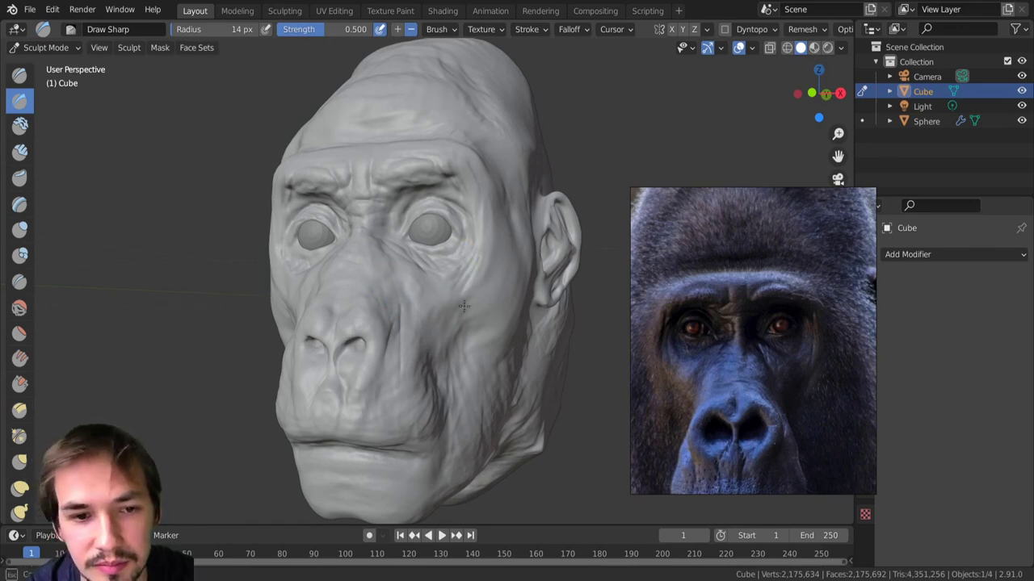
Pull the upper rims of both nostrils upward with the Grab brush at 41 to 45 px.
{"action": "middle_click_drag", "start_coordinate": [462, 306], "coordinate": [456, 260]}
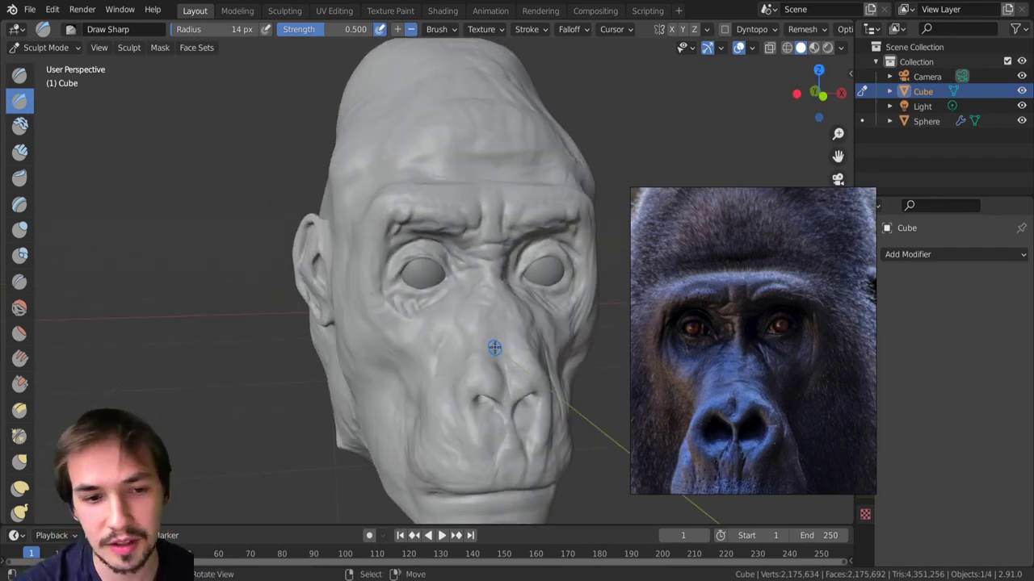
{"action": "middle_click_drag", "start_coordinate": [571, 361], "coordinate": [562, 324]}
{"action": "middle_click_drag", "start_coordinate": [501, 338], "coordinate": [548, 339]}
{"action": "scroll", "coordinate": [540, 333], "scroll_direction": "down", "scroll_amount": 2}
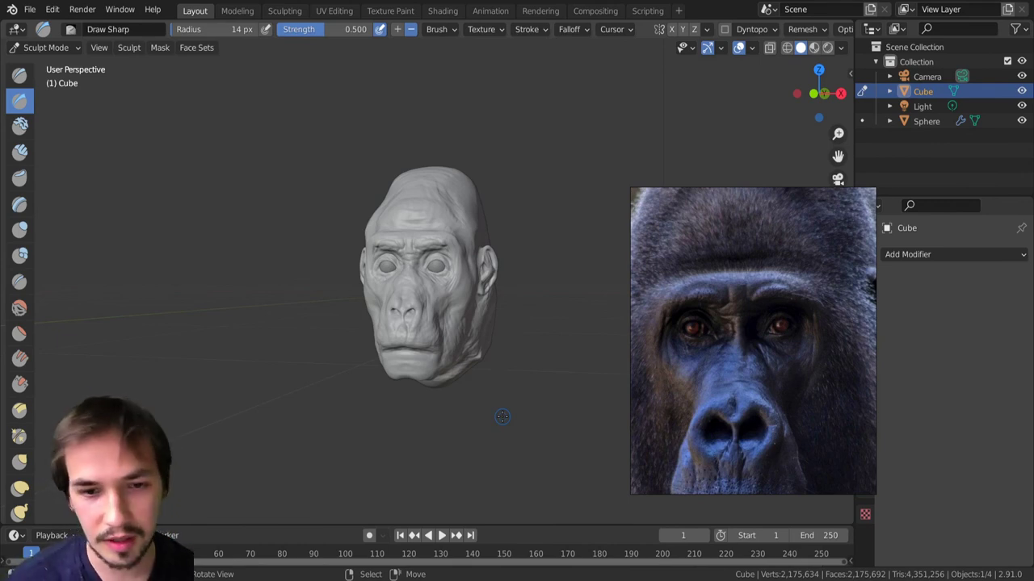
{"action": "key", "text": "g"}
{"action": "mouse_move", "coordinate": [430, 275]}
{"action": "middle_mouse_down"}
{"action": "mouse_move", "coordinate": [442, 256]}
{"action": "mouse_move", "coordinate": [445, 277]}
{"action": "middle_mouse_up"}
{"action": "scroll", "coordinate": [431, 267], "scroll_direction": "up", "scroll_amount": 6}
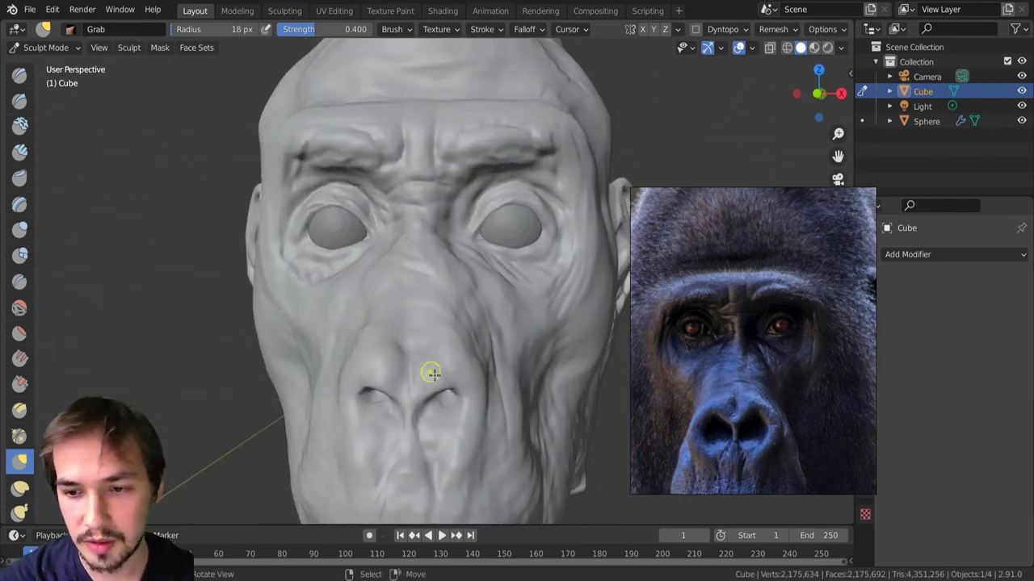
{"action": "key", "text": "f"}
{"action": "left_click", "coordinate": [449, 393]}
{"action": "left_click_drag", "start_coordinate": [444, 393], "coordinate": [445, 380]}
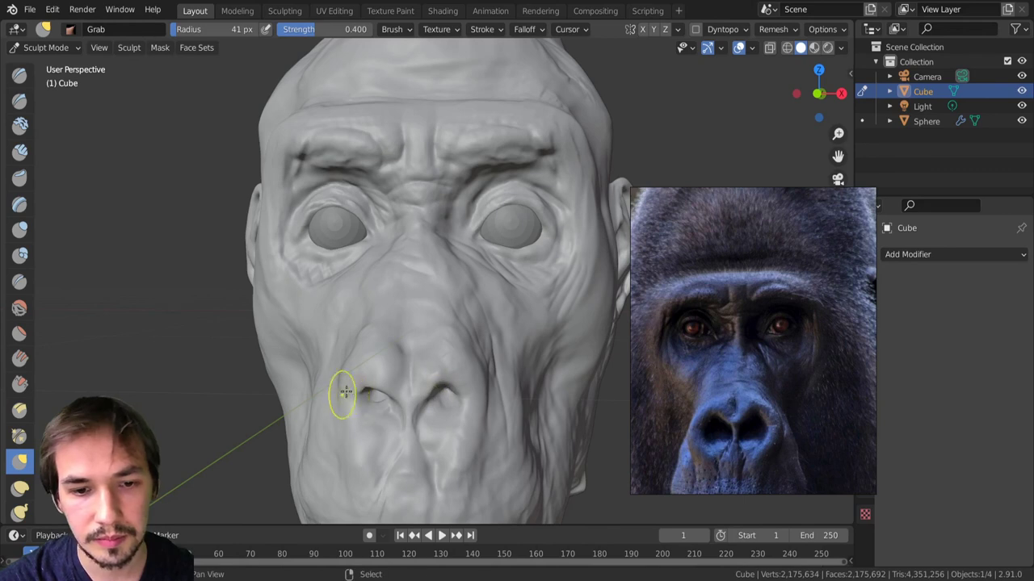
{"action": "left_click_drag", "start_coordinate": [369, 385], "coordinate": [372, 379]}
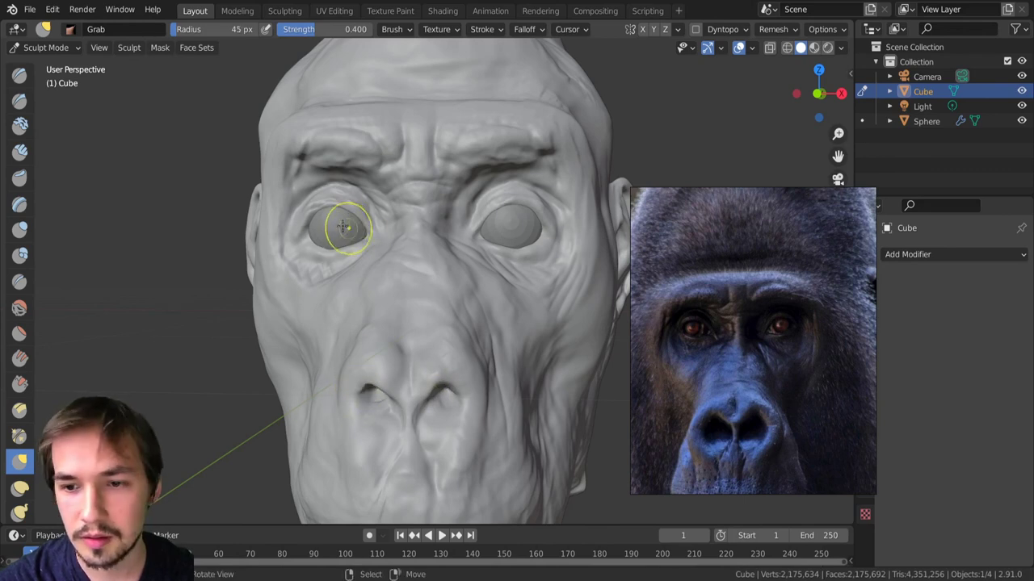
Reshape the eyelids and outer corners around both eyes with small Grab adjustments at up to 89 px.
{"action": "key", "text": "f"}
{"action": "left_click", "coordinate": [306, 227]}
{"action": "mouse_move", "coordinate": [329, 210]}
{"action": "left_mouse_down"}
{"action": "mouse_move", "coordinate": [334, 217]}
{"action": "mouse_move", "coordinate": [334, 208]}
{"action": "left_mouse_up"}
{"action": "key", "text": "bracketleft"}
{"action": "key", "text": "bracketleft"}
{"action": "key", "text": "bracketleft"}
{"action": "left_click_drag", "start_coordinate": [517, 252], "coordinate": [525, 244]}
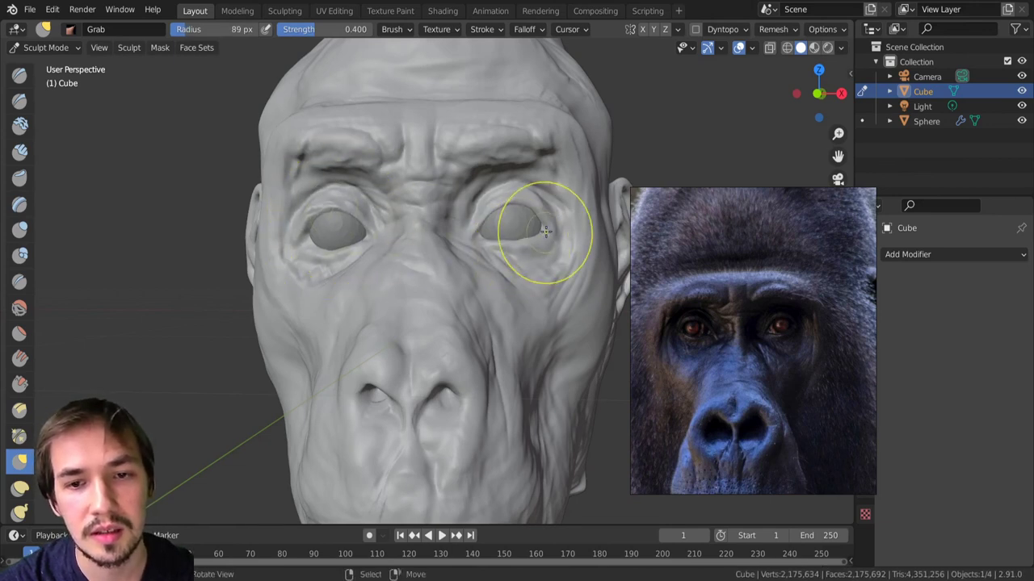
{"action": "key", "text": "bracketleft"}
{"action": "key", "text": "bracketleft"}
{"action": "left_click_drag", "start_coordinate": [546, 236], "coordinate": [546, 232]}
Set the Grab brush radius to 51 px for work beside the outer eye corner.
{"action": "mouse_move", "coordinate": [524, 219]}
{"action": "middle_mouse_down", "text": "ctrl"}
{"action": "mouse_move", "coordinate": [538, 354]}
{"action": "mouse_move", "coordinate": [492, 266]}
{"action": "mouse_move", "coordinate": [509, 278]}
{"action": "middle_mouse_up", "text": "ctrl"}
{"action": "key", "text": "bracketleft"}
{"action": "key", "text": "bracketleft"}
{"action": "key", "text": "f"}
{"action": "left_click", "coordinate": [531, 266]}
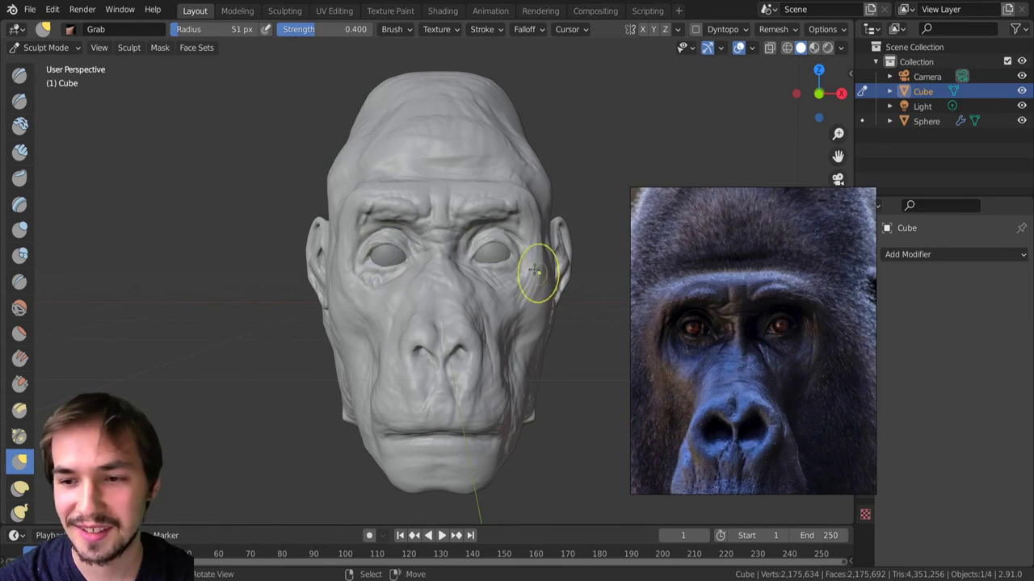